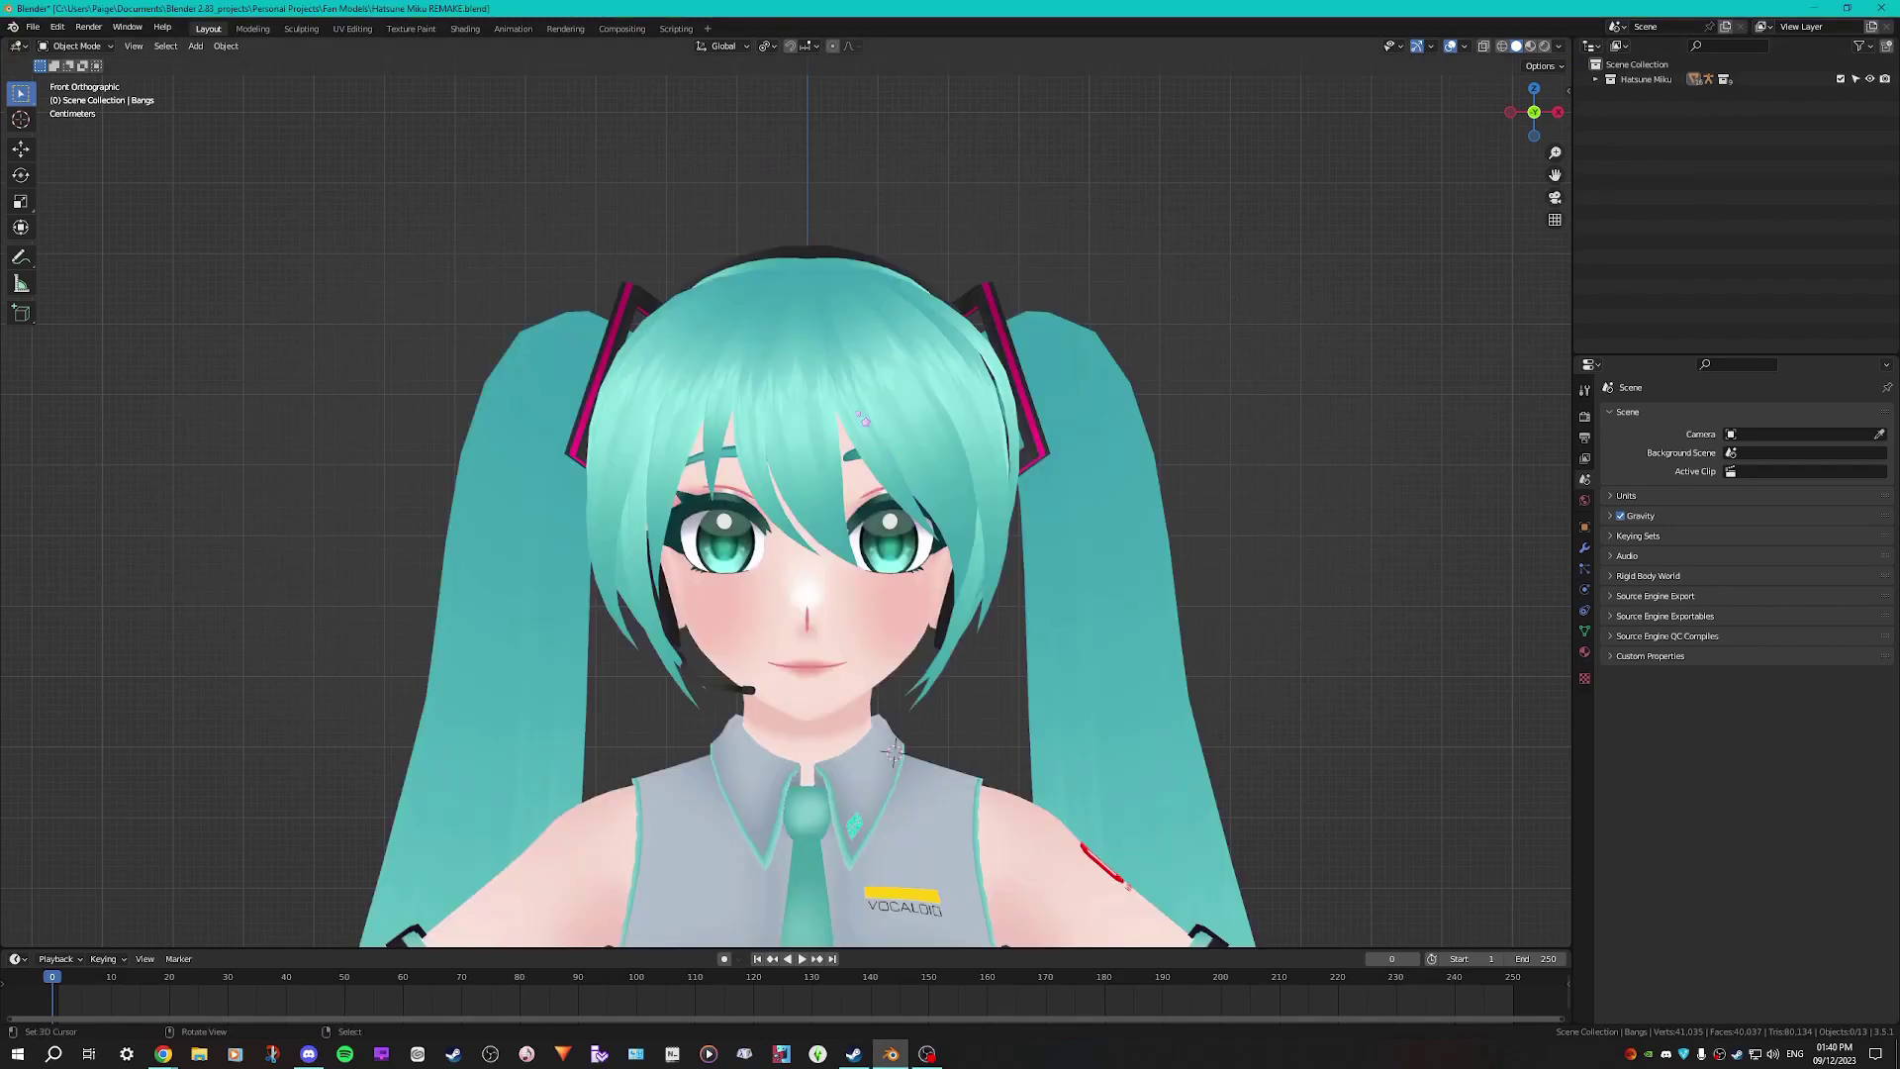
Inspect the bangs' existing UV layout and hair texture in the UV Editing workspace, and return to the Layout workspace
click(789, 373)
click(352, 28)
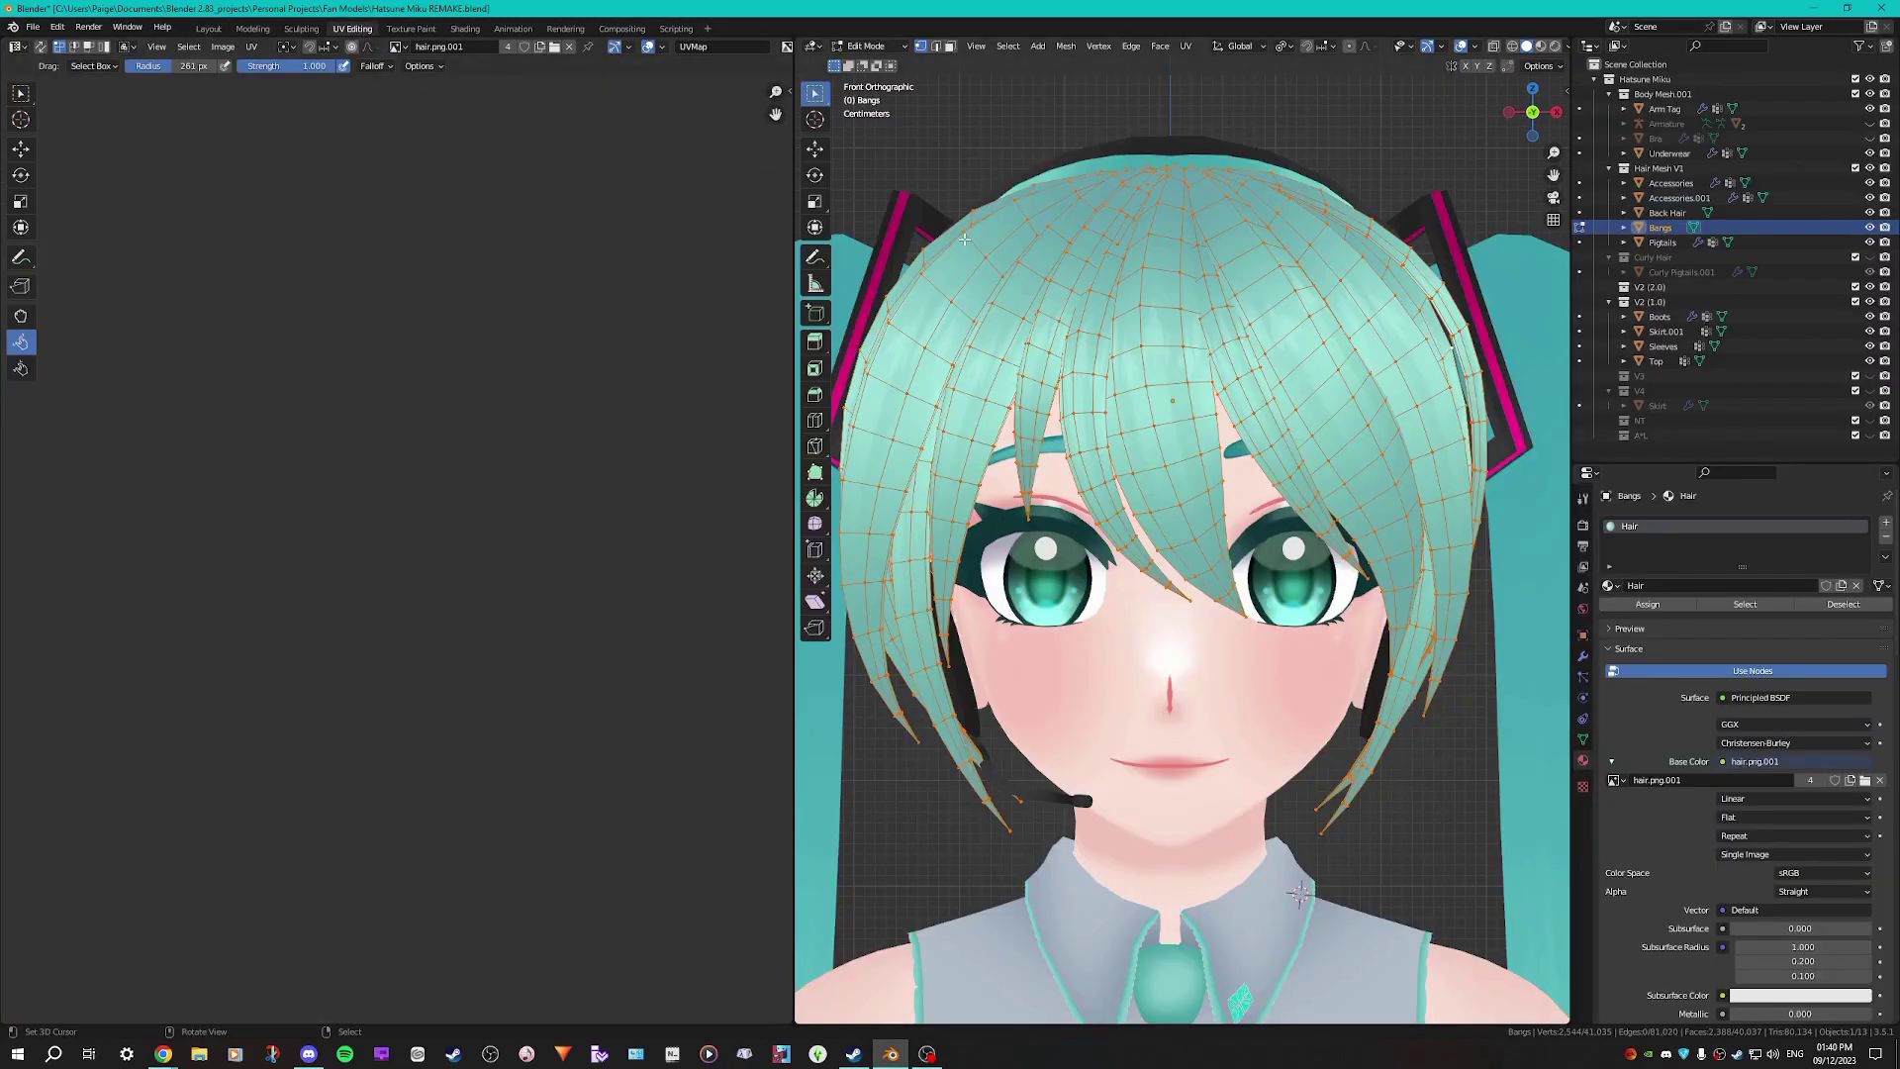
scroll(273, 532, up, 3)
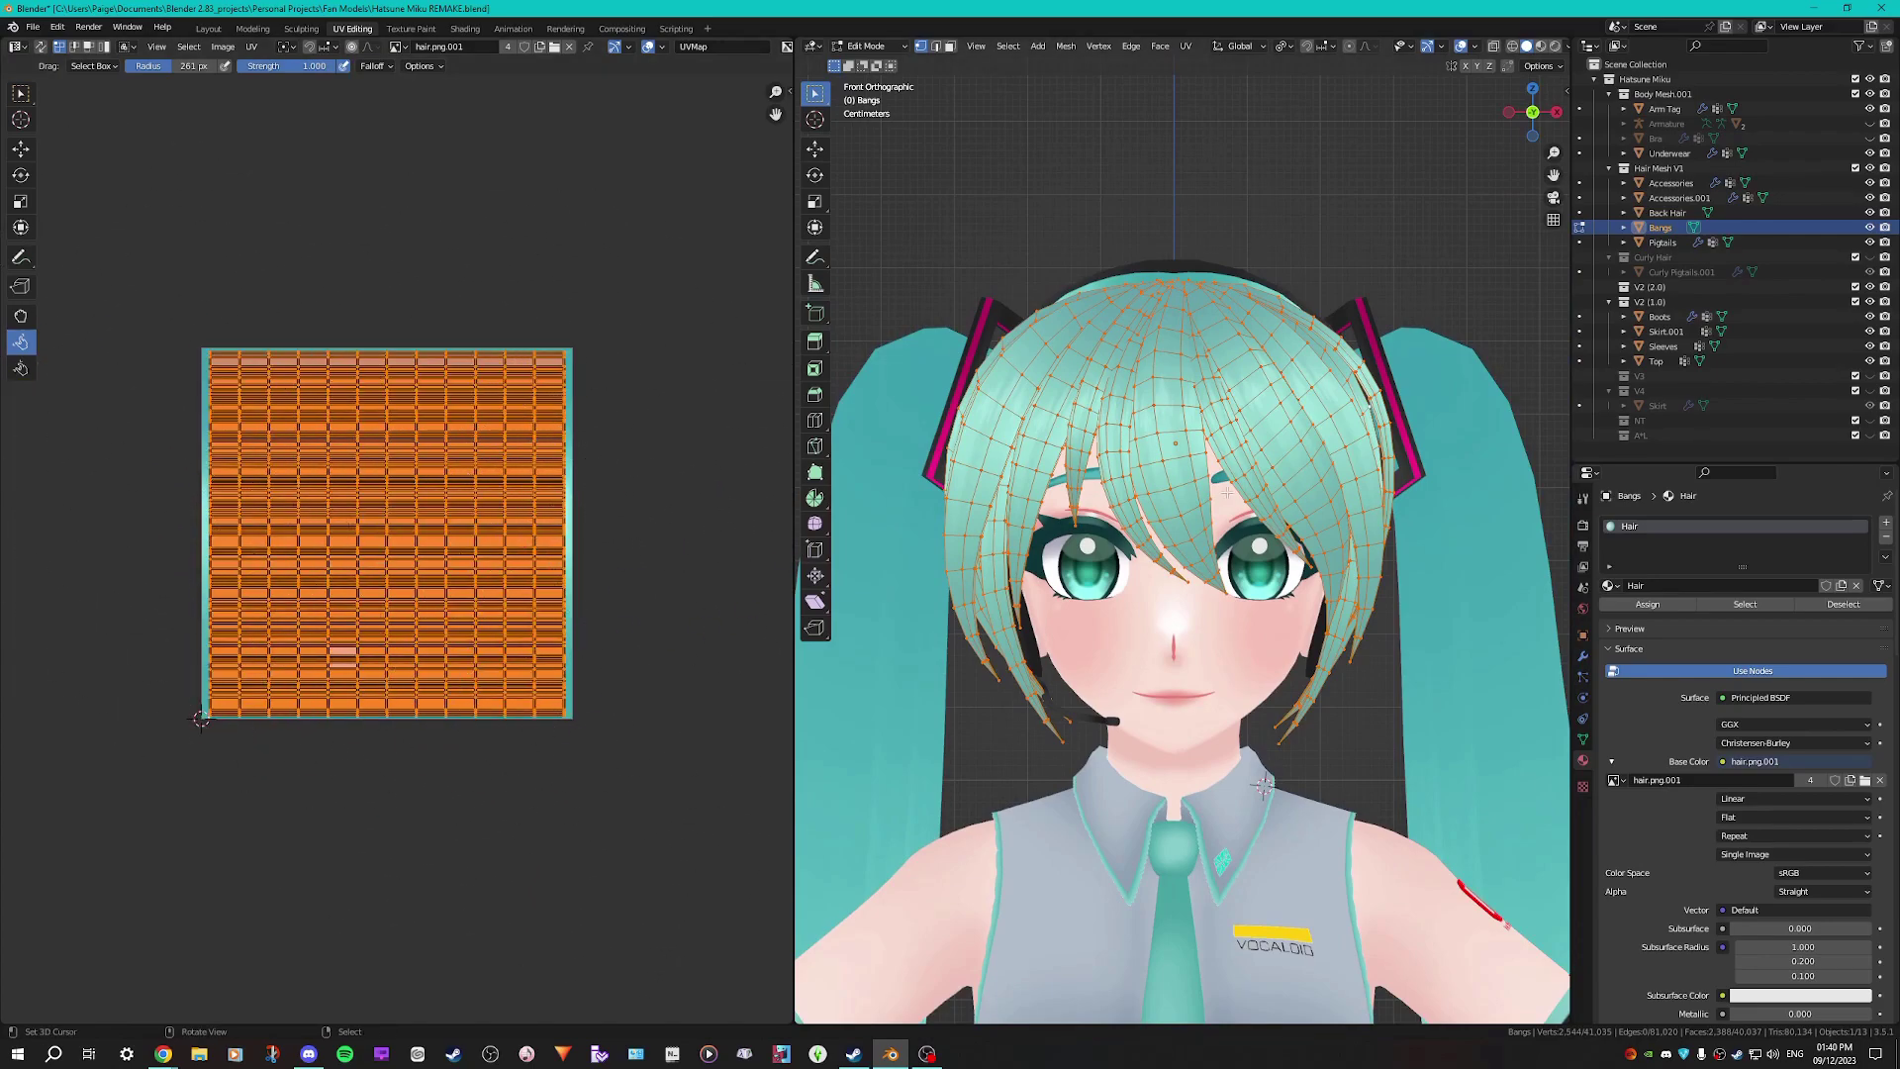
key(Tab)
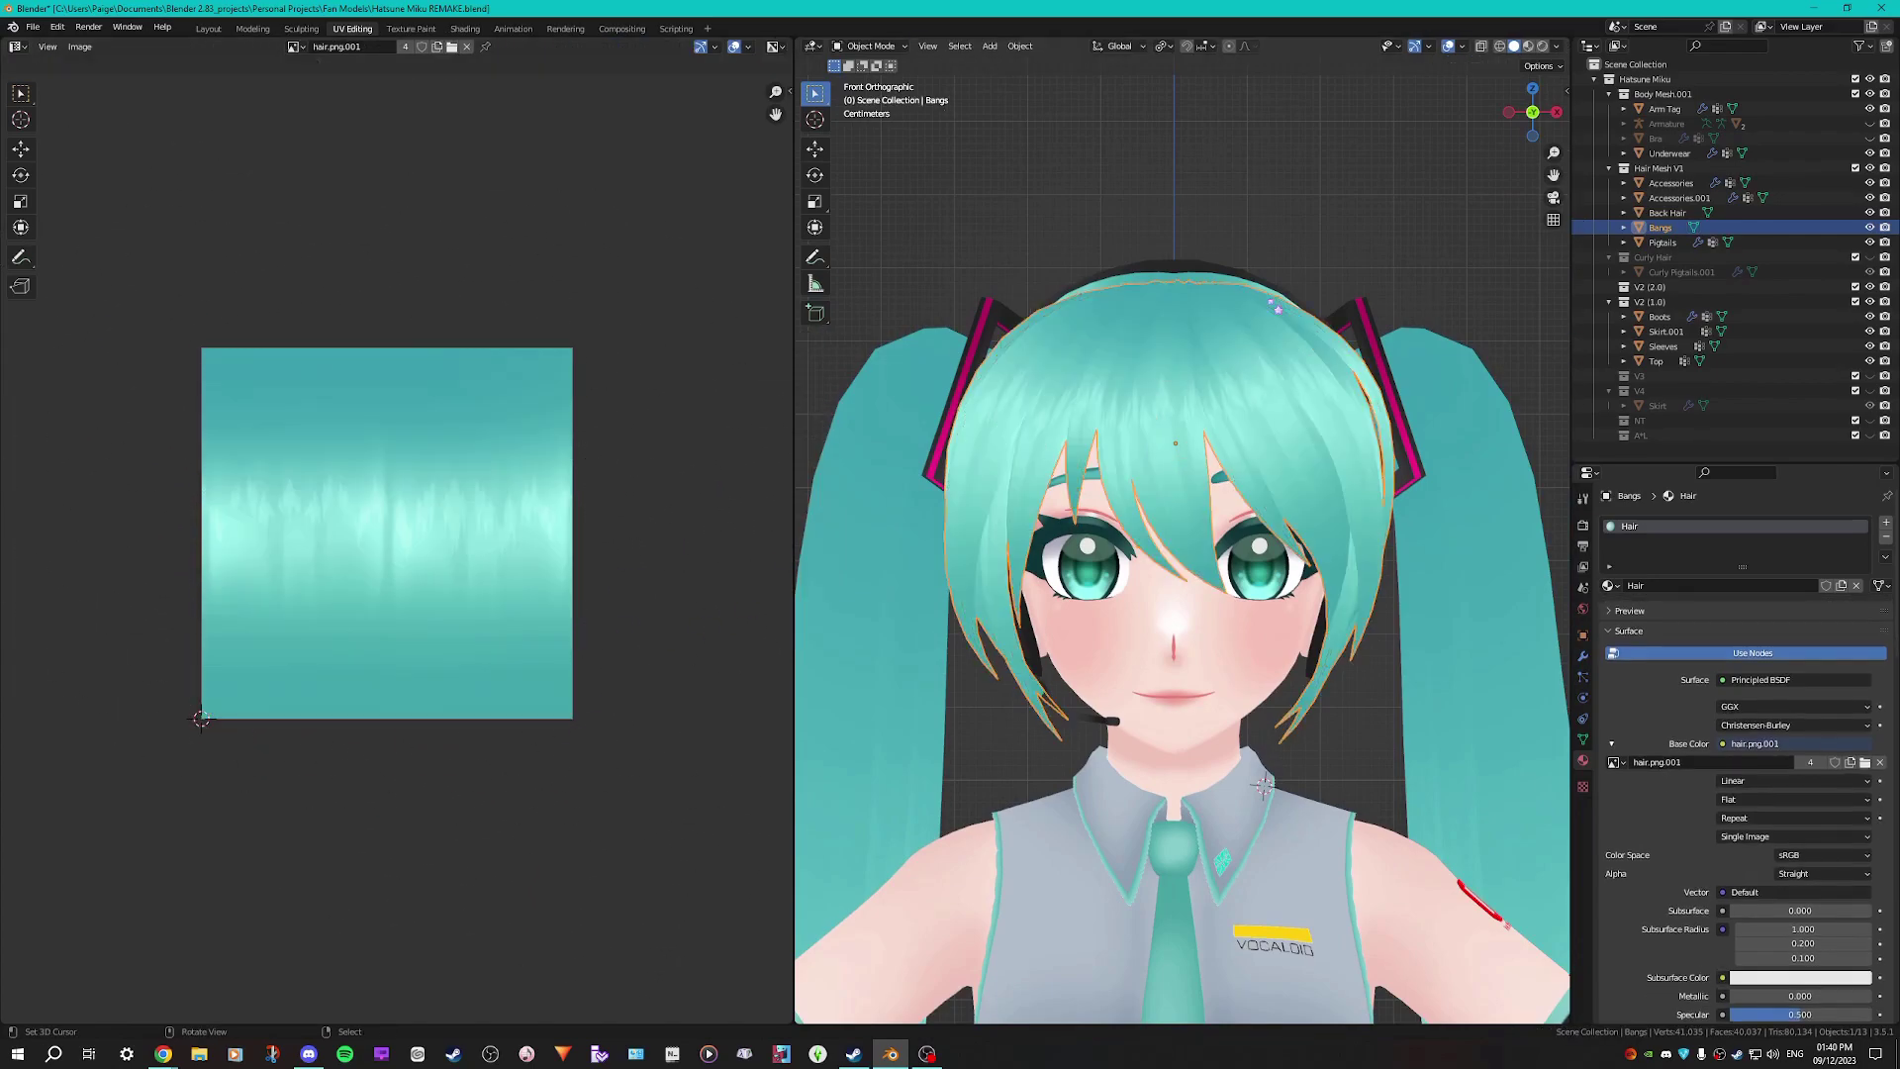
key(Tab)
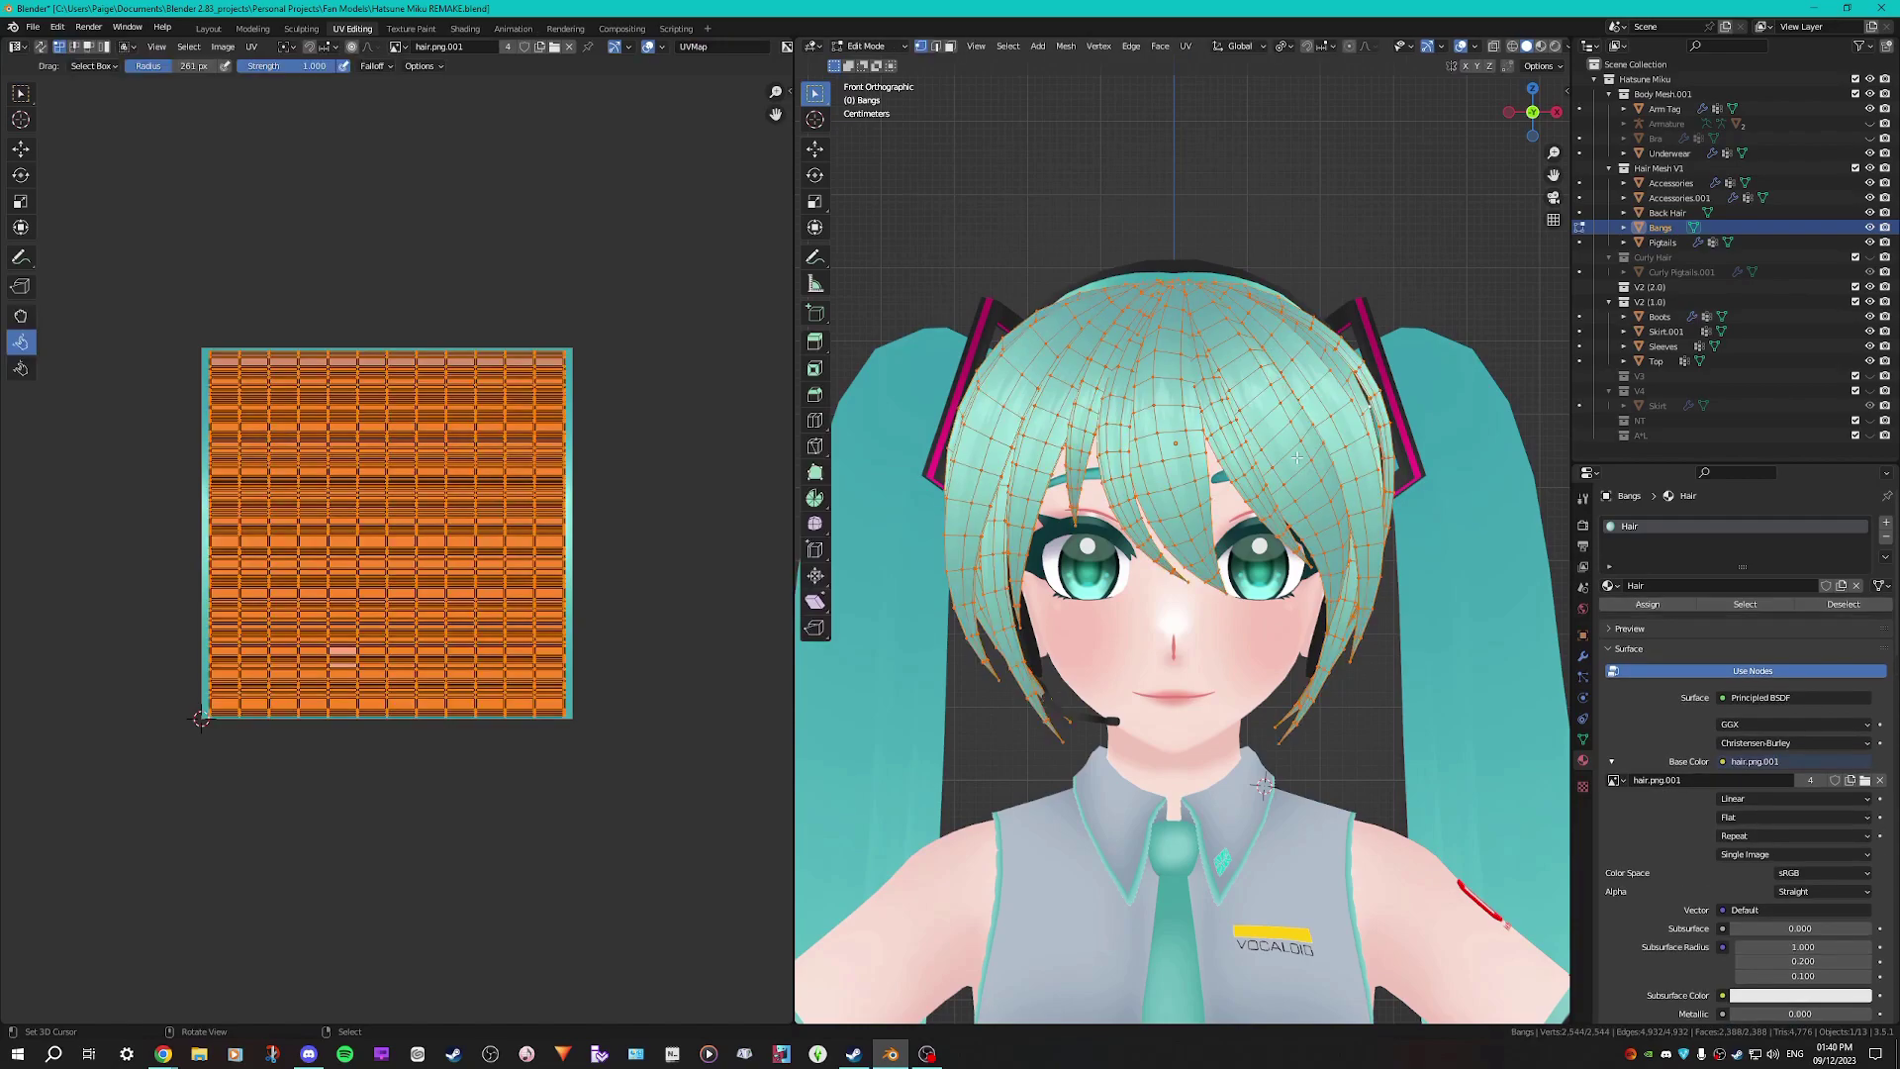
key(Tab)
click(208, 27)
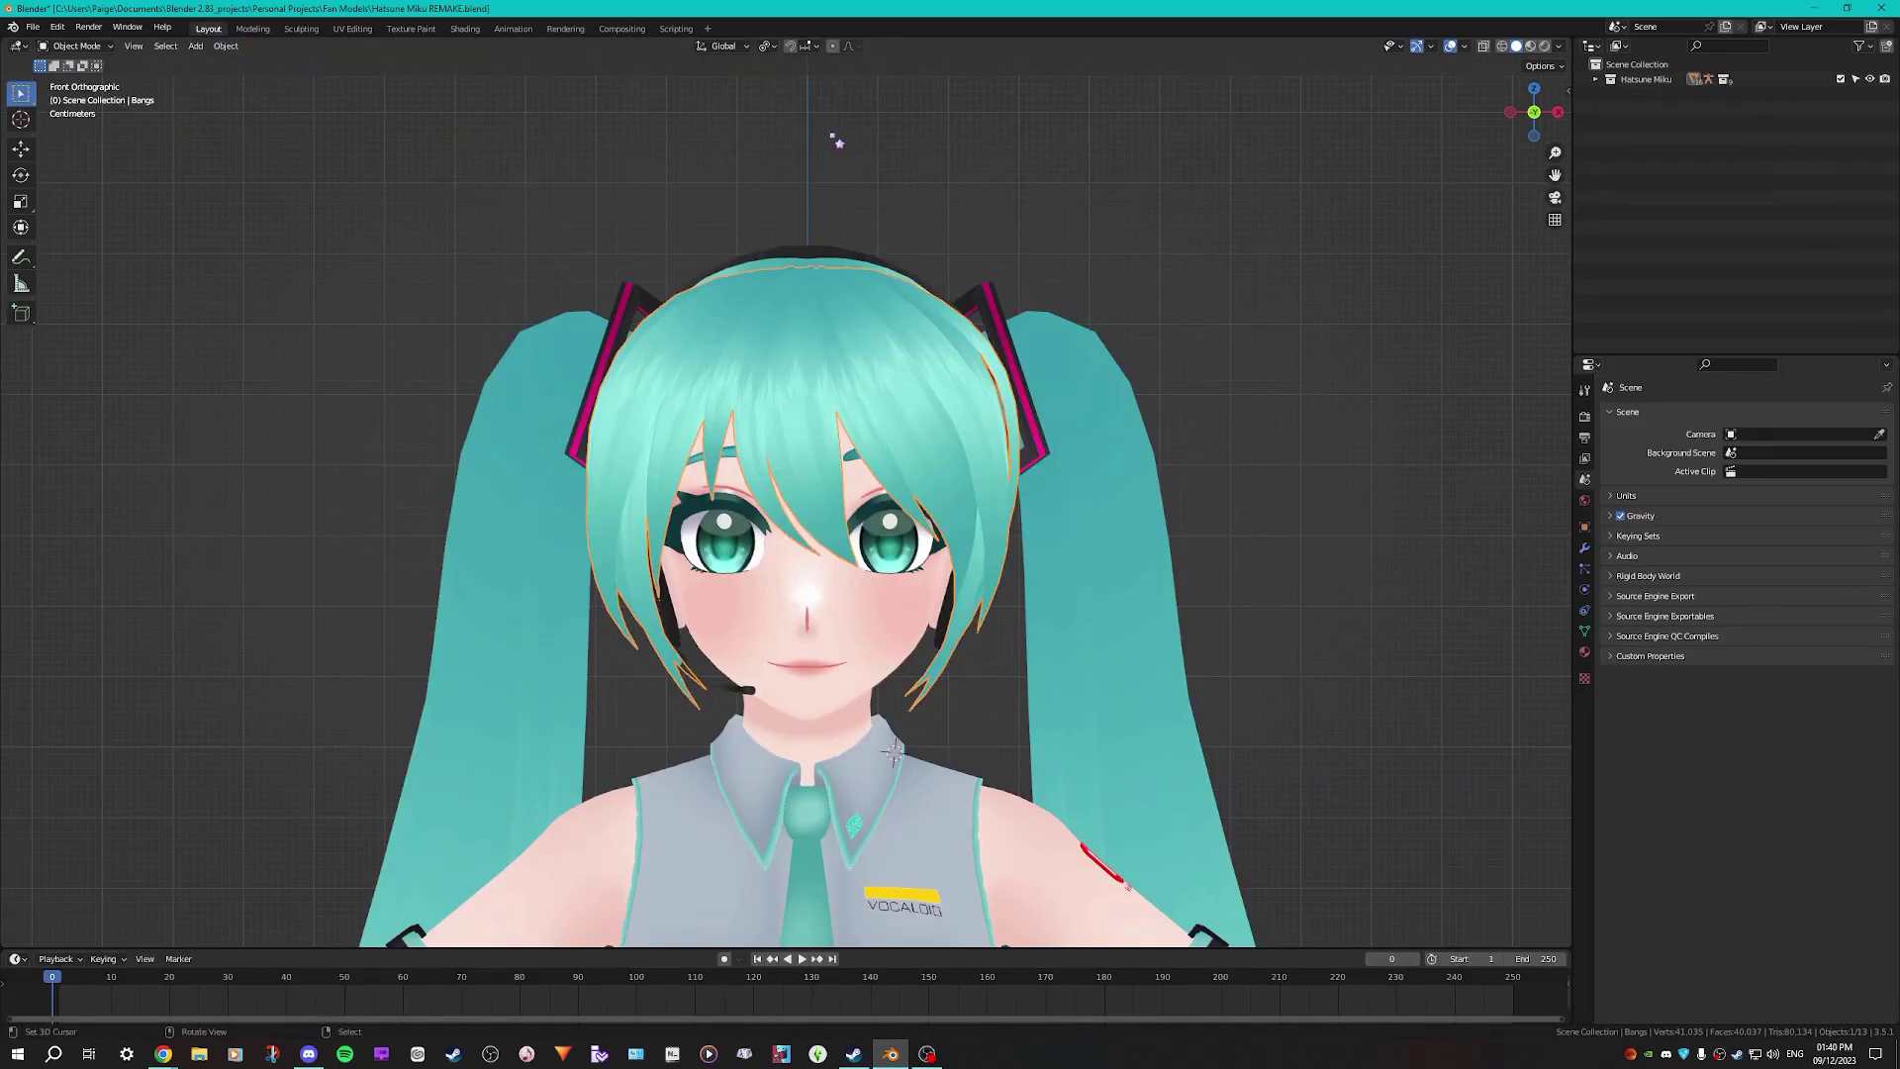
Reset the viewport shading to its default untextured look
click(1560, 46)
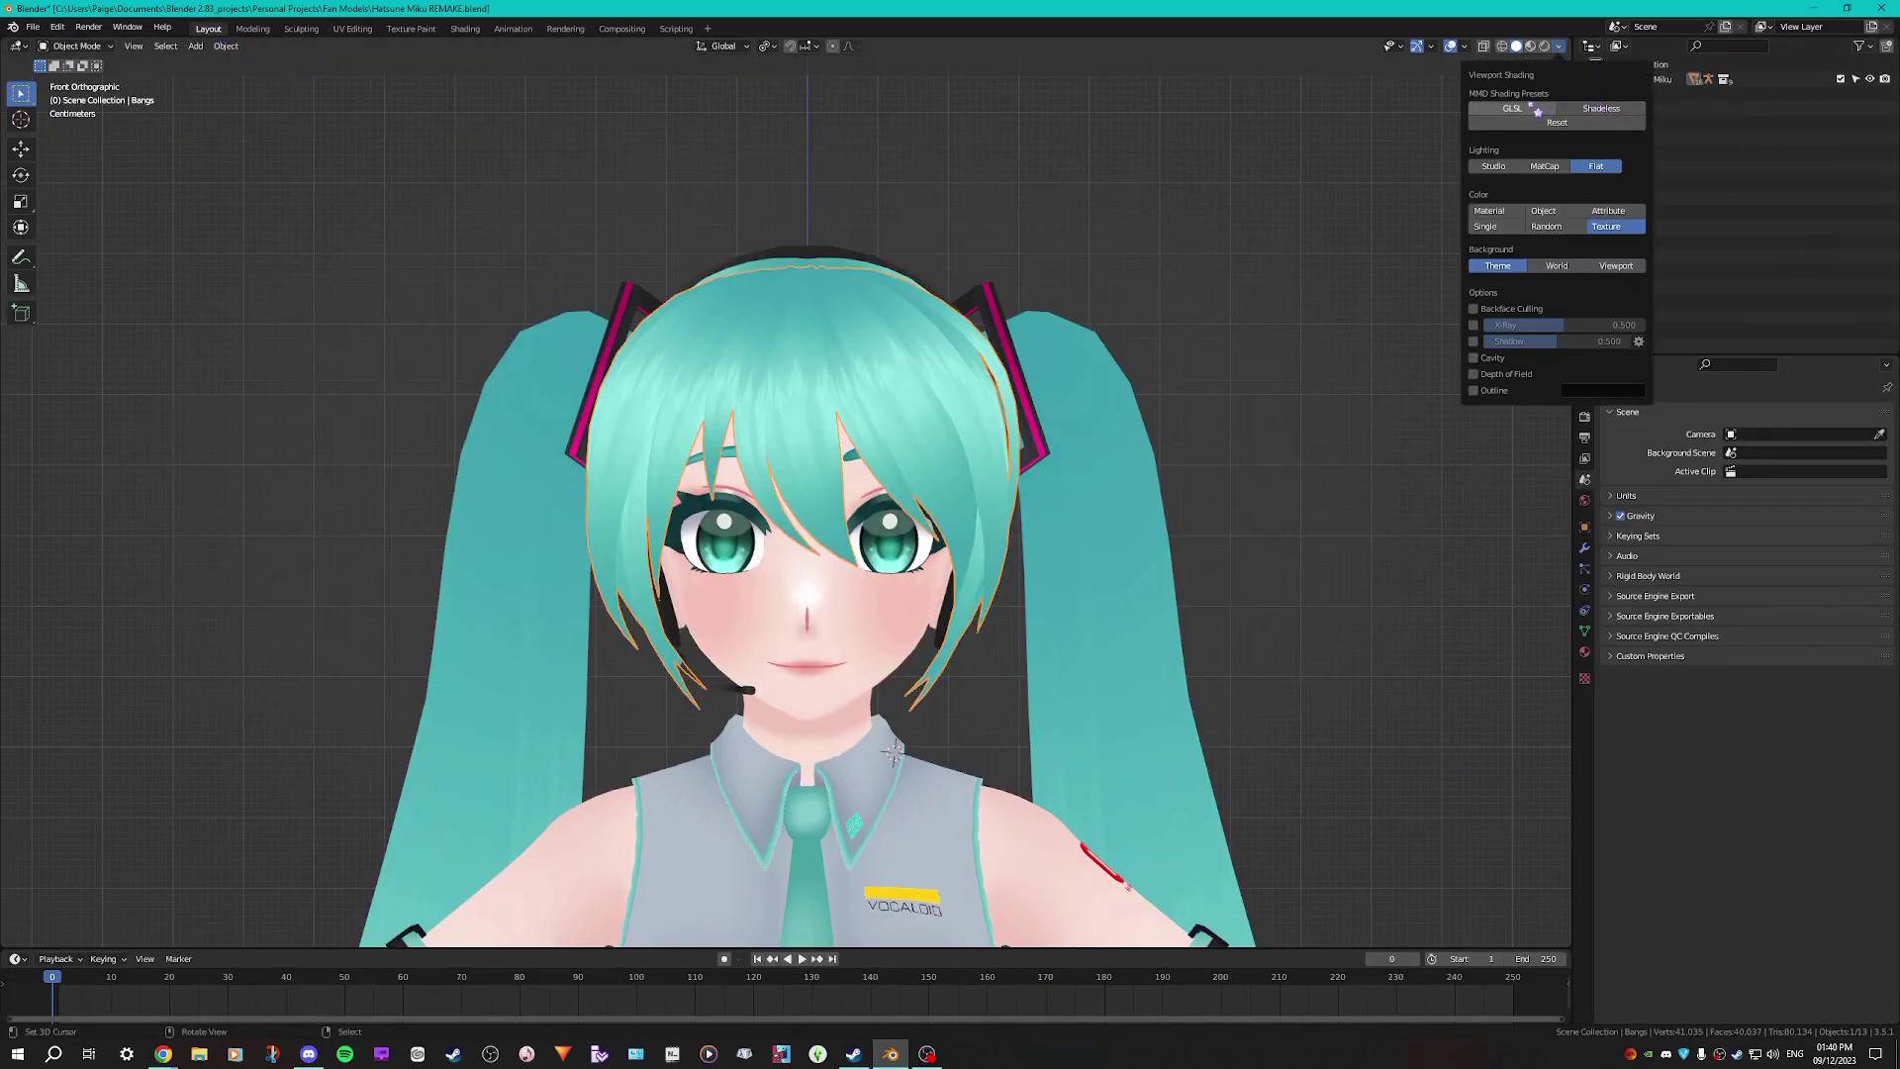
click(1611, 122)
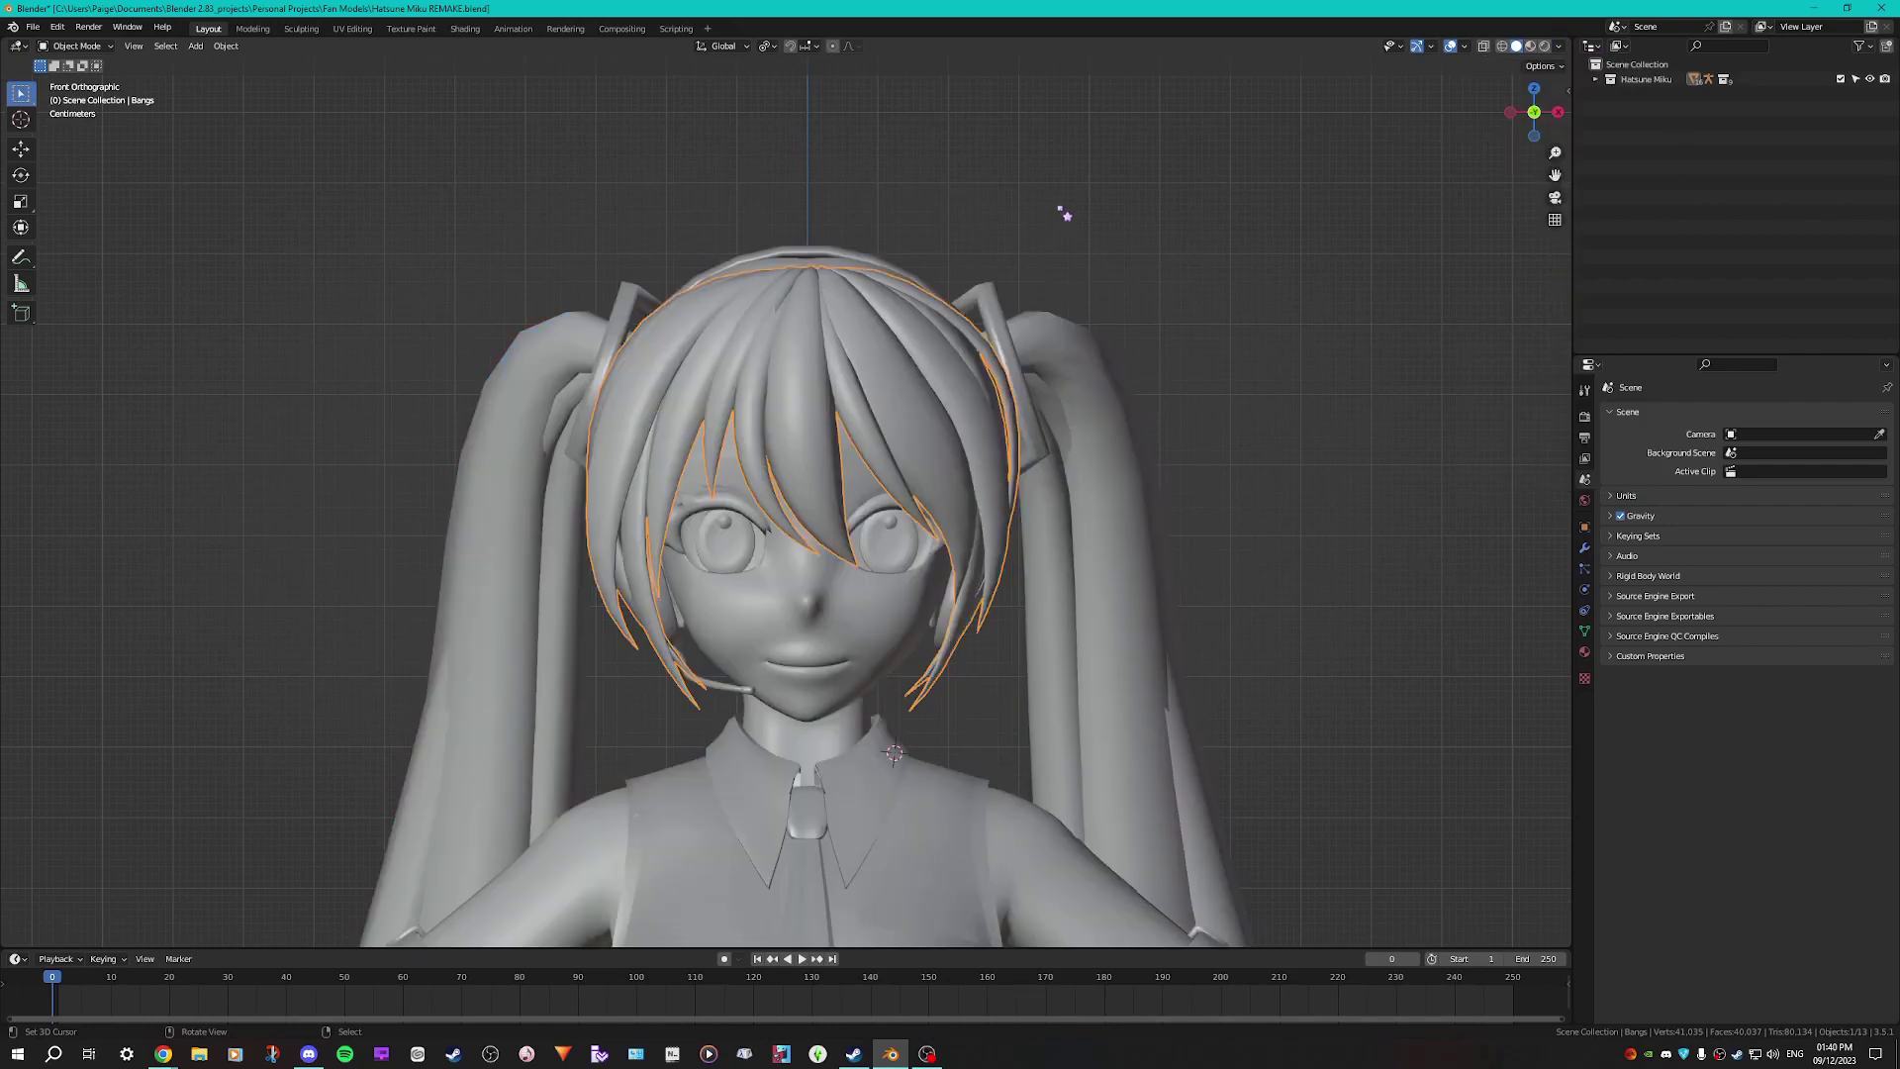
scroll(934, 373, up, 2)
shift+middle_drag(928, 367, 952, 463)
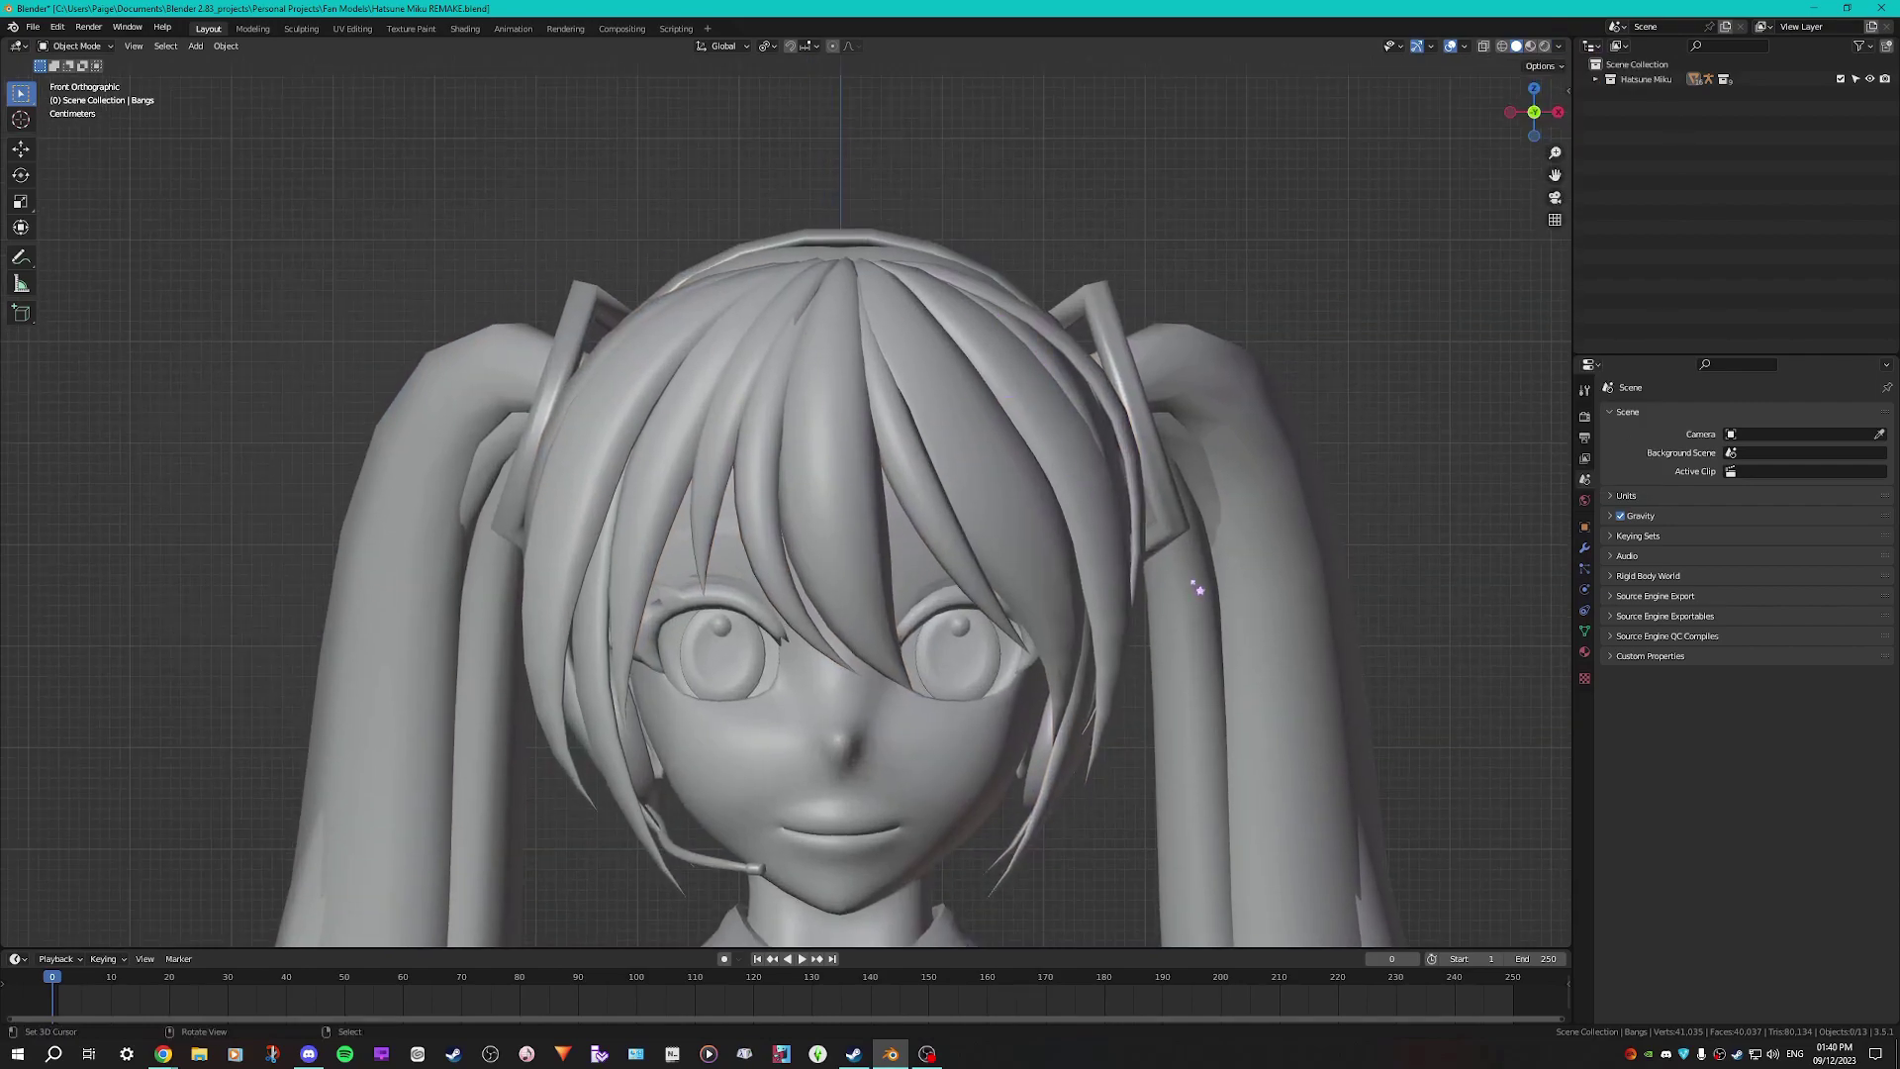
Expand the Hatsune Miku collection and hide the body and outfit collections so only Hair Mesh V1 is displayed
click(1595, 79)
click(1870, 138)
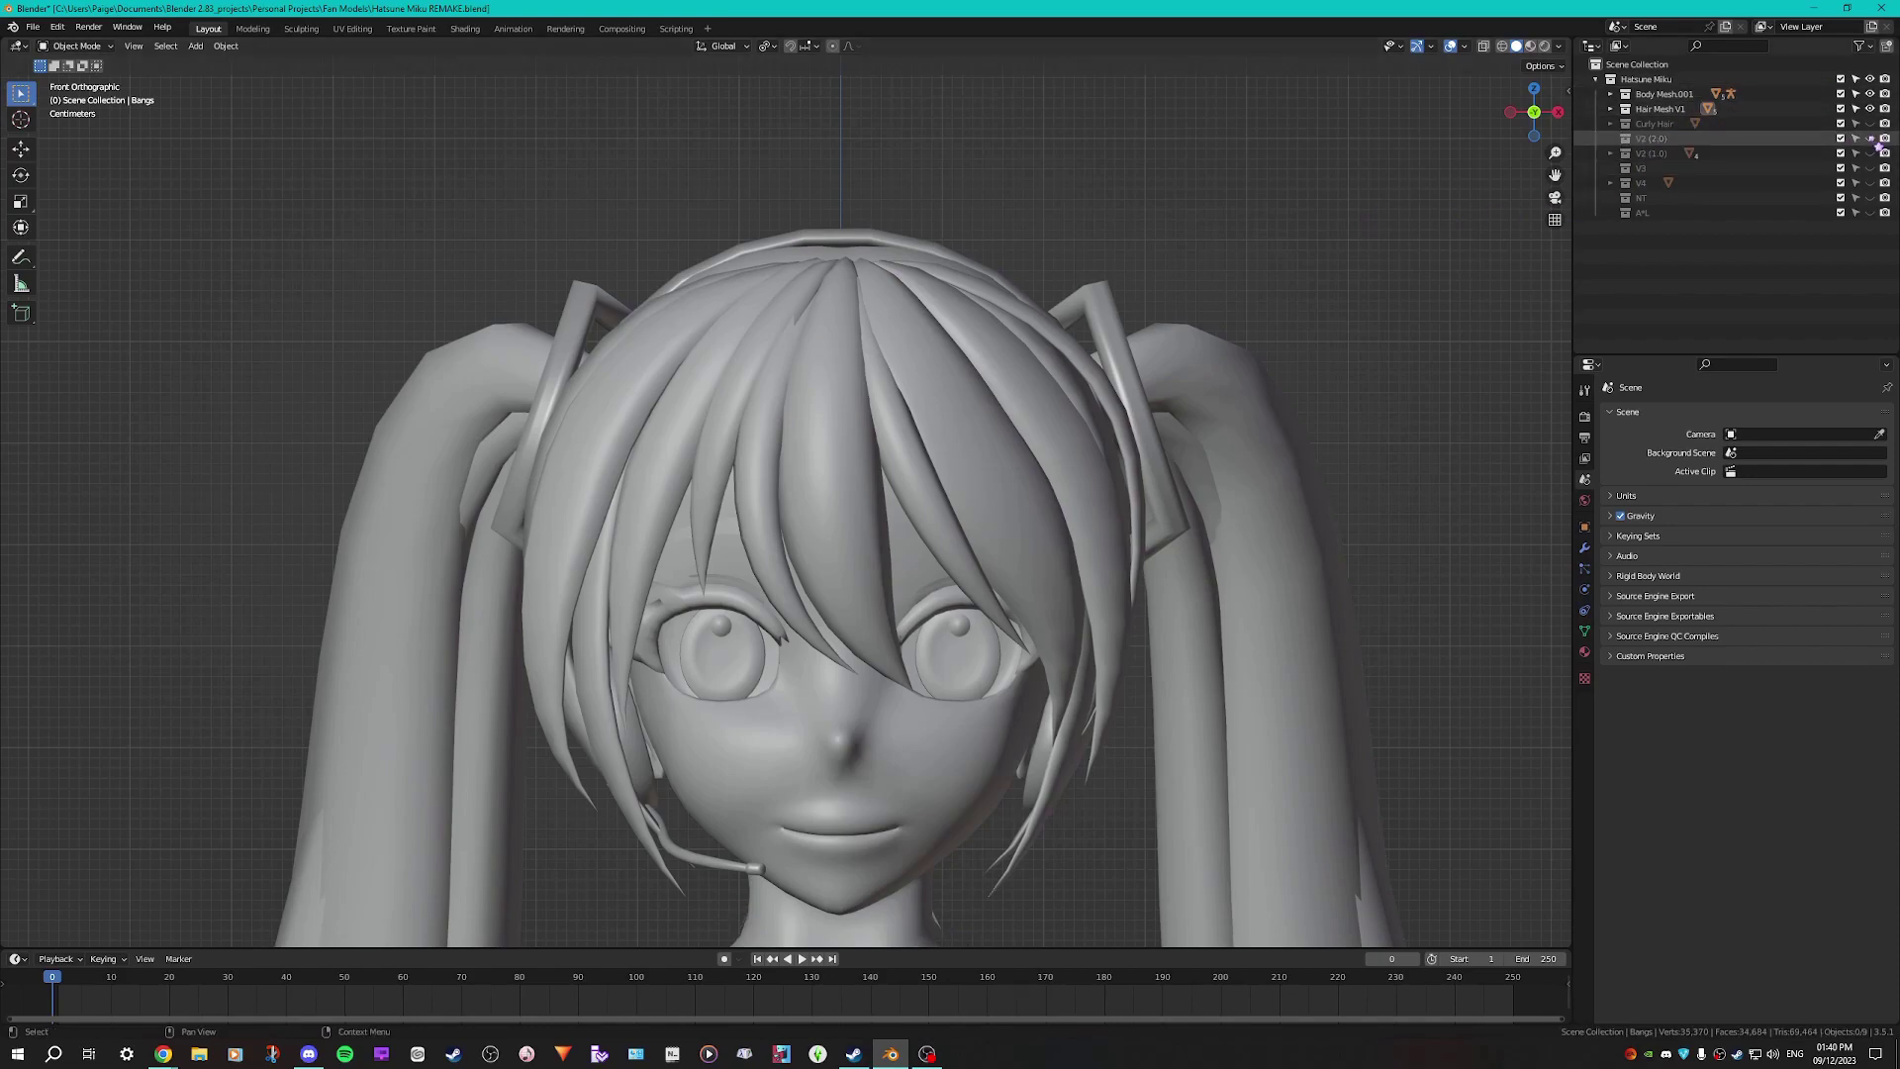
click(1871, 94)
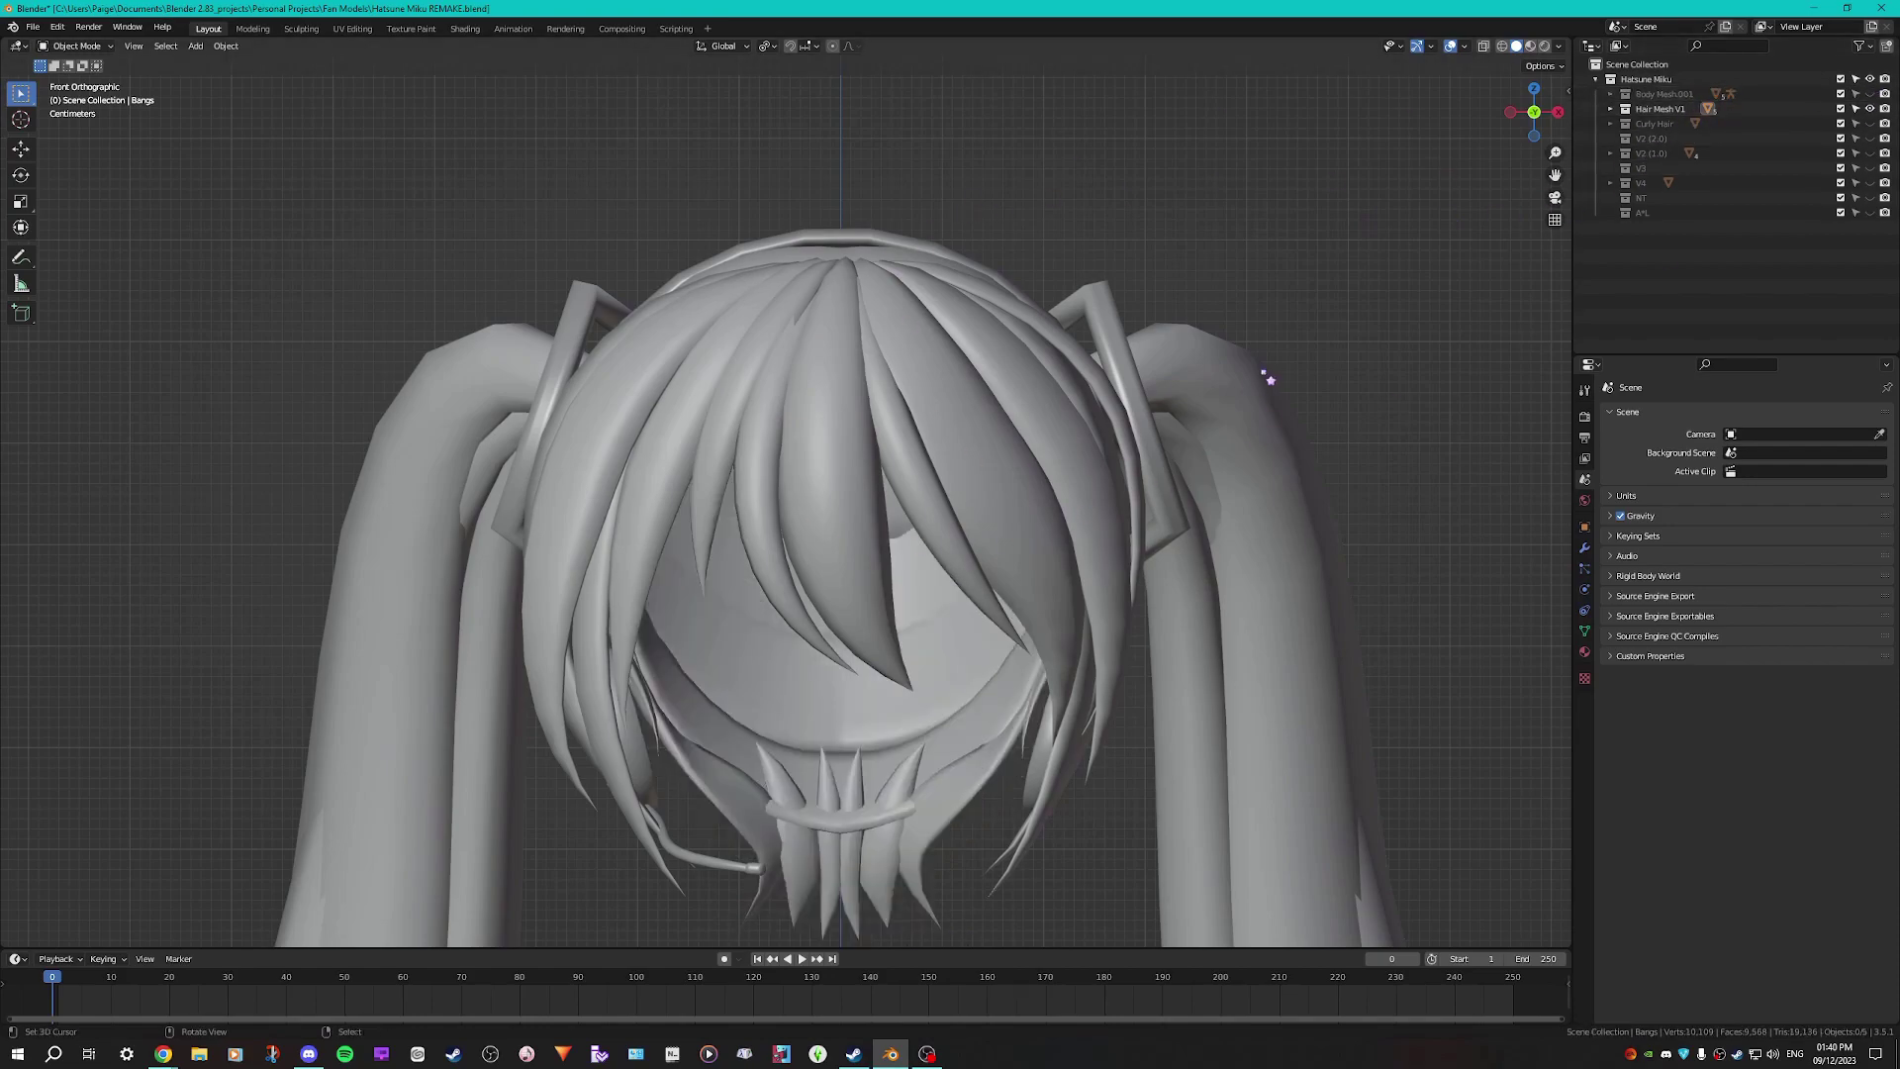
Within Hair Mesh V1, hide both accessories objects, the back hair and the pigtails, leaving only the bangs displayed
click(1612, 109)
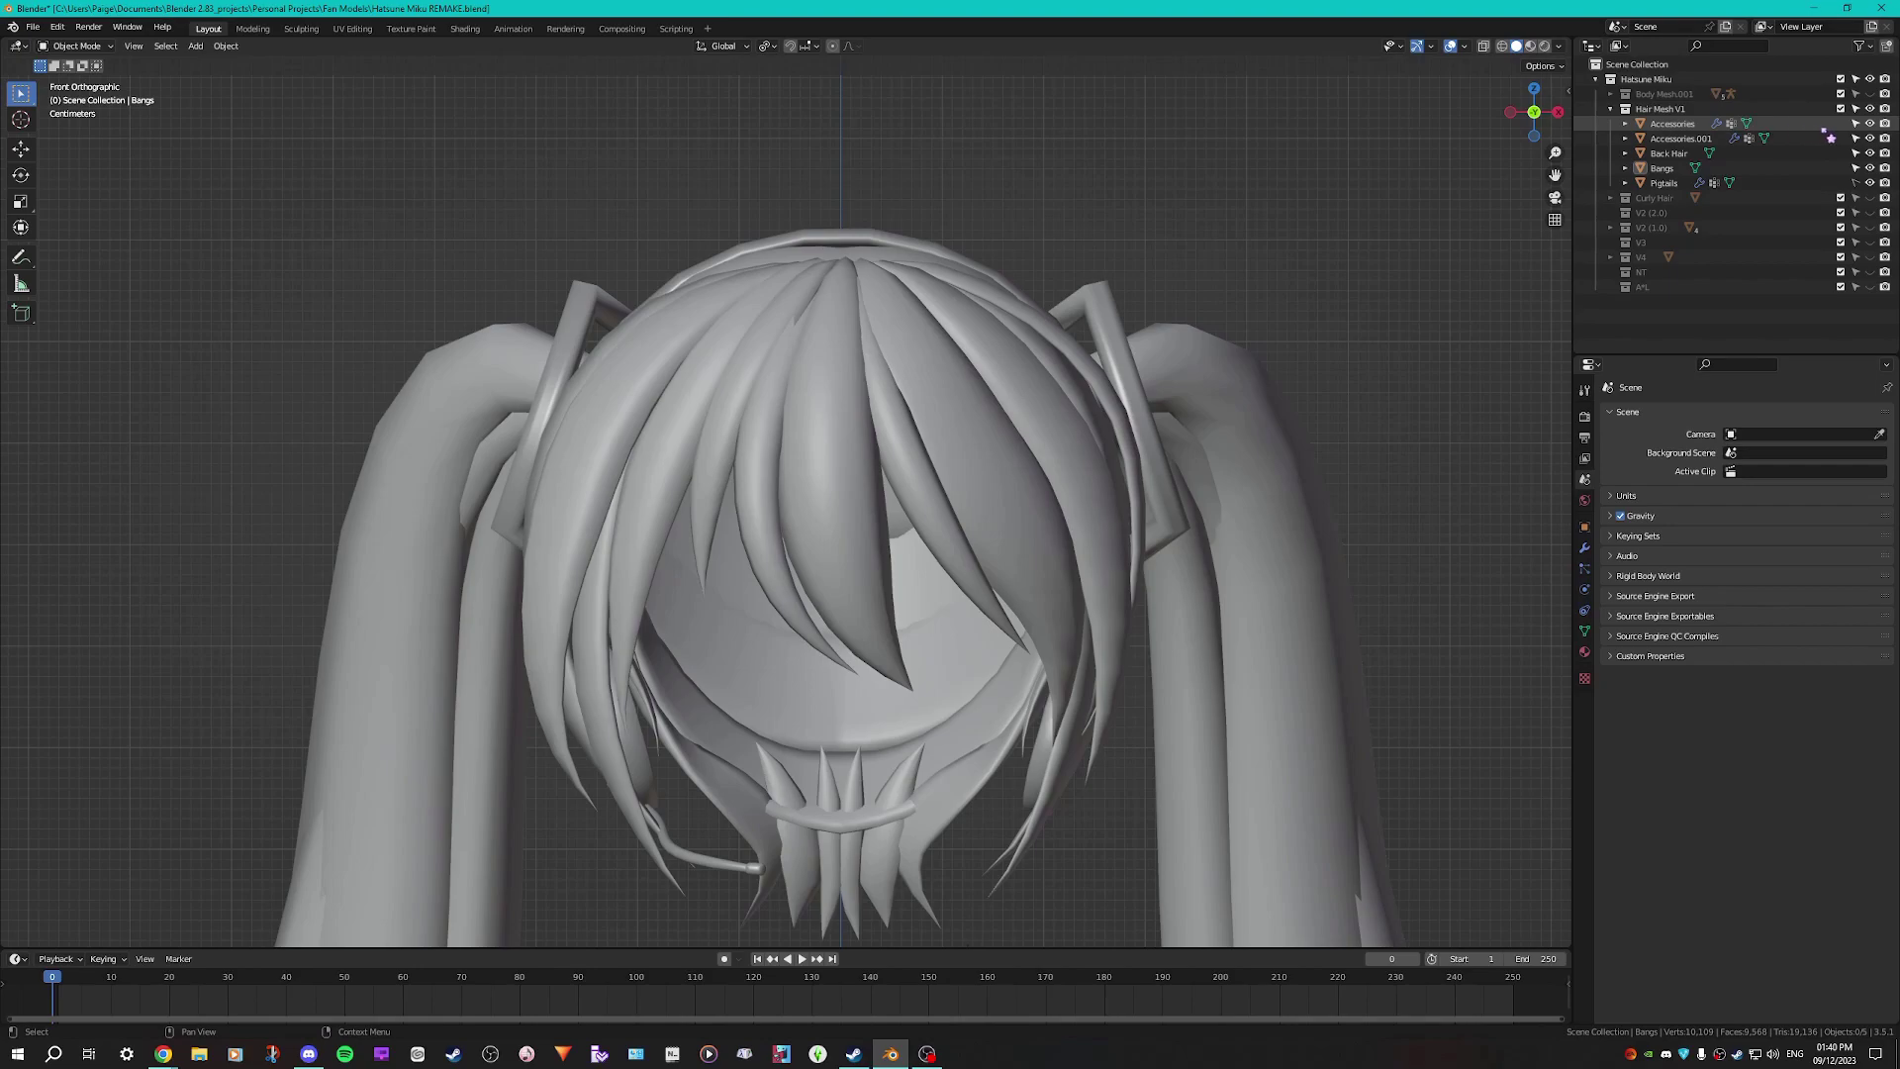
click(1870, 124)
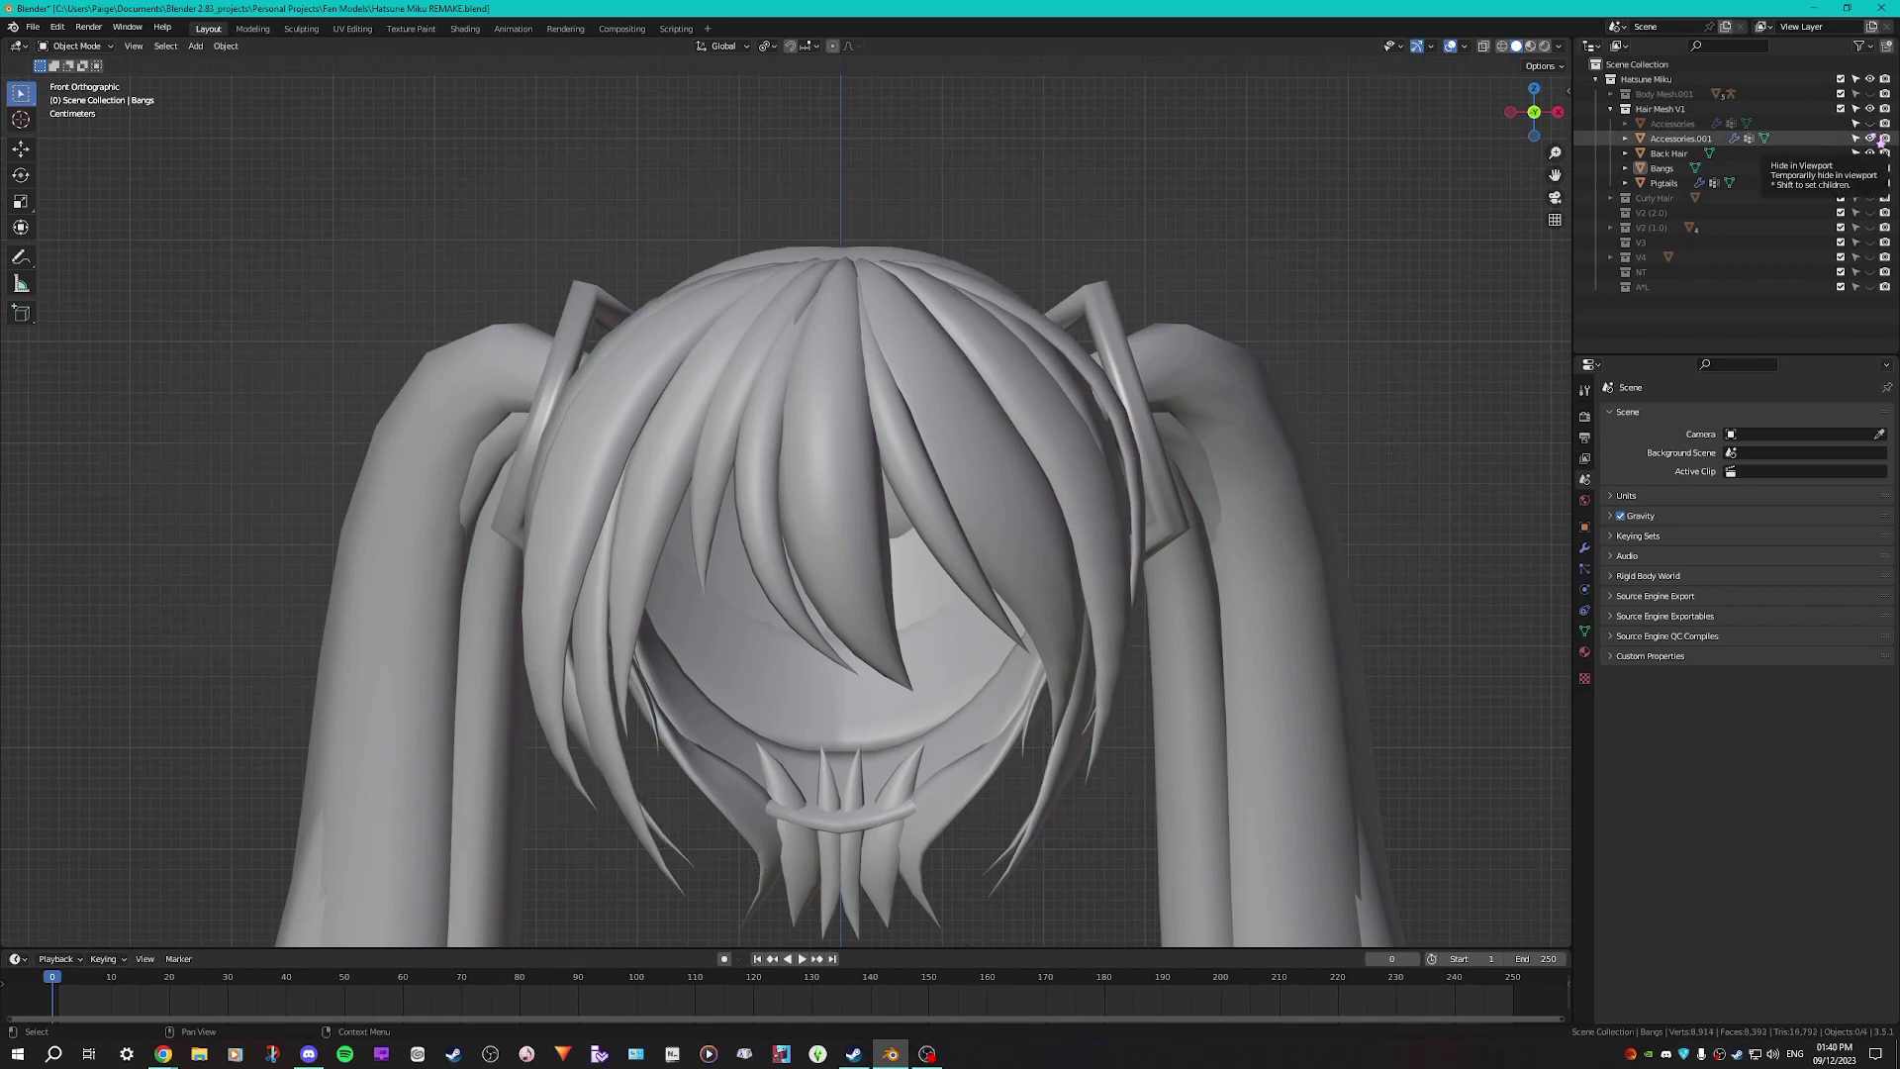
click(1871, 139)
scroll(1158, 551, down, 4)
middle_drag(1158, 551, 1260, 452)
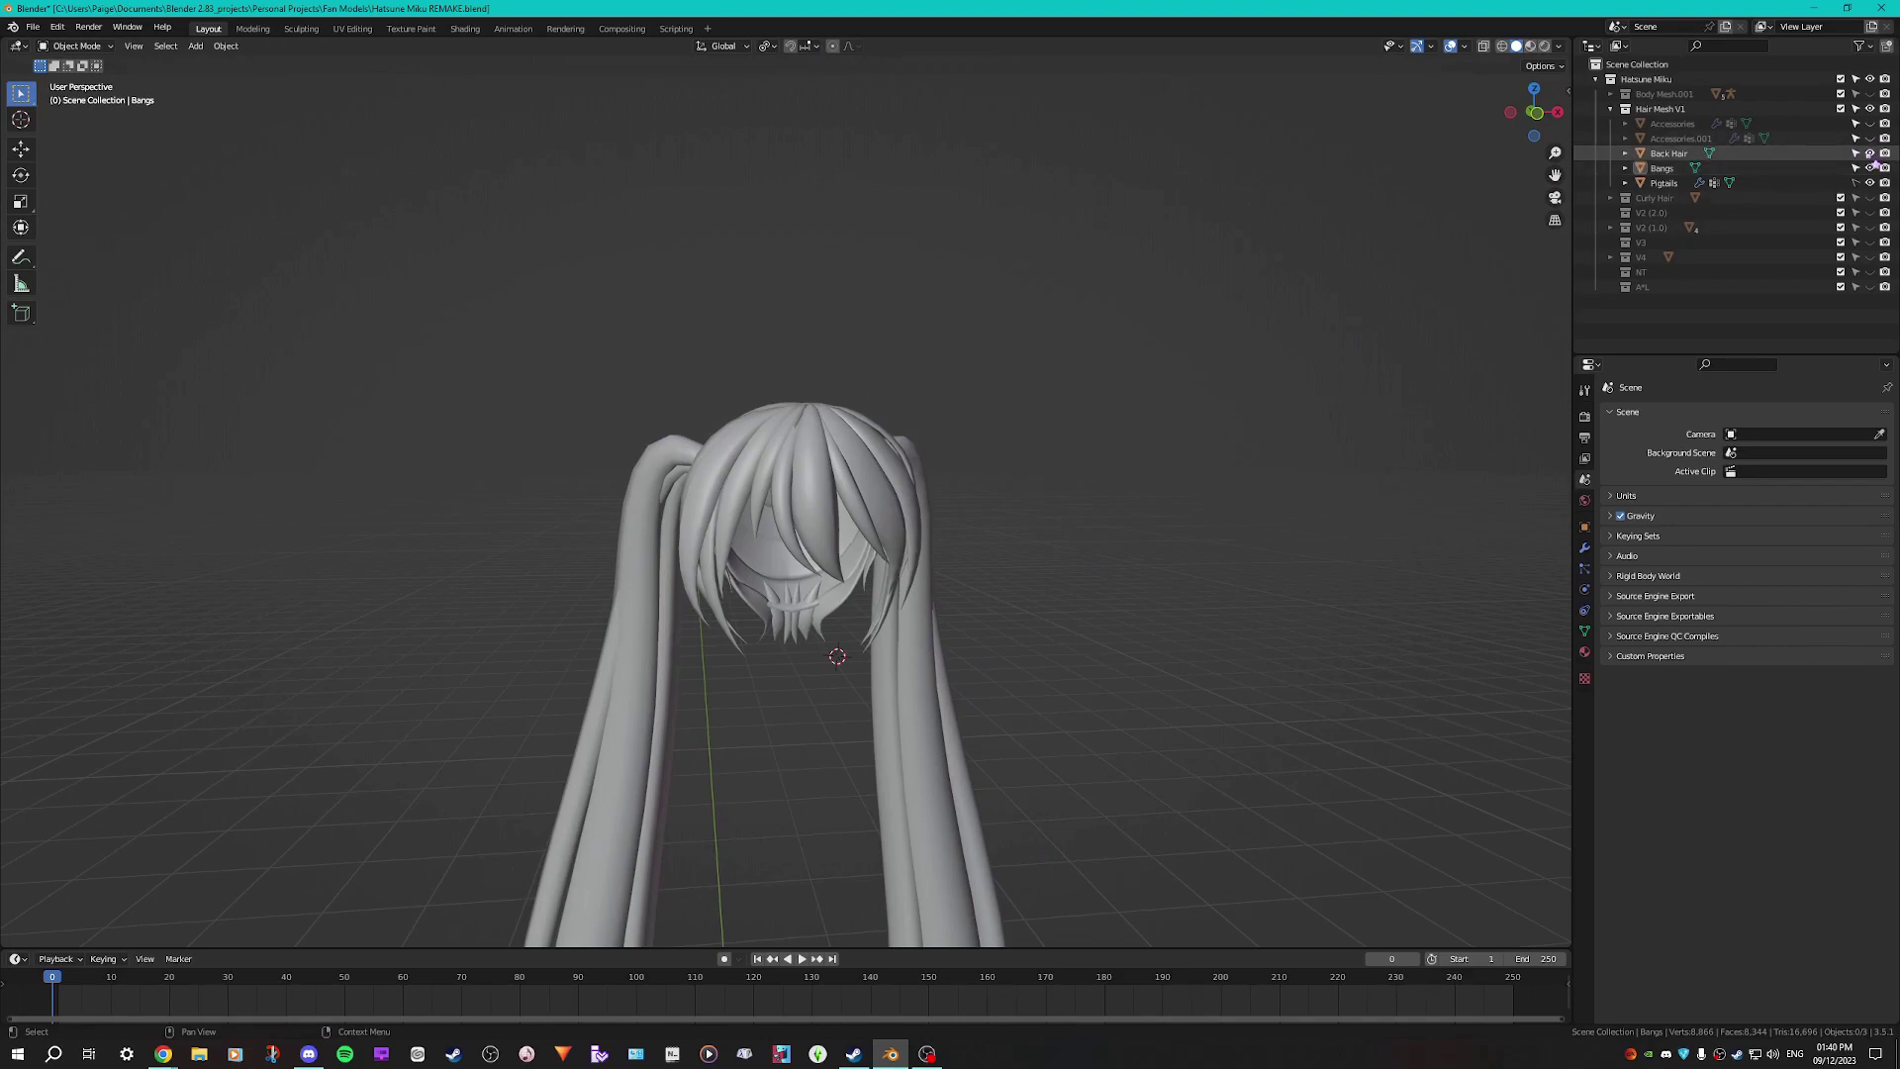
click(1871, 153)
click(1871, 183)
Select the Bangs object and enter Edit Mode with edge selection in front view
click(1672, 168)
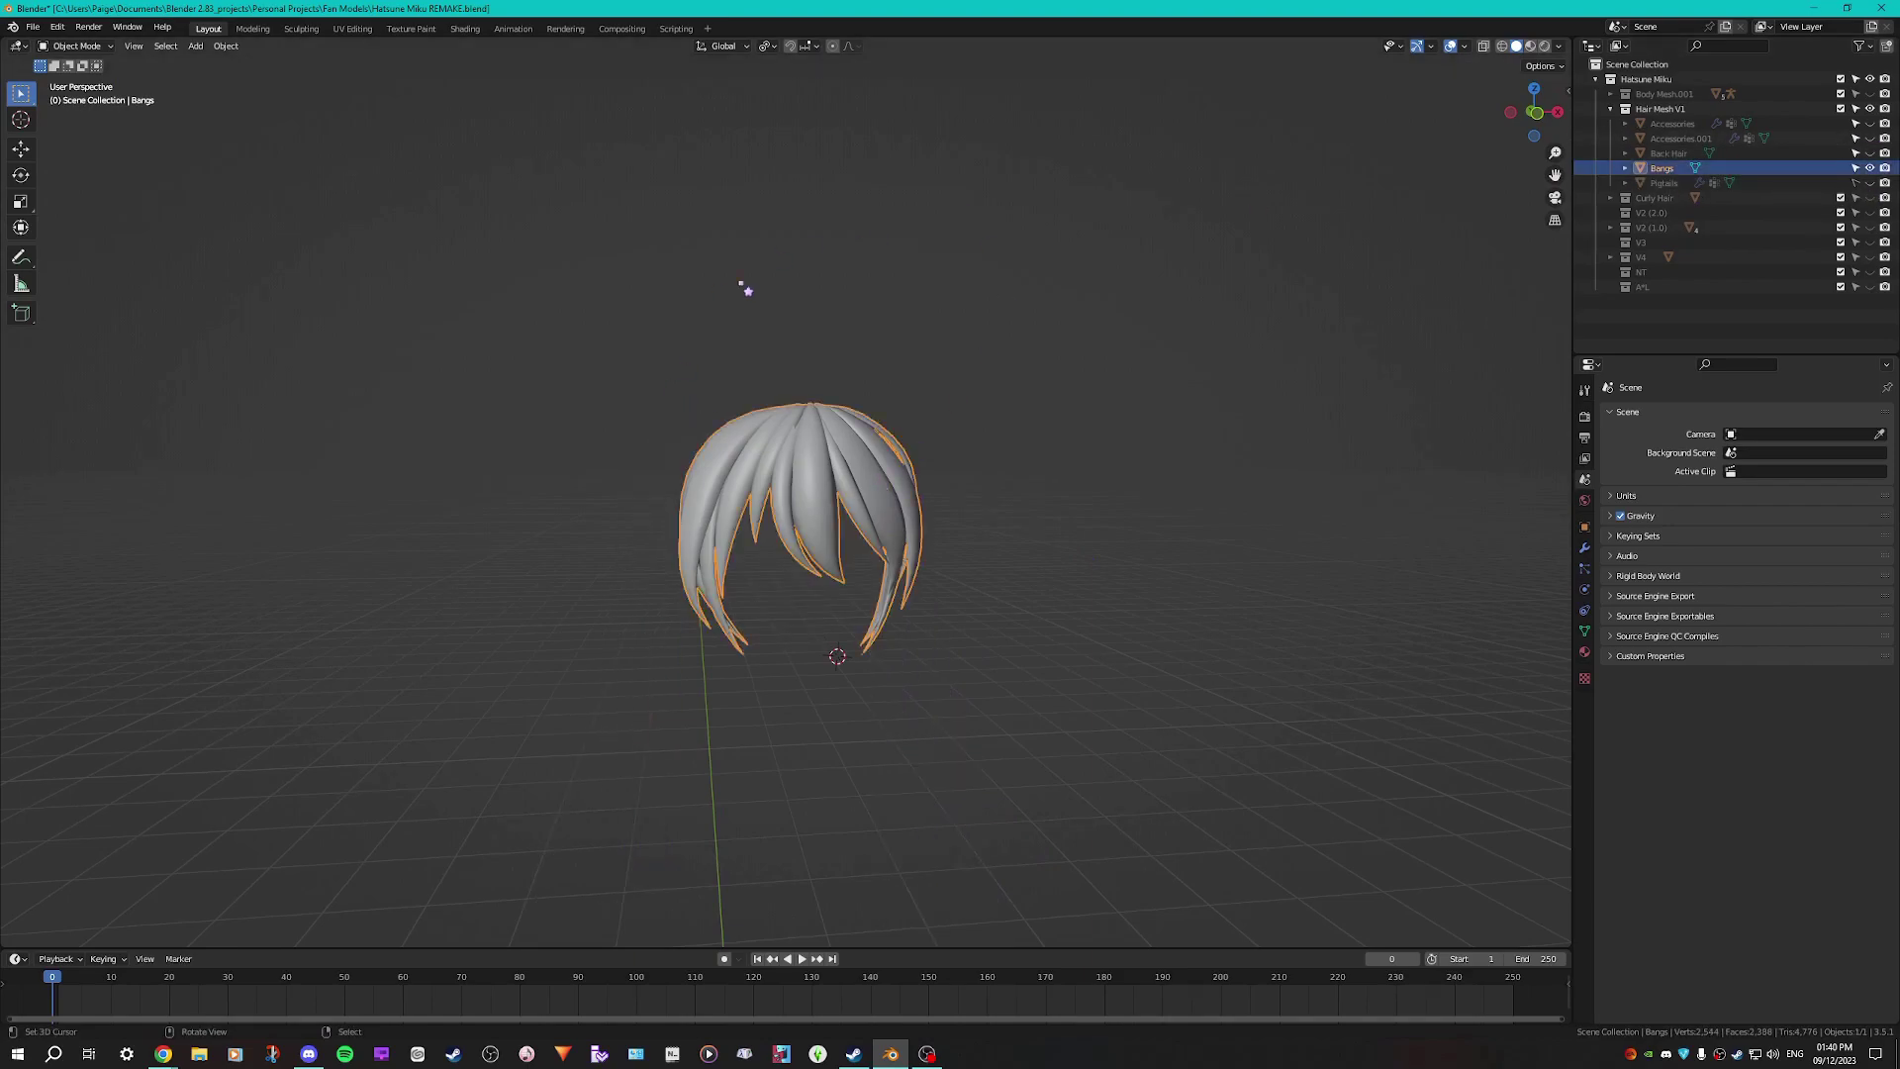
key(KP_1)
scroll(1049, 503, up, 7)
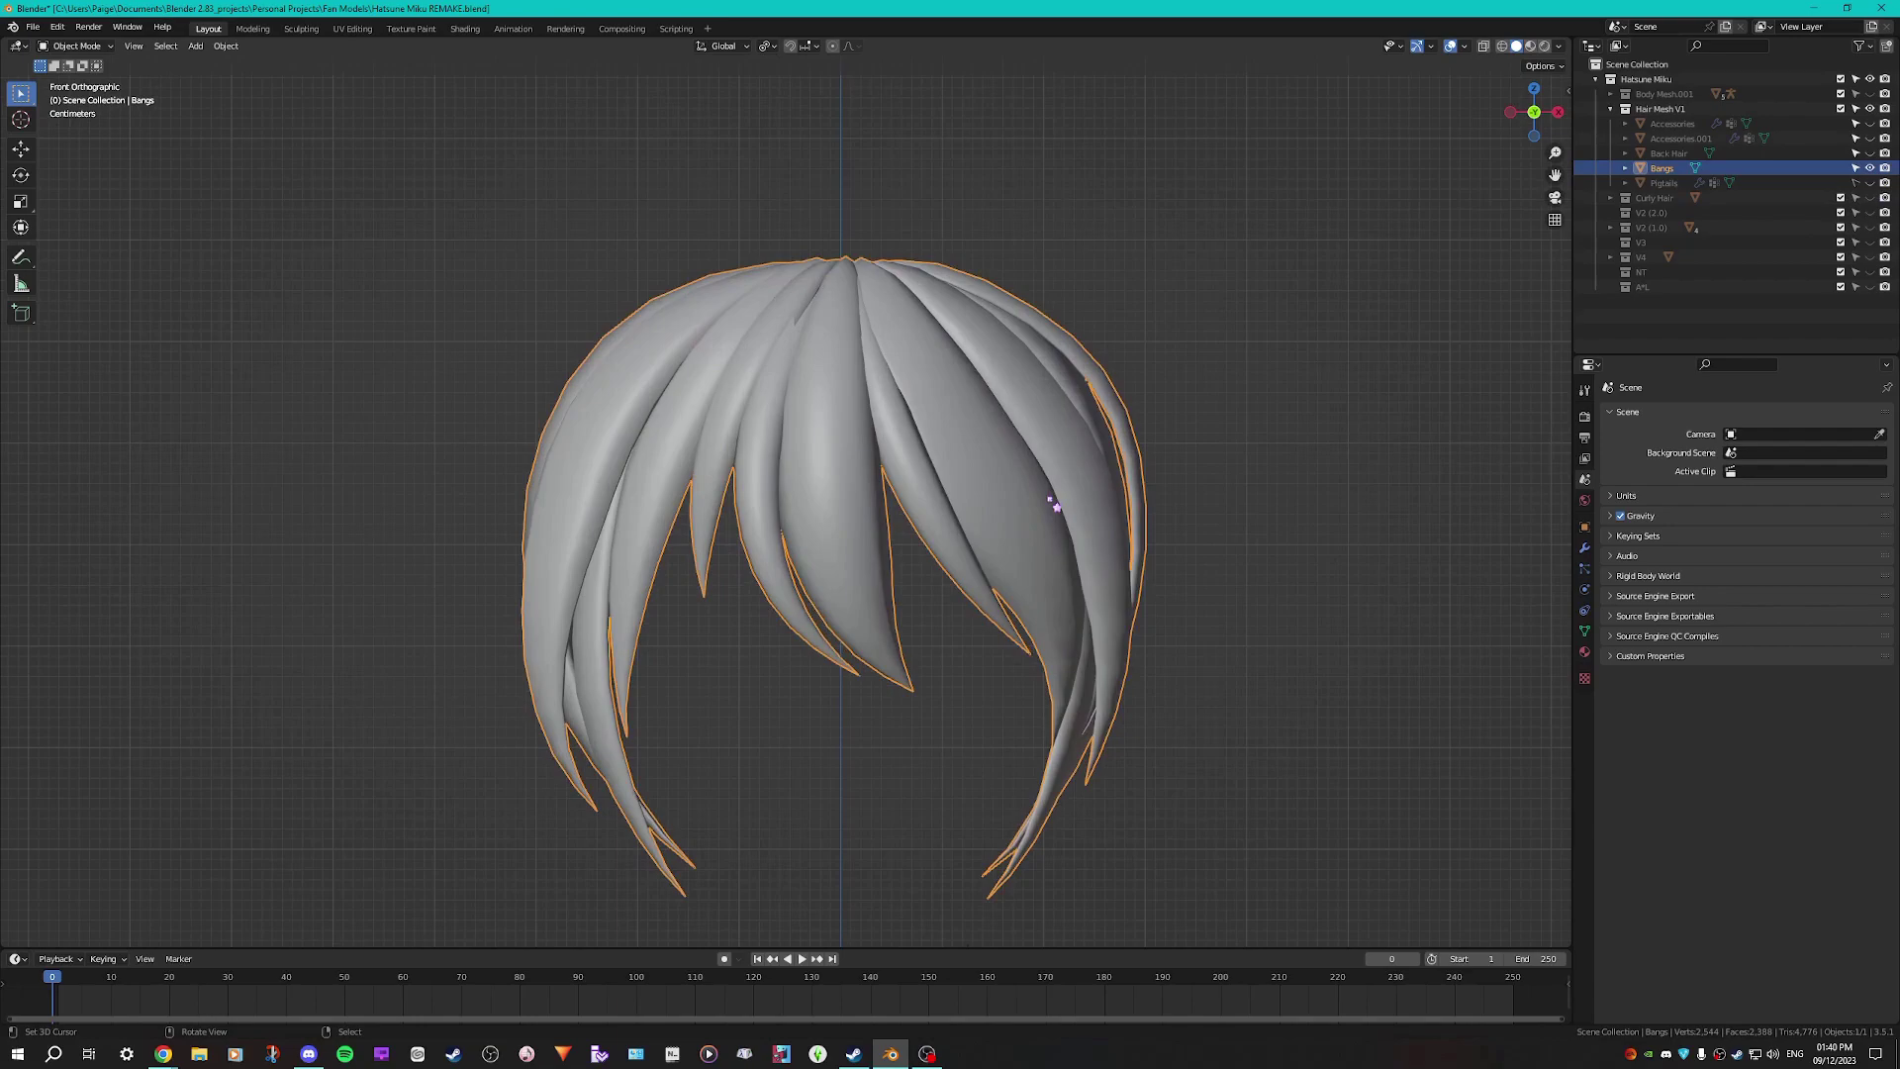
key(Tab)
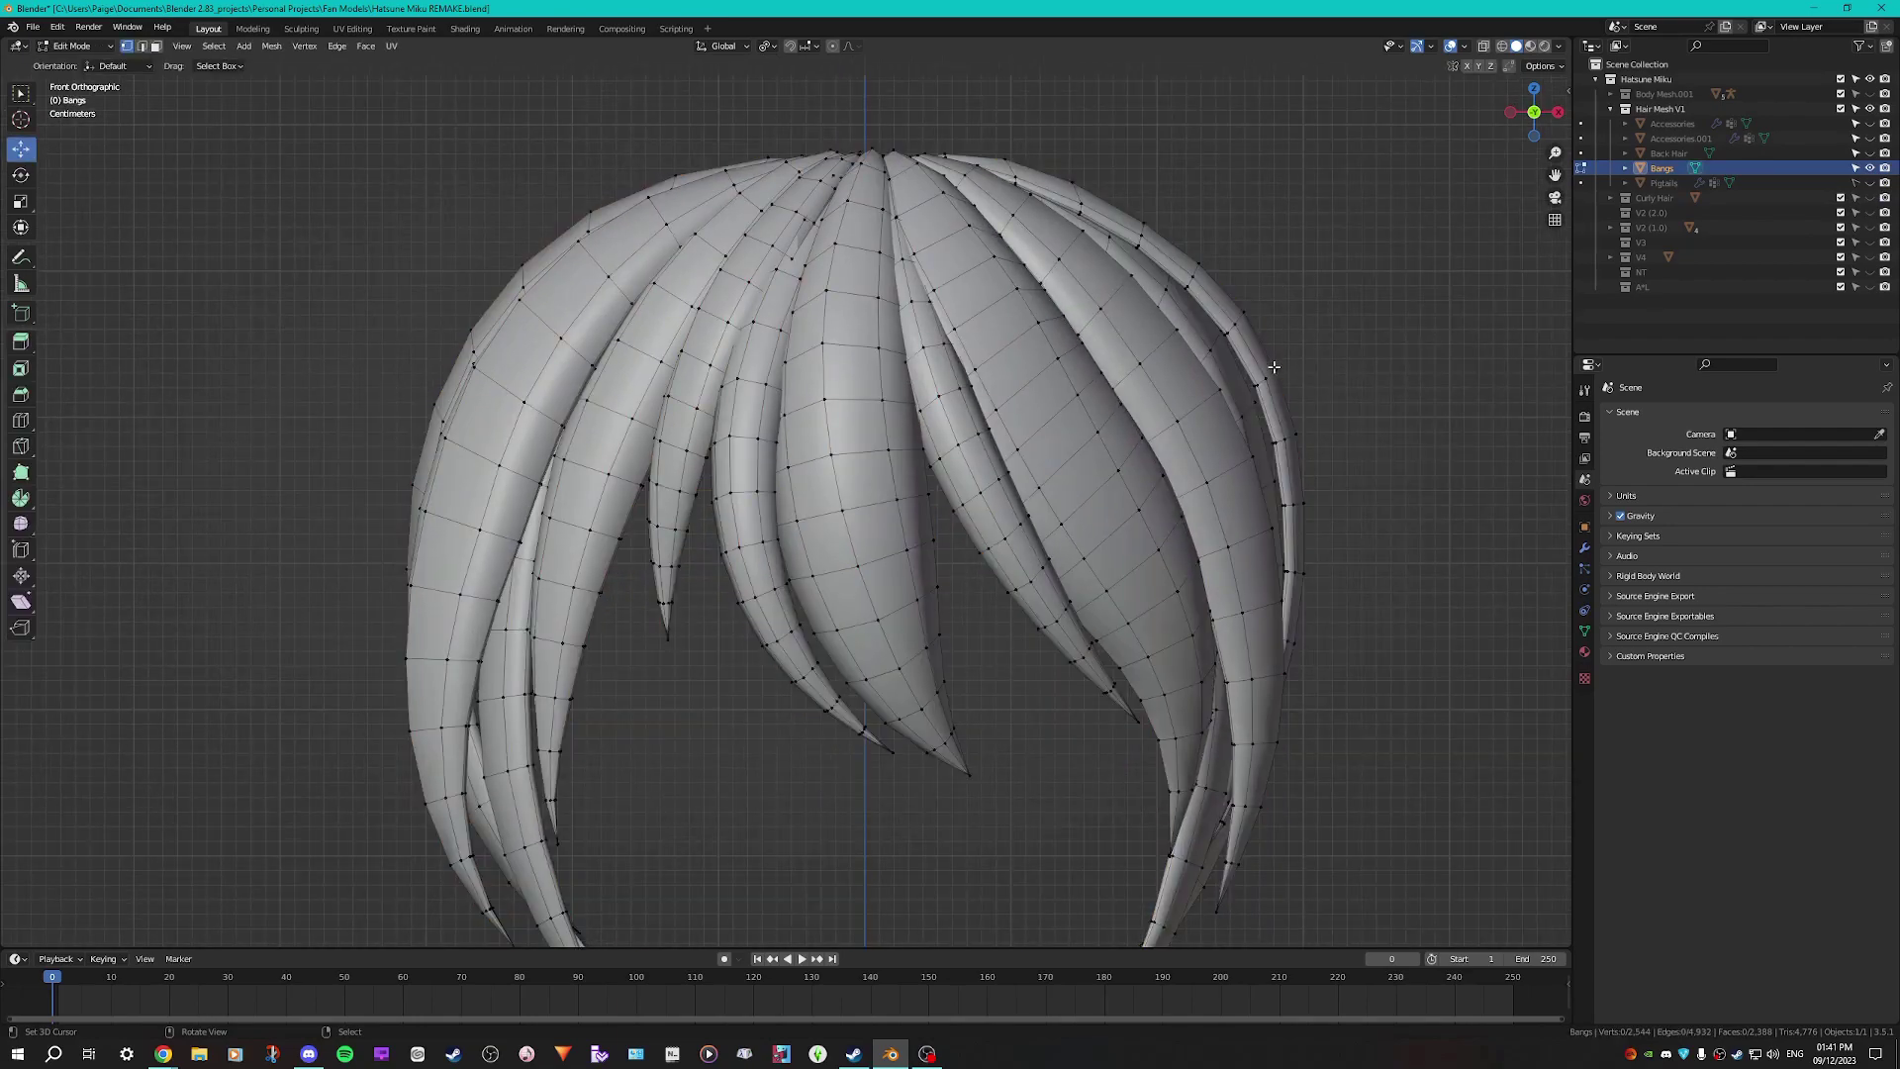
click(141, 46)
Select the edge loops running down both sides of the central bangs strand to its tip
middle_drag(1188, 340, 841, 634)
scroll(841, 633, down, 3)
middle_drag(965, 406, 1074, 412)
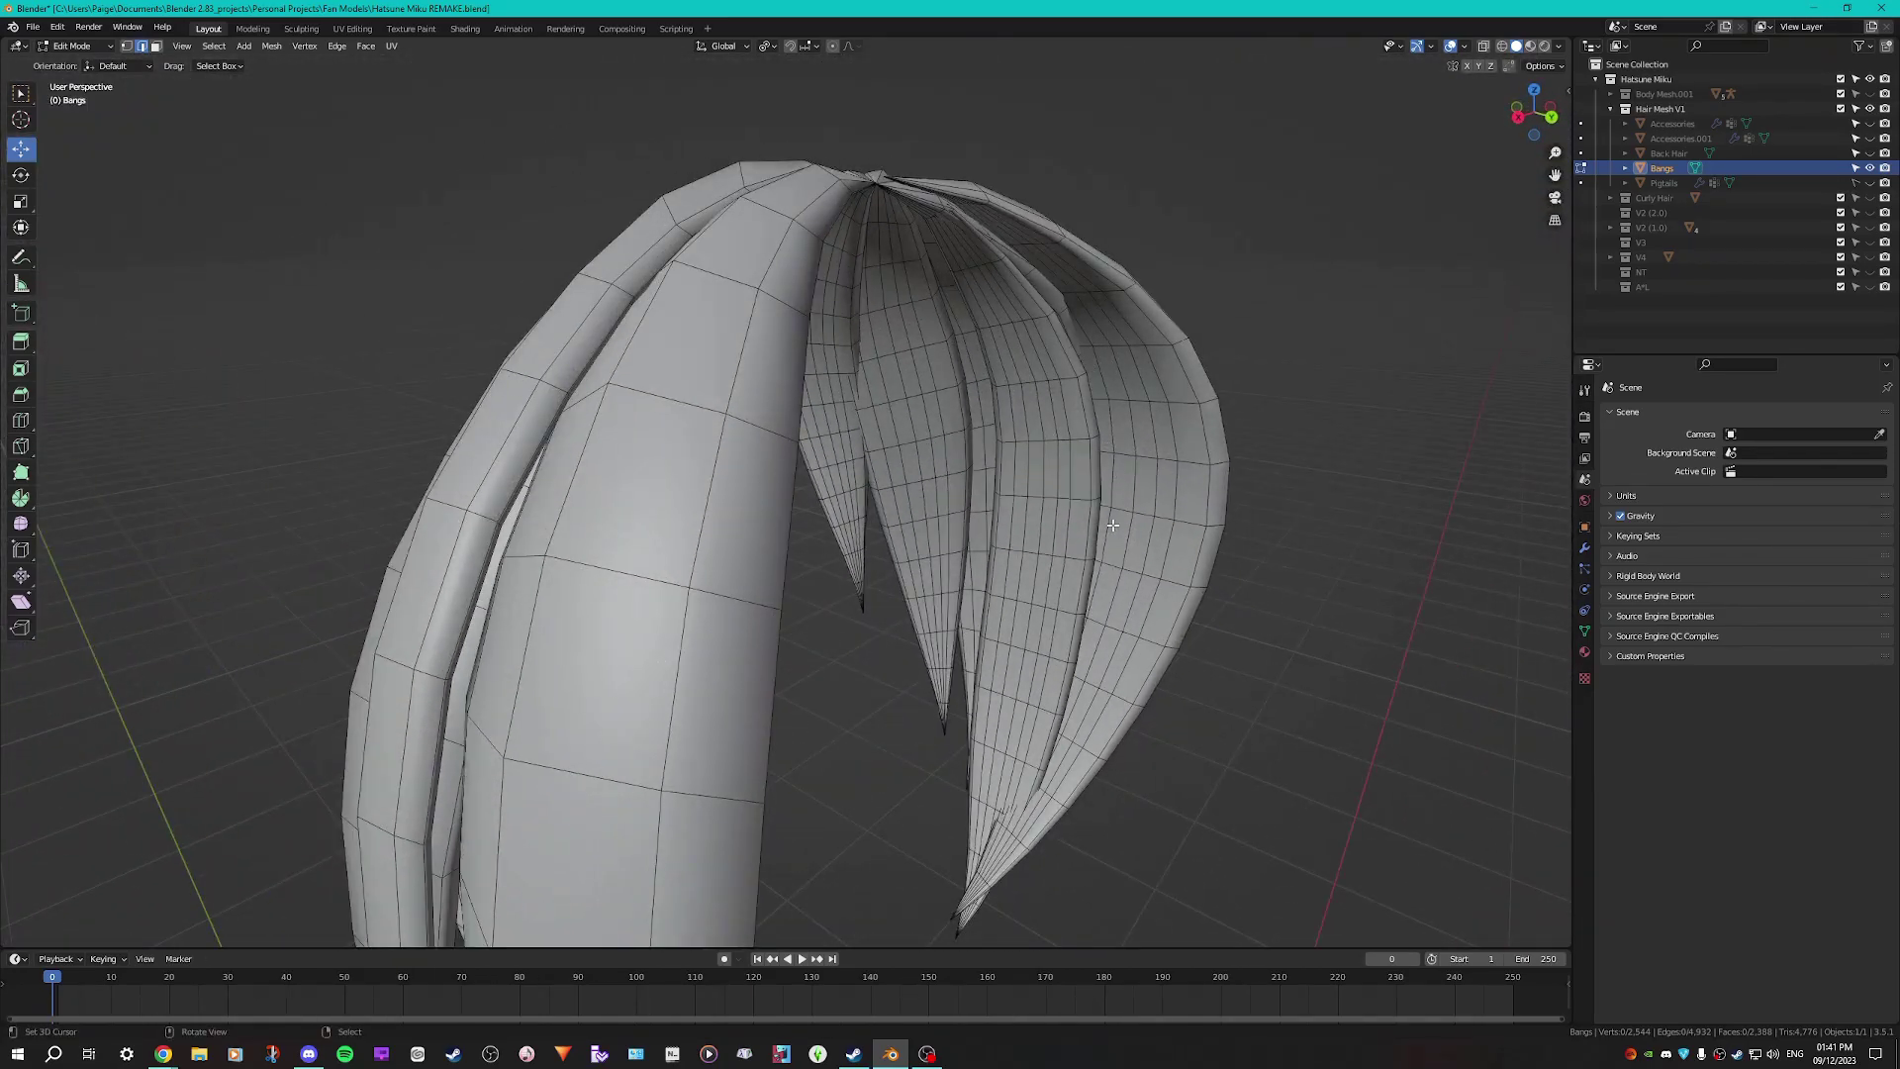
middle_drag(679, 693, 1112, 626)
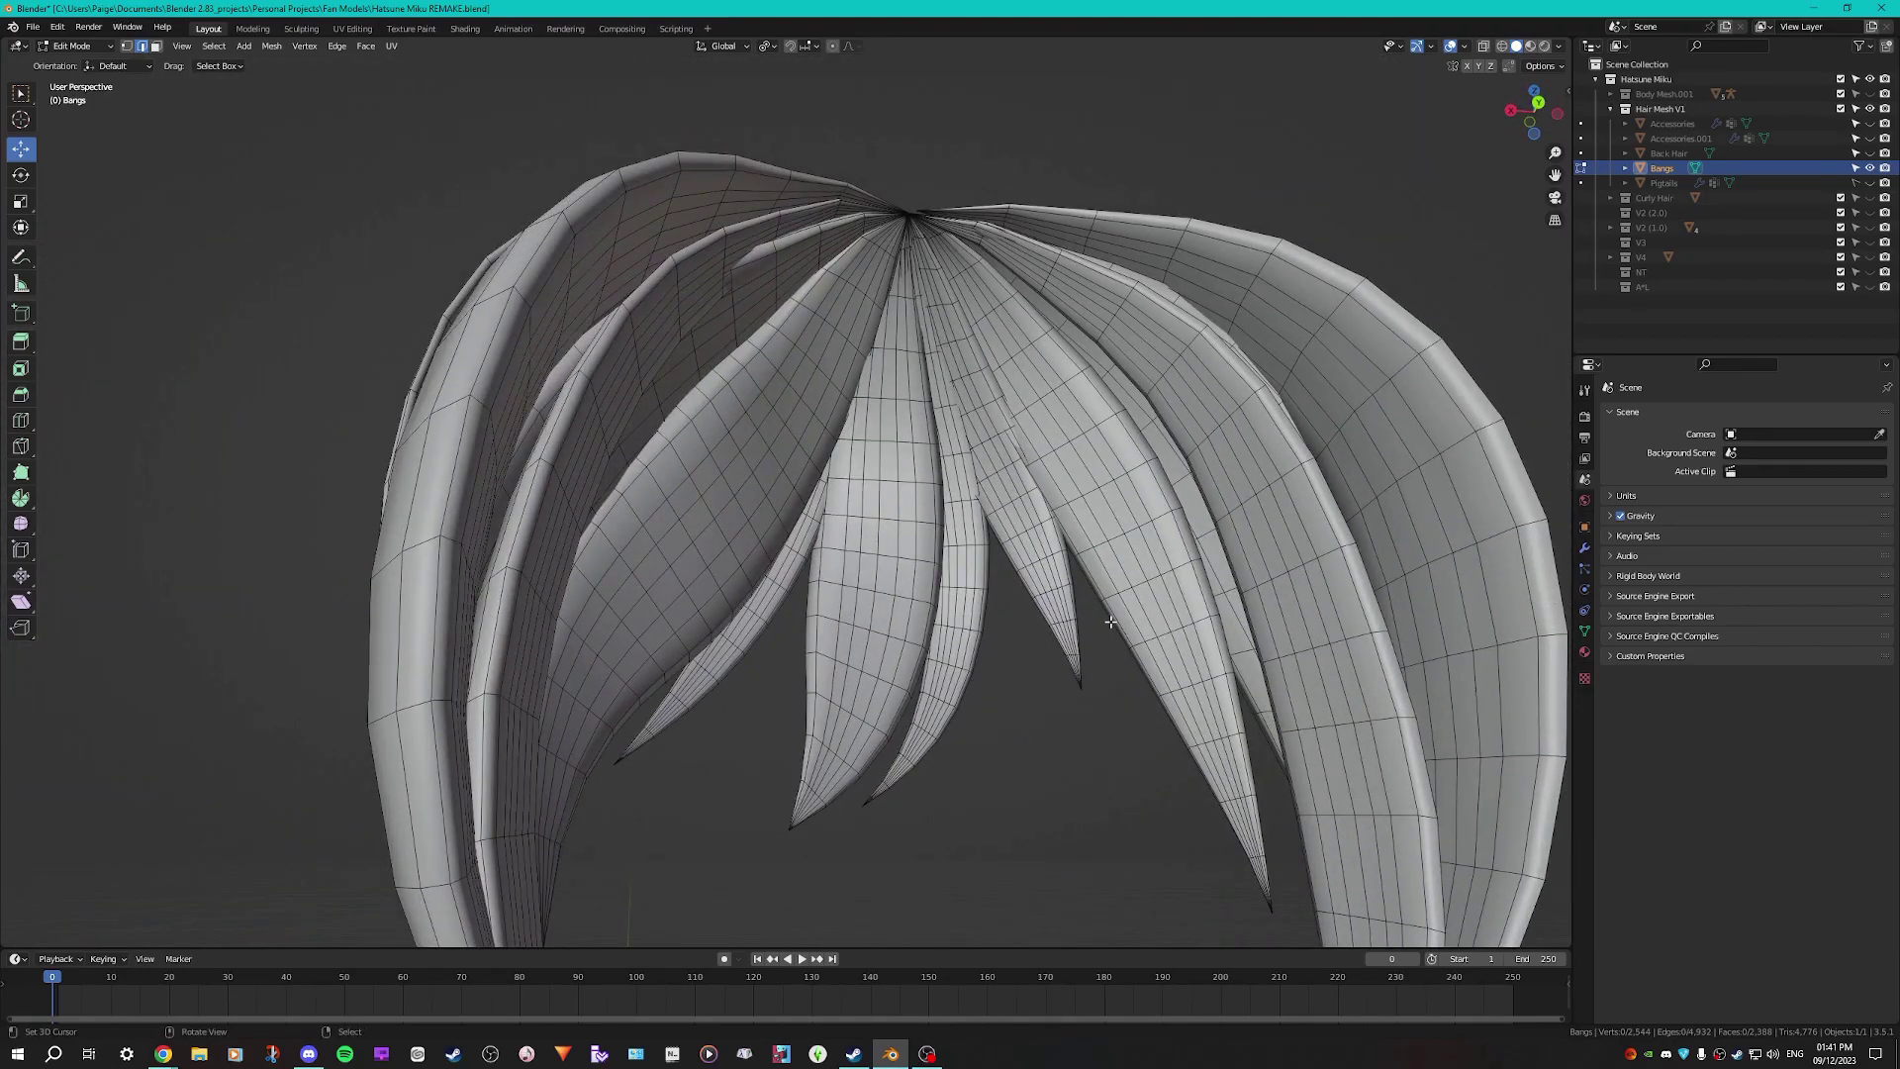
scroll(1111, 622, up, 1)
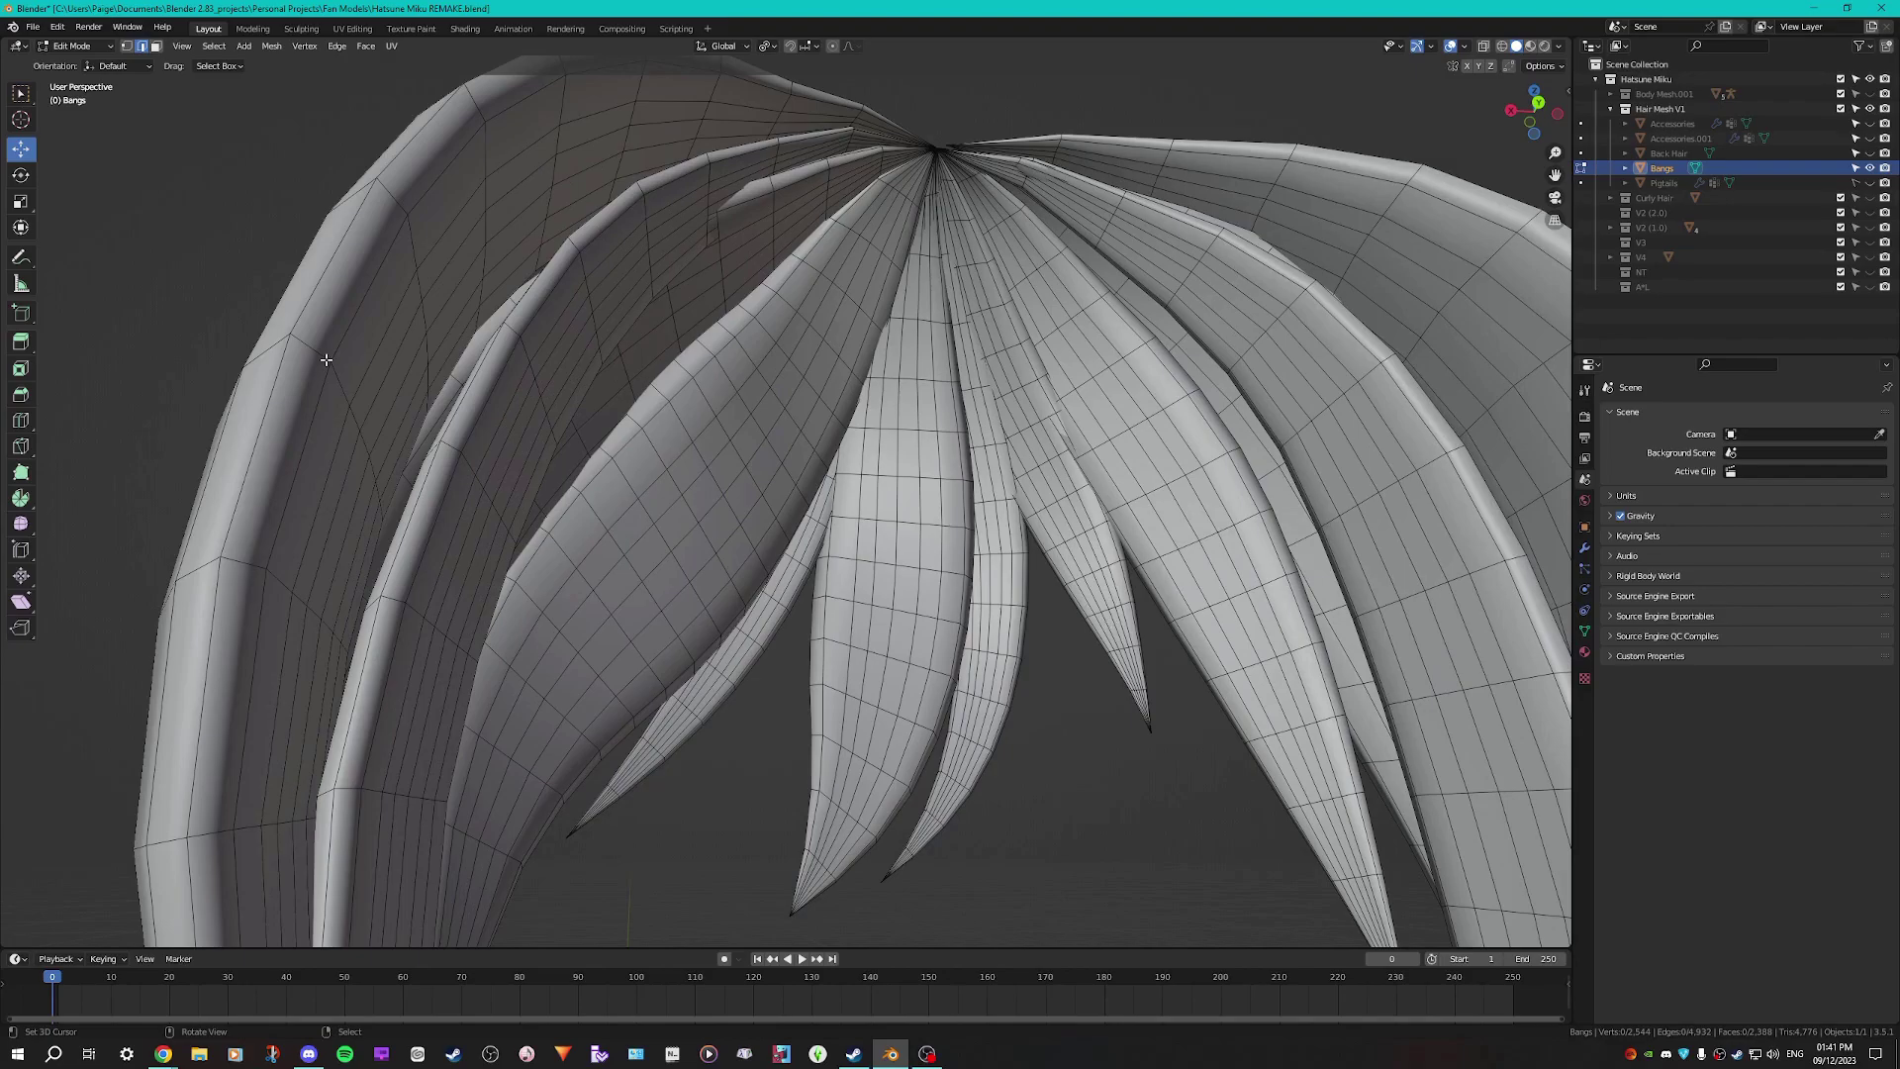
middle_drag(1019, 658, 956, 639)
scroll(948, 705, up, 1)
shift+middle_drag(949, 707, 895, 610)
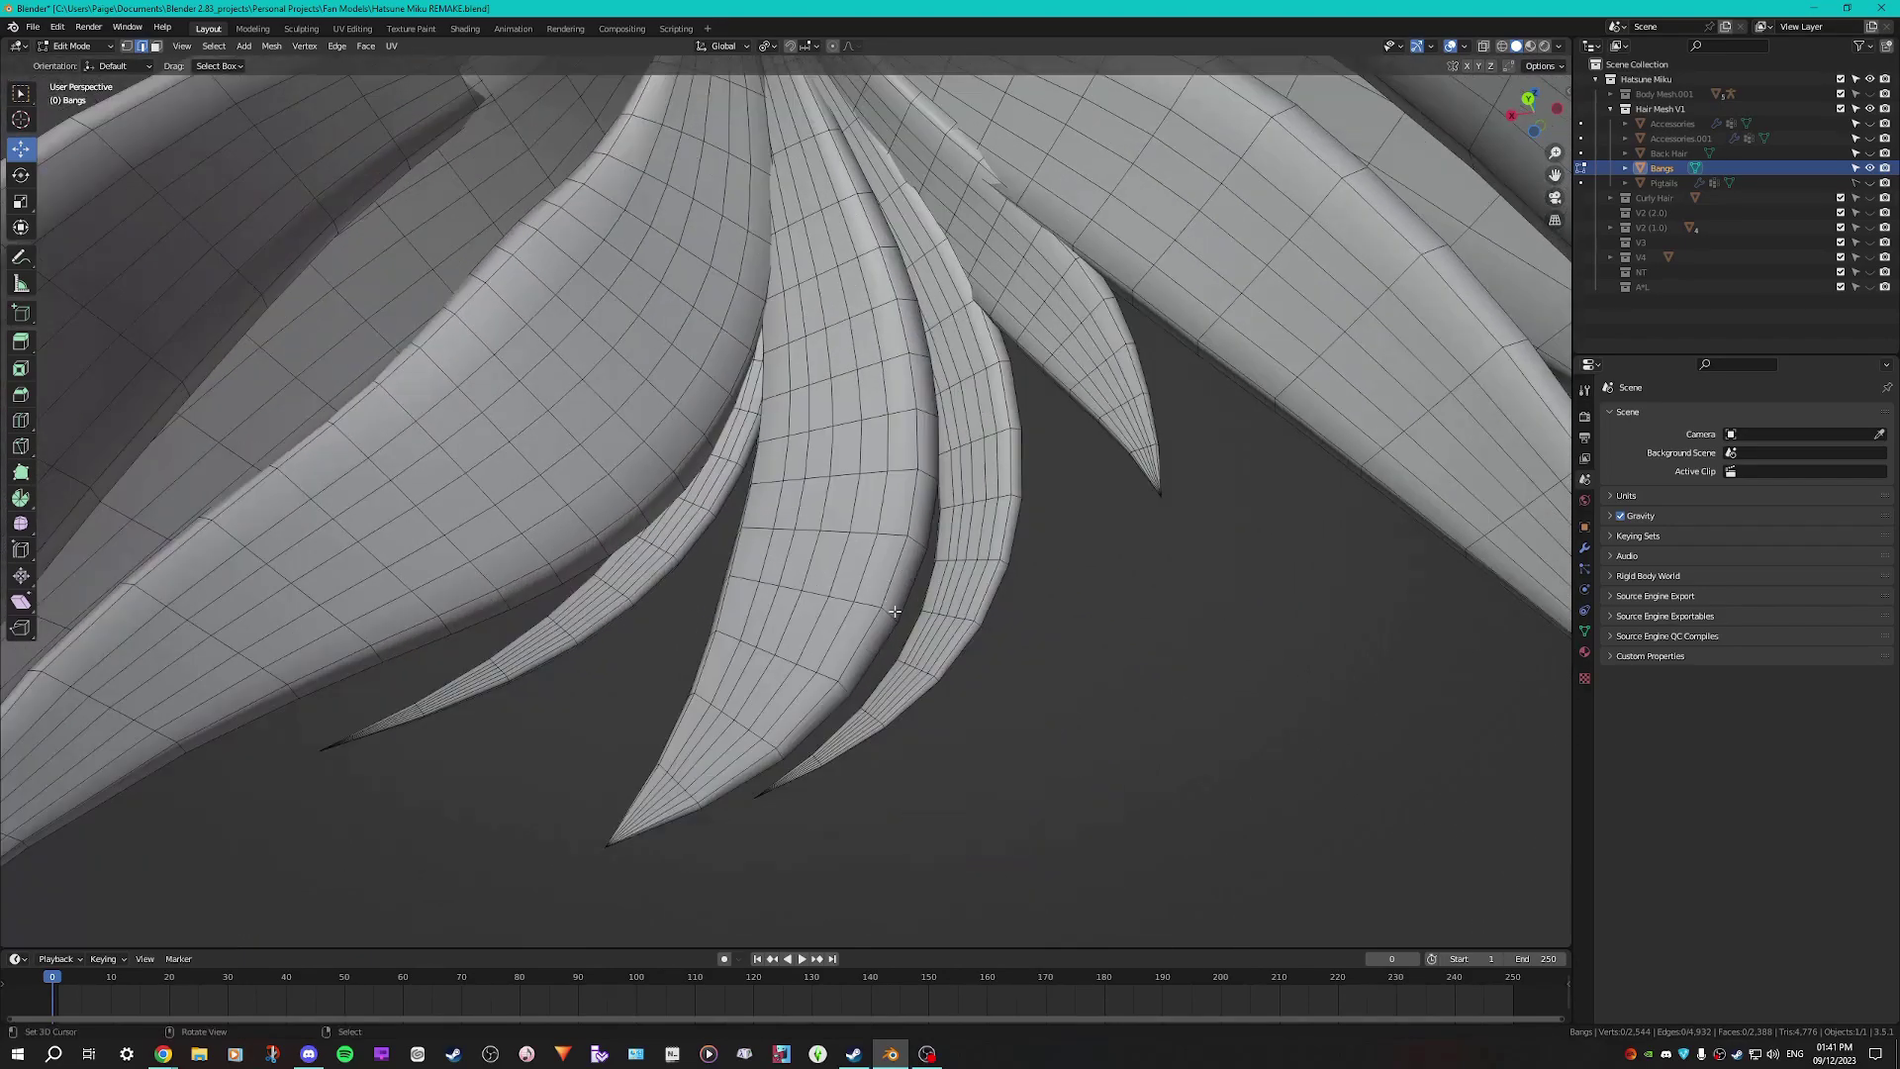
scroll(912, 682, up, 2)
middle_drag(908, 683, 554, 626)
alt+right_click(933, 546)
alt+shift+click(877, 608)
scroll(877, 609, down, 2)
middle_drag(844, 509, 995, 564)
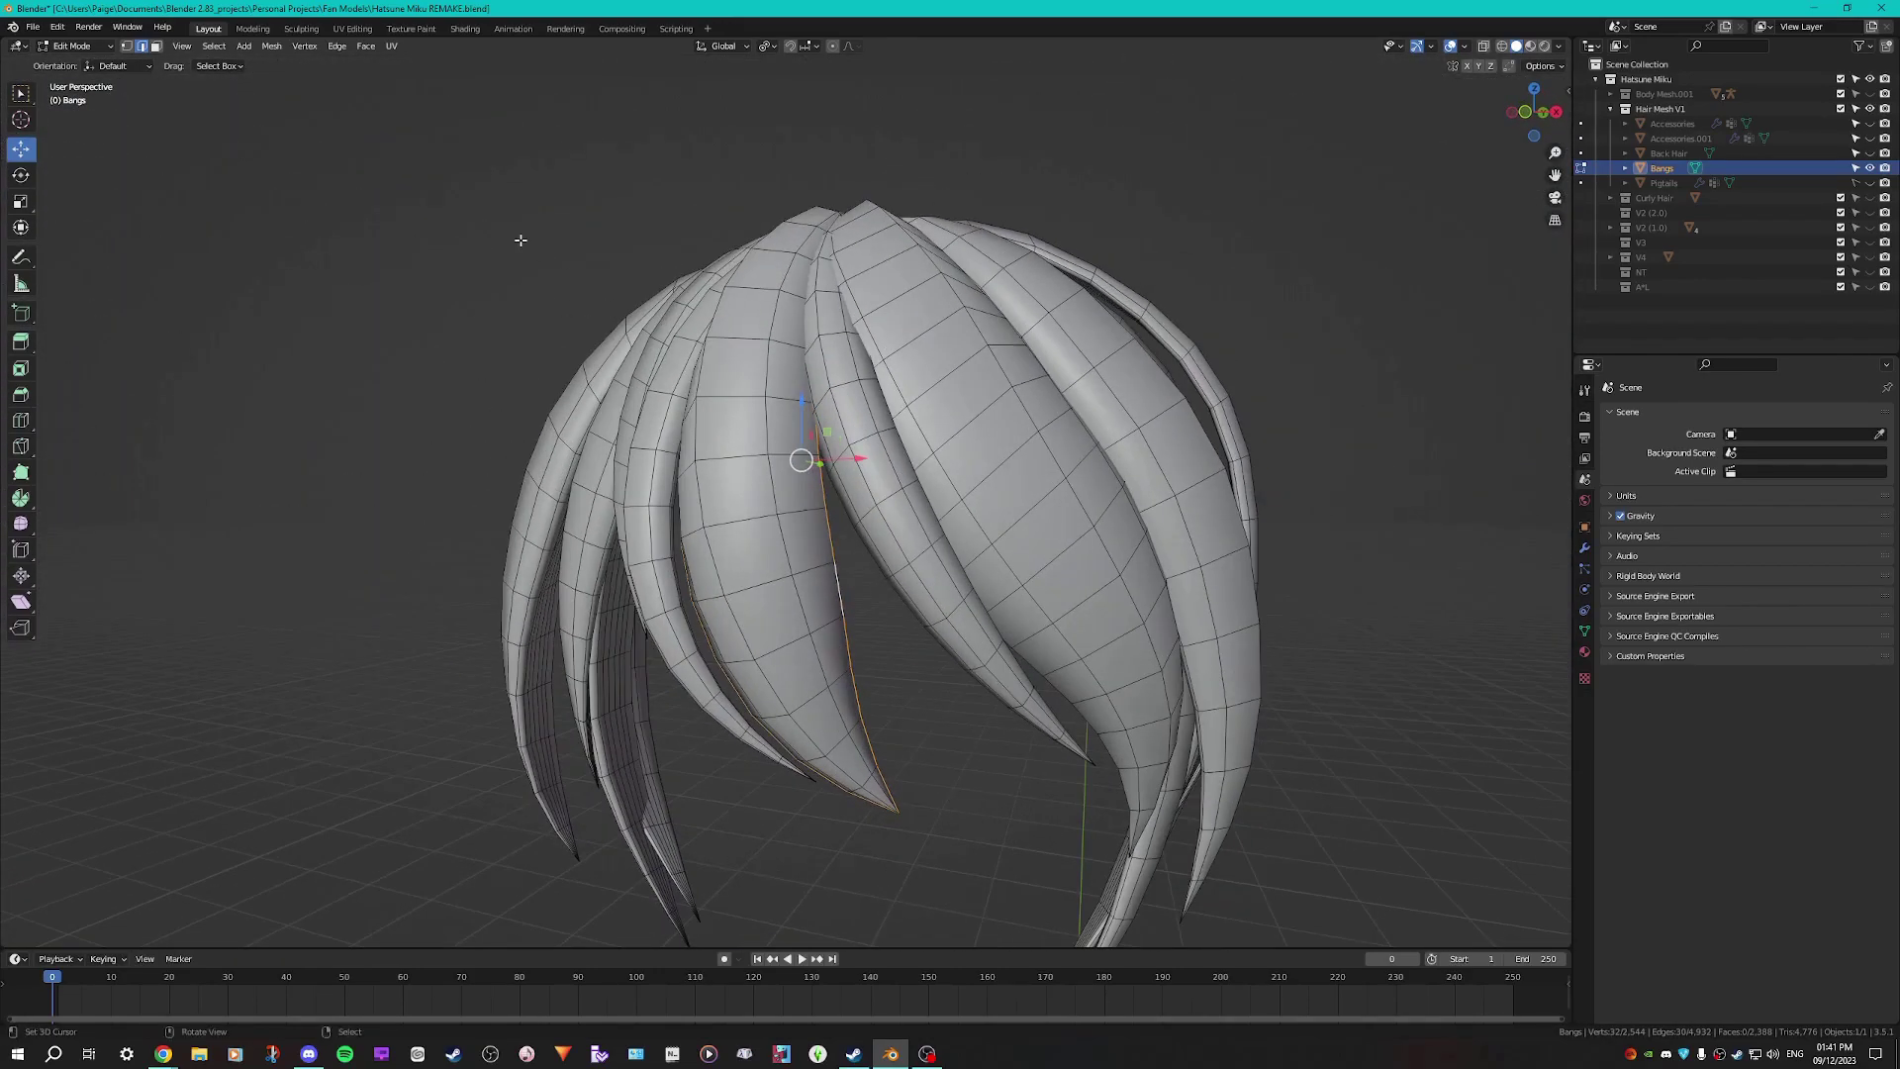
In the UV Editing workspace, turn off the textured viewport shading and unlink the hair texture from the UV editor
click(350, 29)
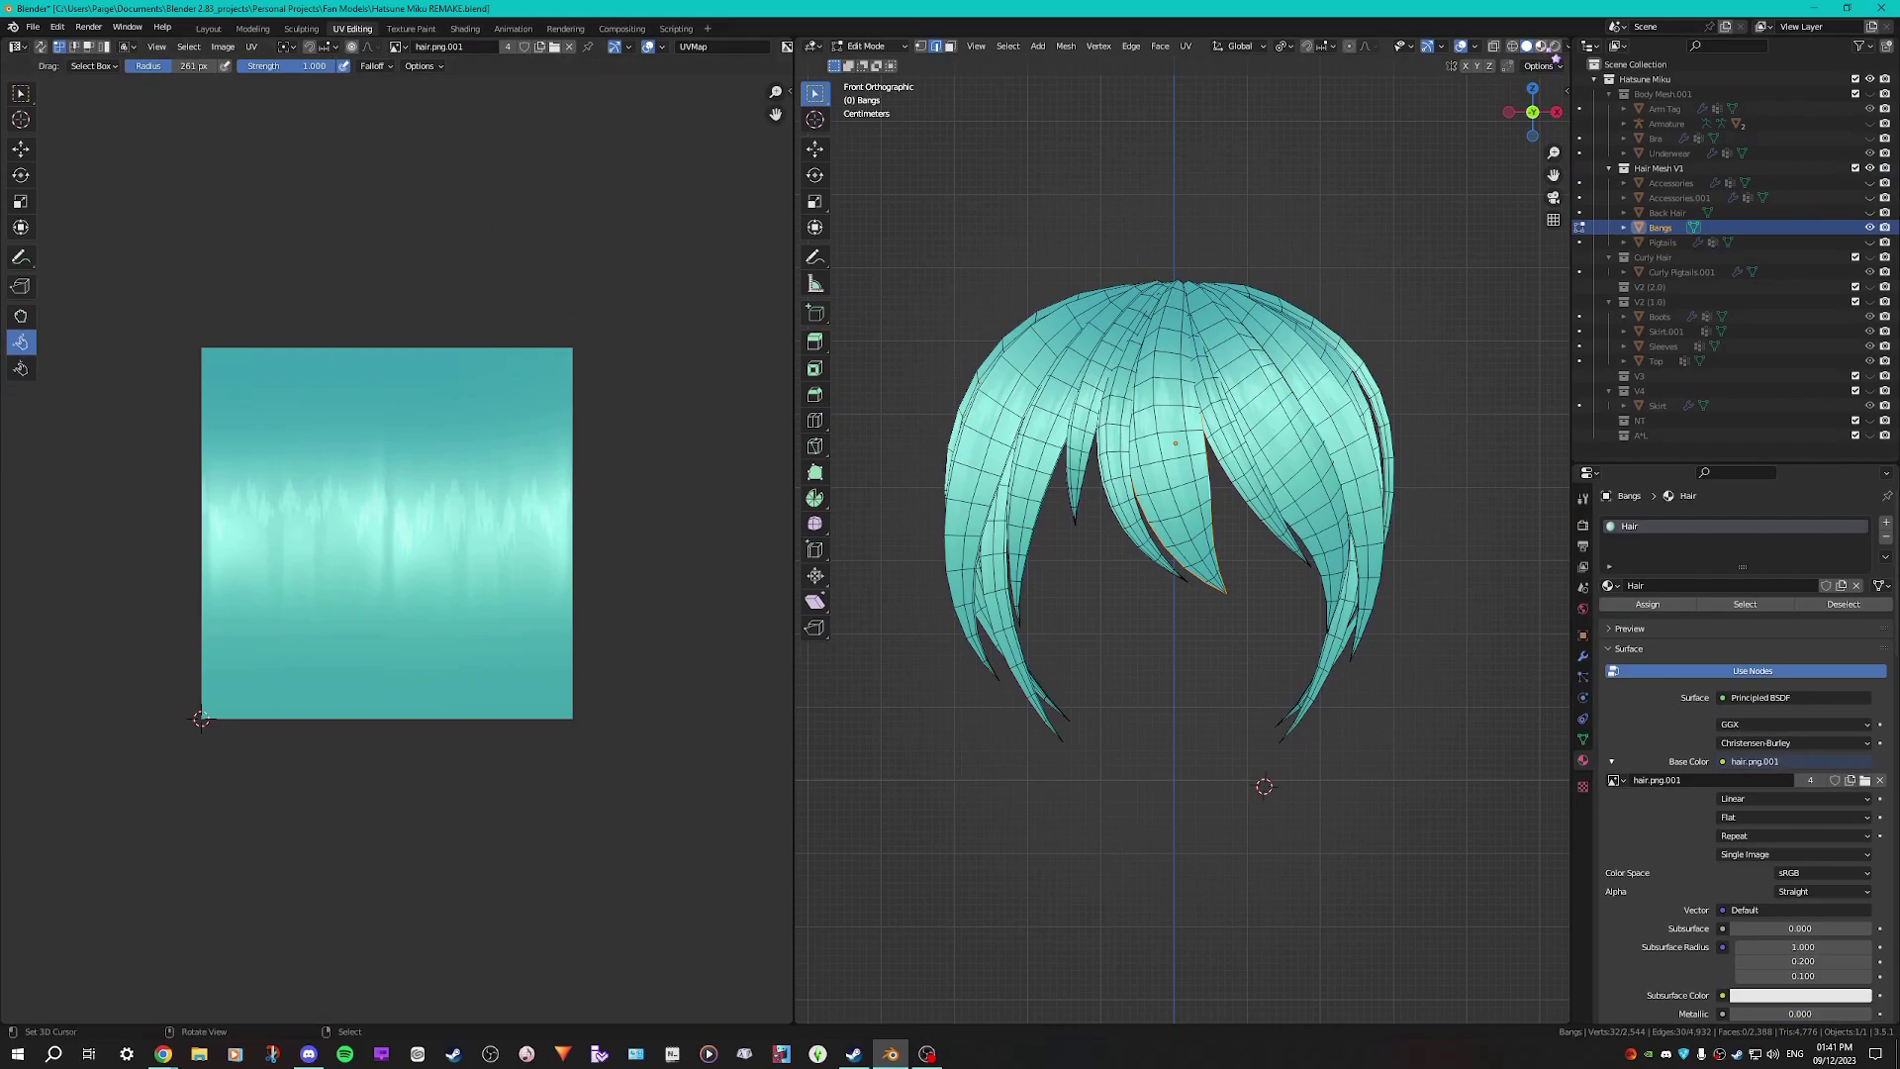
click(1565, 47)
click(1527, 47)
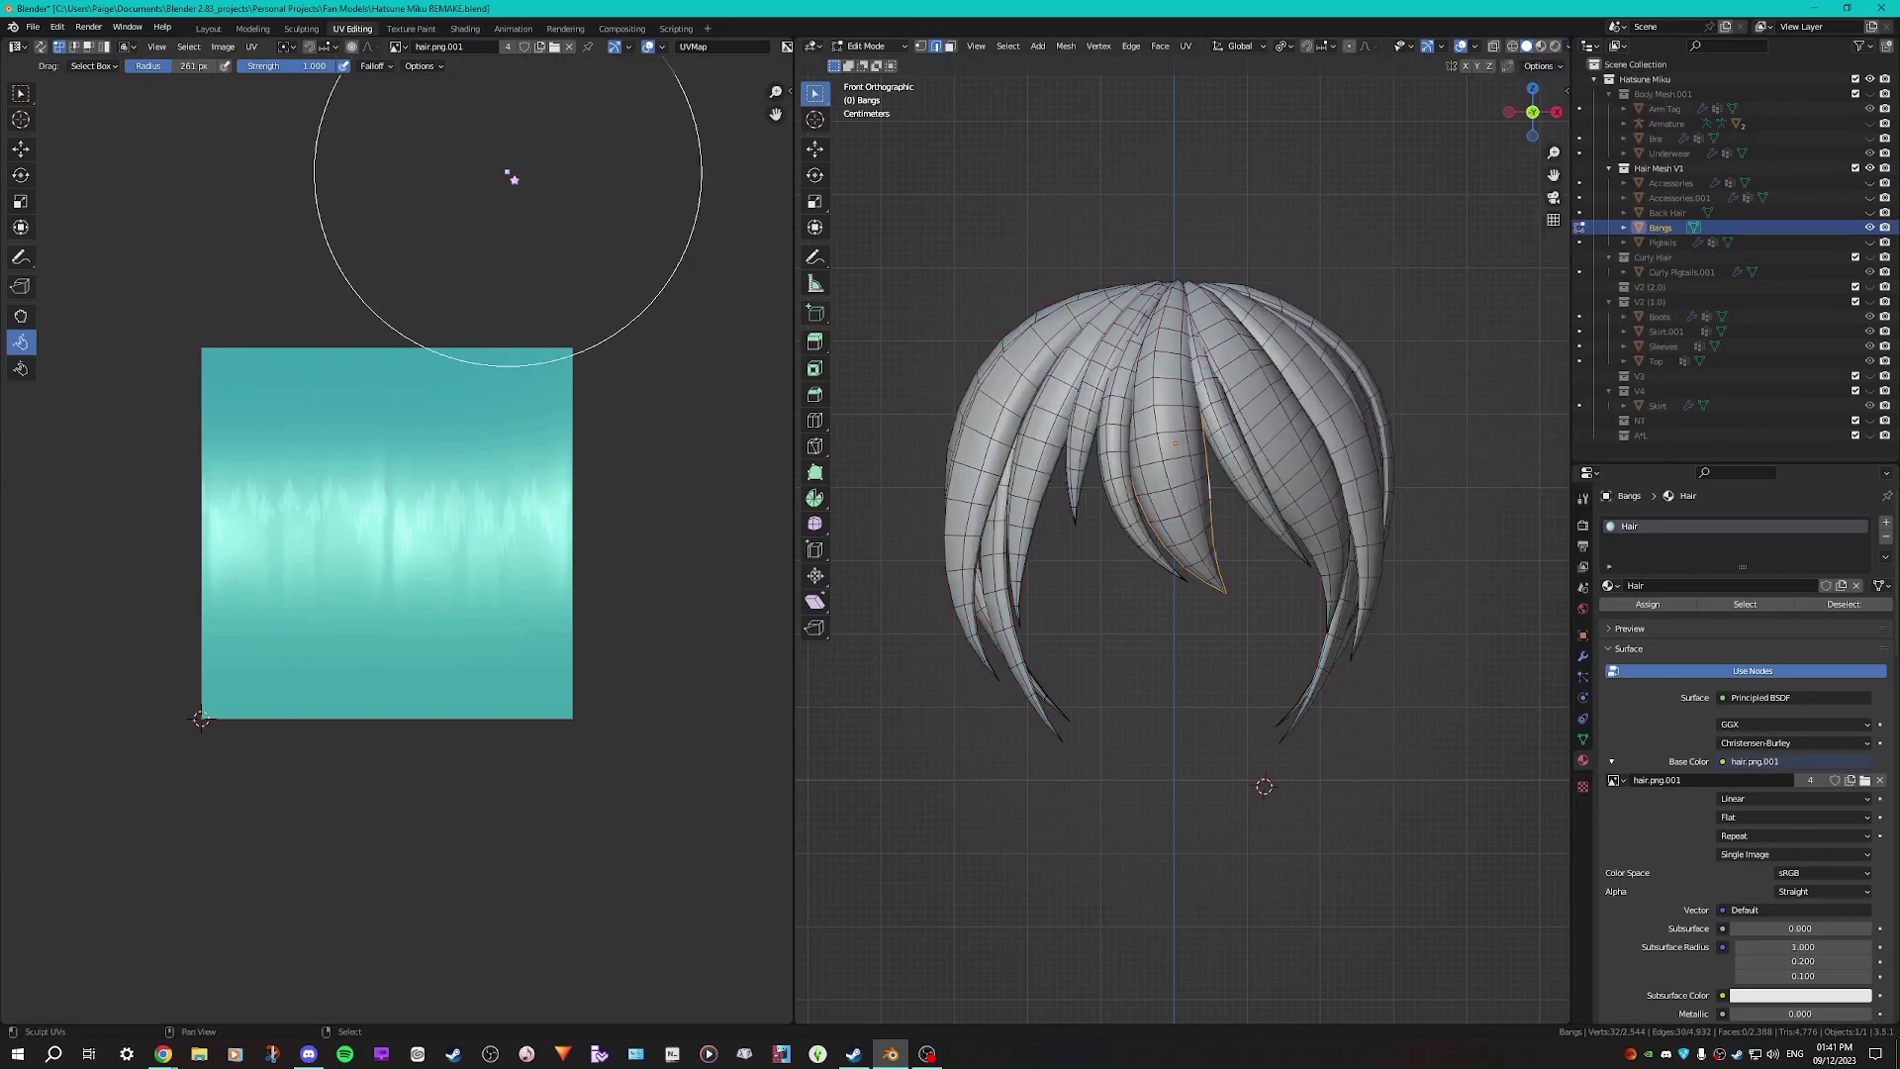
click(571, 48)
Mark the selected edges on both sides of the central strand as a seam
scroll(1233, 481, up, 5)
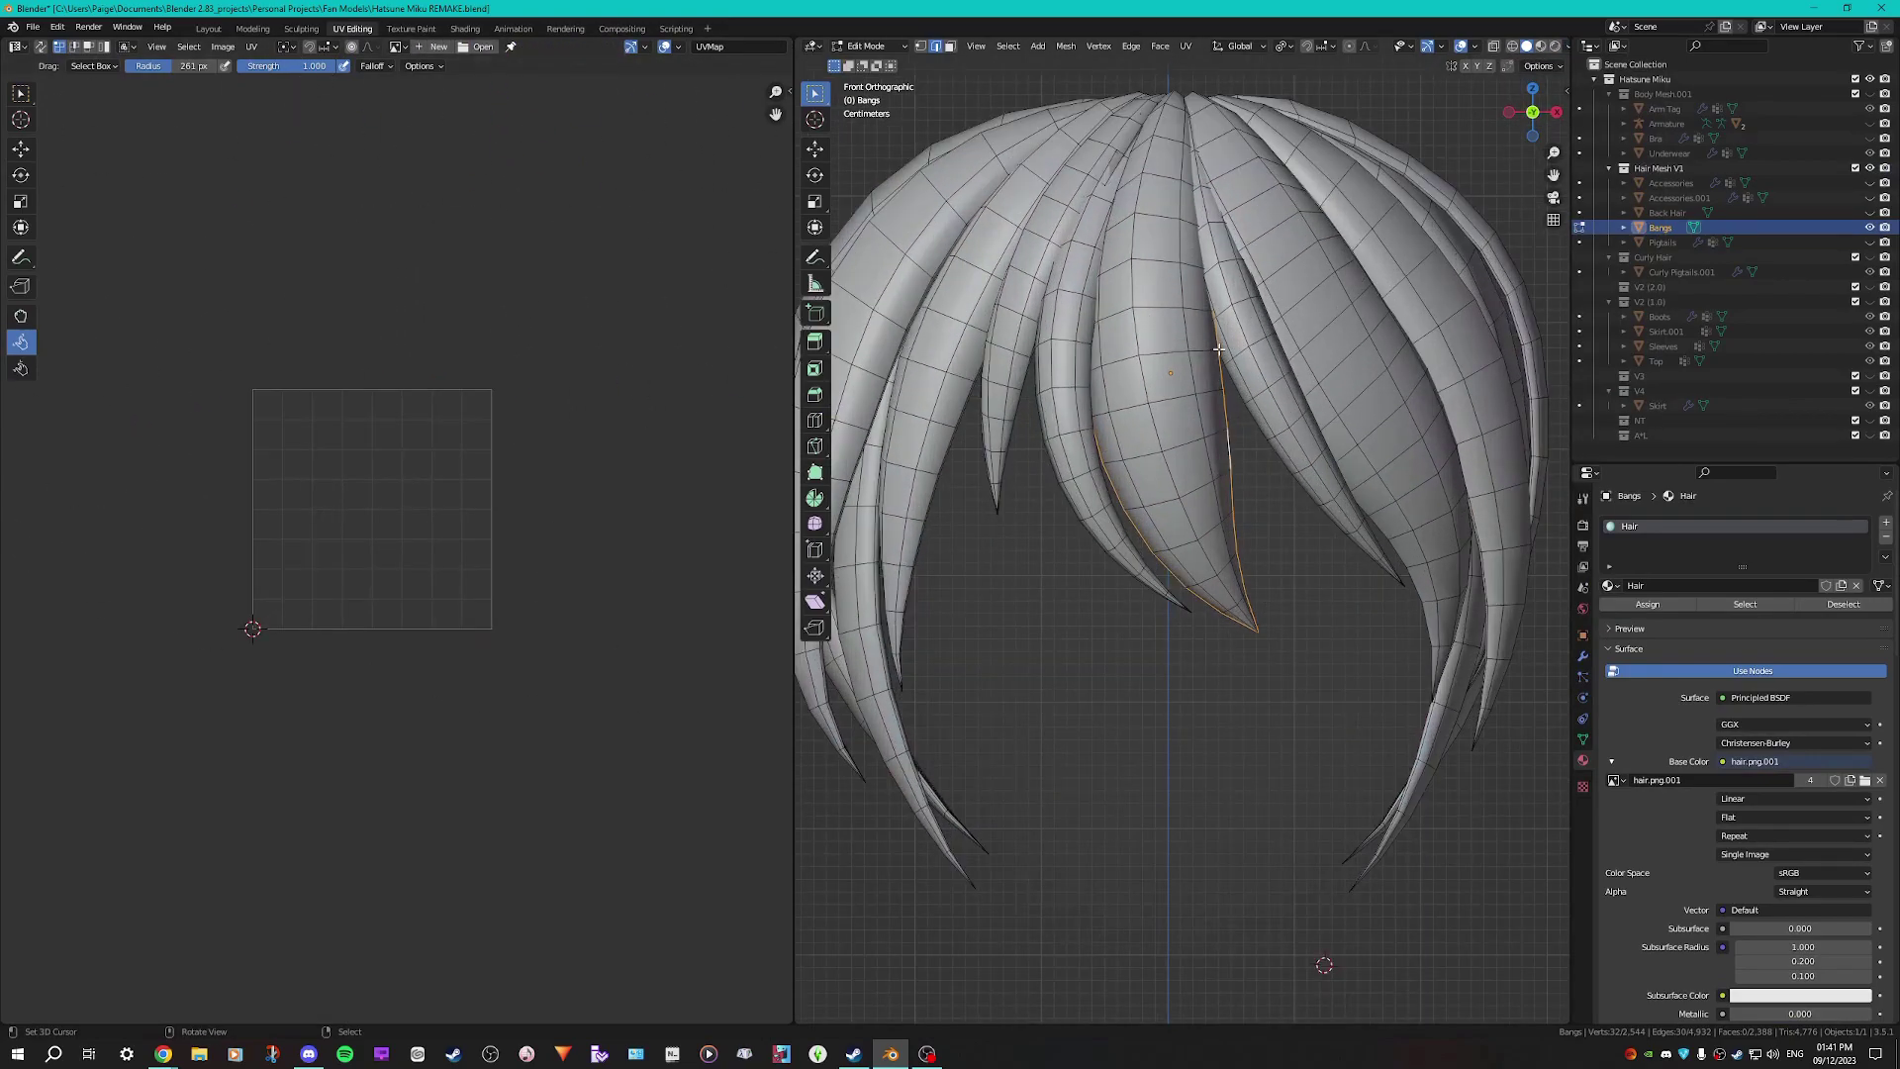
scroll(1232, 481, up, 1)
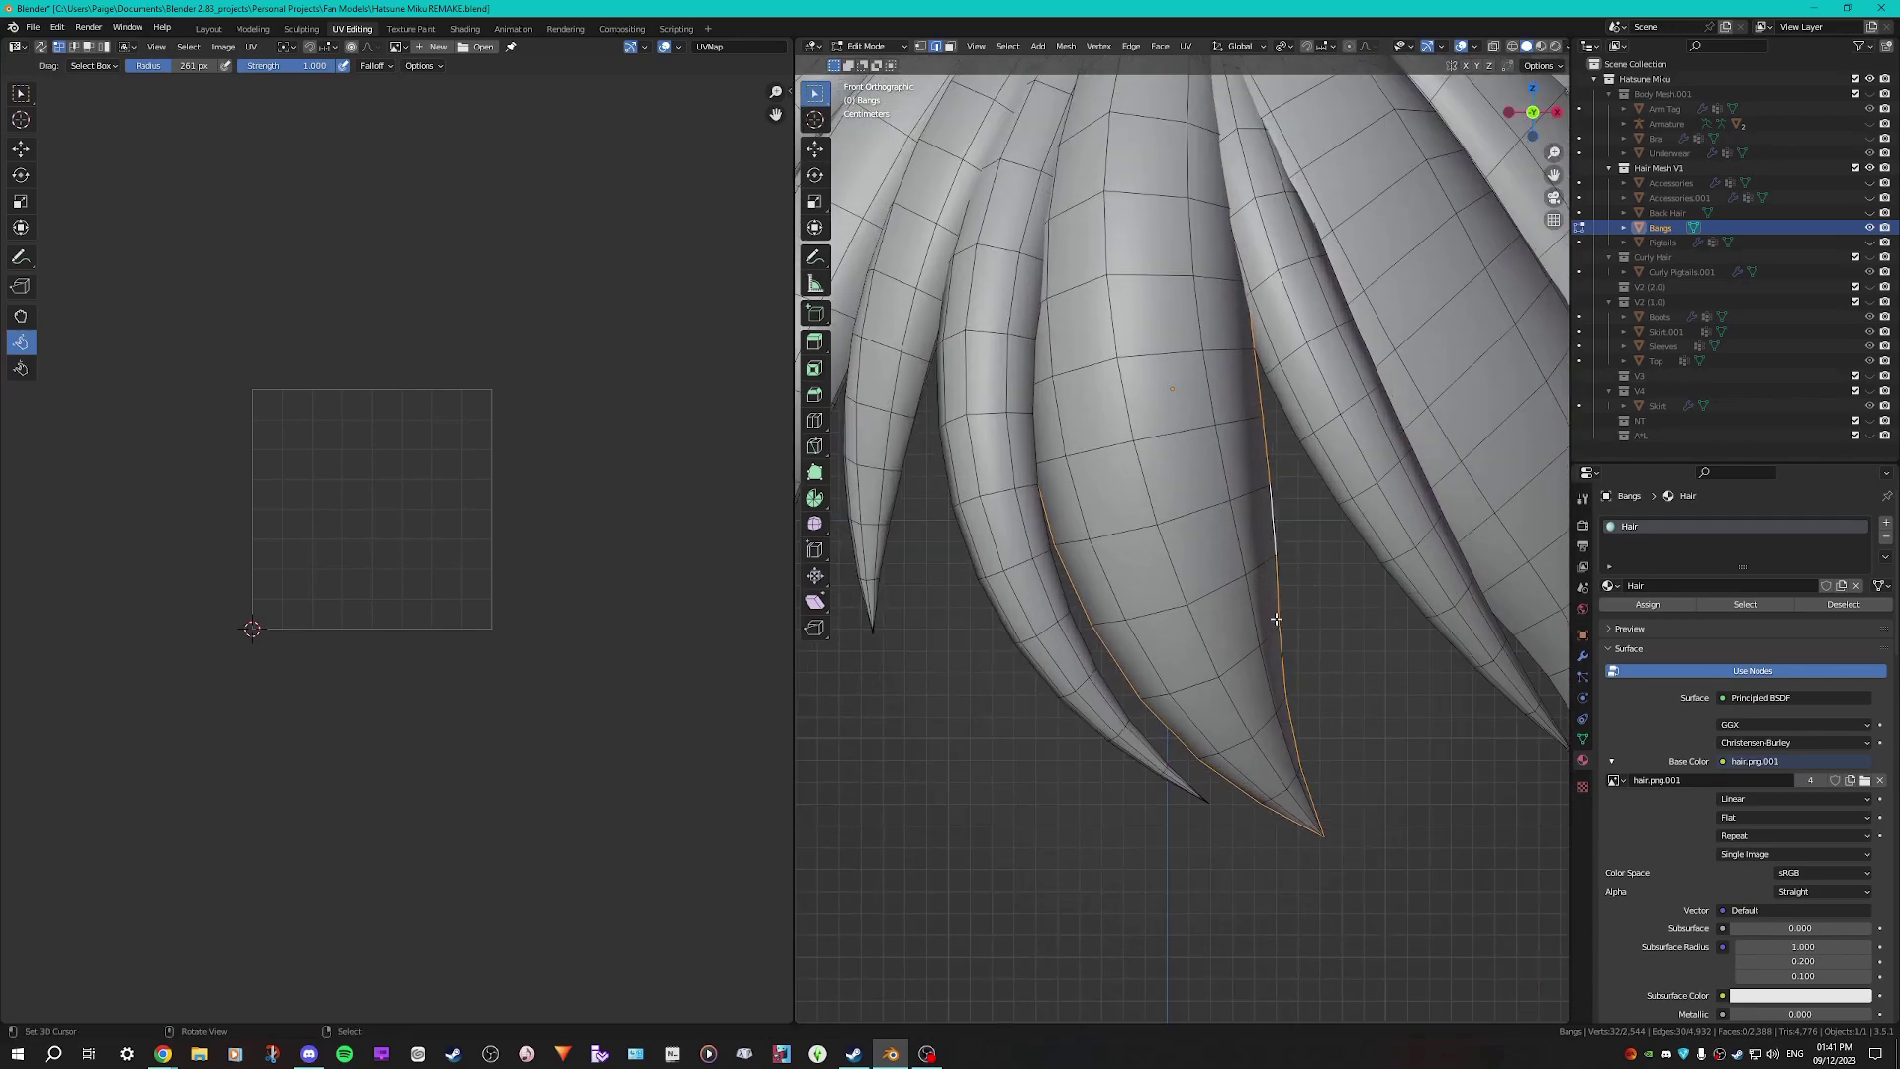
right_click(1276, 618)
click(1230, 857)
Select all linked geometry of the central strand and unwrap it along its seam
key(l)
key(u)
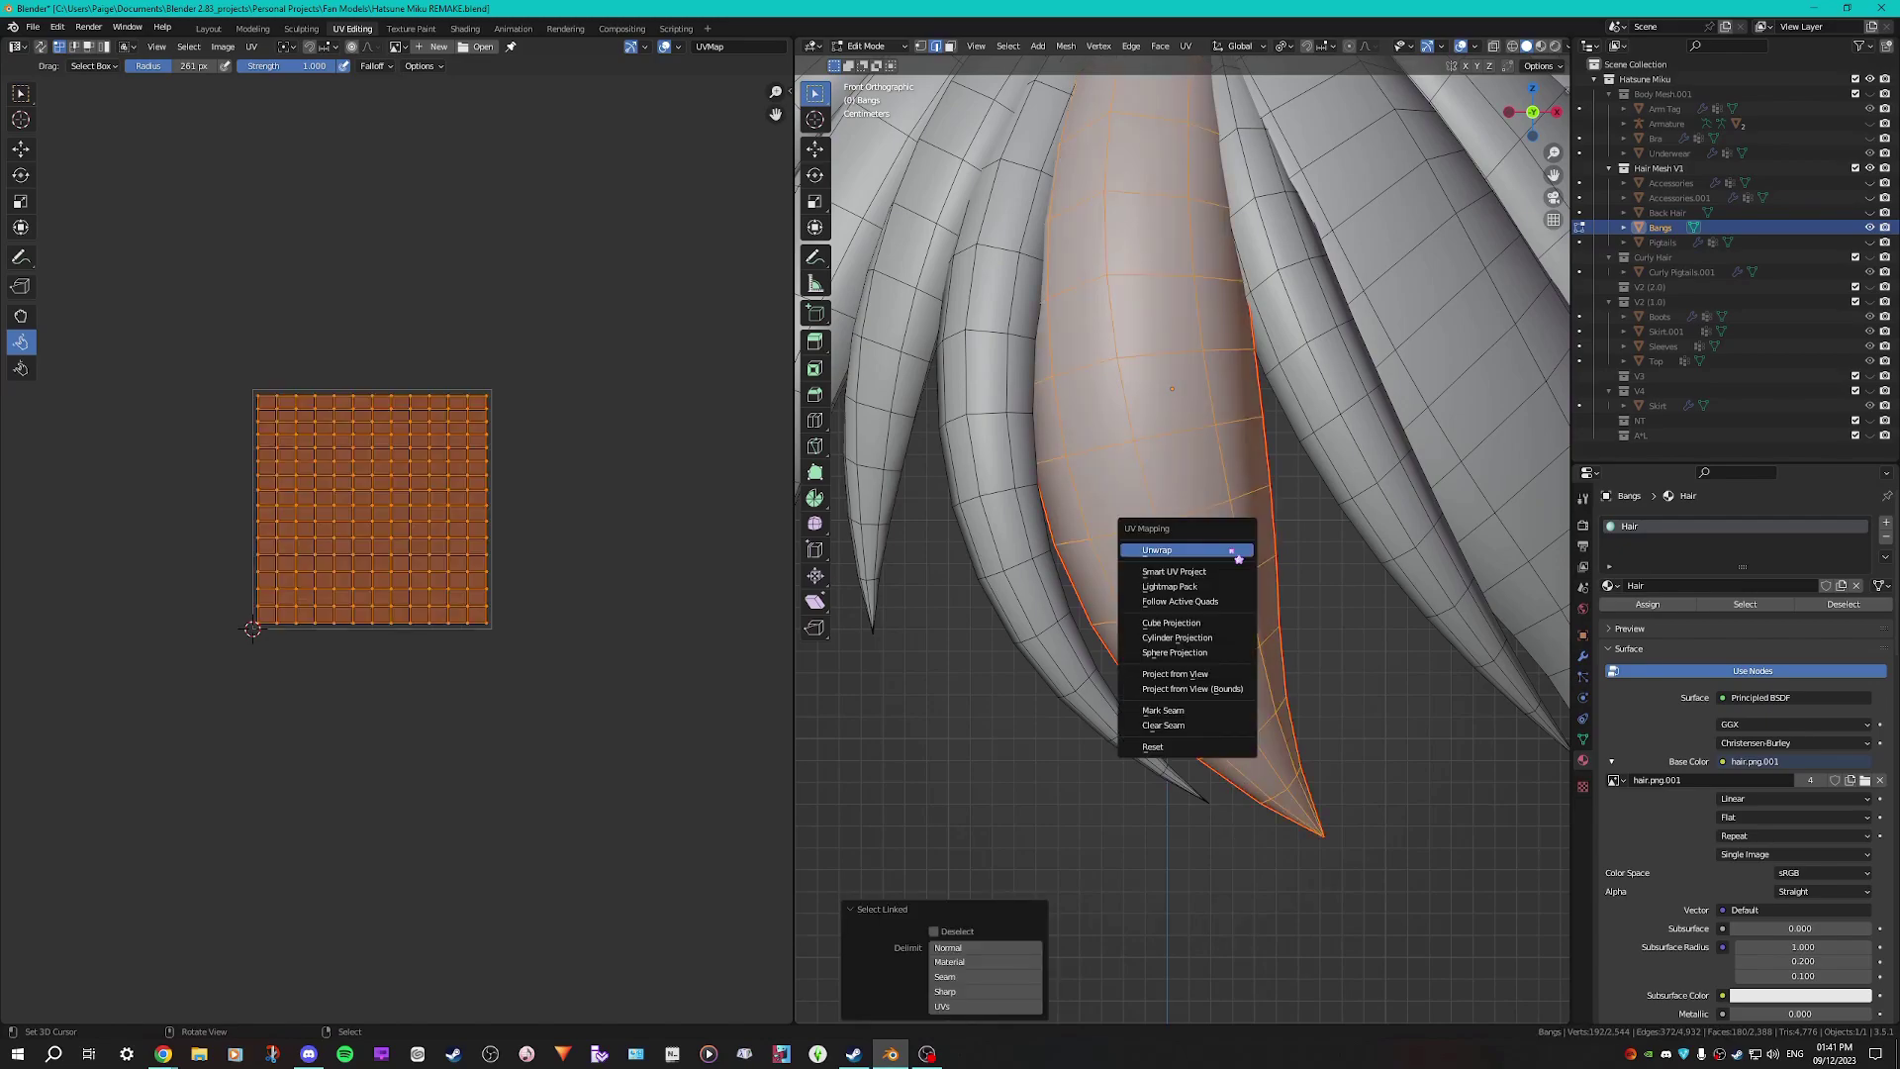
click(1238, 556)
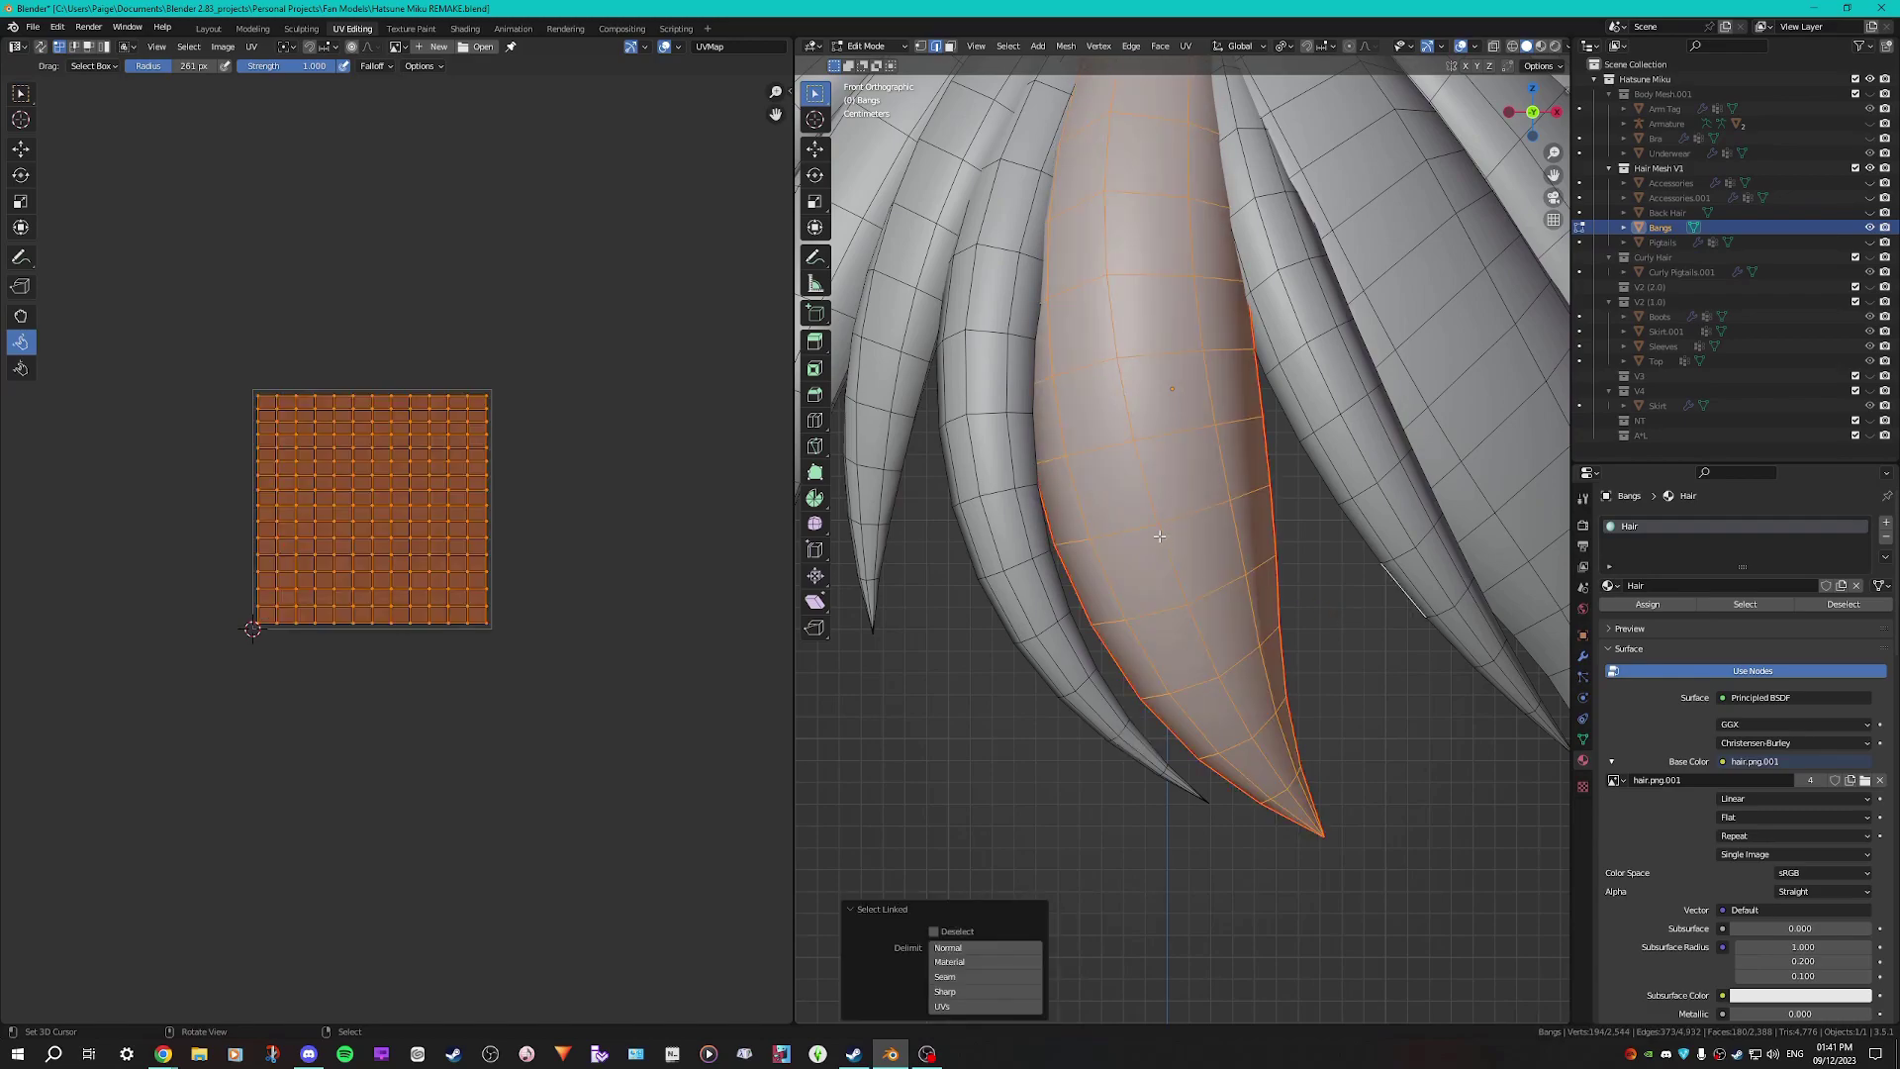
click(1166, 542)
key(l)
key(u)
click(1154, 513)
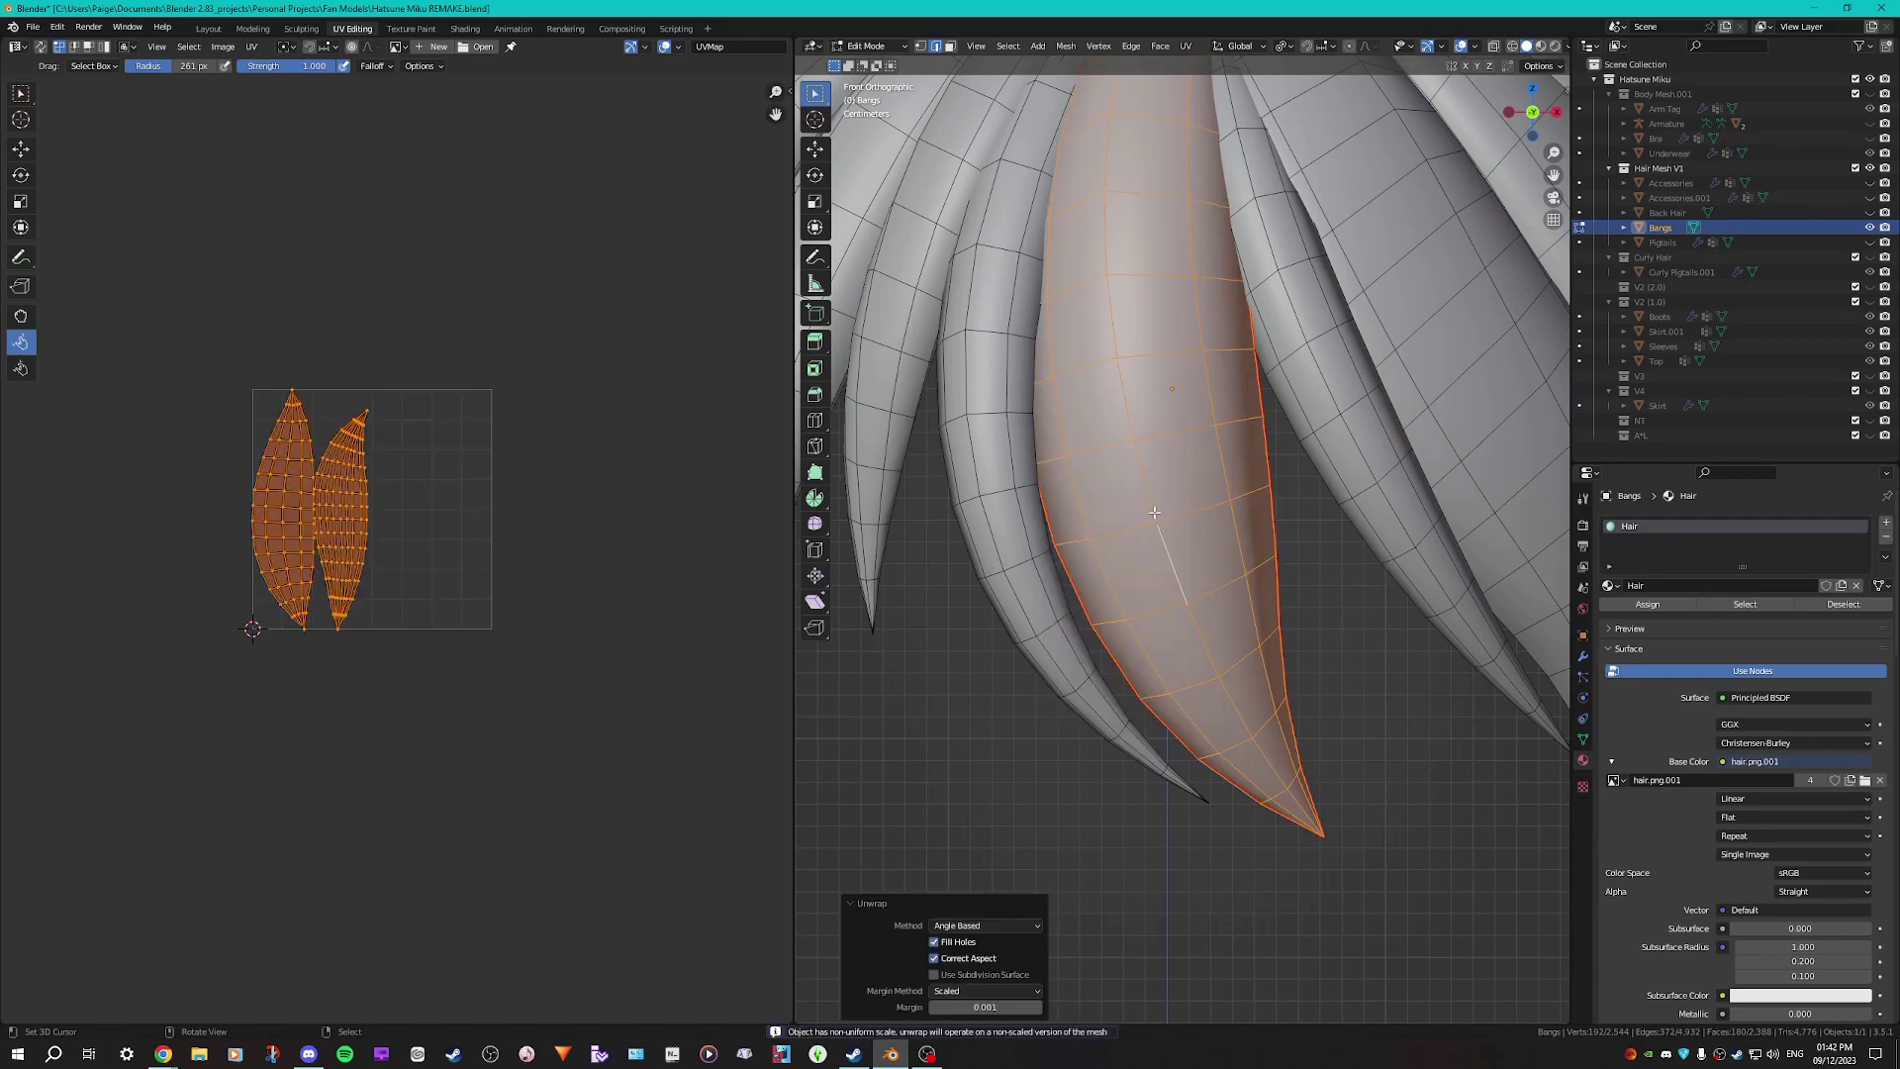
Scale down the strand's two UV islands and move them into the upper-left corner of the UV square
scroll(329, 409, up, 3)
middle_drag(301, 404, 500, 531)
scroll(449, 557, up, 1)
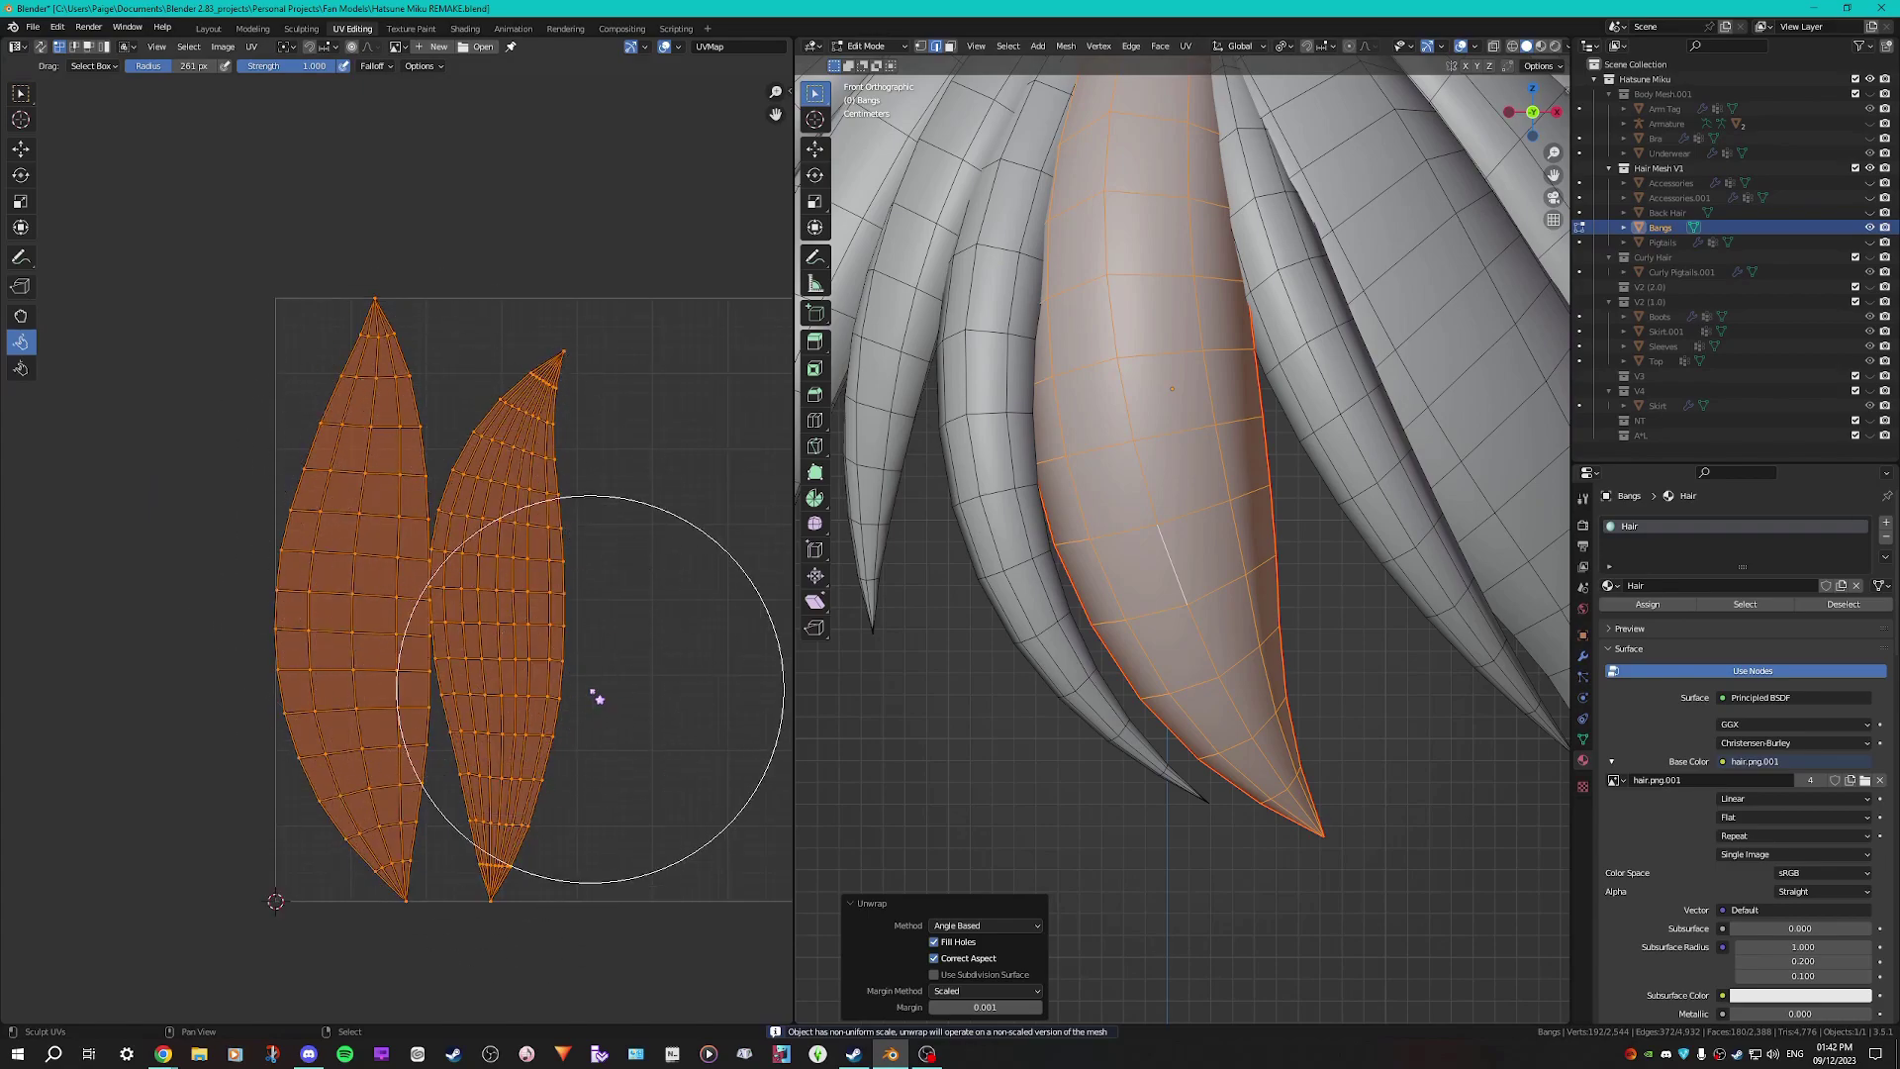
scroll(1183, 539, down, 1)
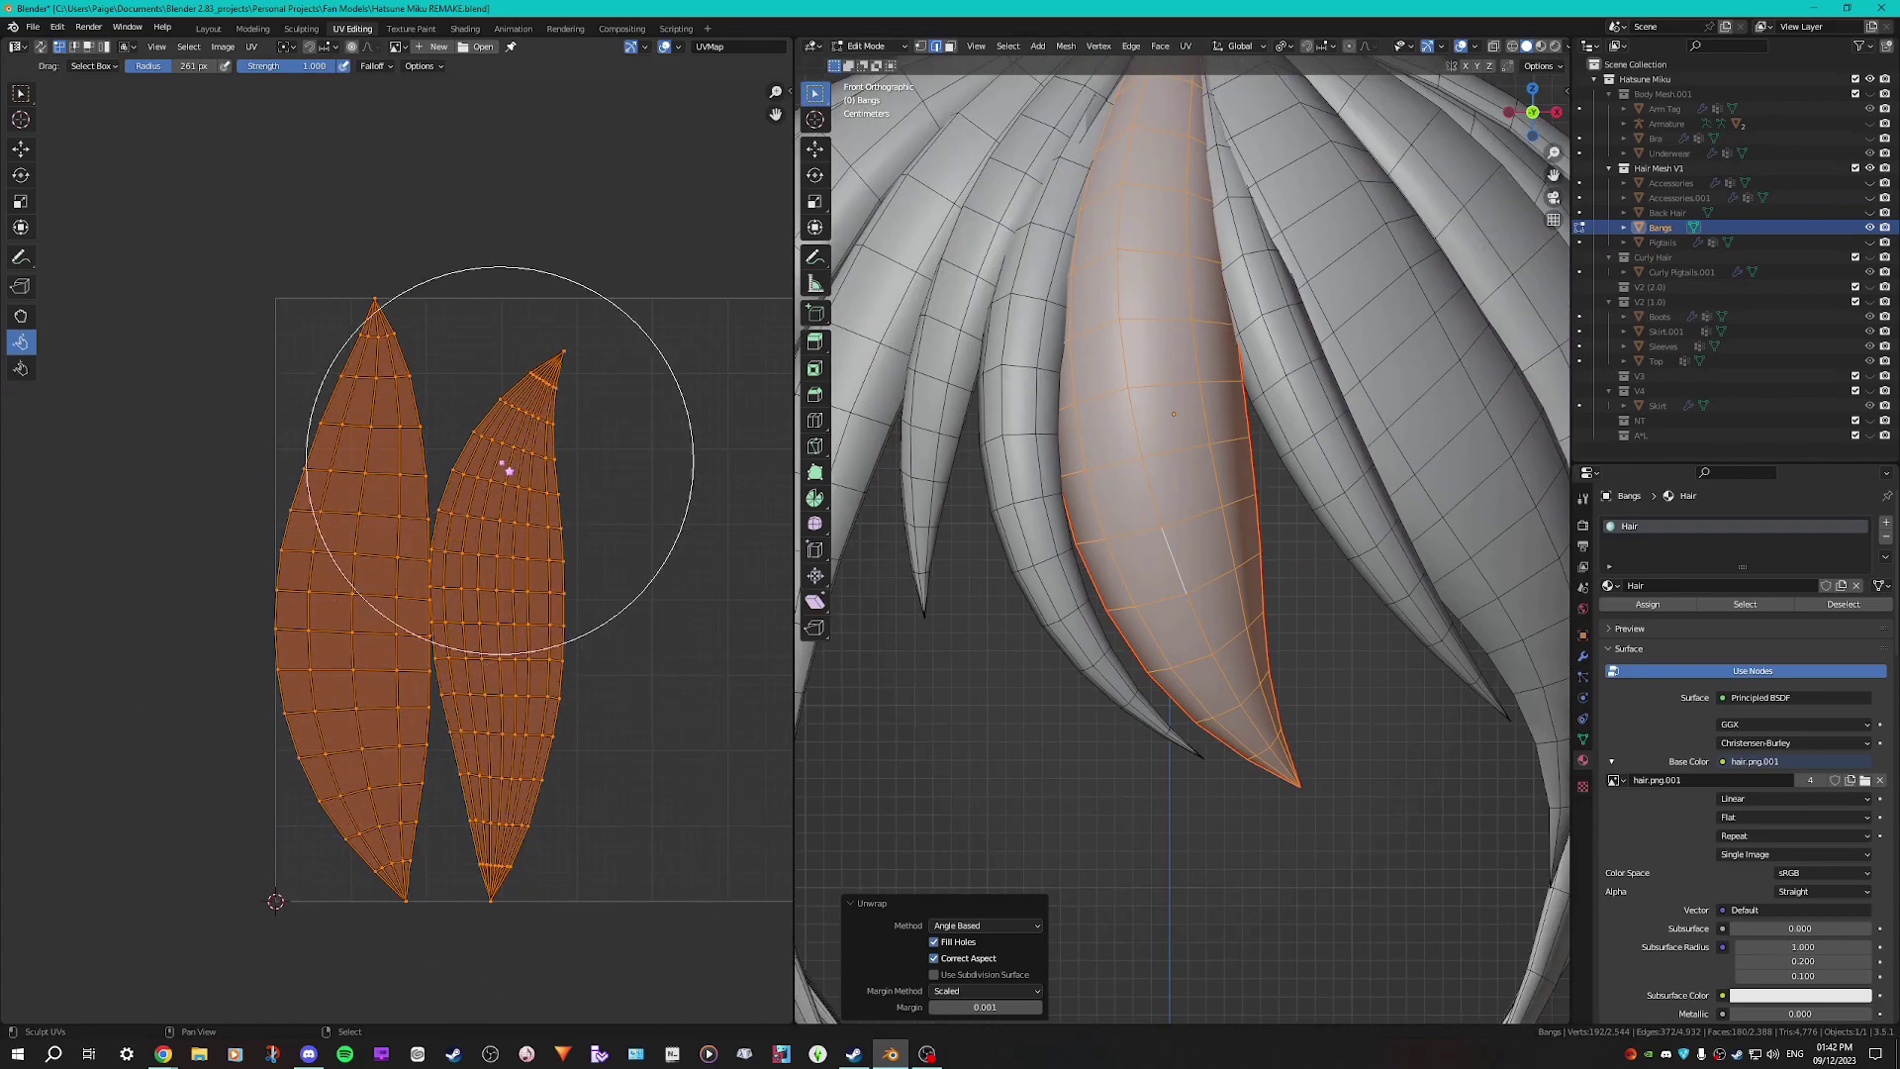
key(s)
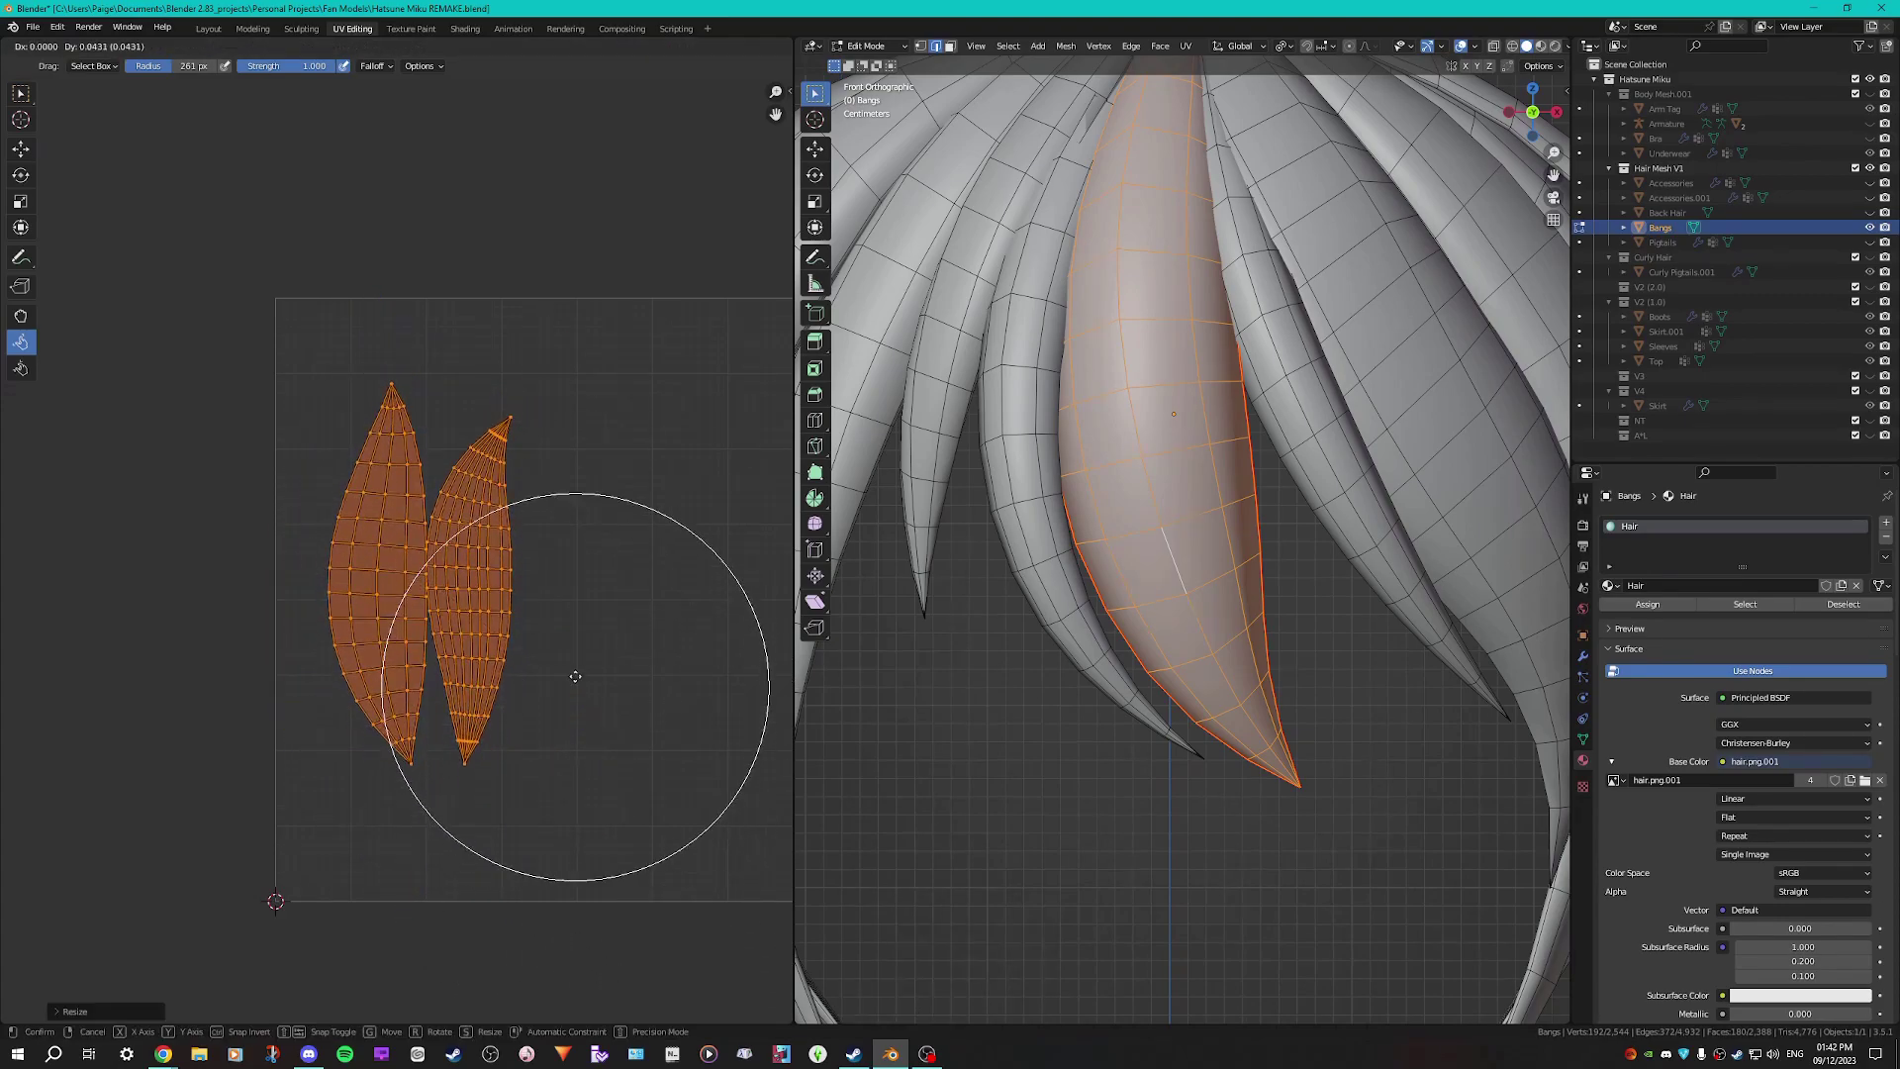
click(620, 613)
key(g)
click(564, 545)
key(s)
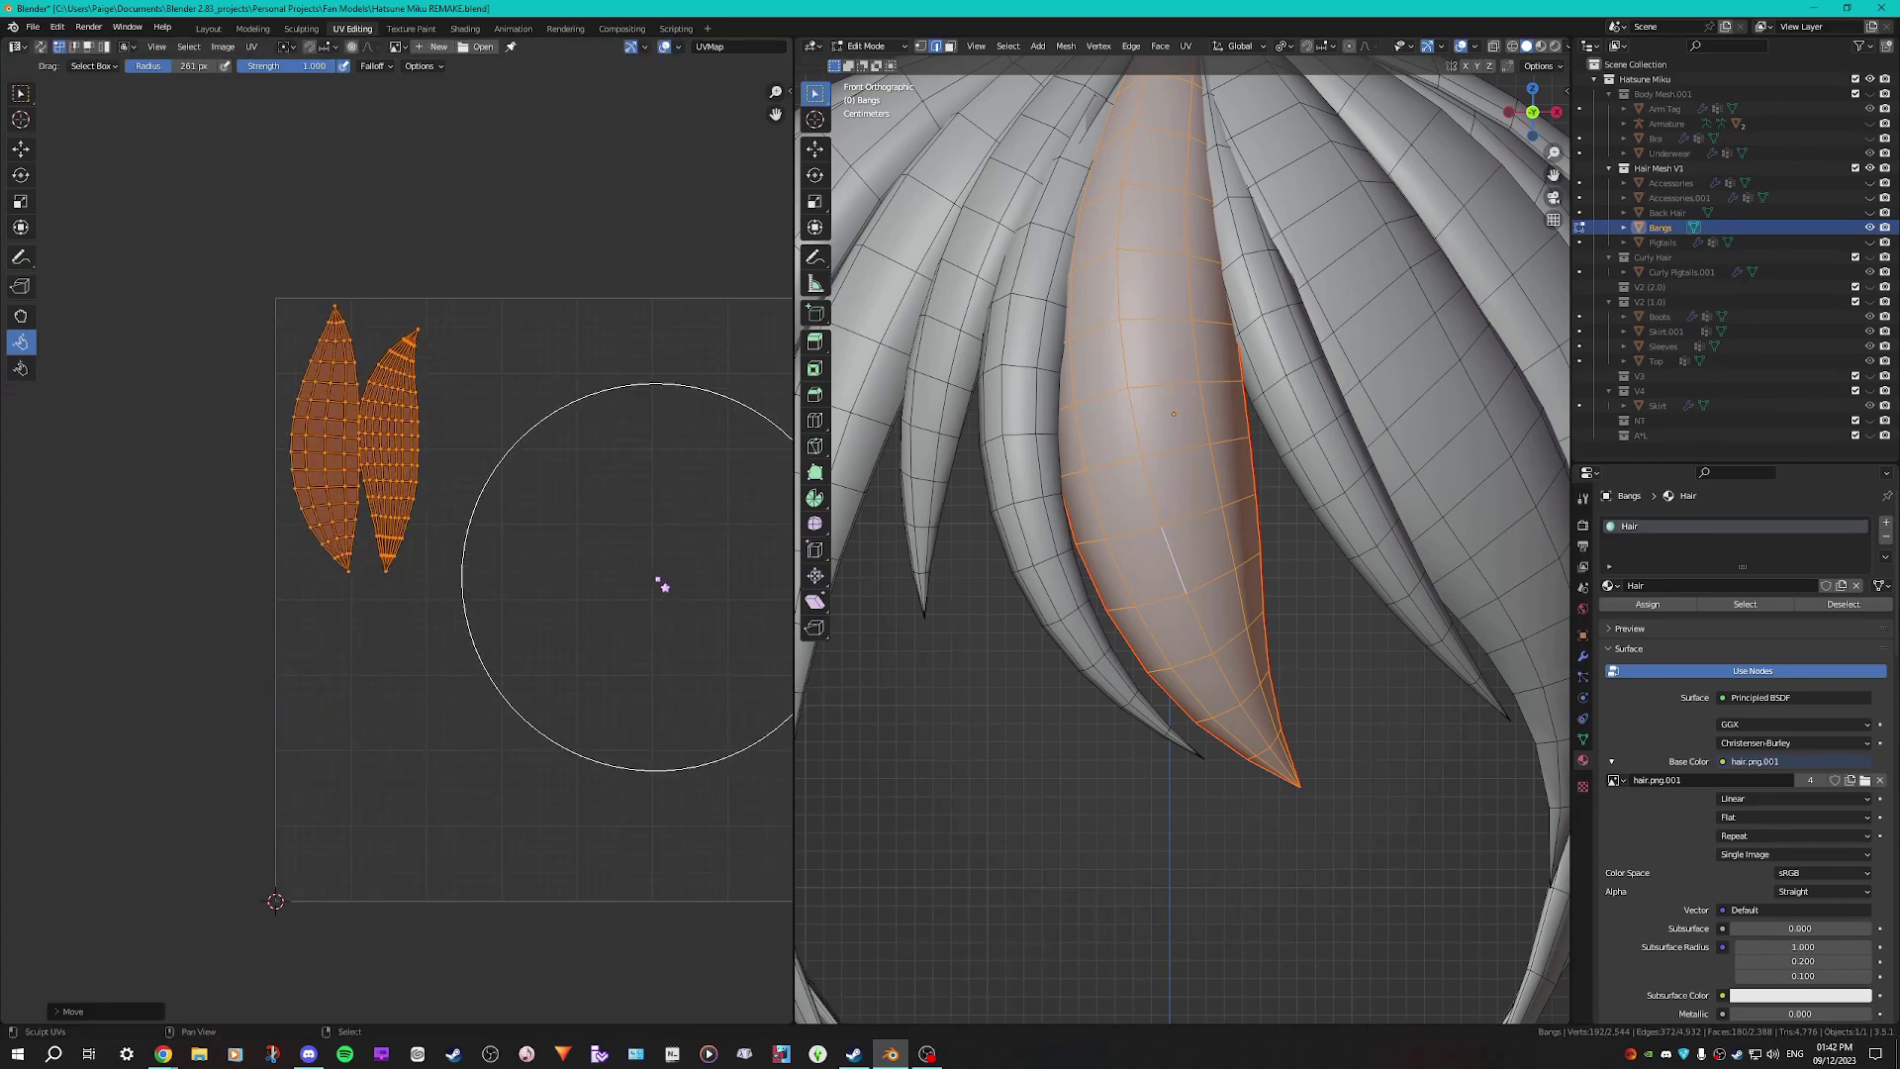
click(623, 566)
key(g)
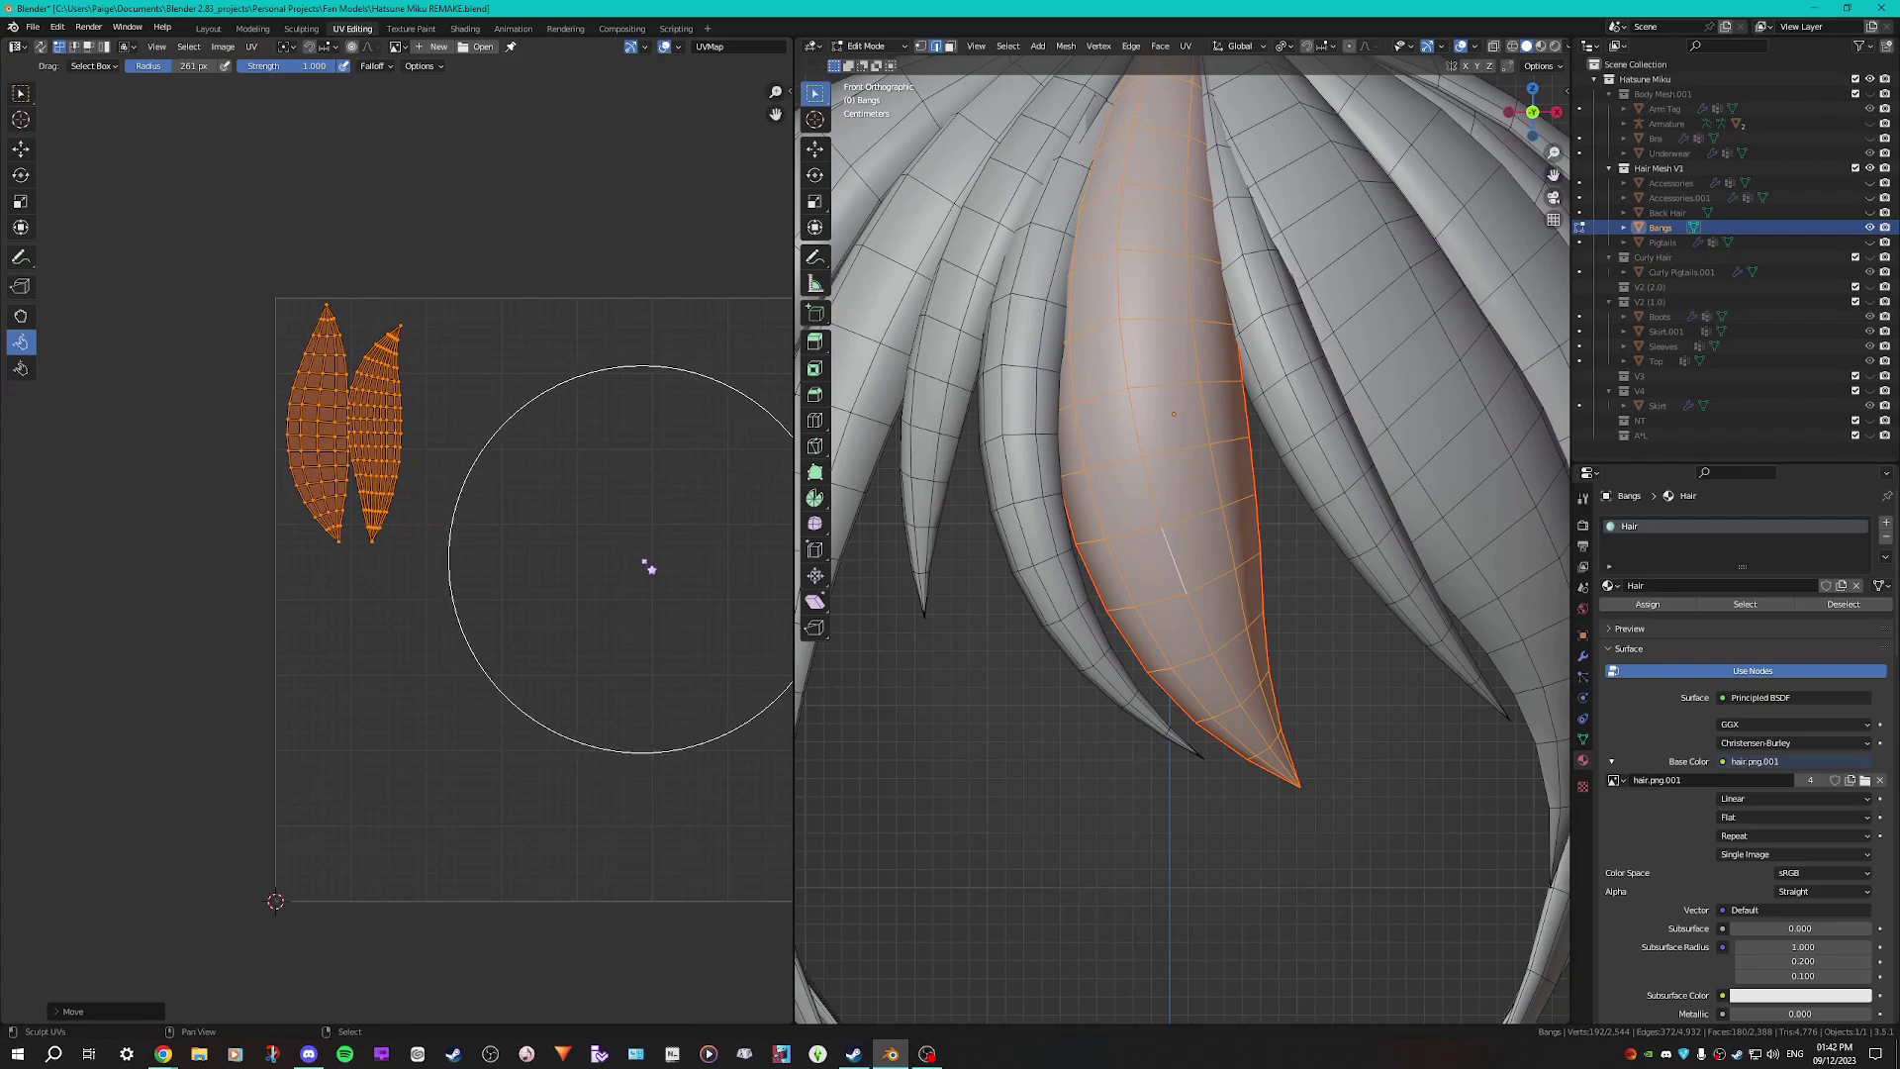
click(646, 556)
Select the right-hand UV island of the central strand and shift it along X by about 0.03, away from its companion
middle_drag(1039, 593, 1185, 616)
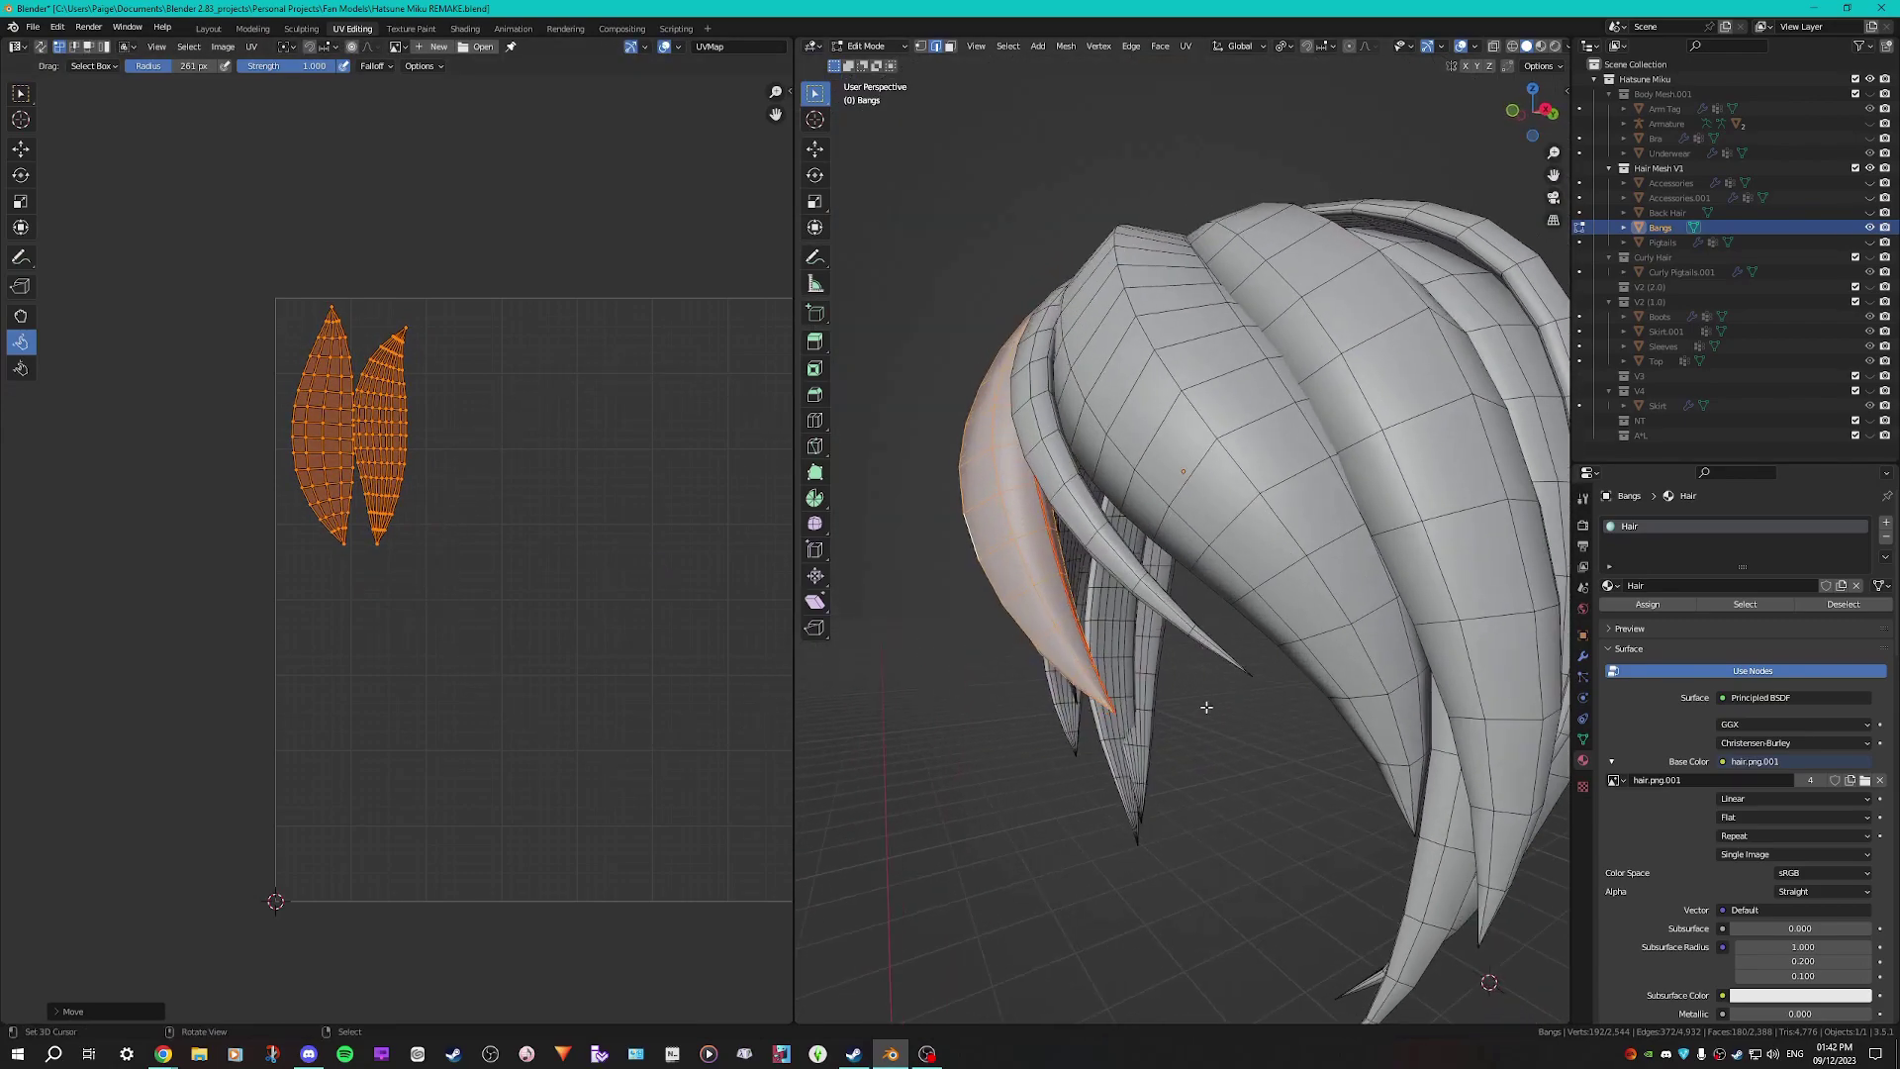
middle_drag(1207, 707, 1179, 658)
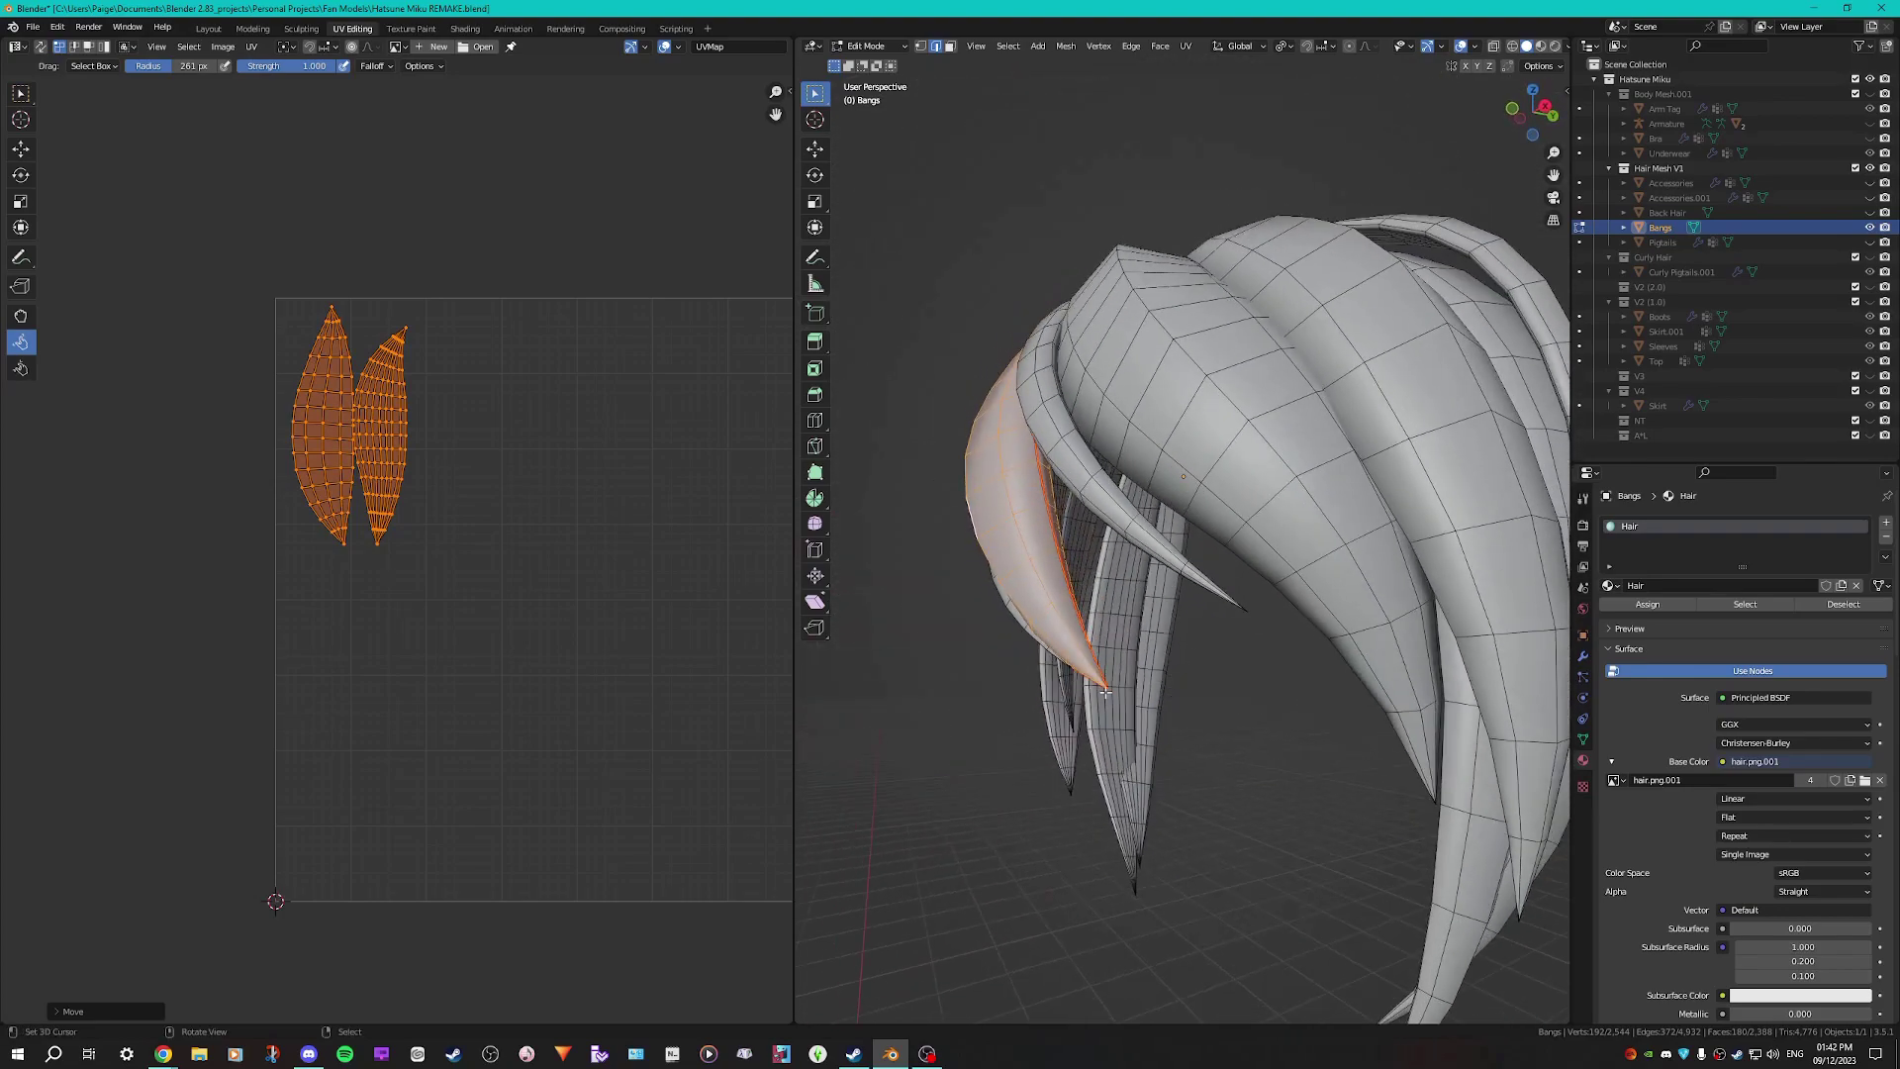
scroll(606, 556, up, 1)
scroll(606, 556, up, 3)
key(alt+a)
key(l)
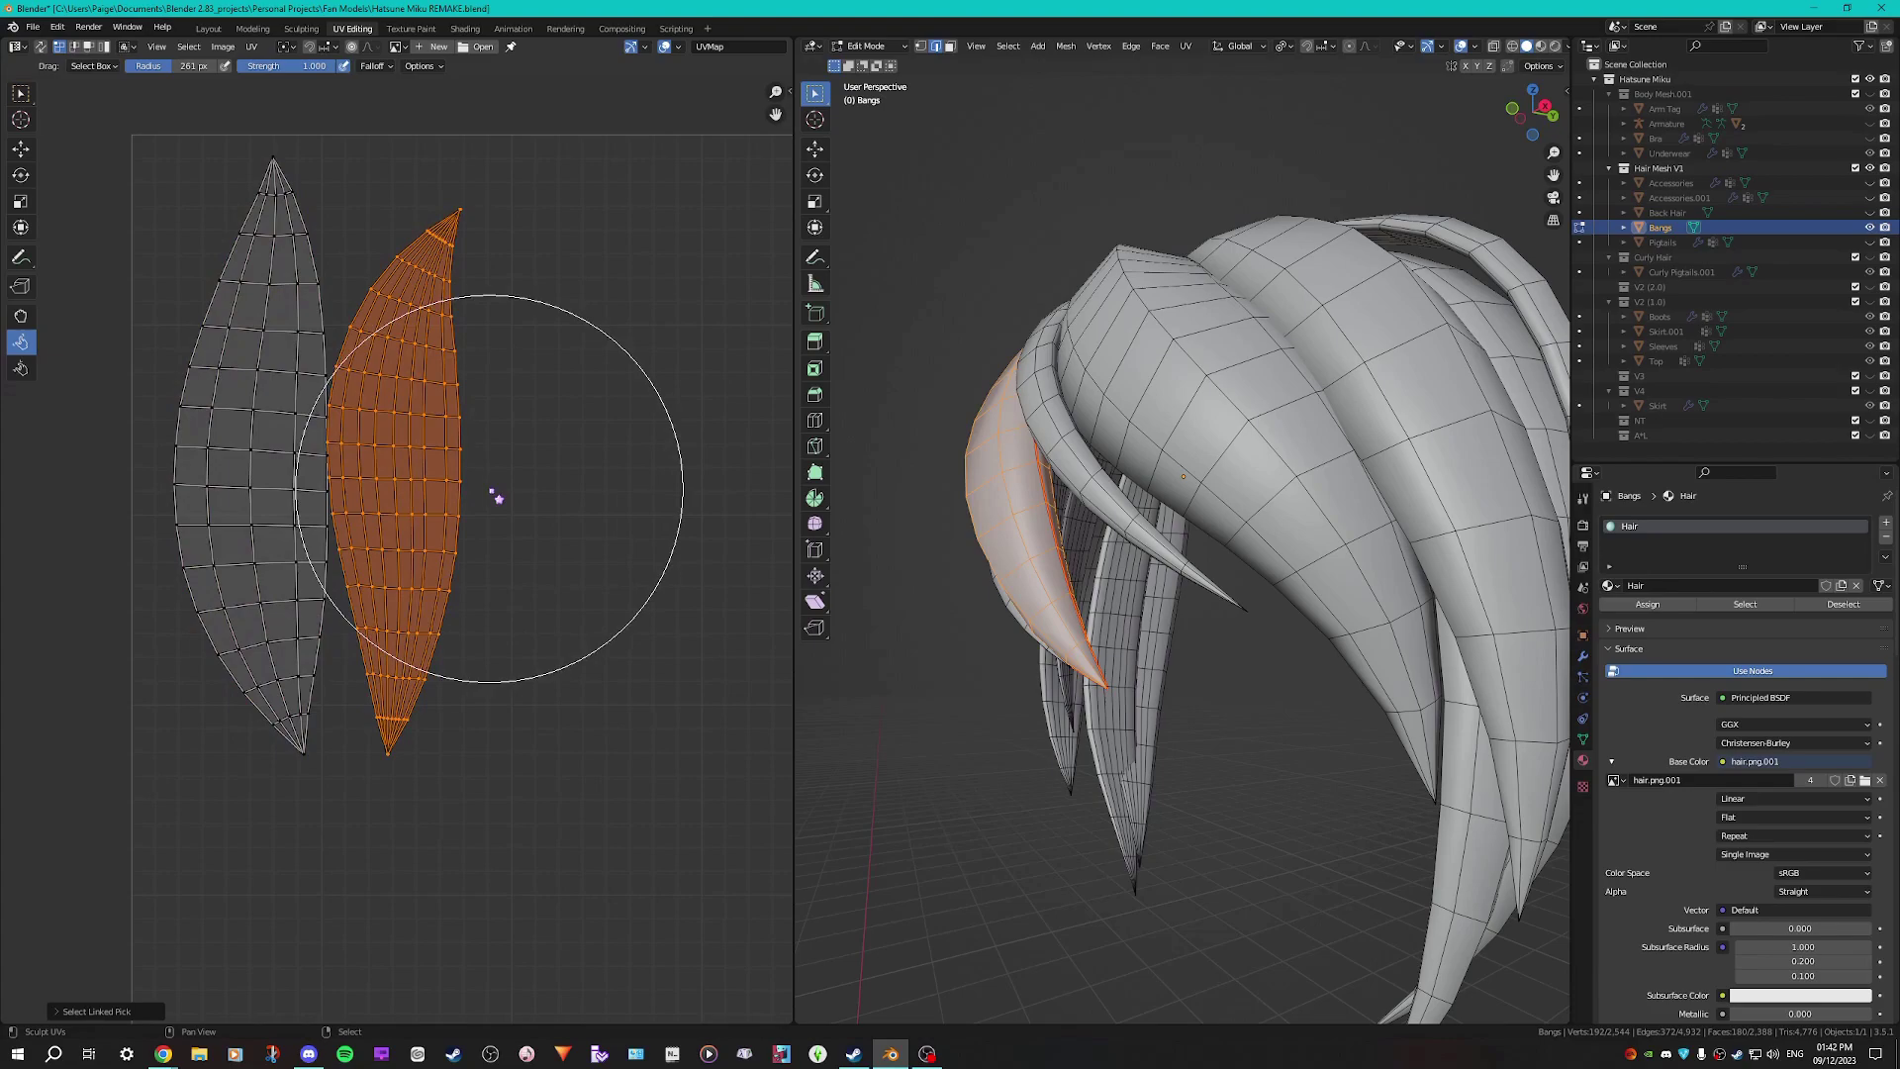
middle_drag(500, 434, 504, 479)
middle_drag(394, 406, 427, 532)
key(alt+a)
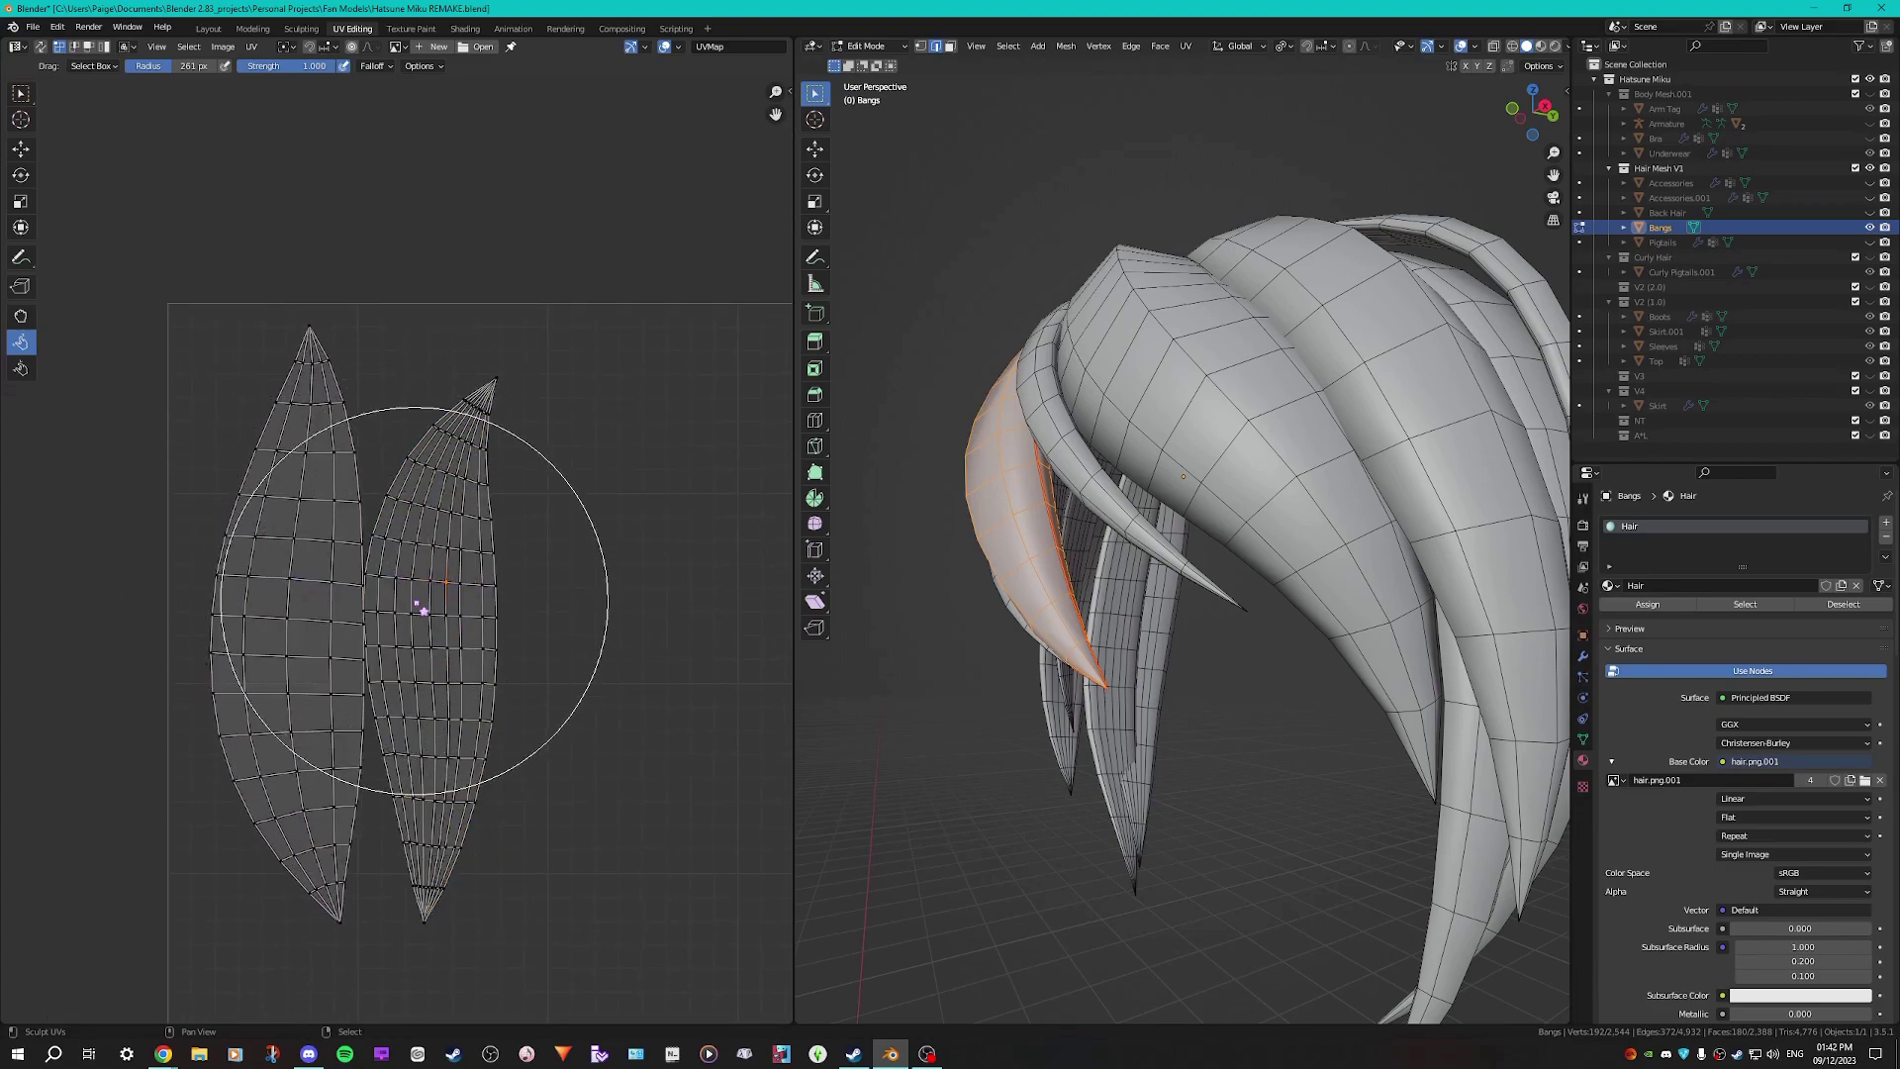
scroll(373, 693, up, 3)
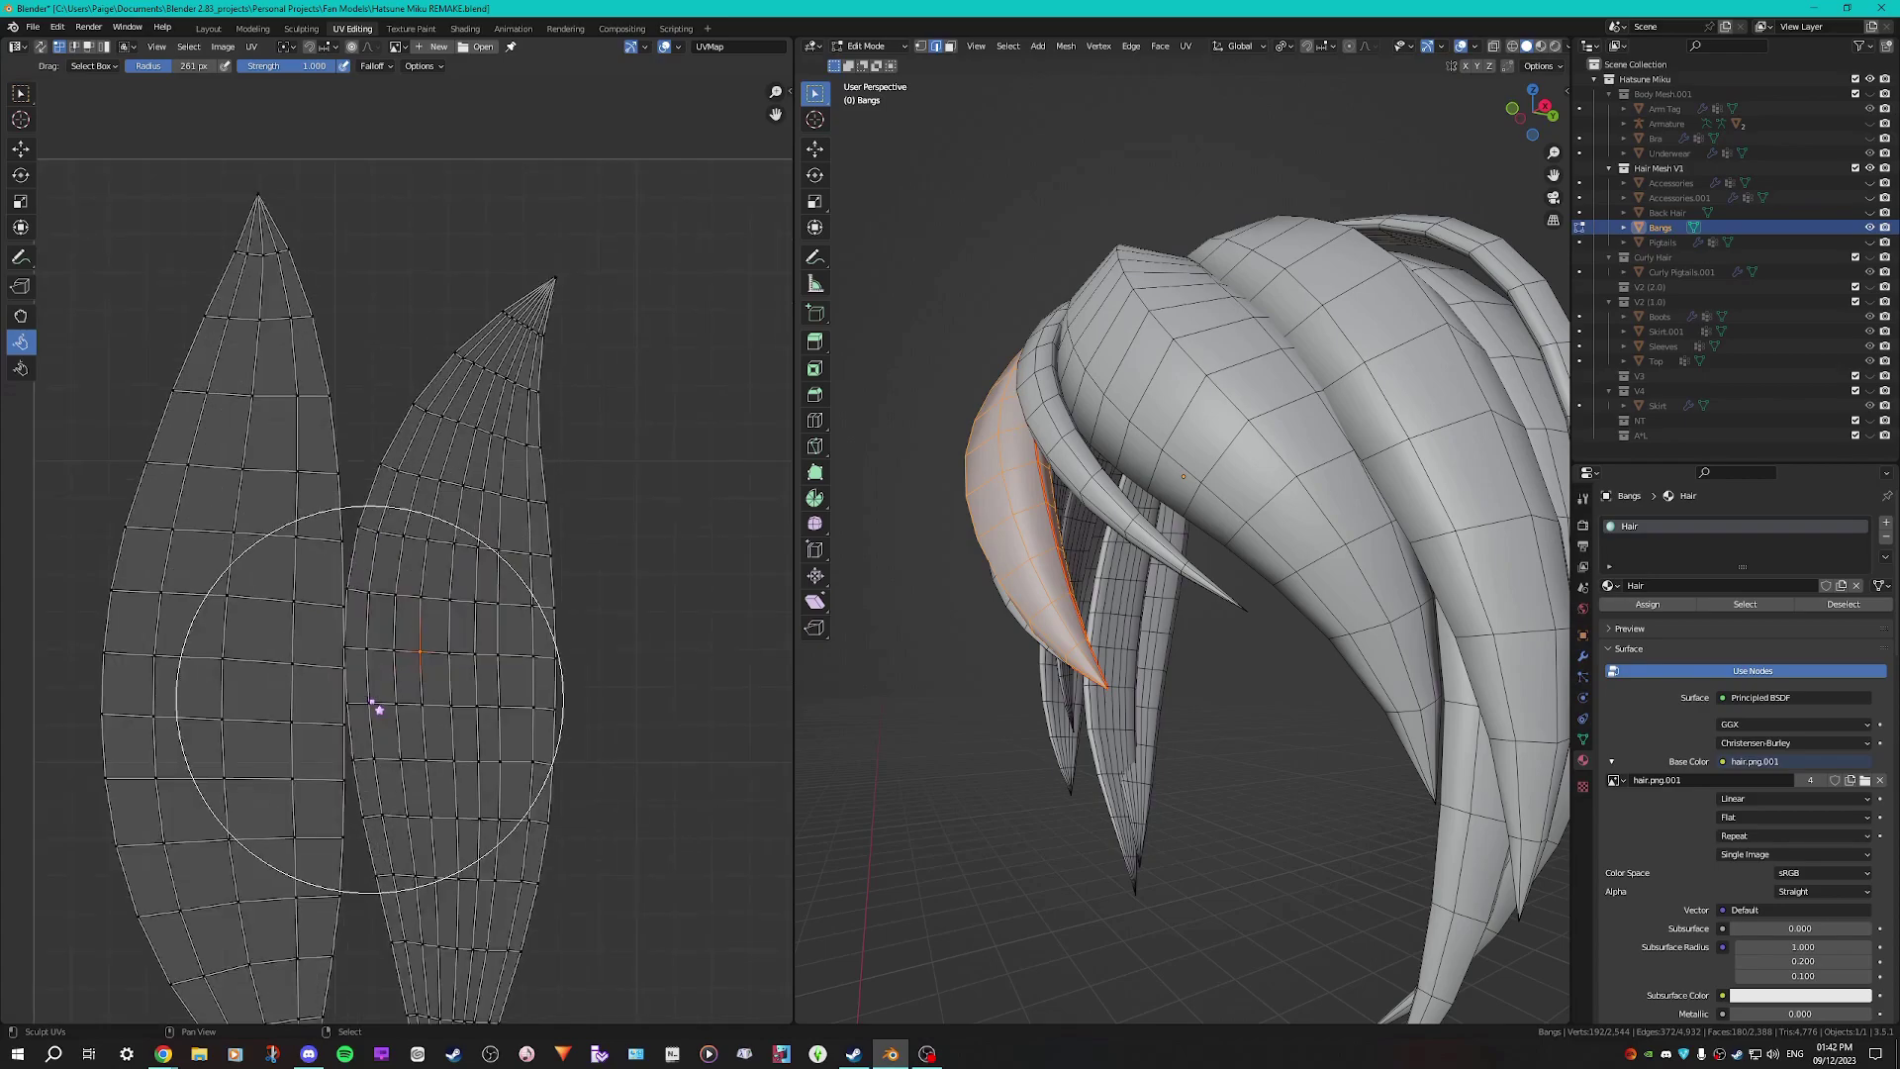
scroll(325, 631, down, 5)
key(l)
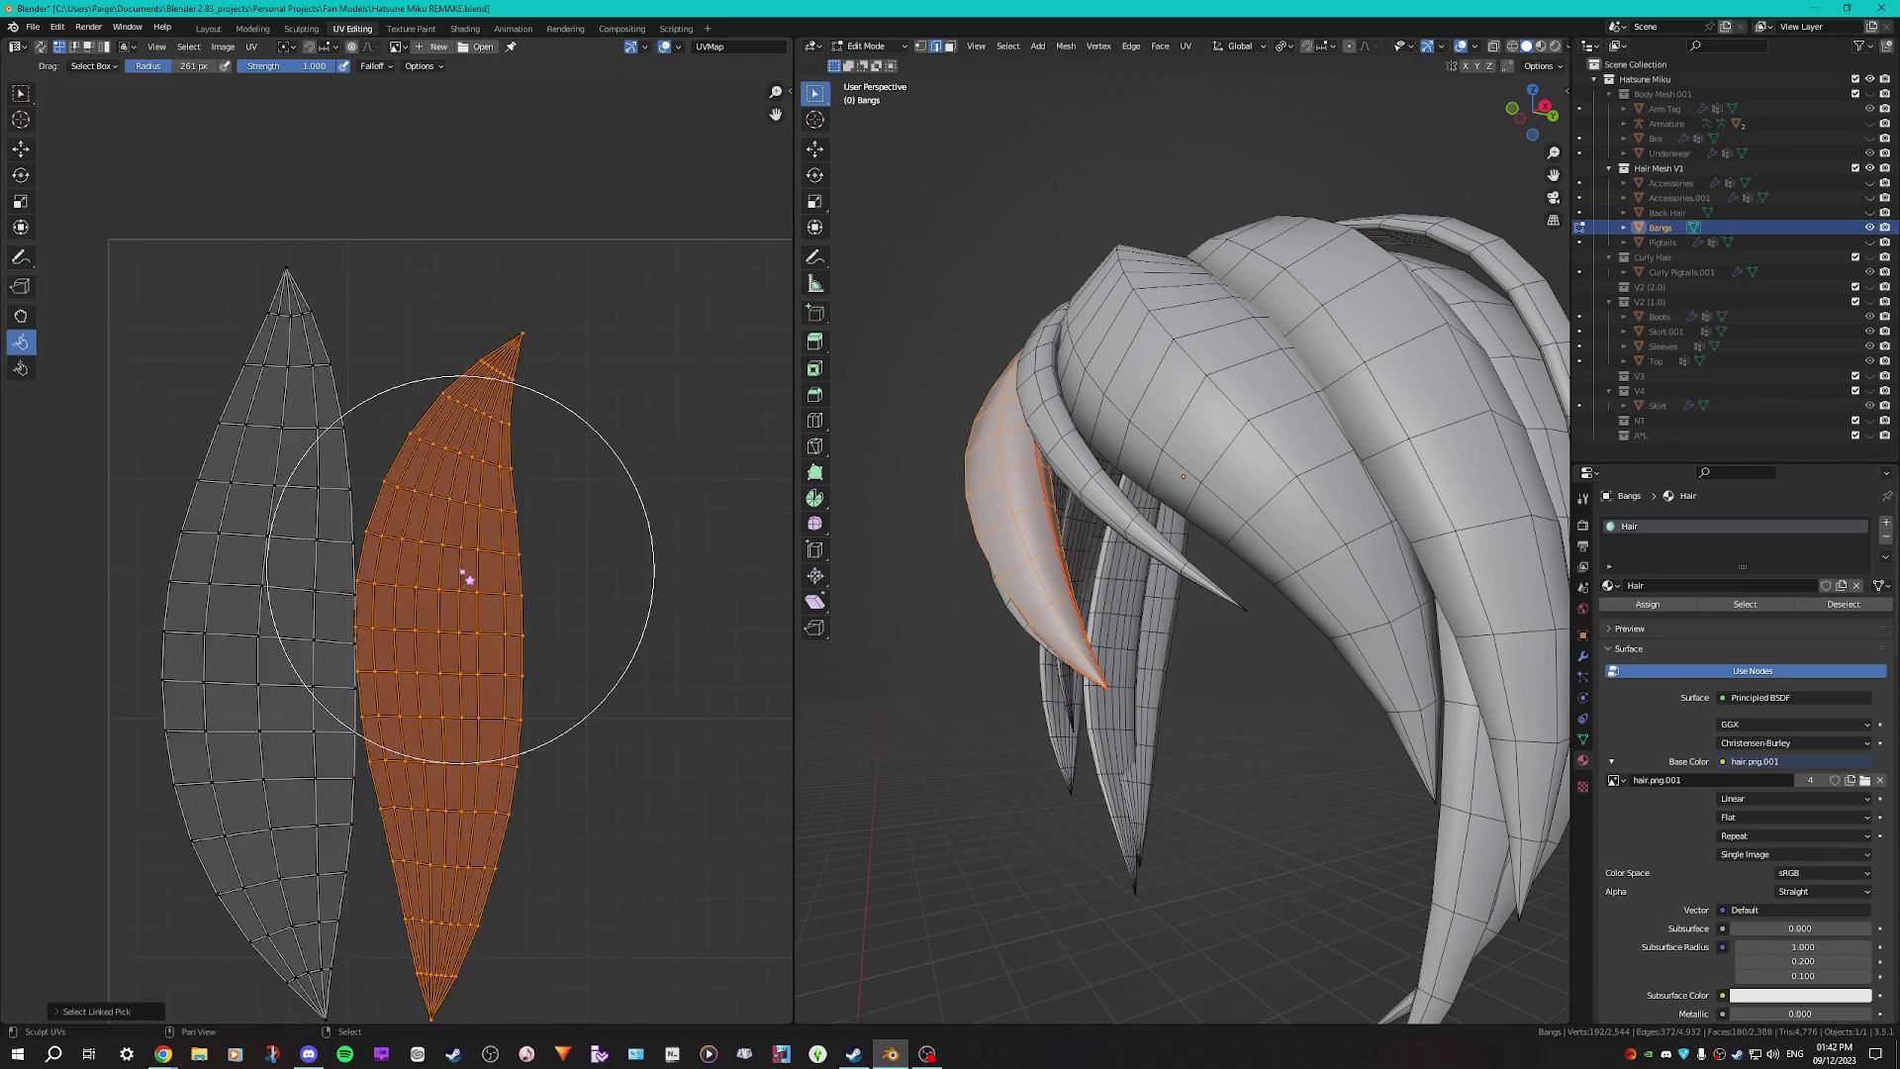
middle_drag(480, 644, 506, 567)
key(g)
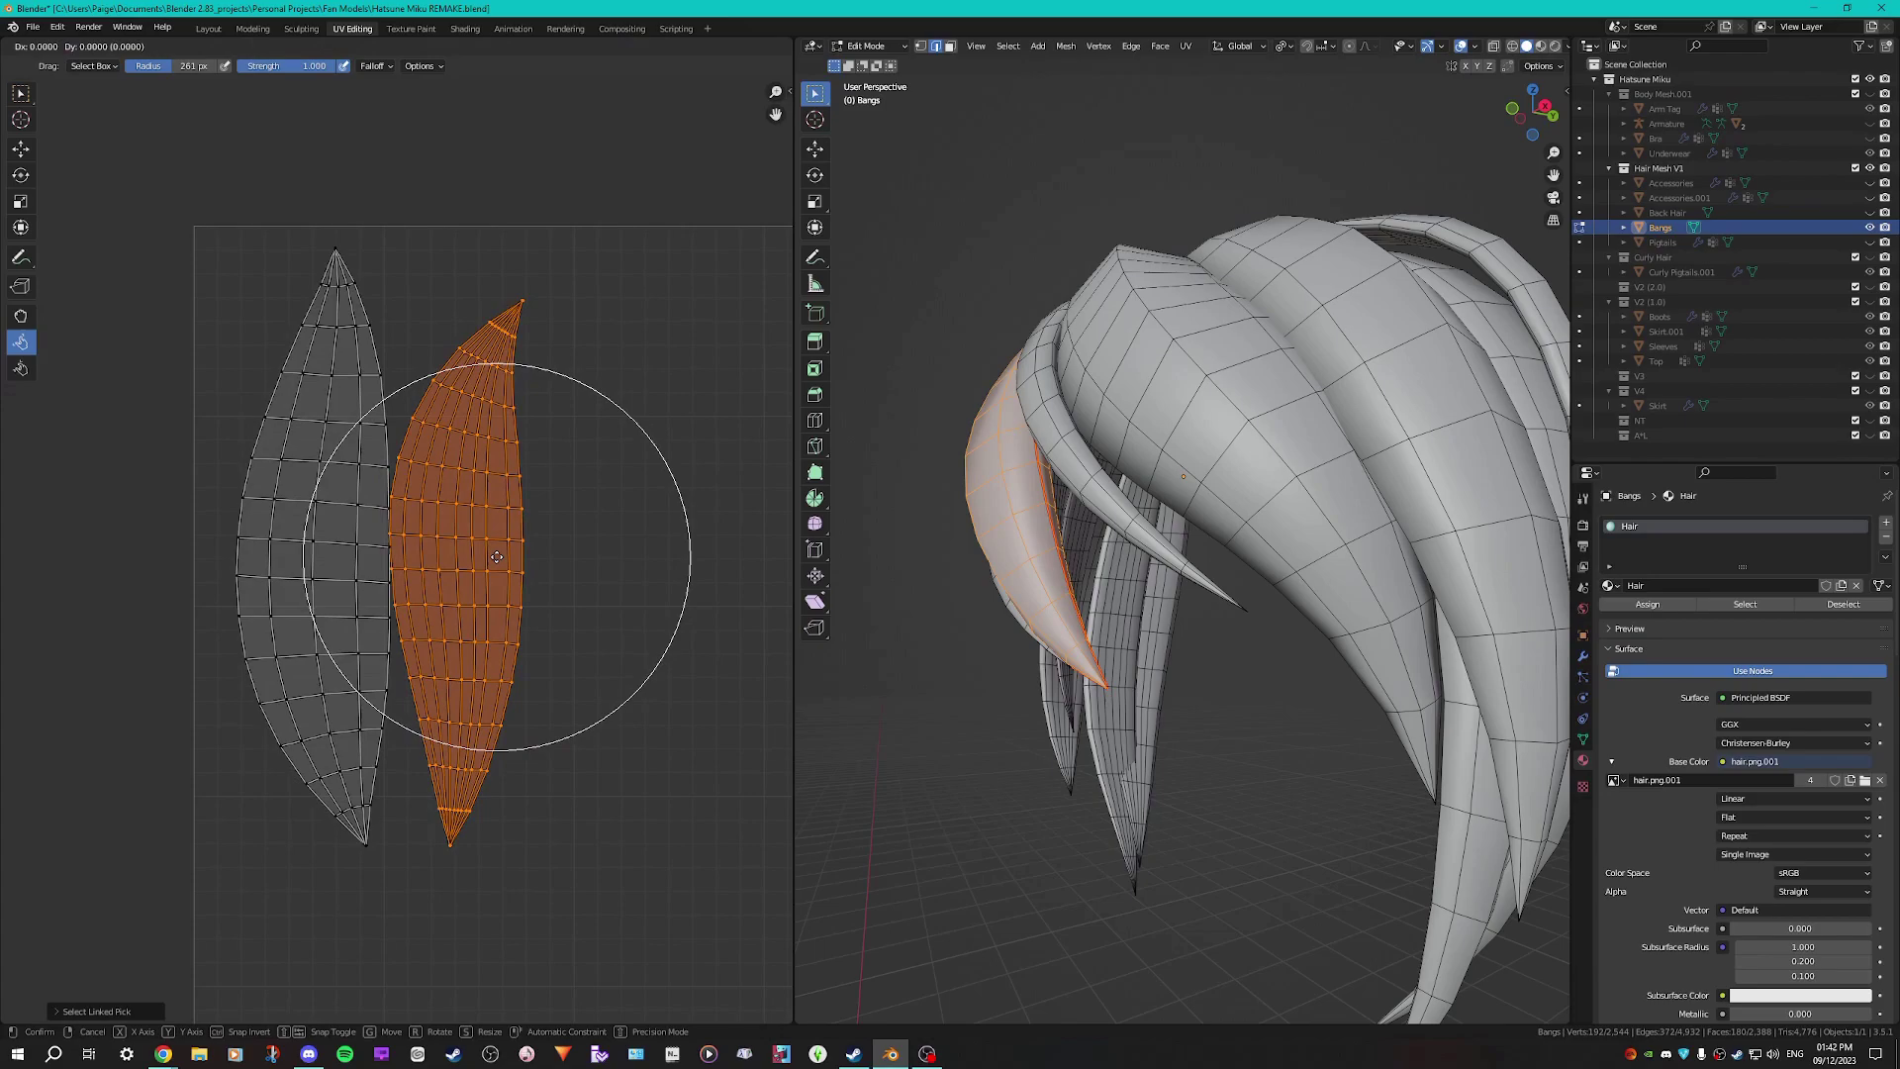
key(x)
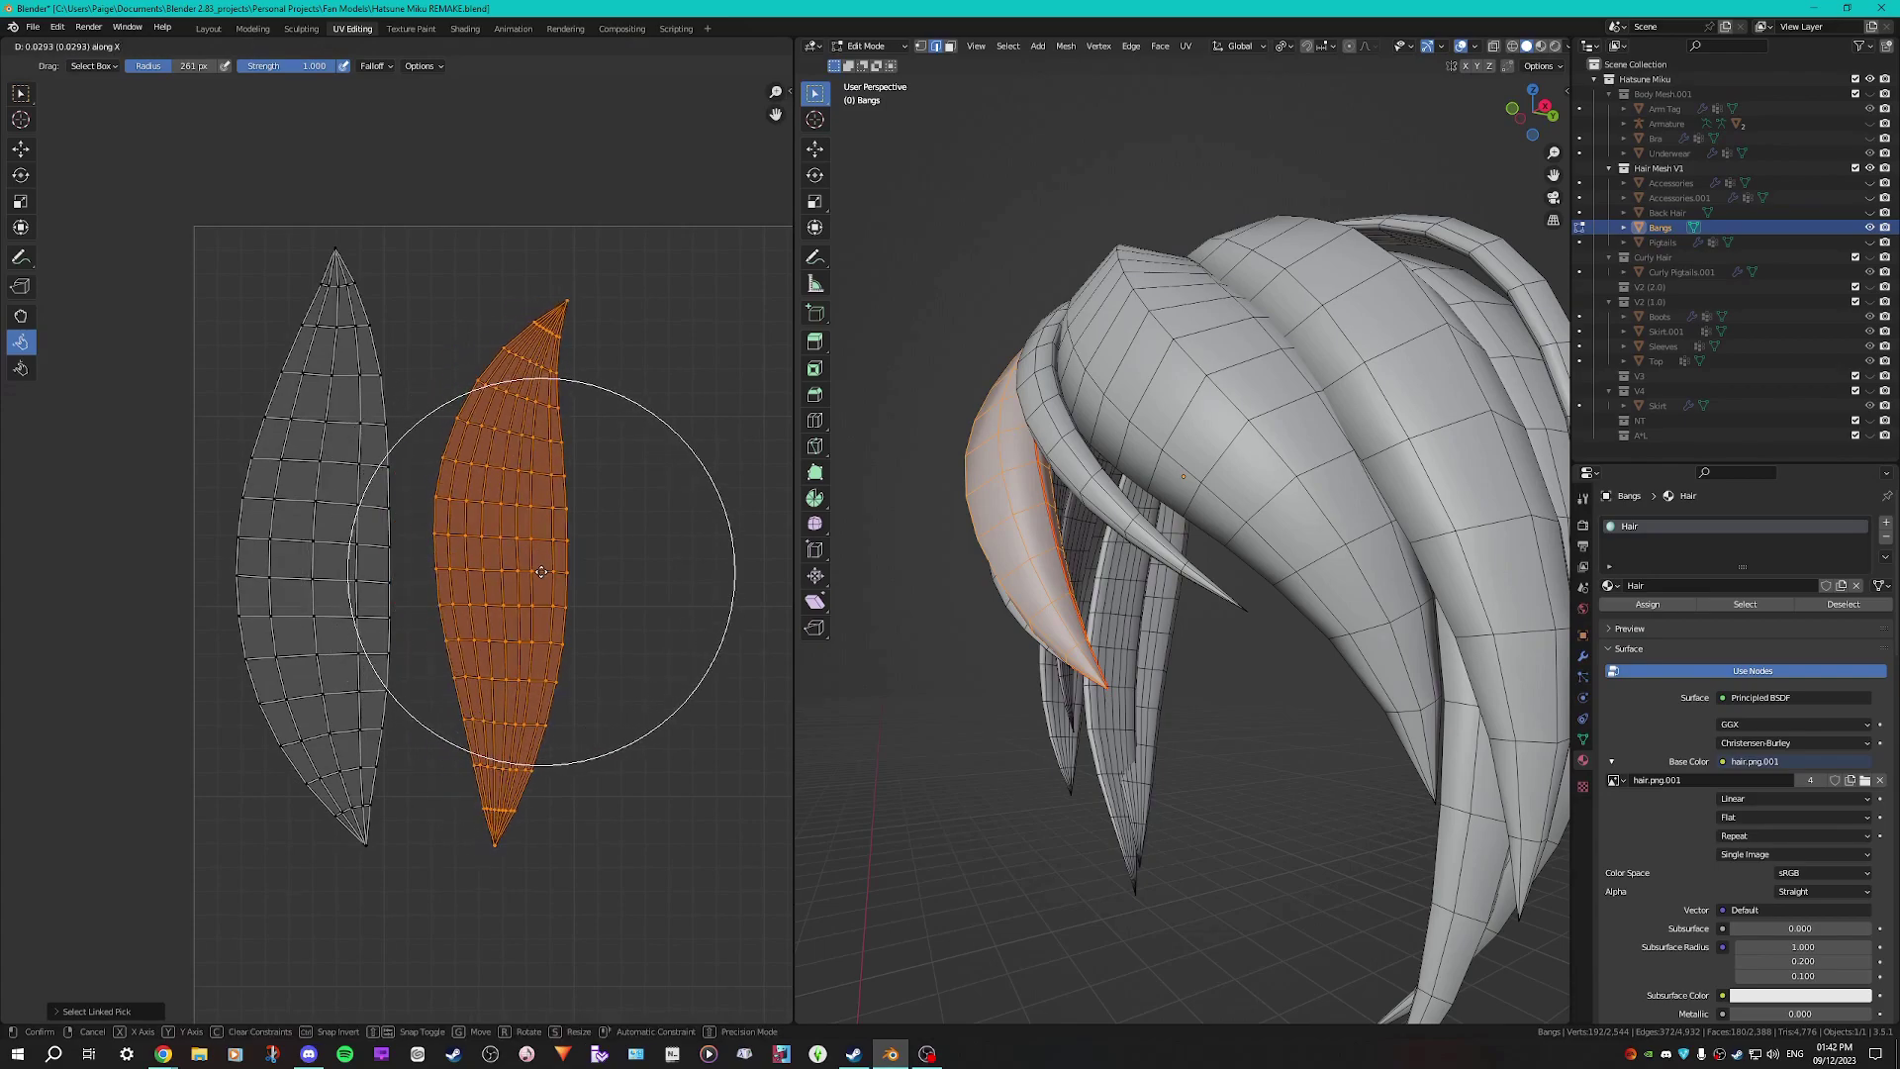
click(532, 599)
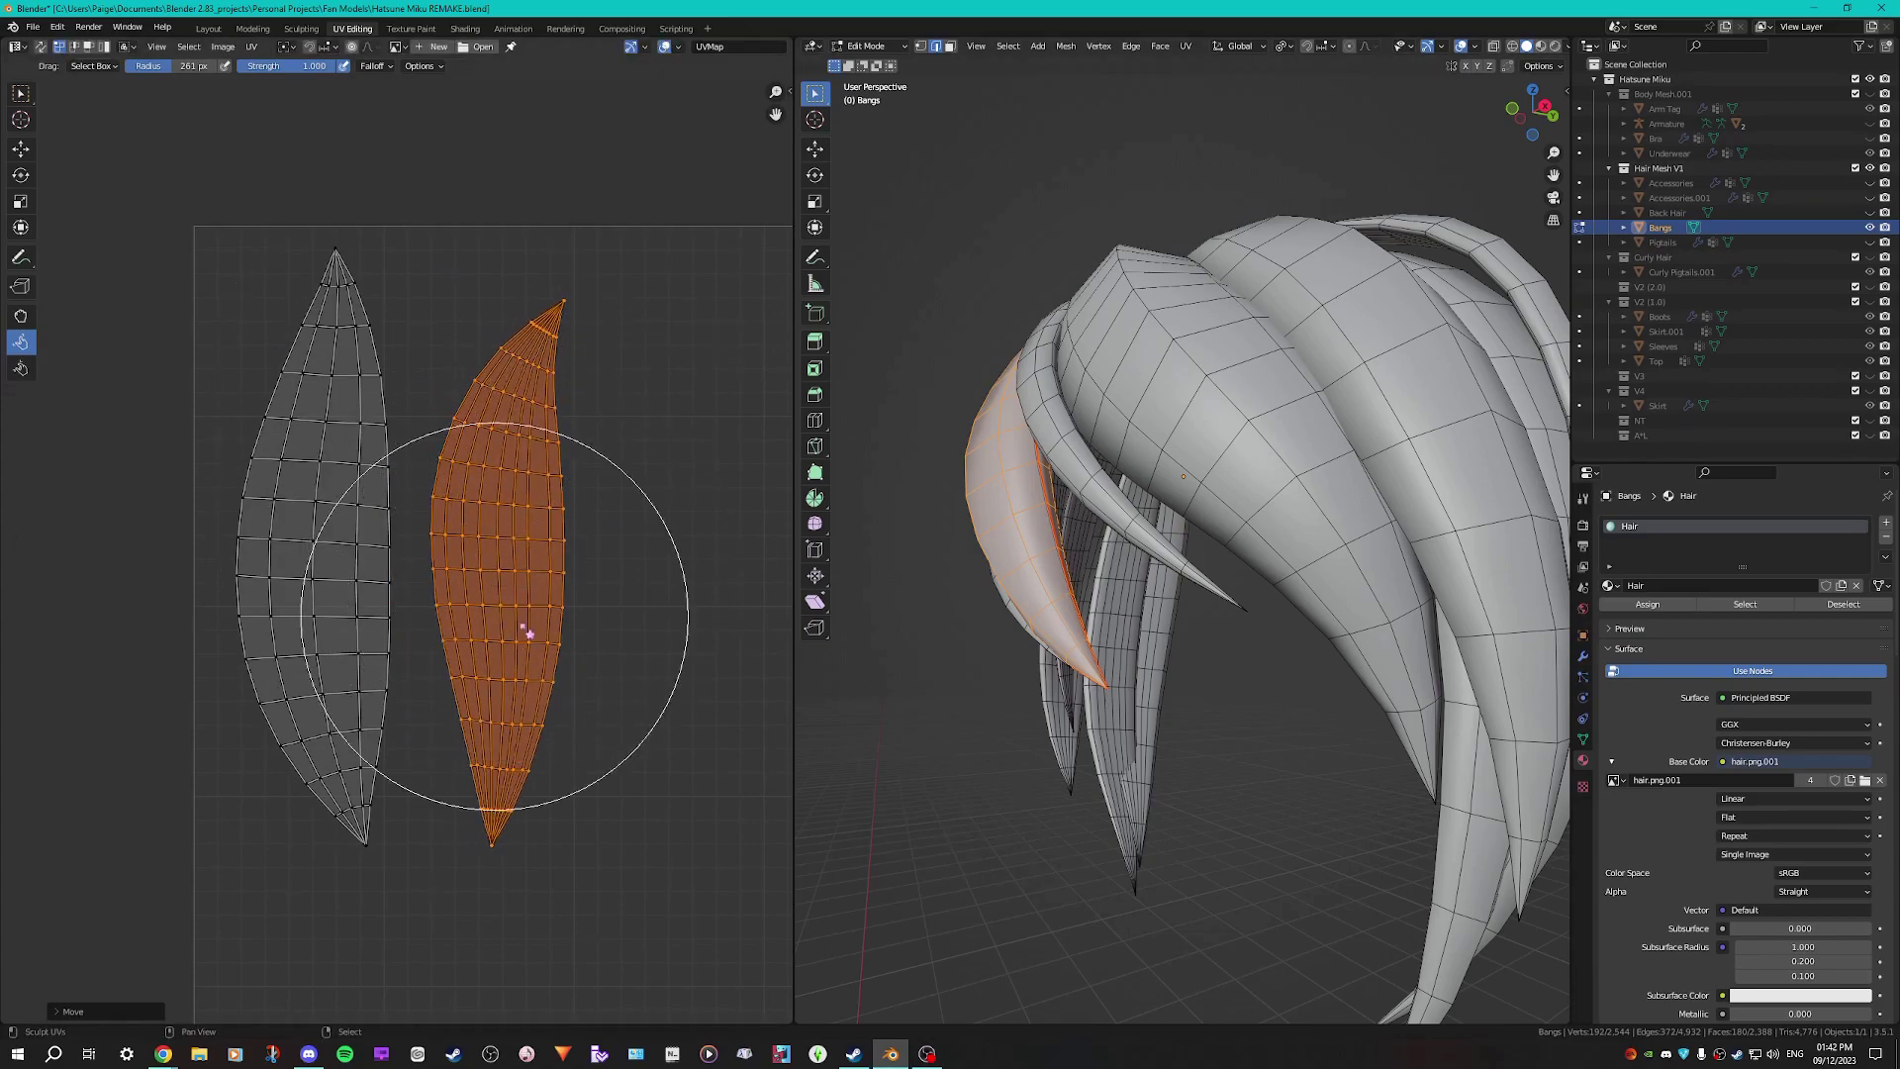
Select the edge loops along both sides of the thin strand beside the central one and mark them as a seam
middle_drag(905, 585, 1235, 703)
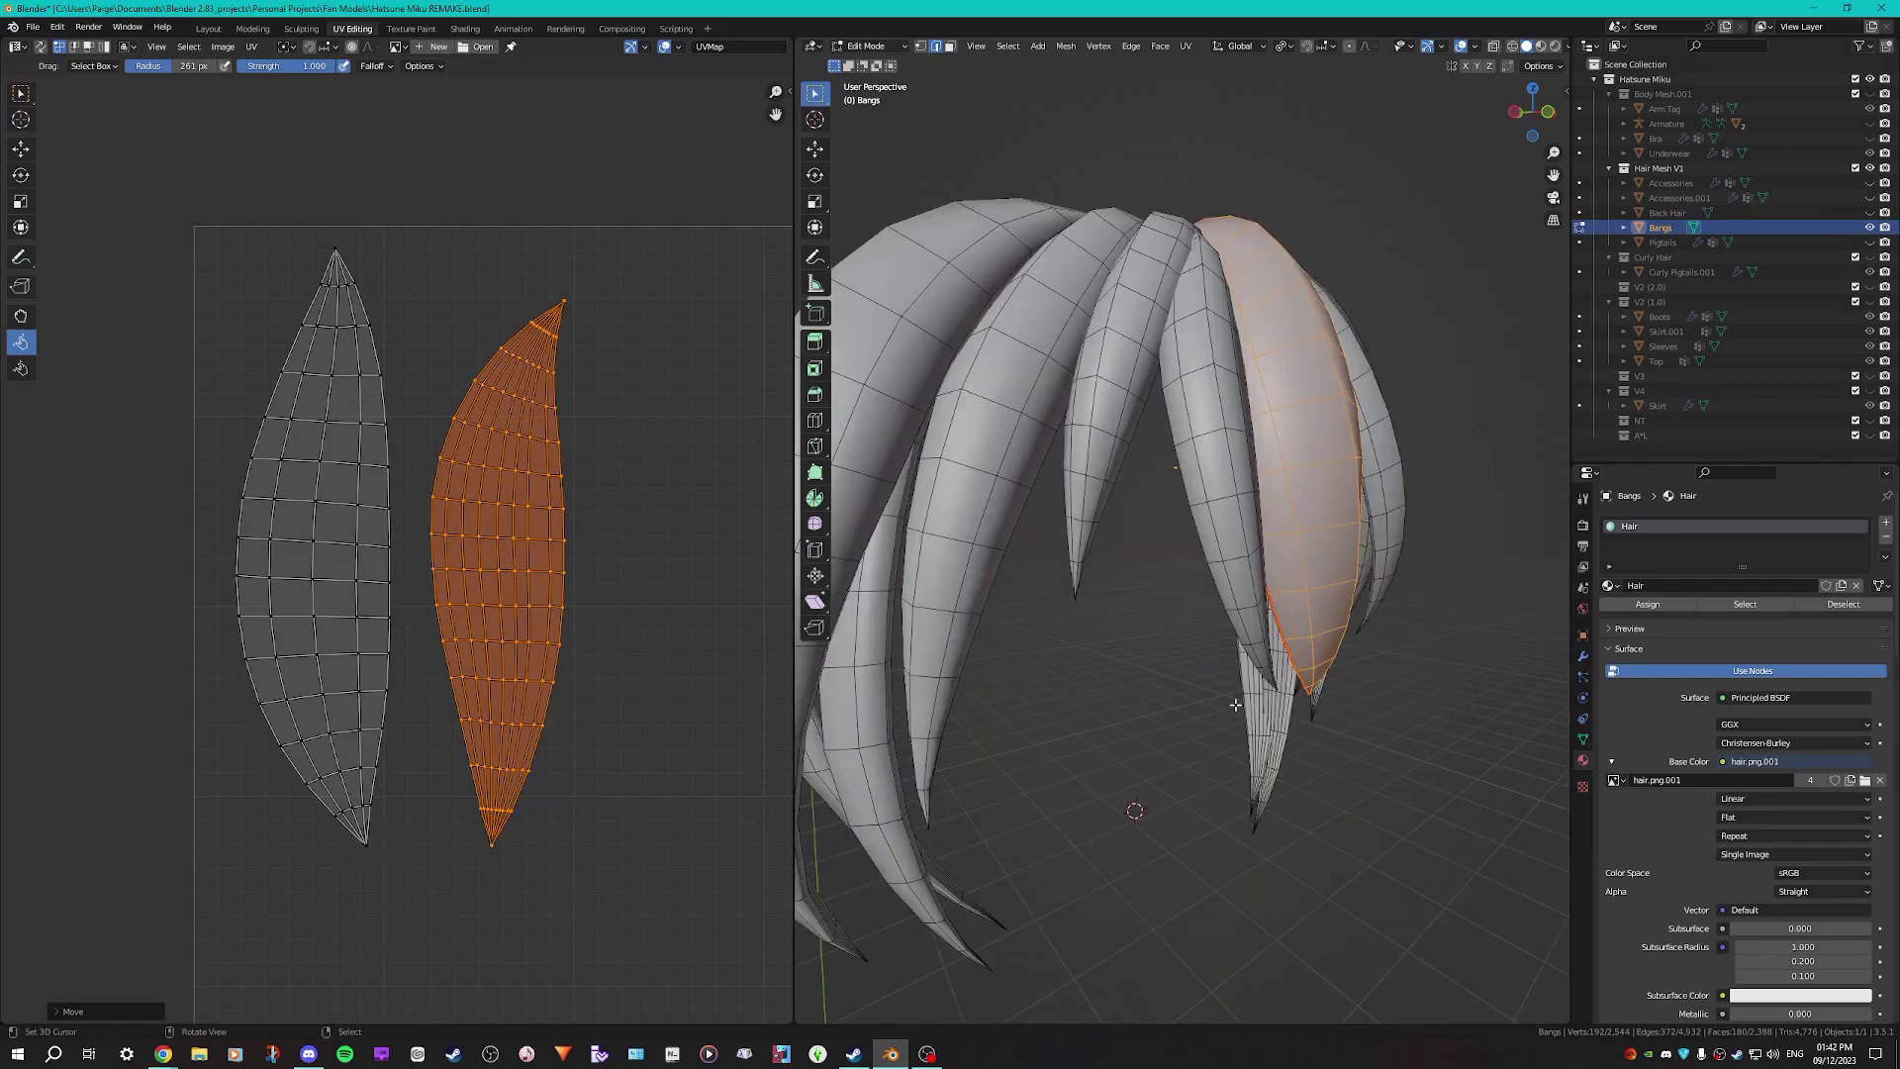
middle_drag(1465, 653, 1220, 482)
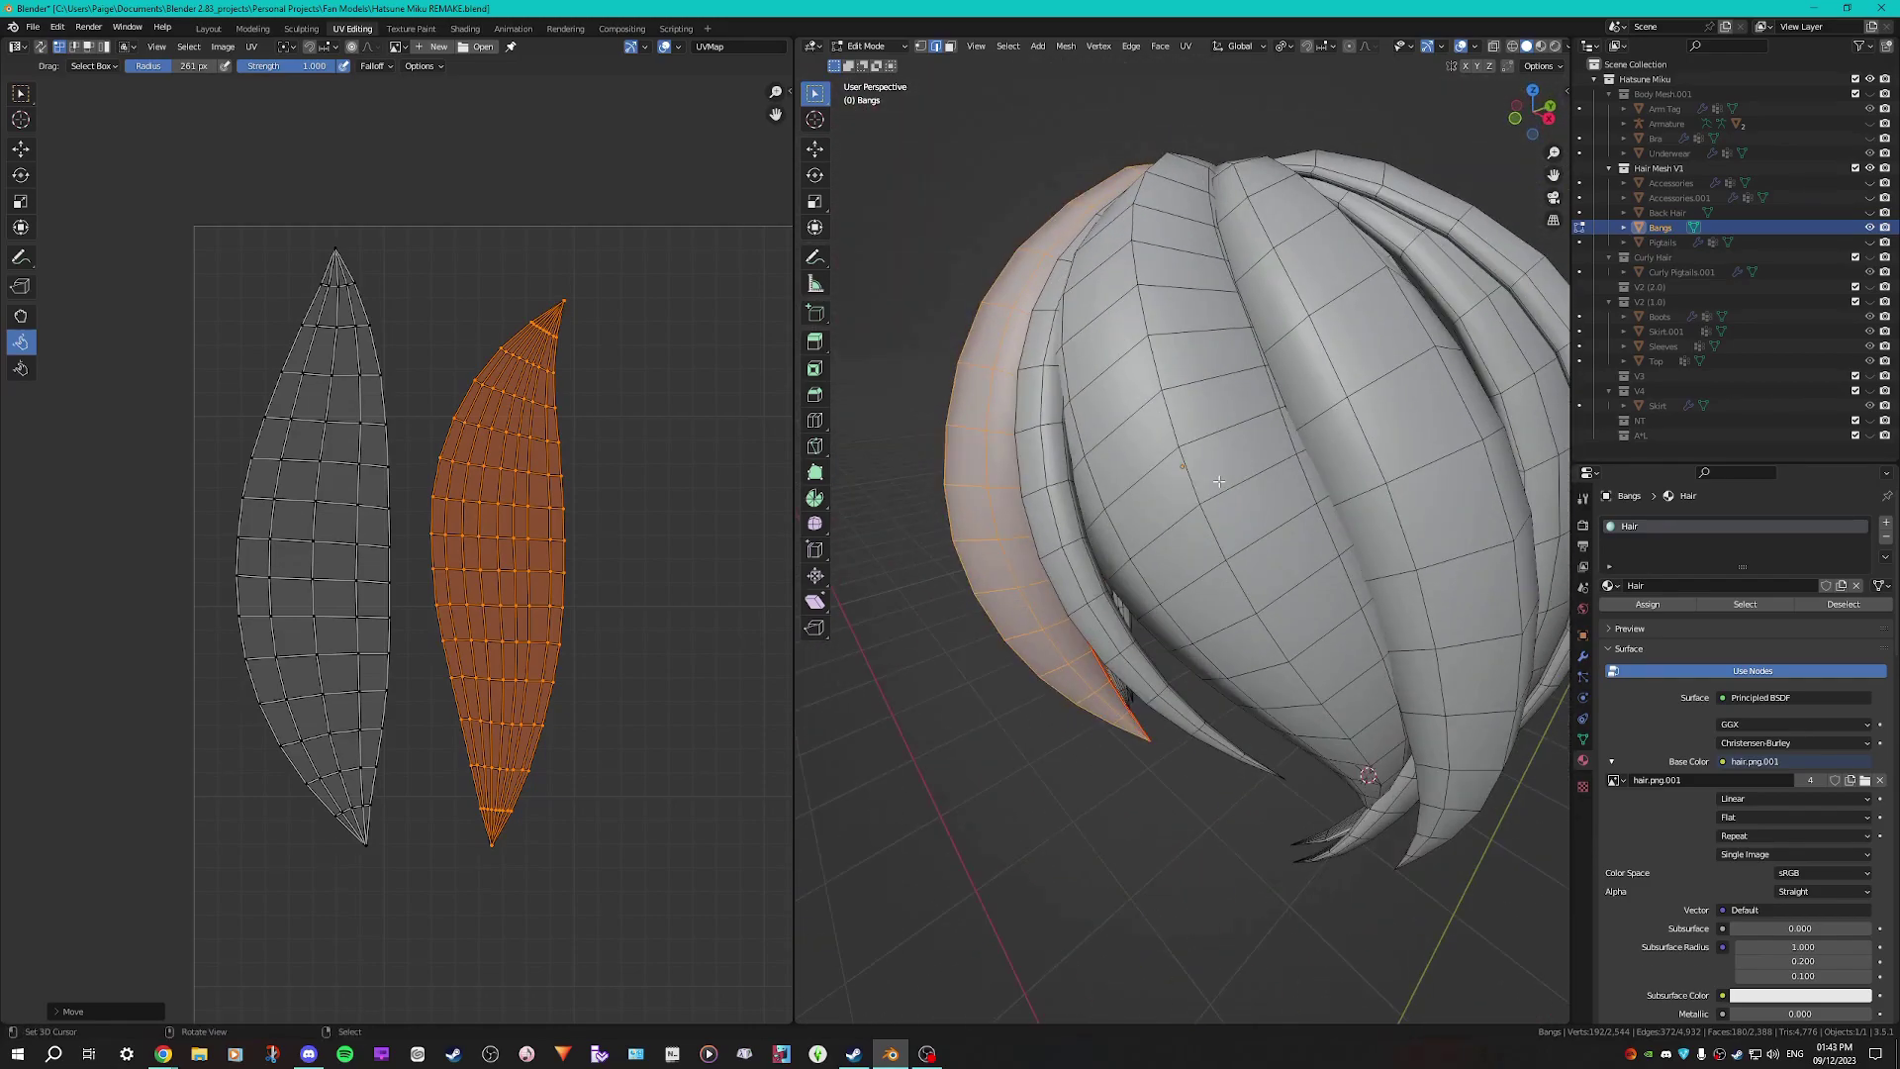
middle_drag(1165, 622, 1186, 560)
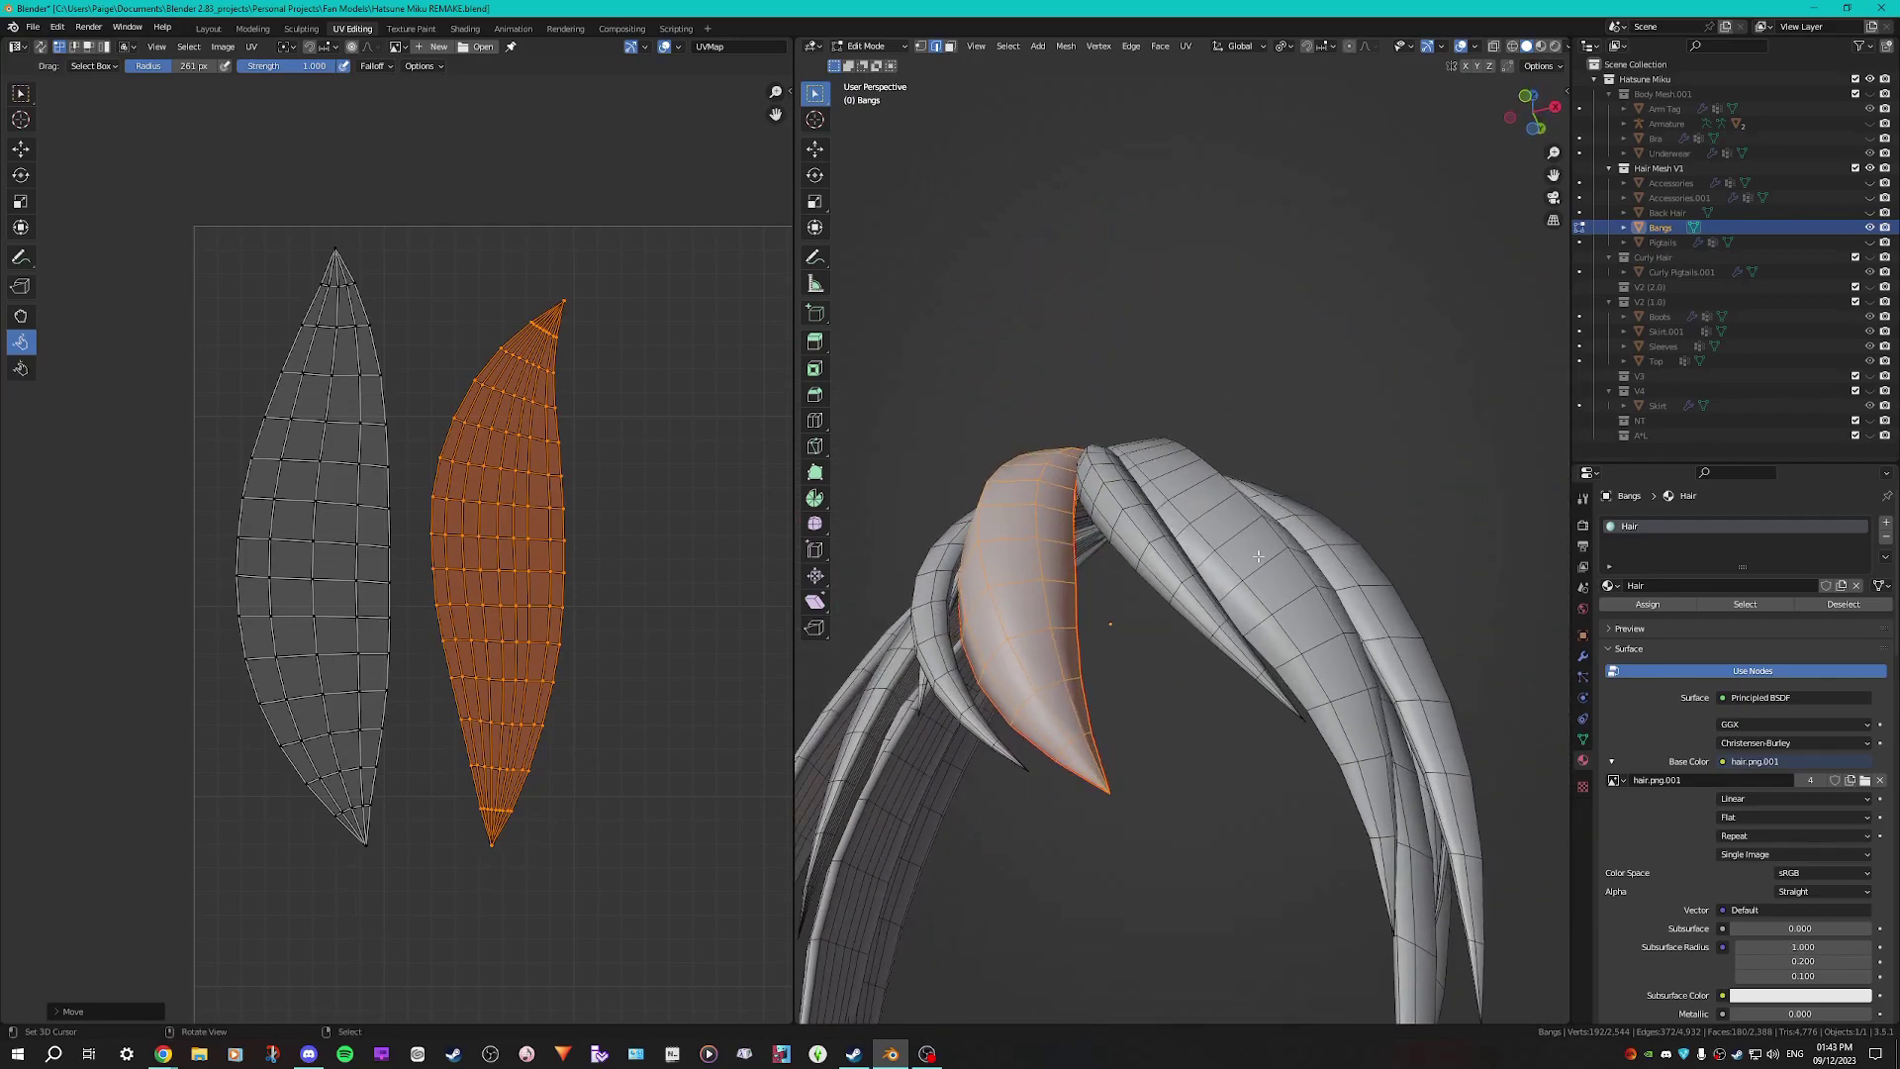
scroll(1182, 585, up, 1)
middle_drag(1182, 585, 1128, 494)
scroll(1013, 448, up, 2)
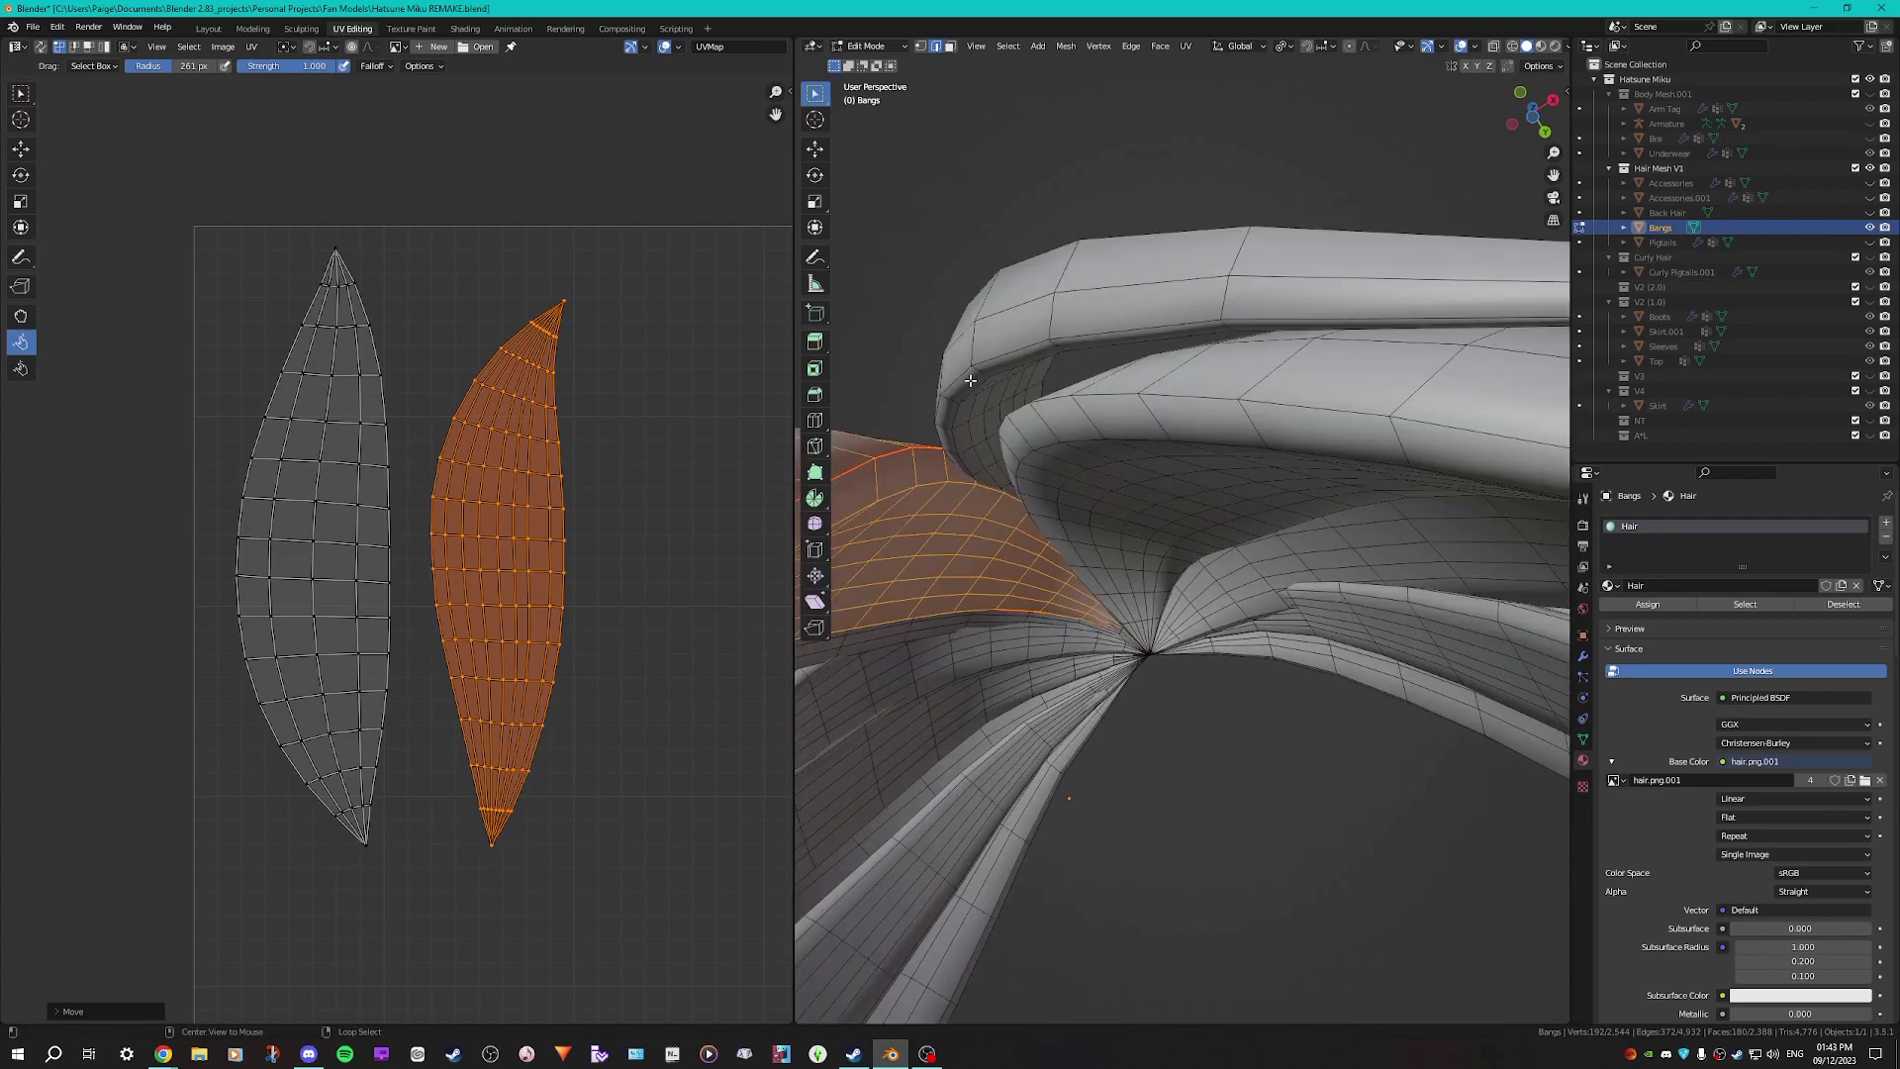
alt+click(971, 380)
middle_drag(971, 380, 955, 510)
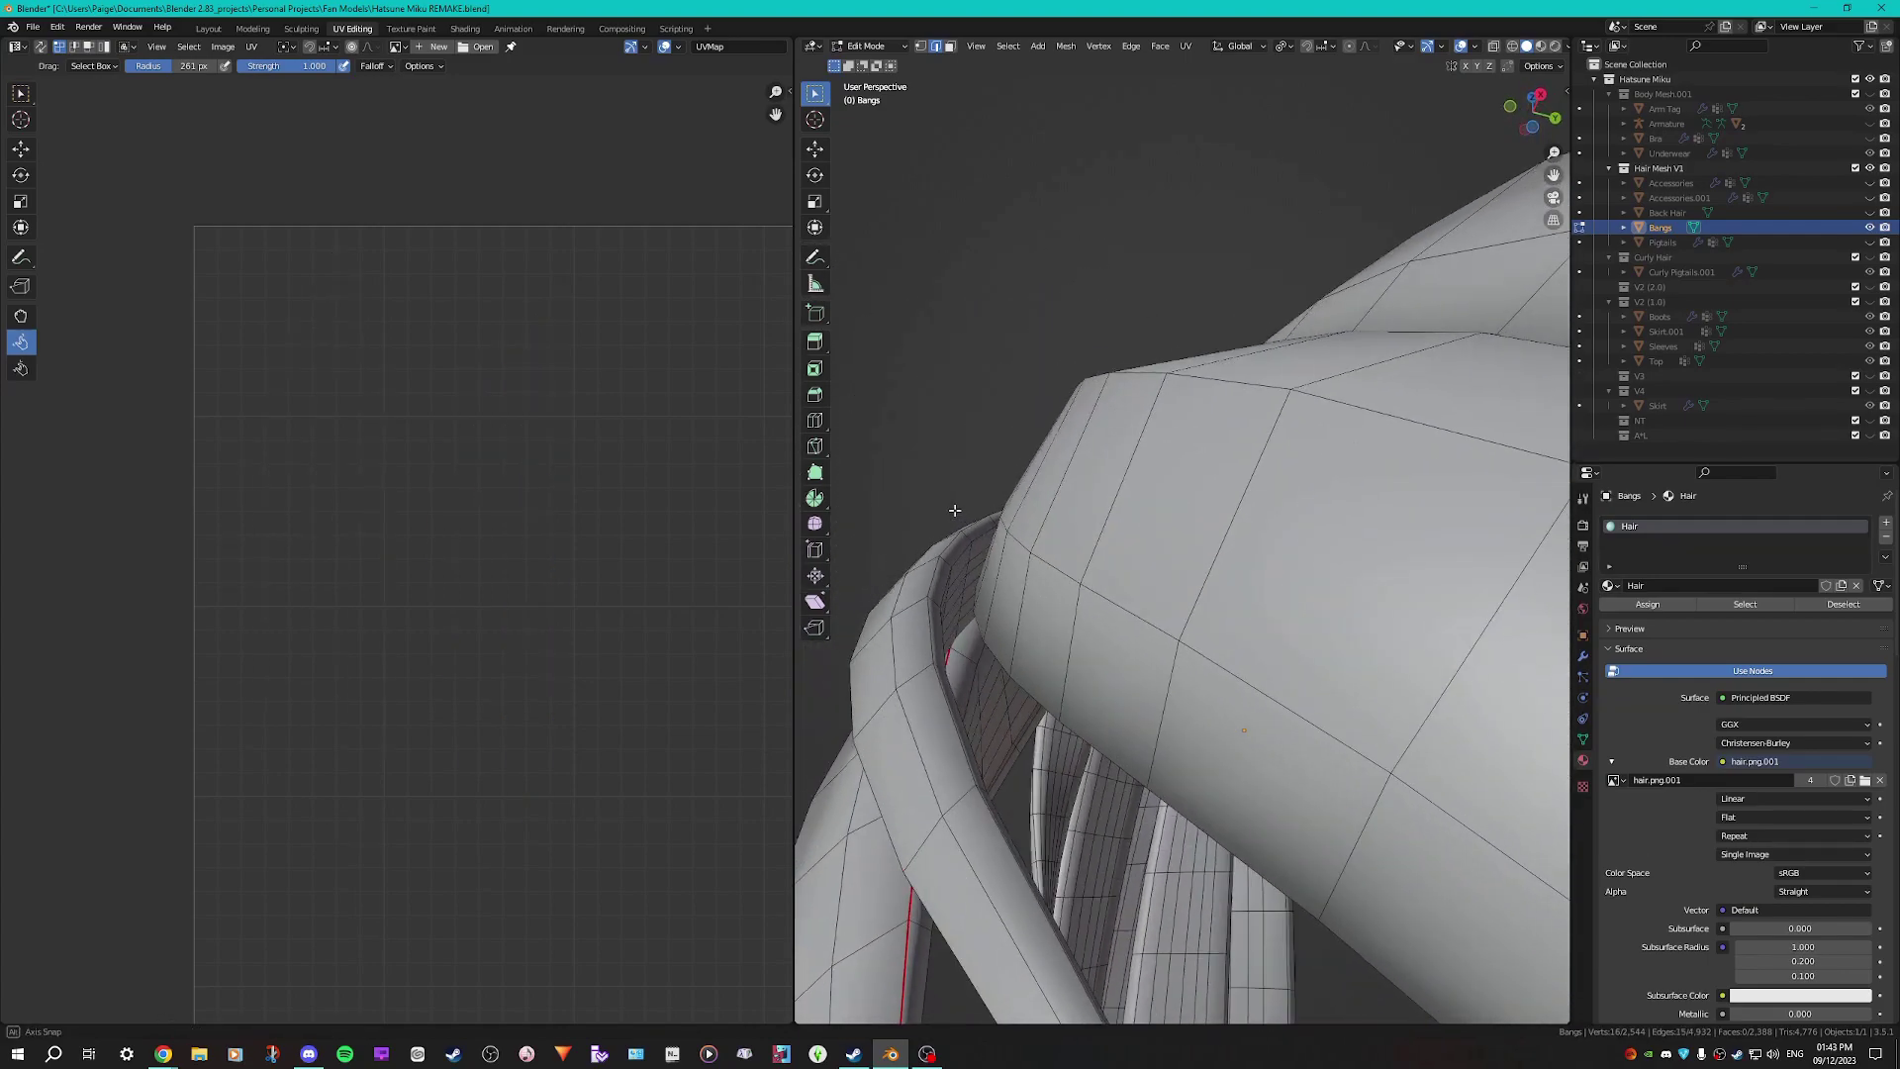
alt+shift+click(962, 547)
key(ctrl+e)
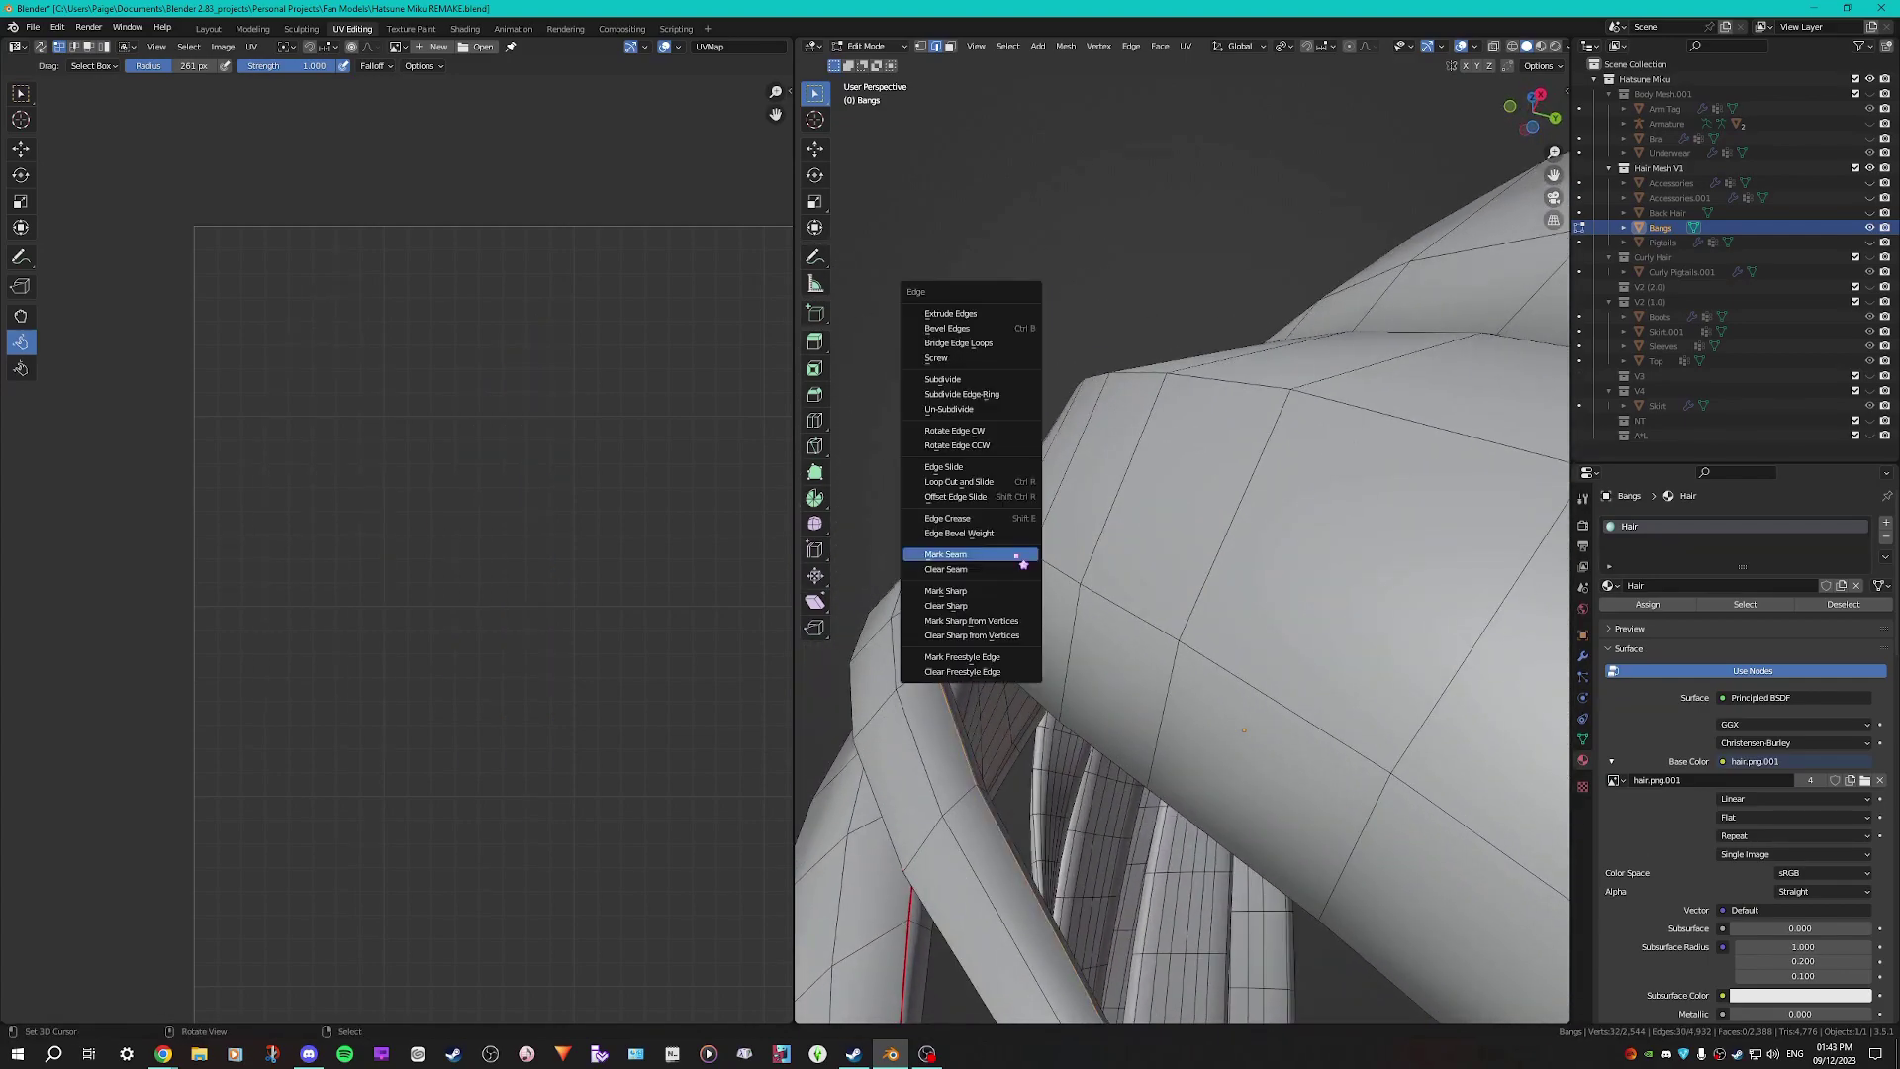
click(1018, 556)
Select all linked geometry of the thin strand and unwrap it along its seam
key(l)
middle_drag(937, 615, 1160, 598)
scroll(1160, 597, down, 2)
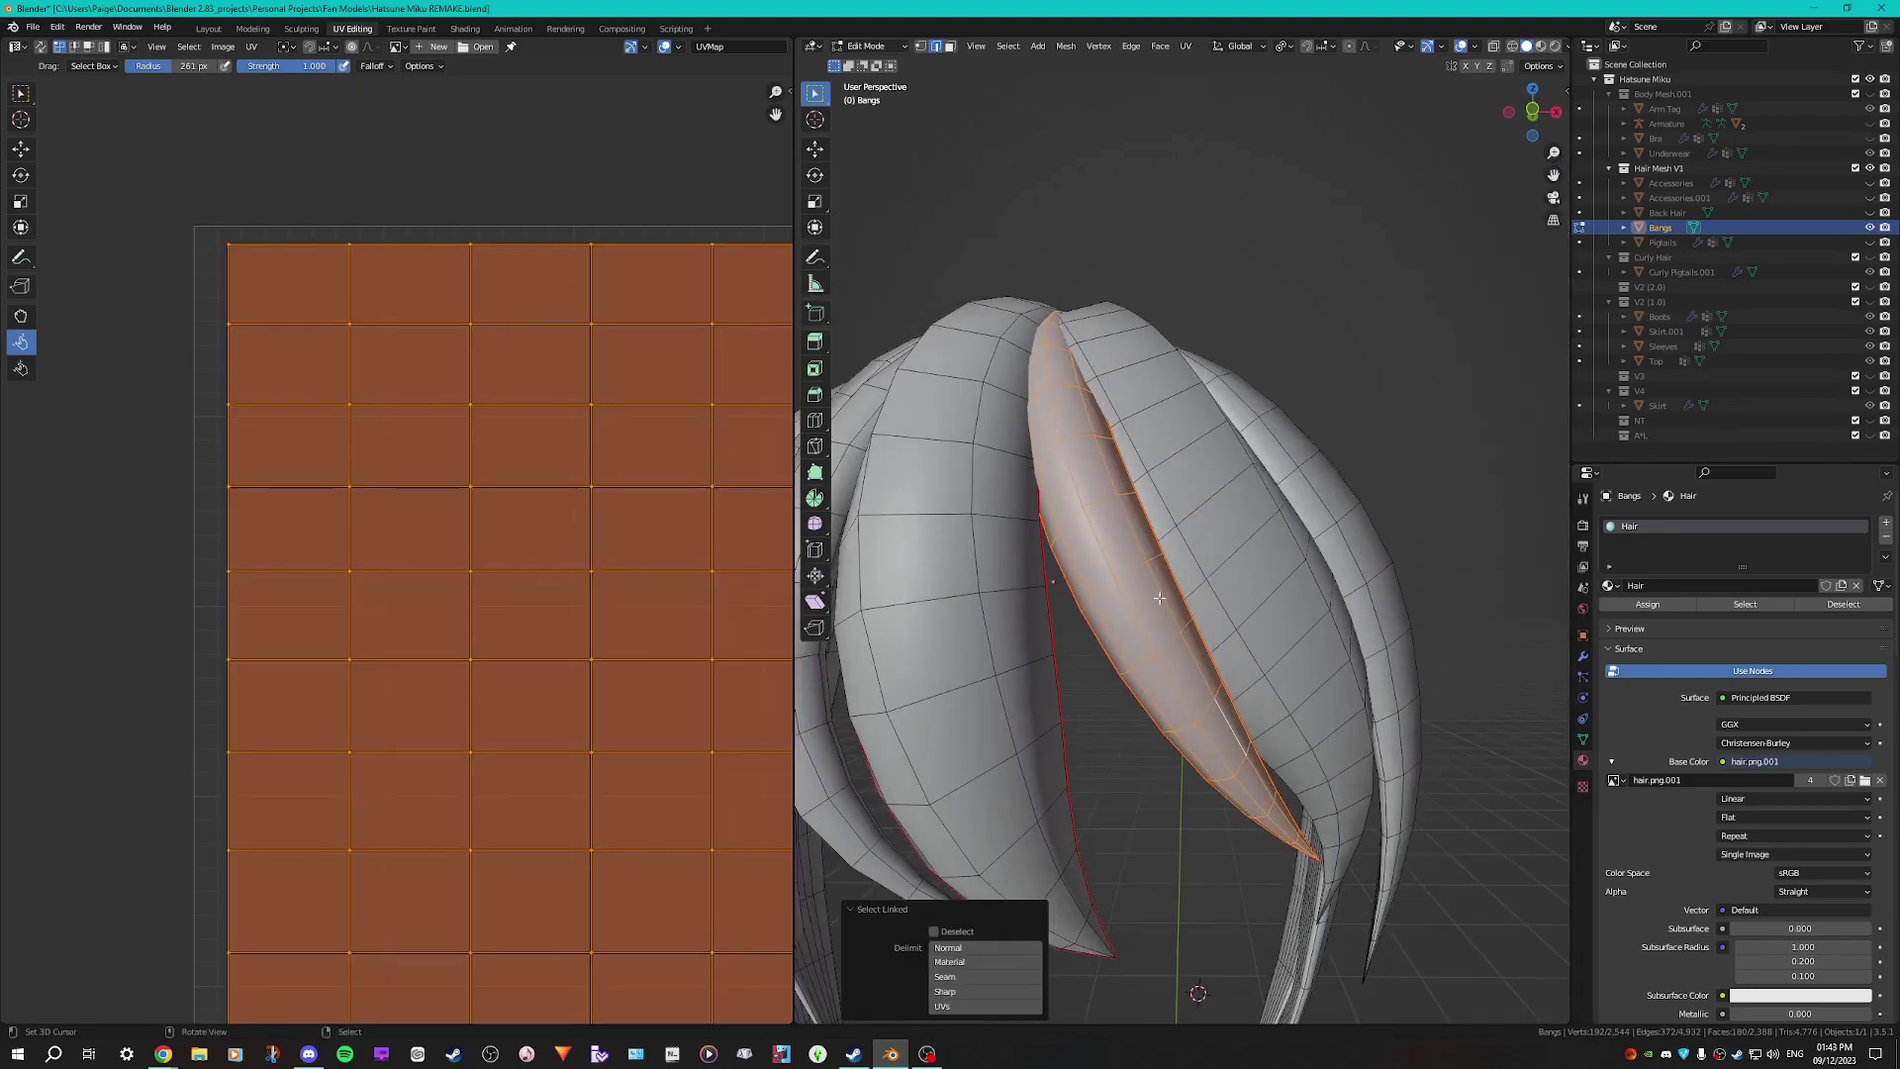
key(u)
click(1159, 598)
scroll(564, 574, down, 5)
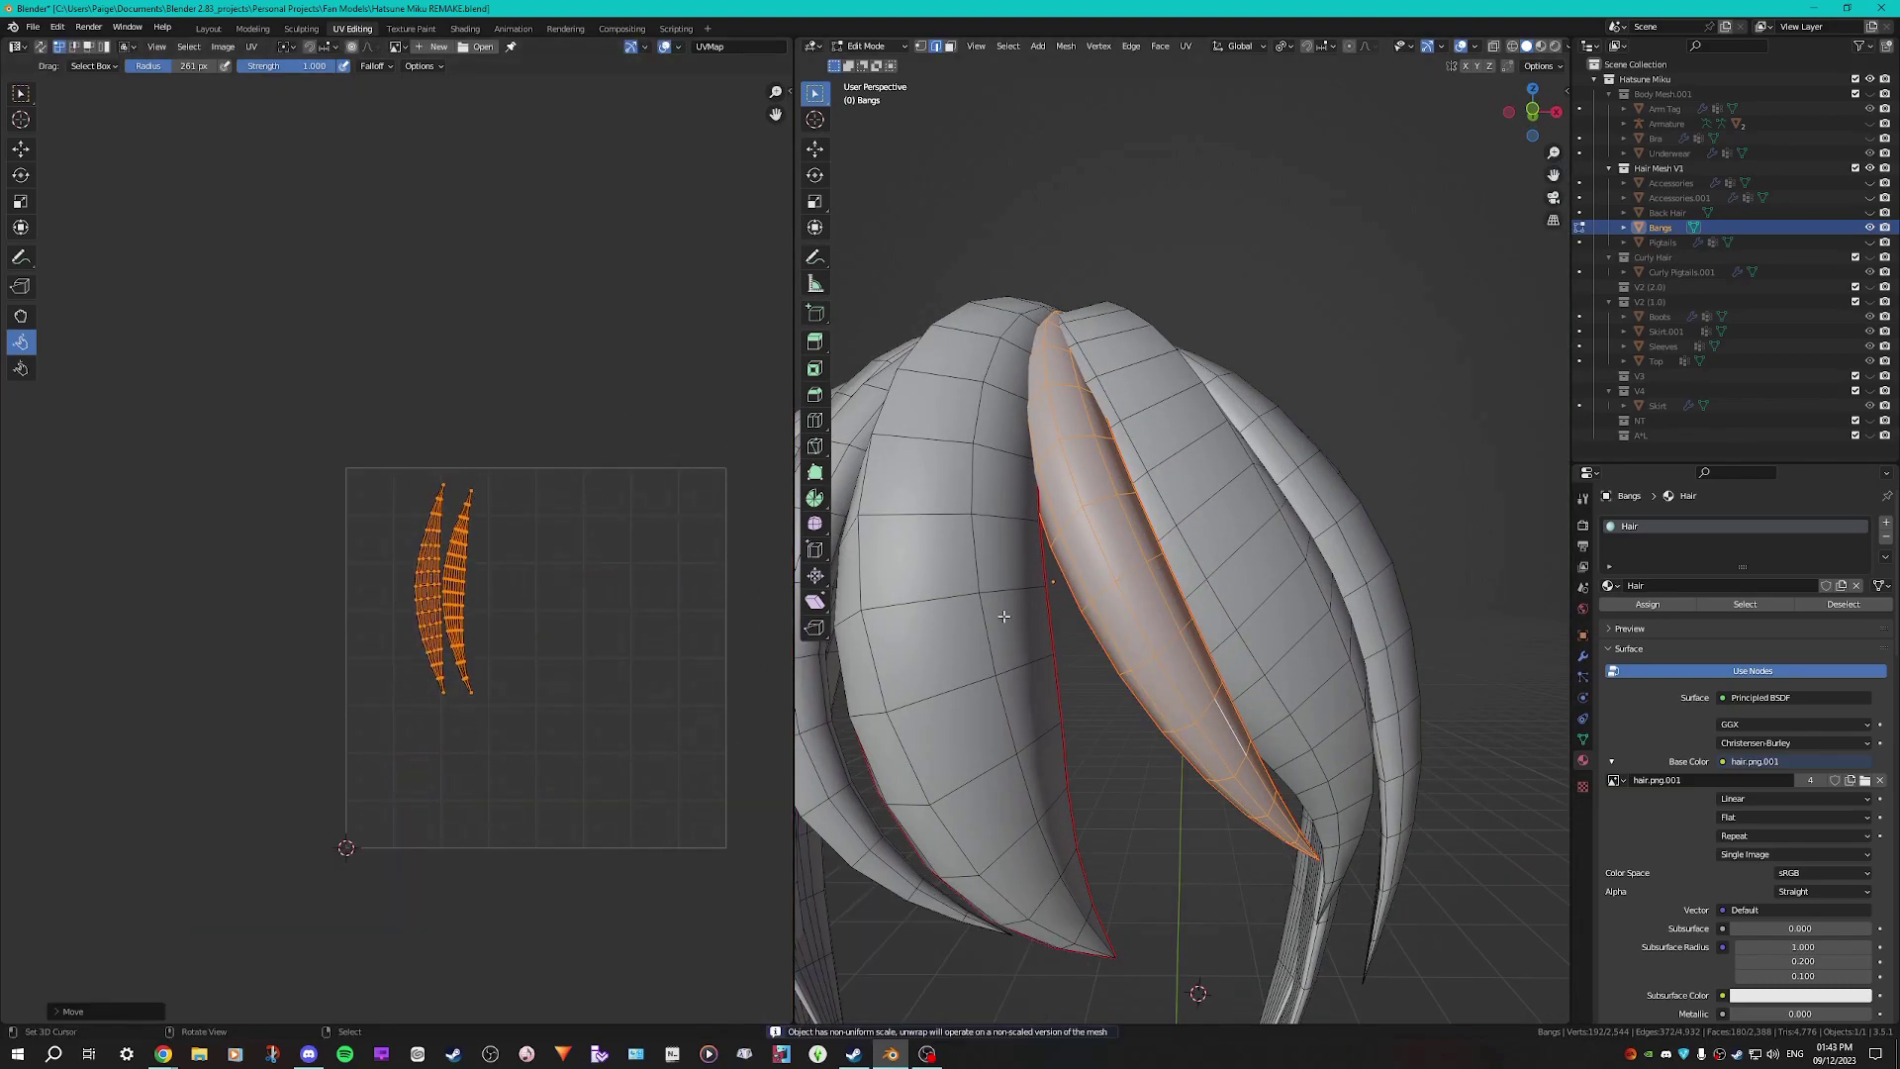
Add the central strand to the selection, then scale down the thin strand's two UV islands and place them beside the central strand's islands
key(l)
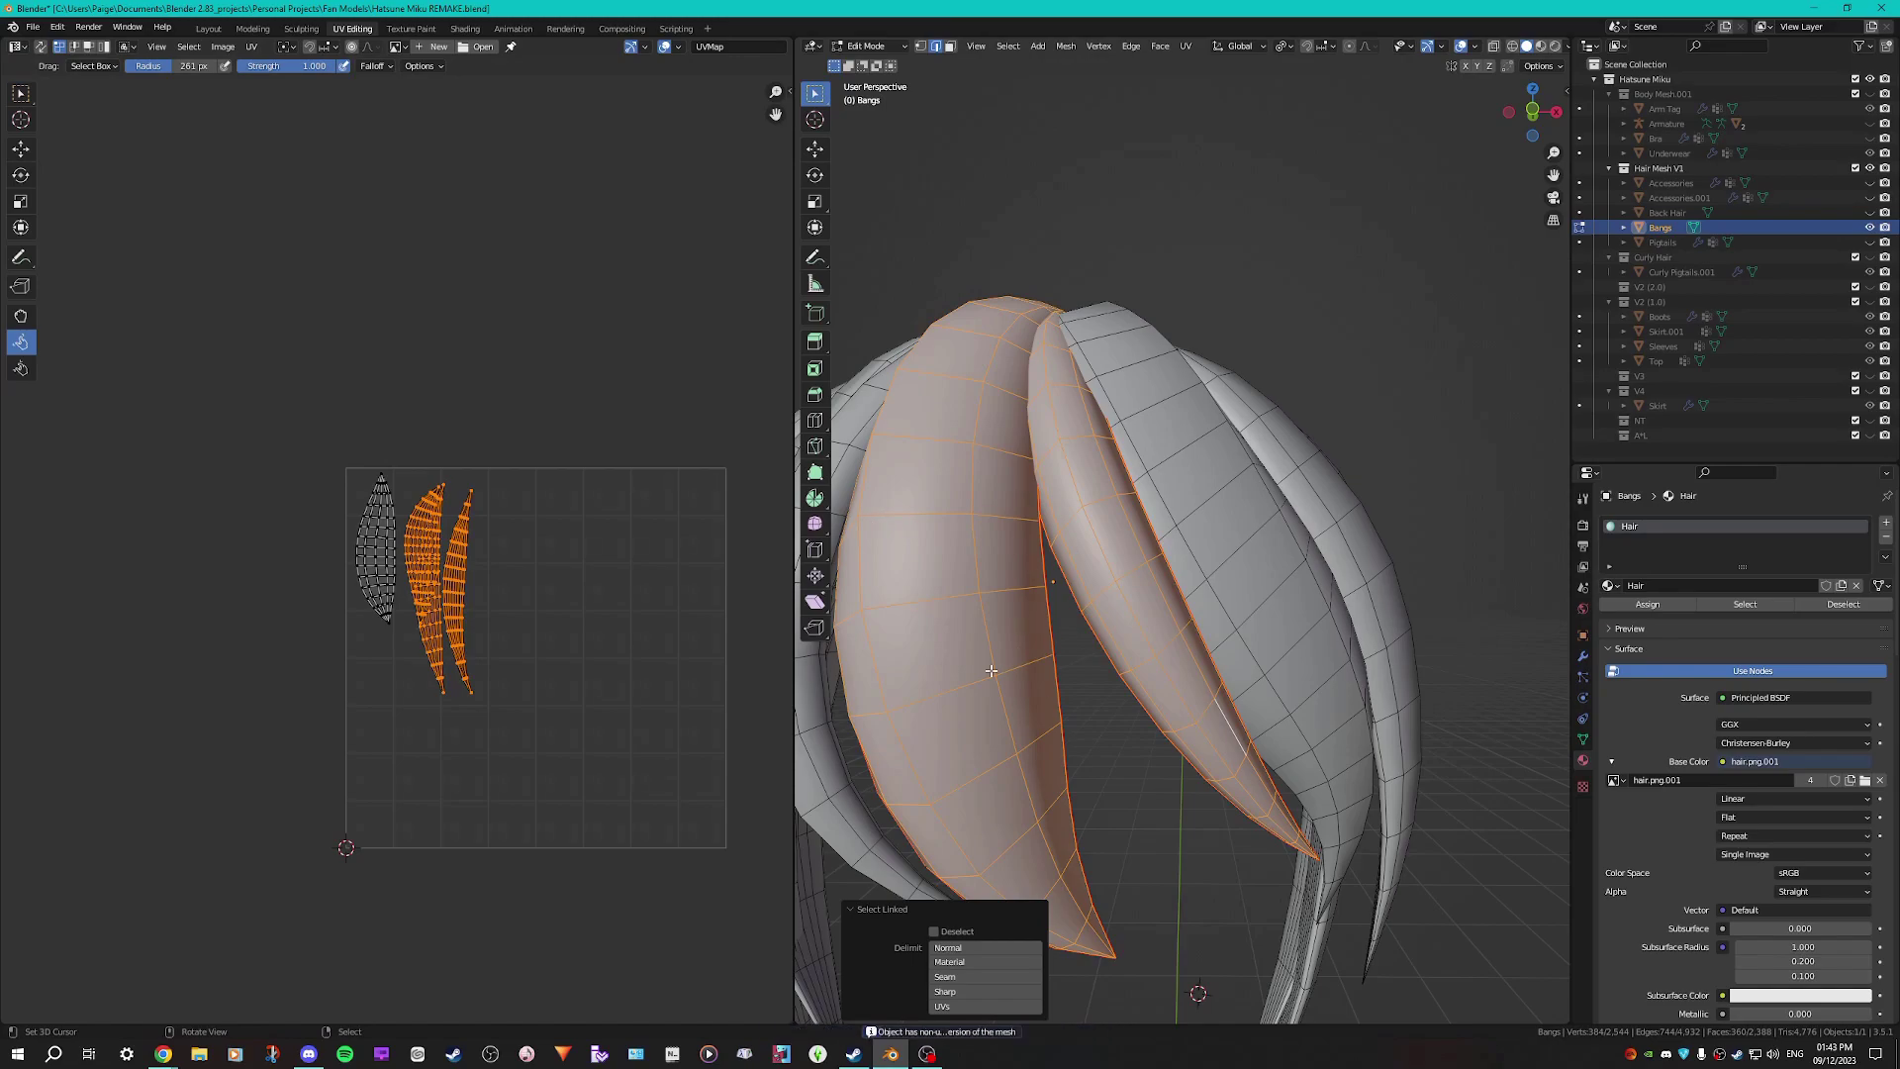
scroll(607, 649, up, 4)
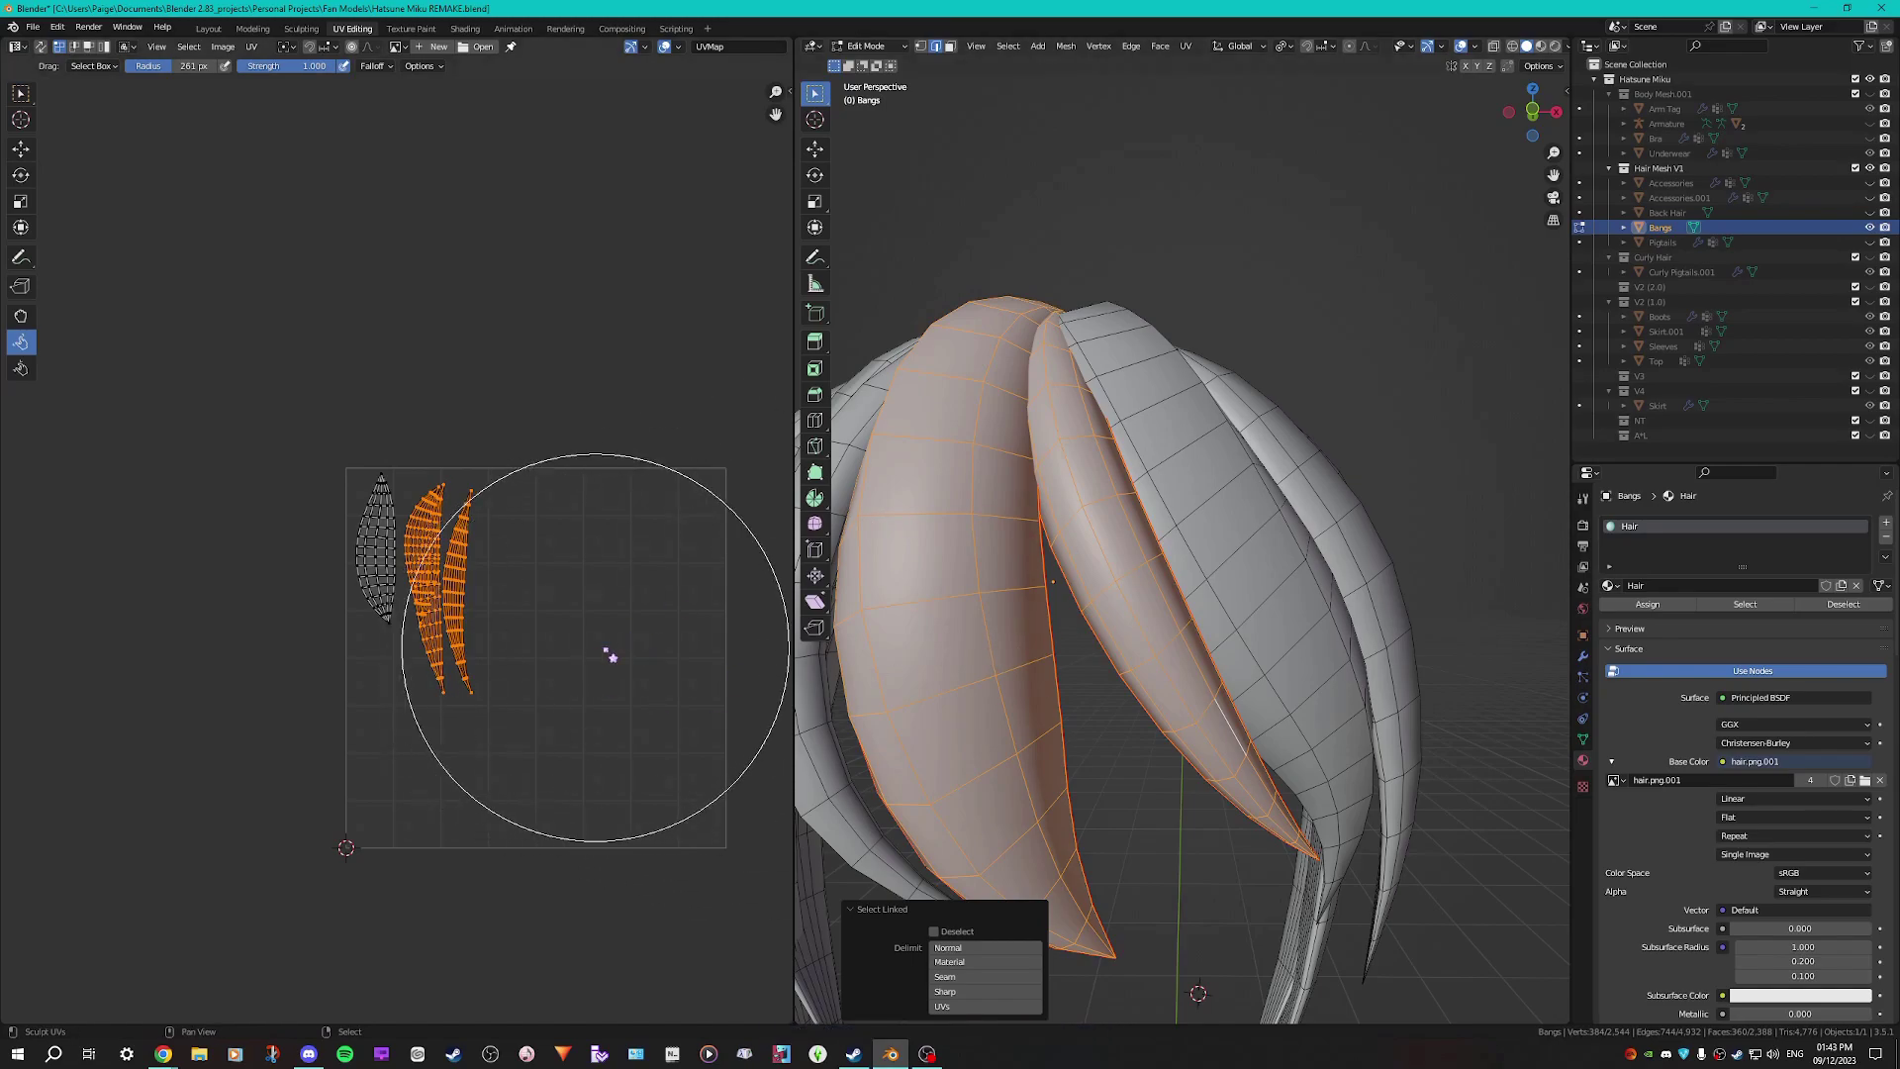
key(shift+l)
key(l)
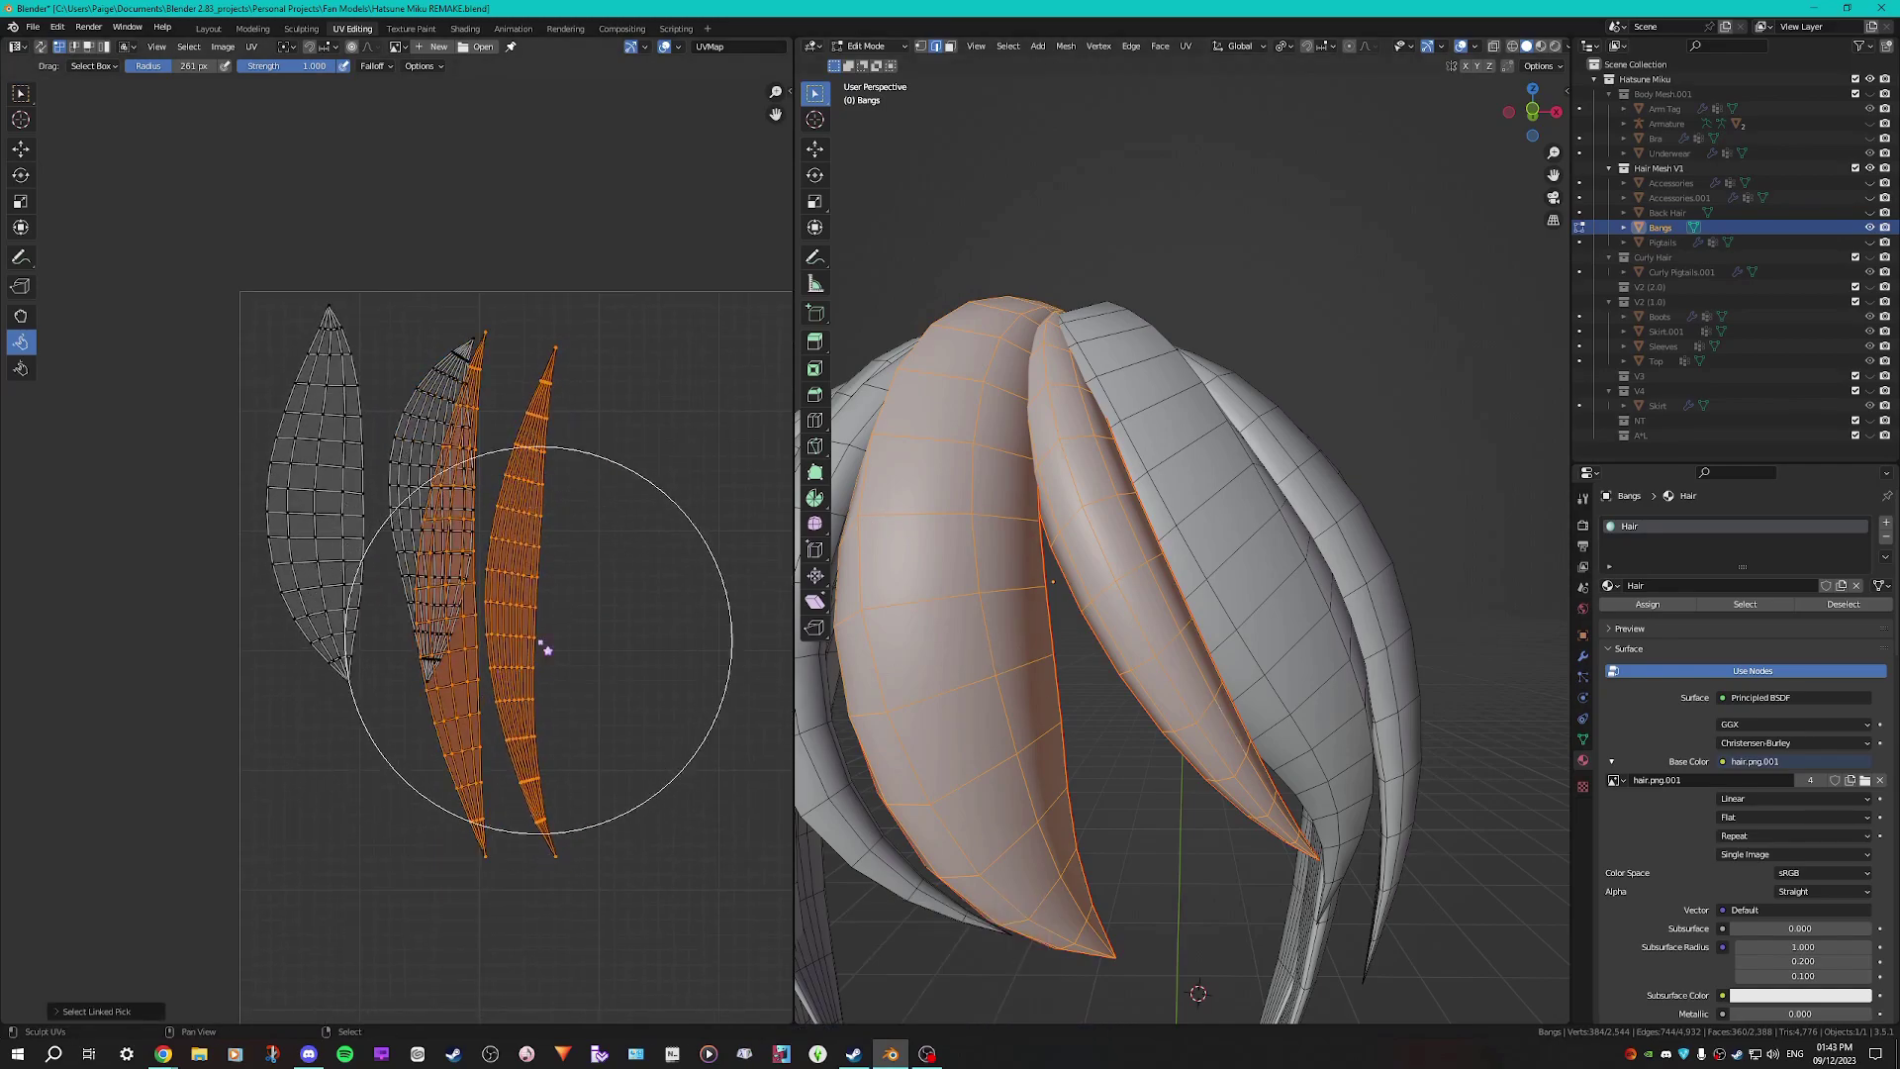
key(s)
click(535, 683)
key(g)
click(598, 572)
key(g)
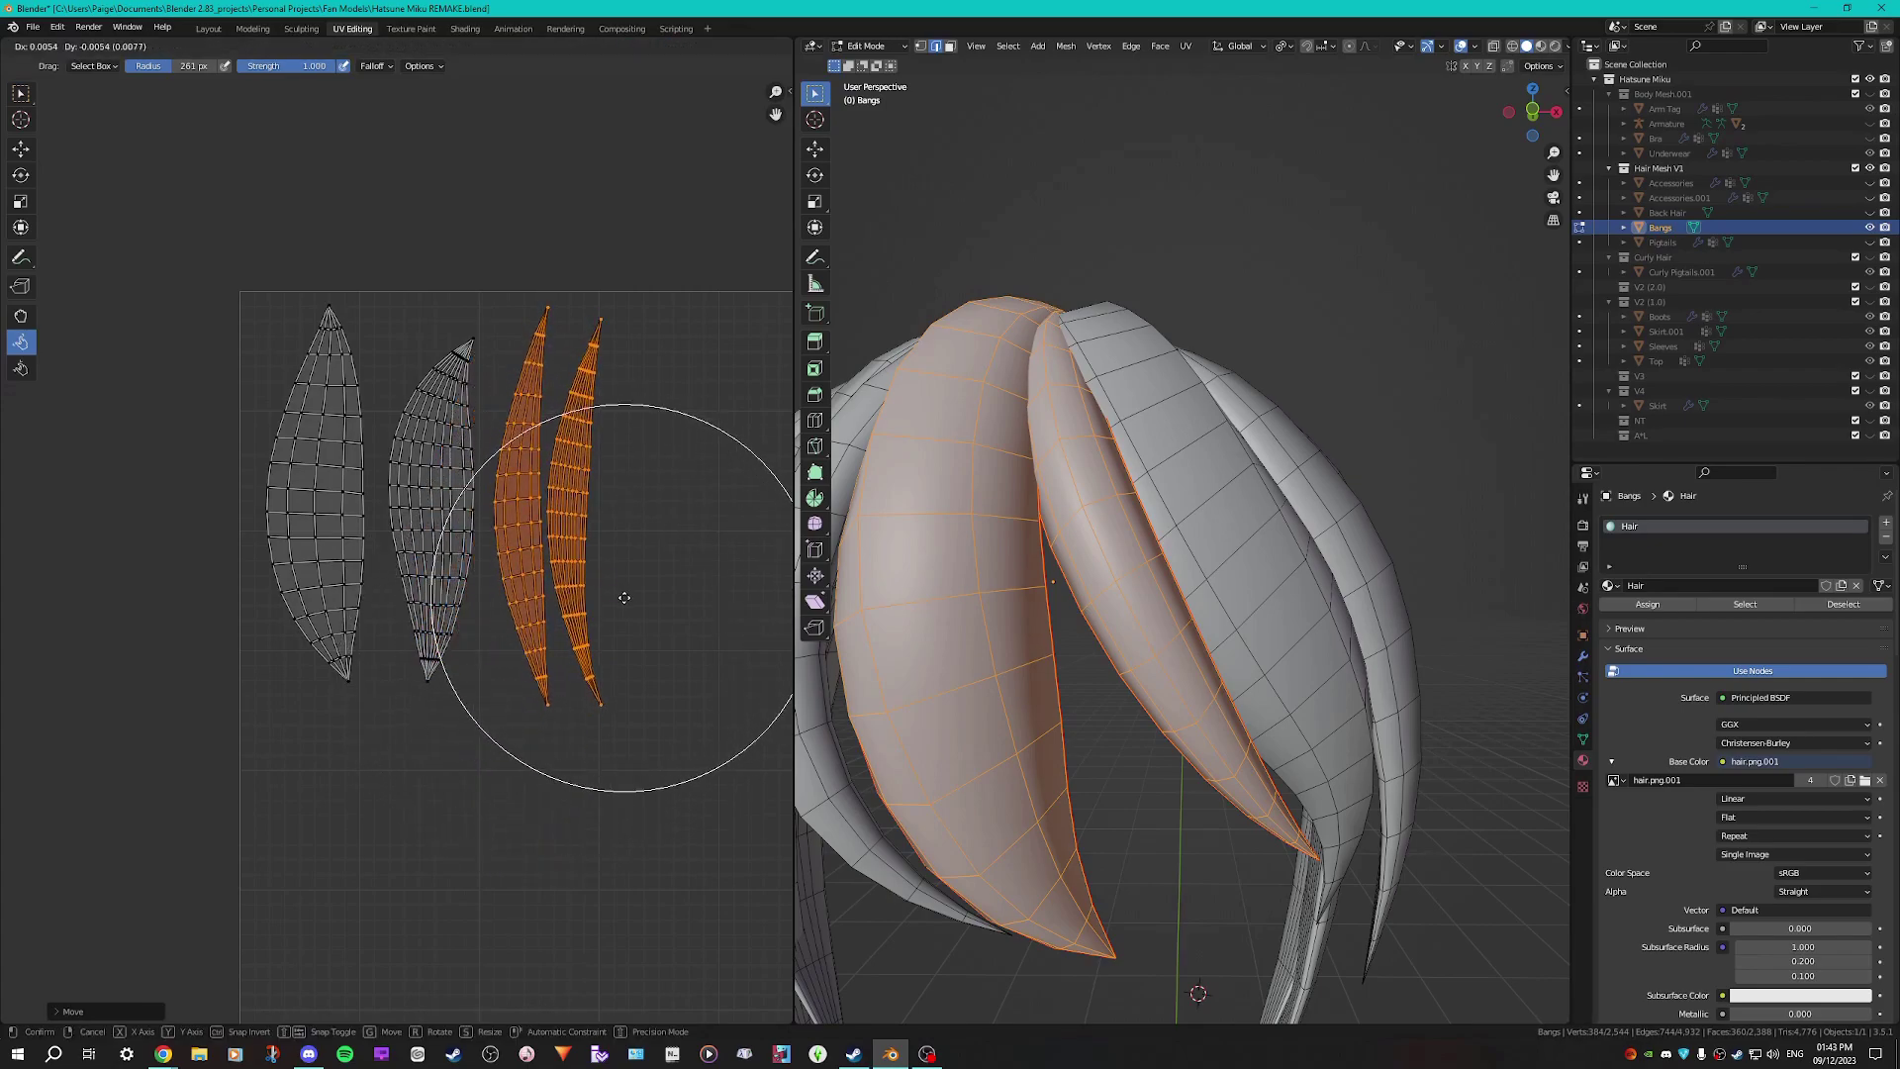
click(624, 601)
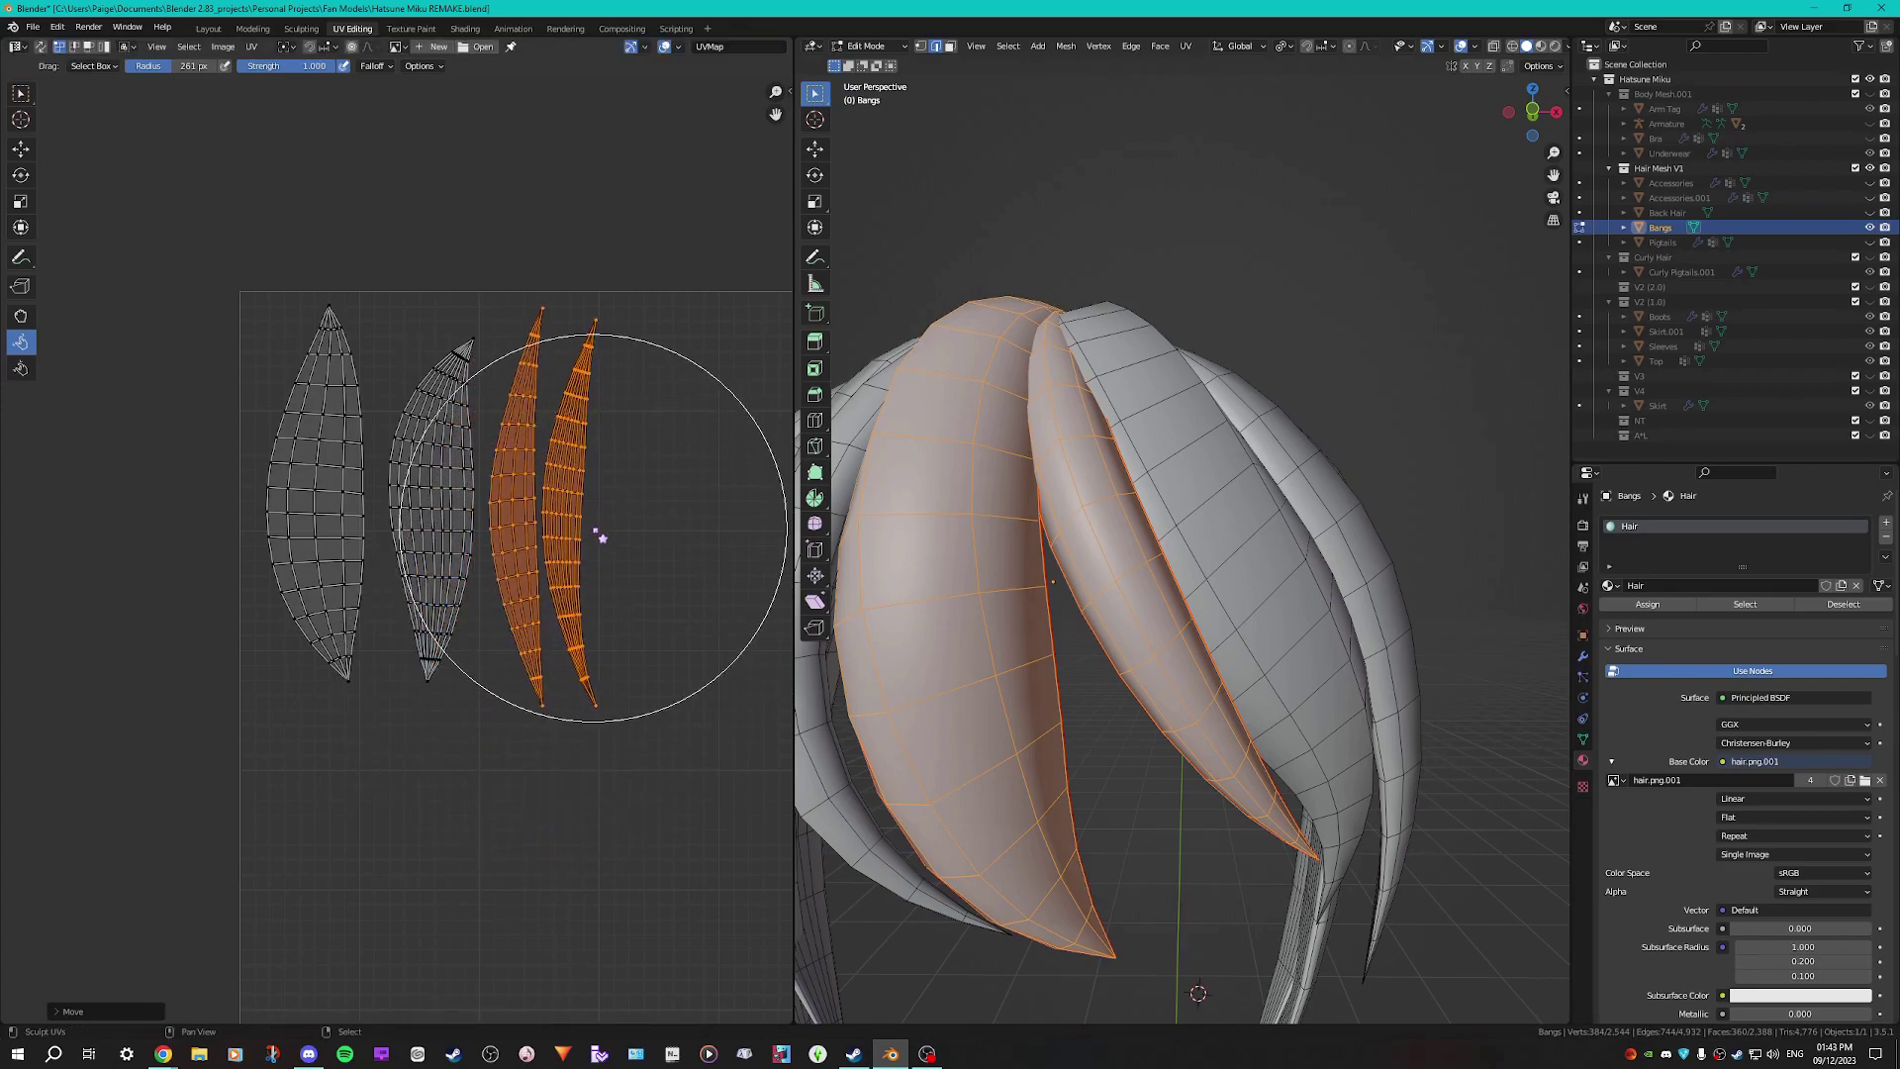
Shift the right-hand UV island of the thin strand slightly along X, away from its companion
key(shift+l)
scroll(555, 579, up, 3)
key(g)
key(x)
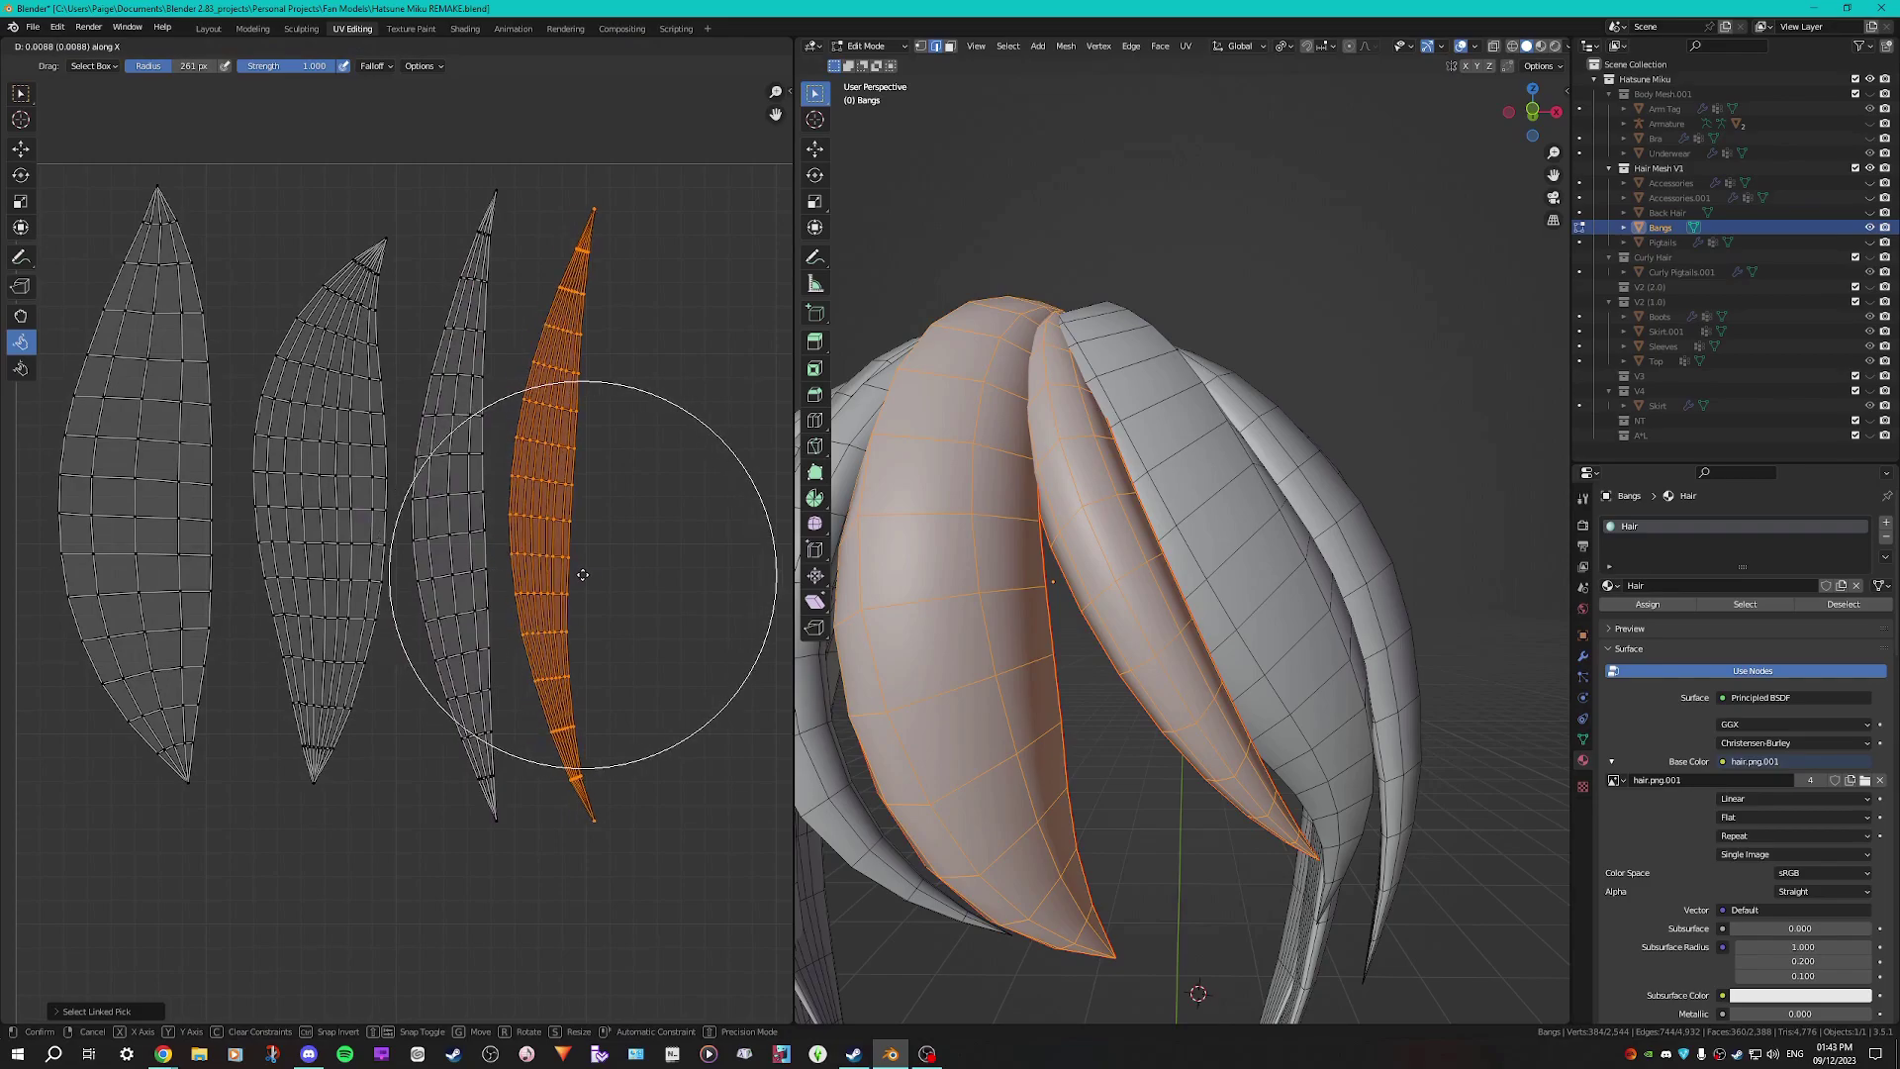
click(582, 576)
Mark the edge loops on both sides of the wide strand next to the thin one as a seam
middle_drag(1040, 603, 1222, 559)
alt+right_click(1216, 630)
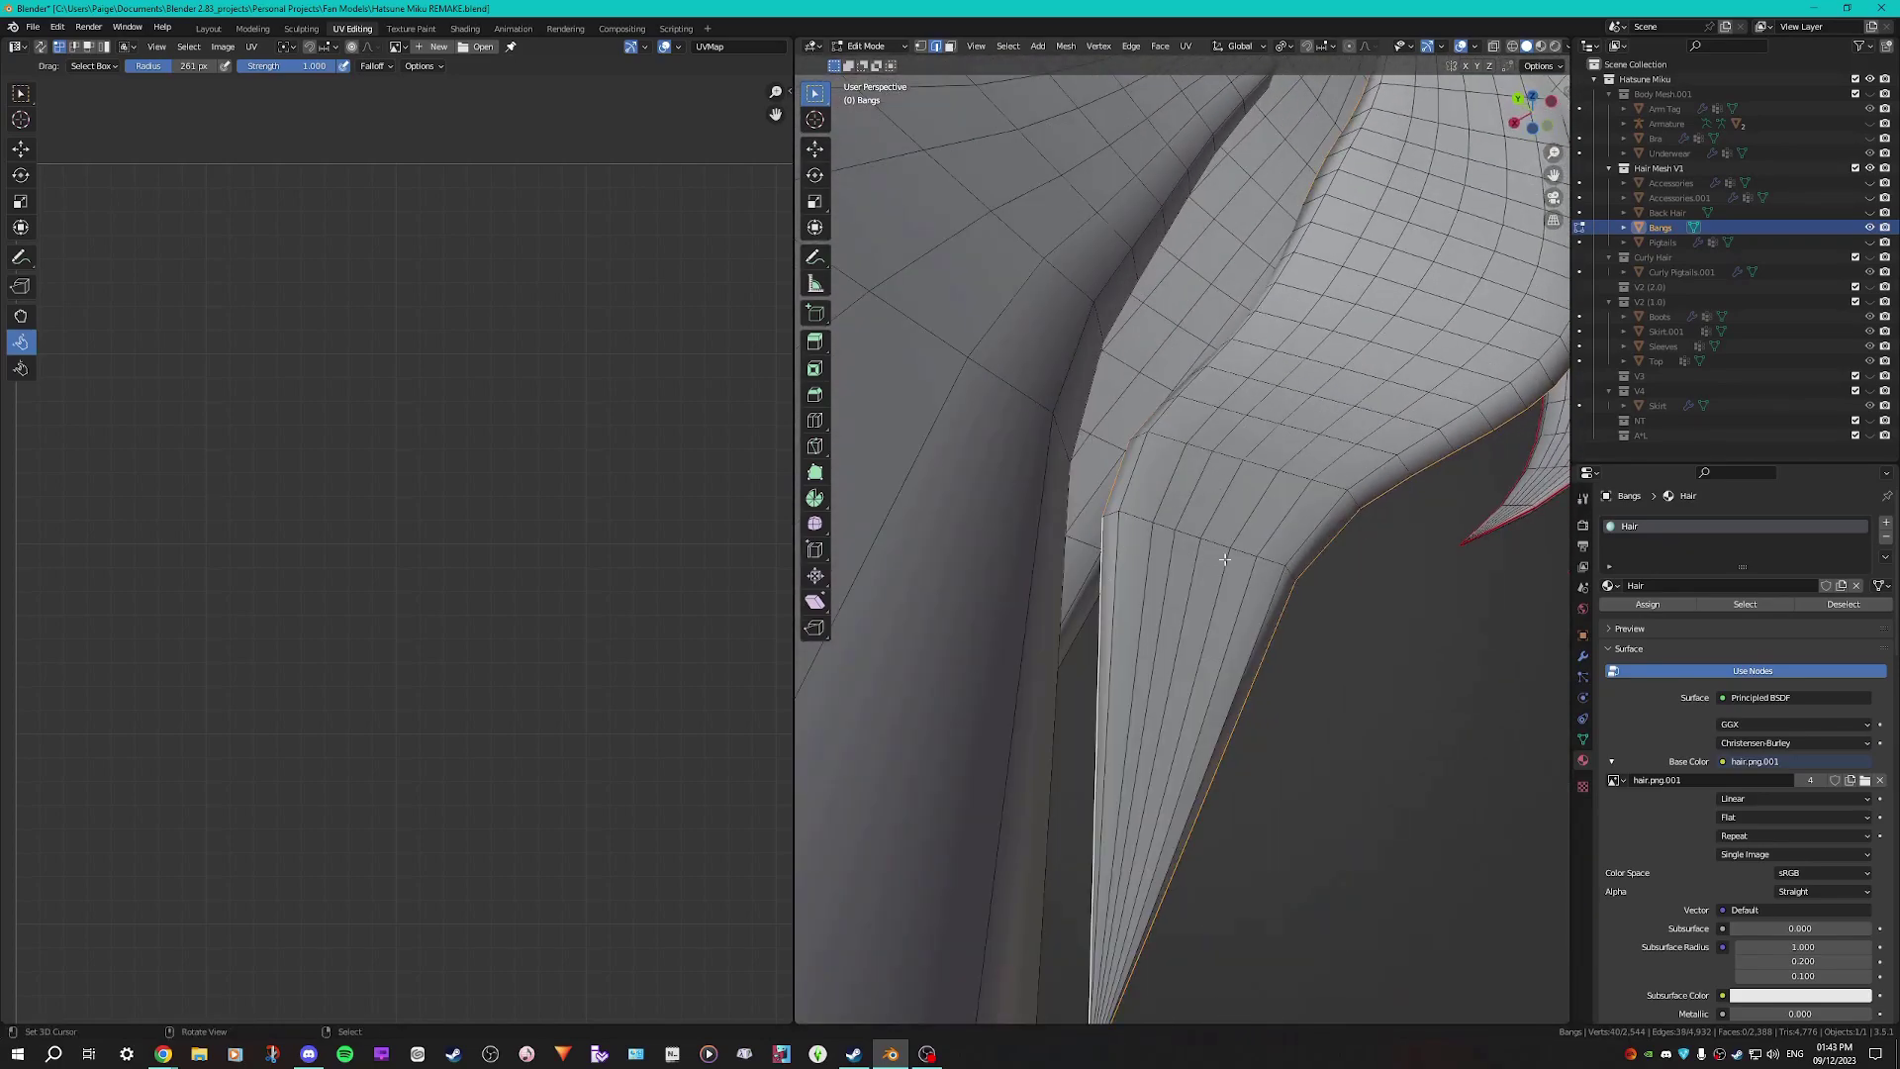
right_click(1222, 564)
click(1222, 564)
click(1274, 495)
Select all linked geometry of the wide strand and unwrap it along its seam
key(l)
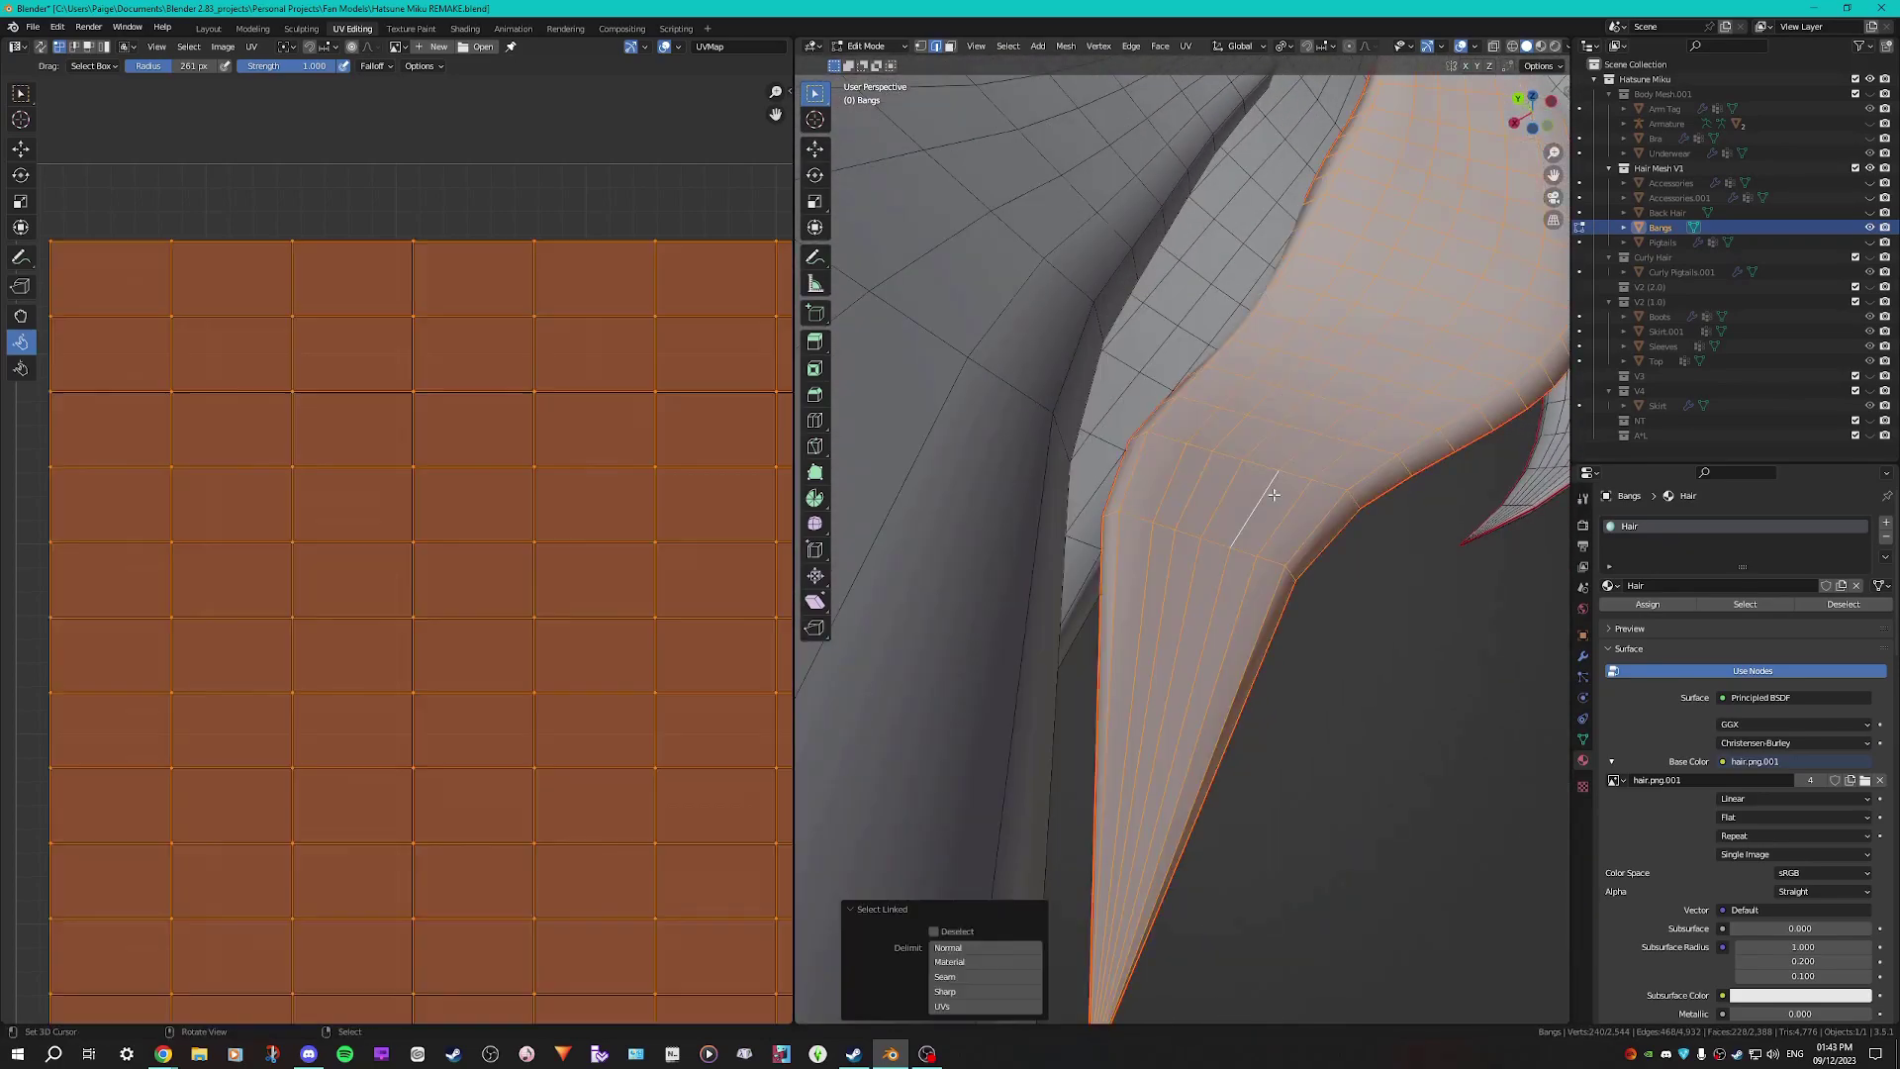
key(u)
click(1268, 491)
scroll(1264, 500, down, 5)
Add the two finished strands to the selection, then scale down the wide strand's two islands and place them beside the thin strand's islands
key(l)
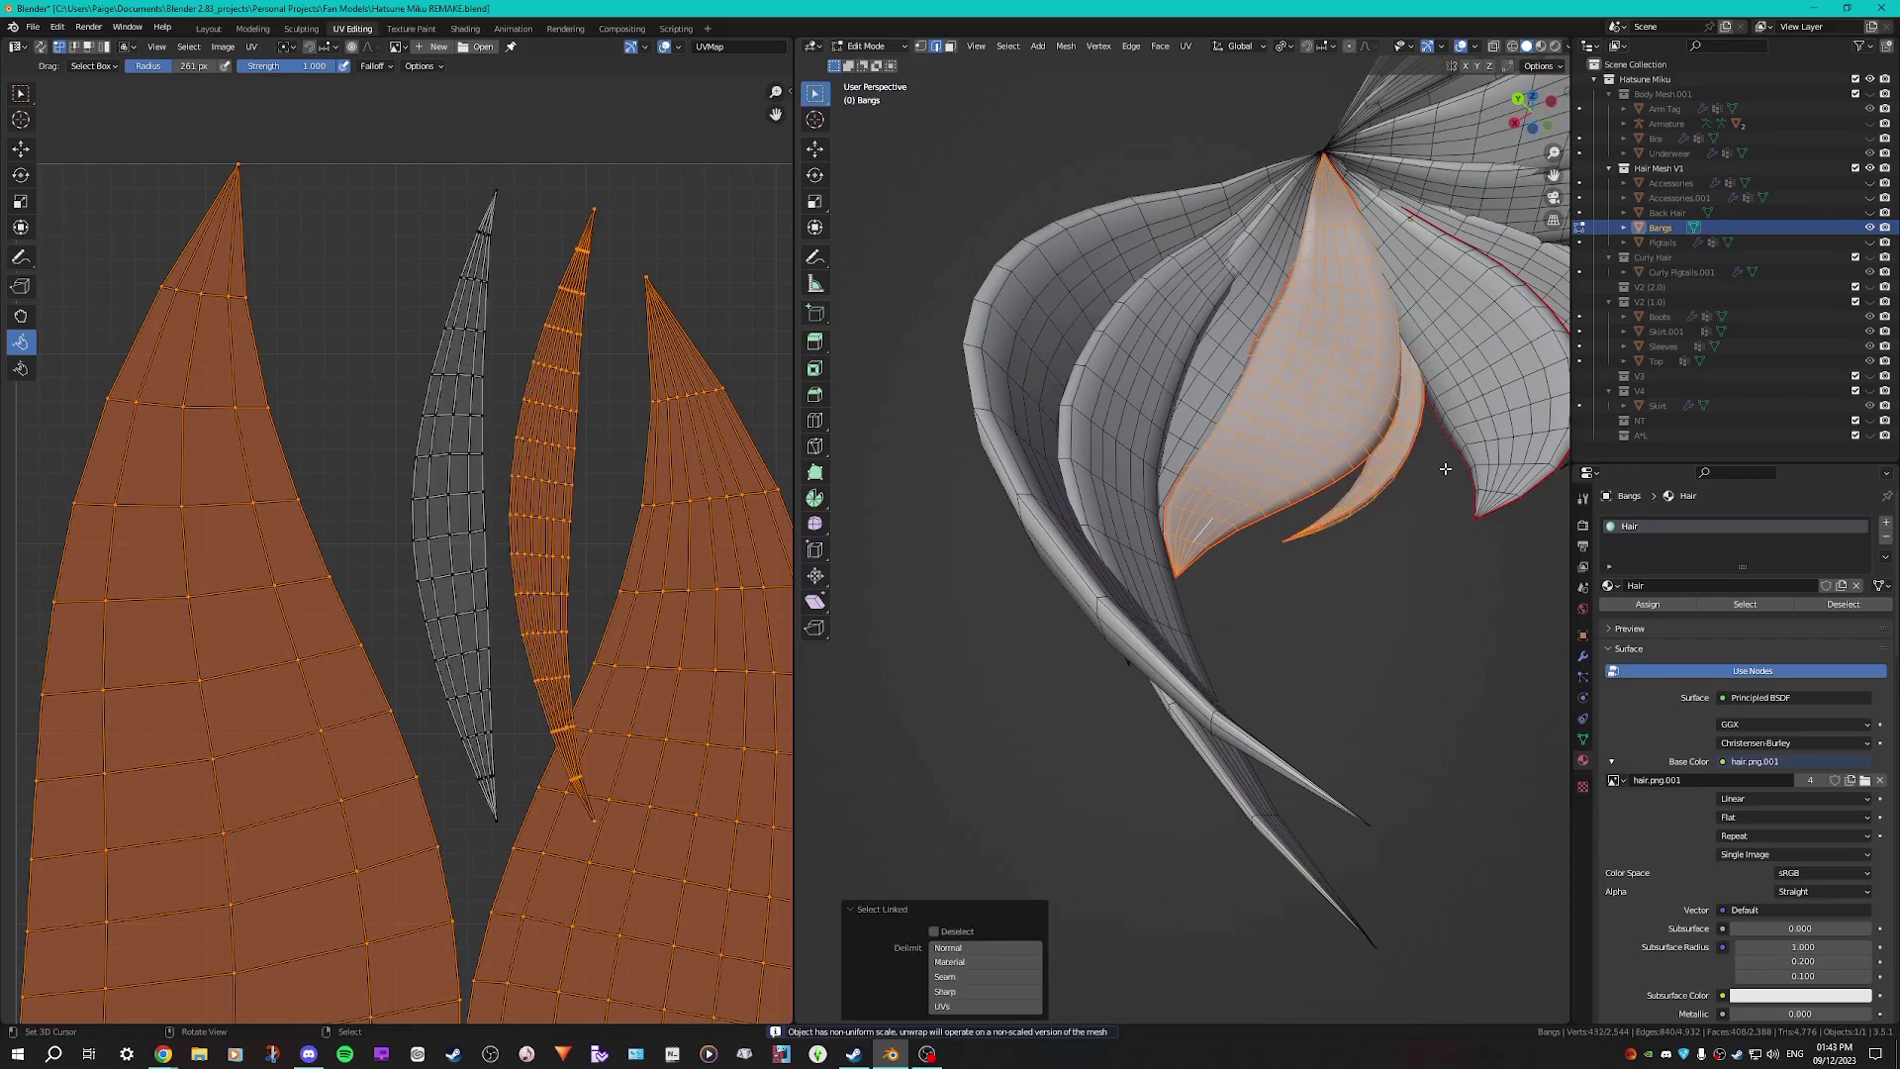
key(l)
scroll(618, 520, down, 5)
right_click(534, 651)
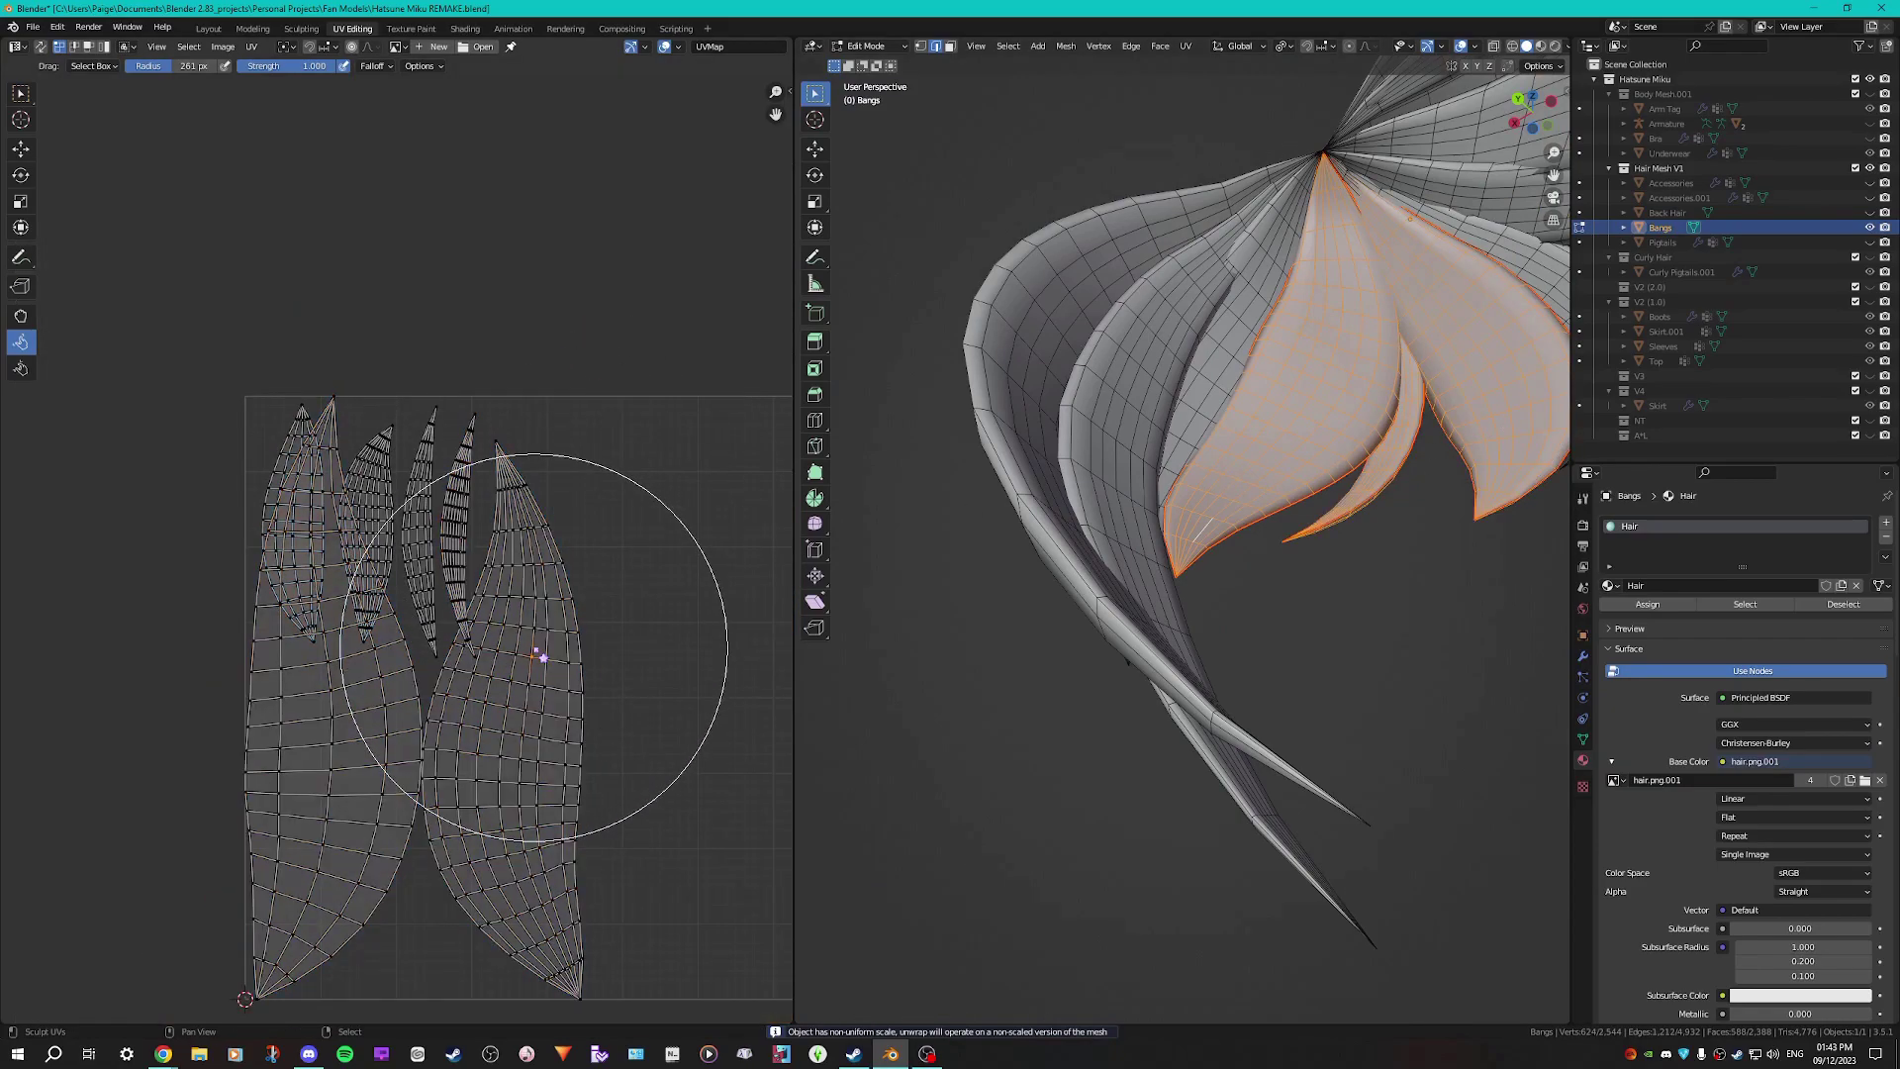
key(l)
key(l)
key(s)
click(479, 707)
key(g)
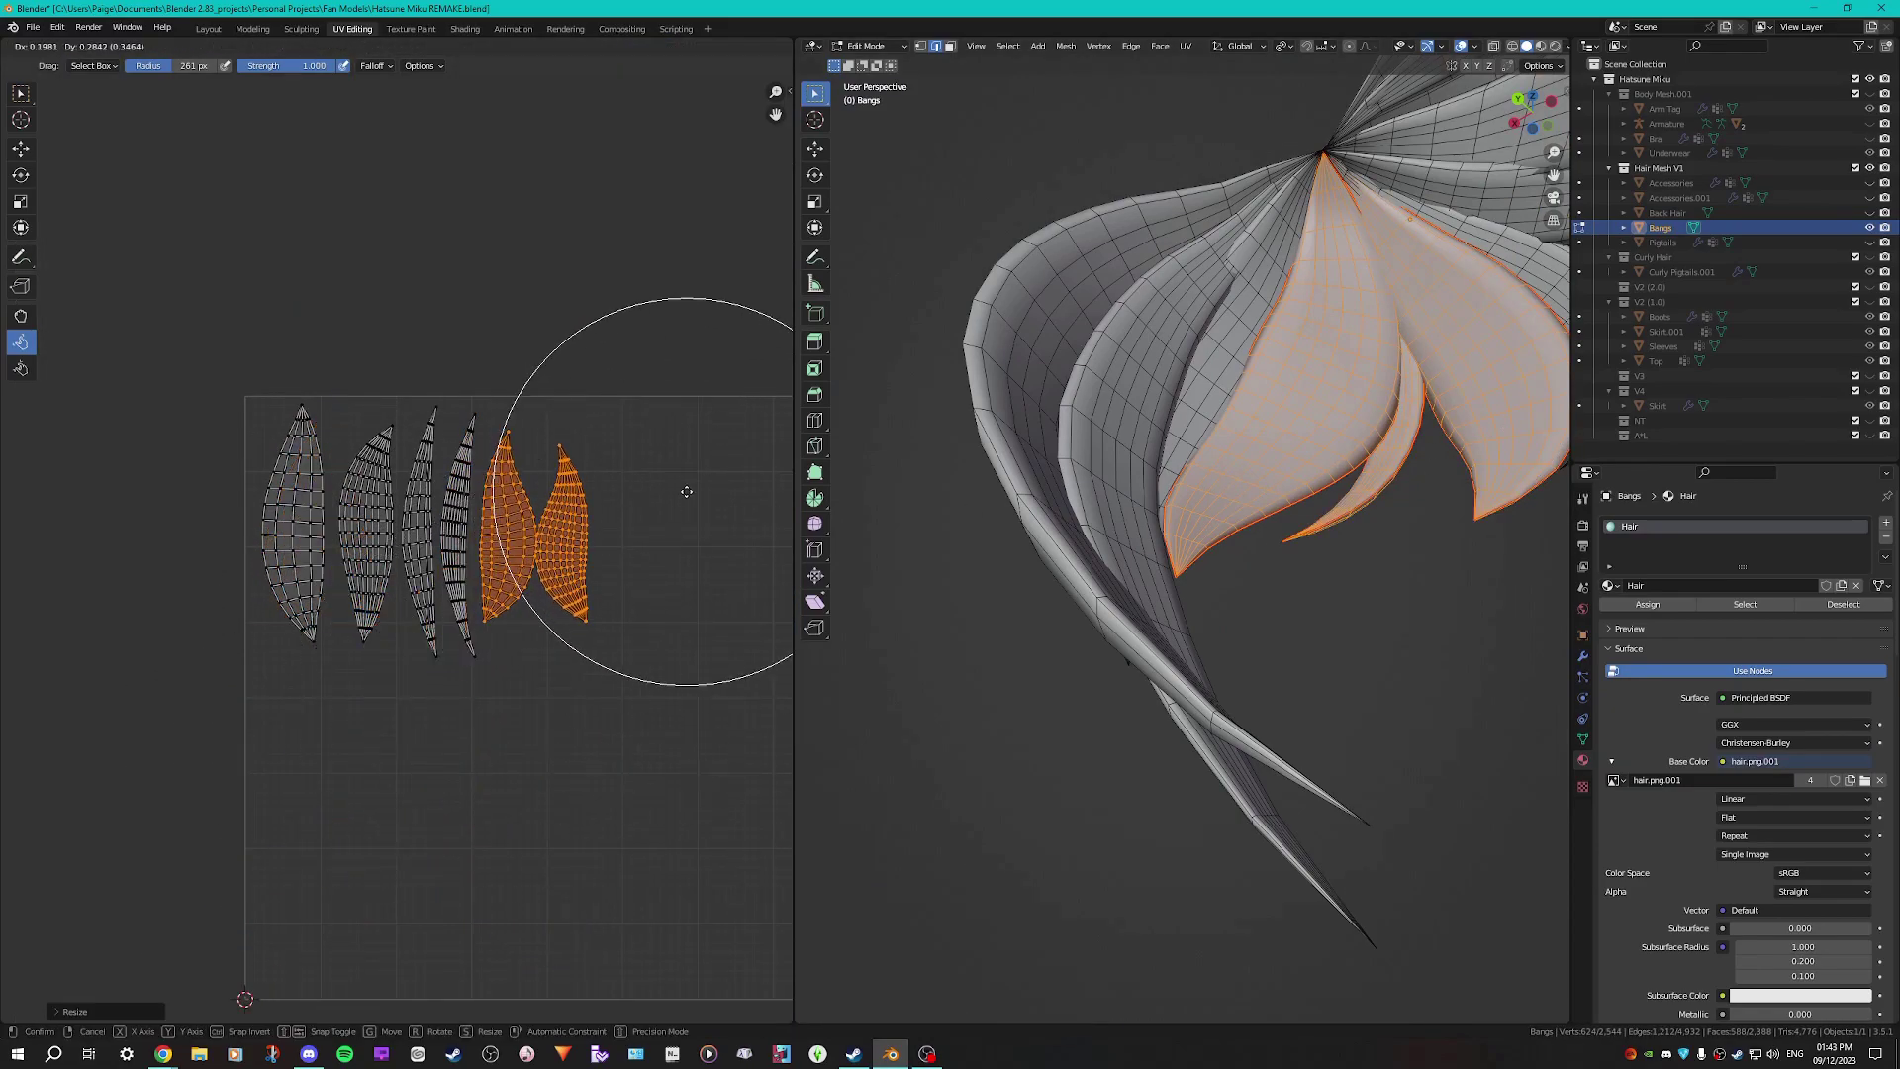
click(700, 494)
key(s)
click(717, 514)
Select only the right-hand island of the wide strand and move it away from its companion
key(alt+a)
key(l)
key(g)
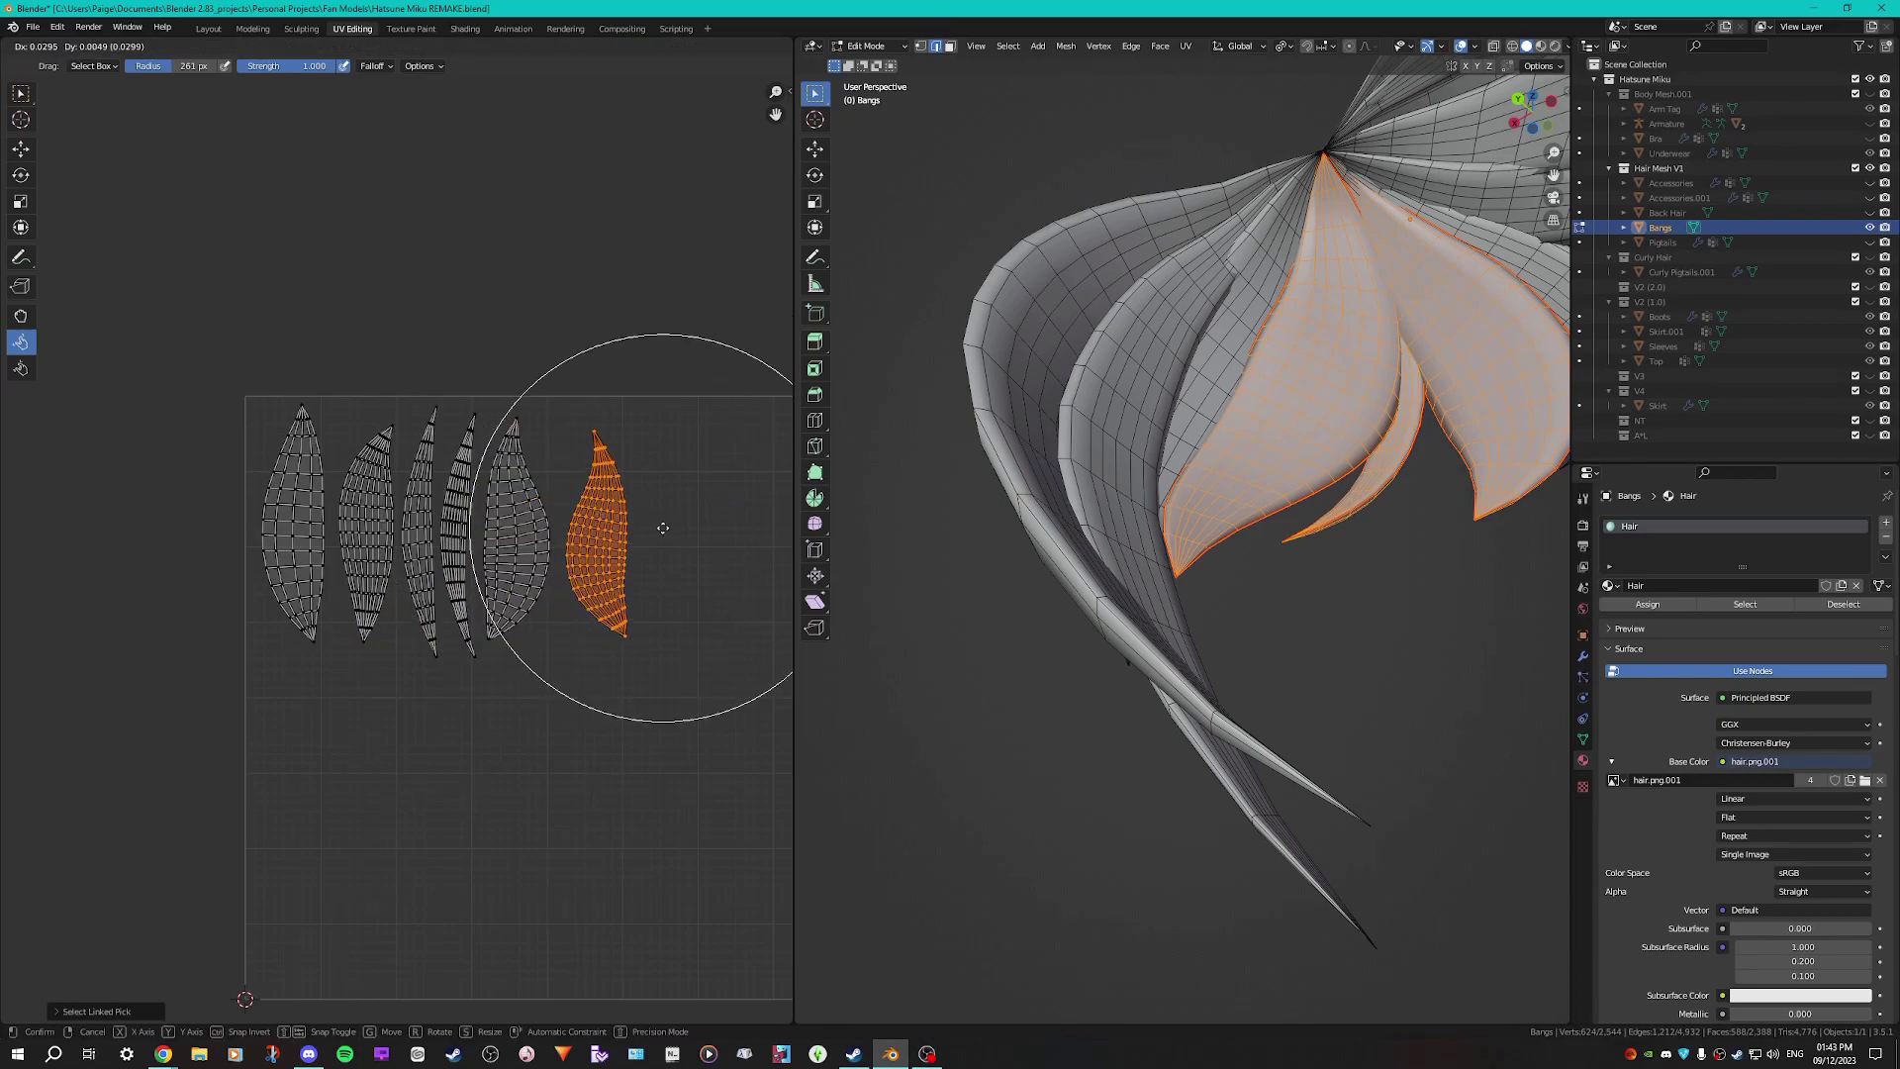
click(663, 524)
Try to rotate the wide strand's right-hand island and fit it against its companion
key(r)
click(653, 492)
key(g)
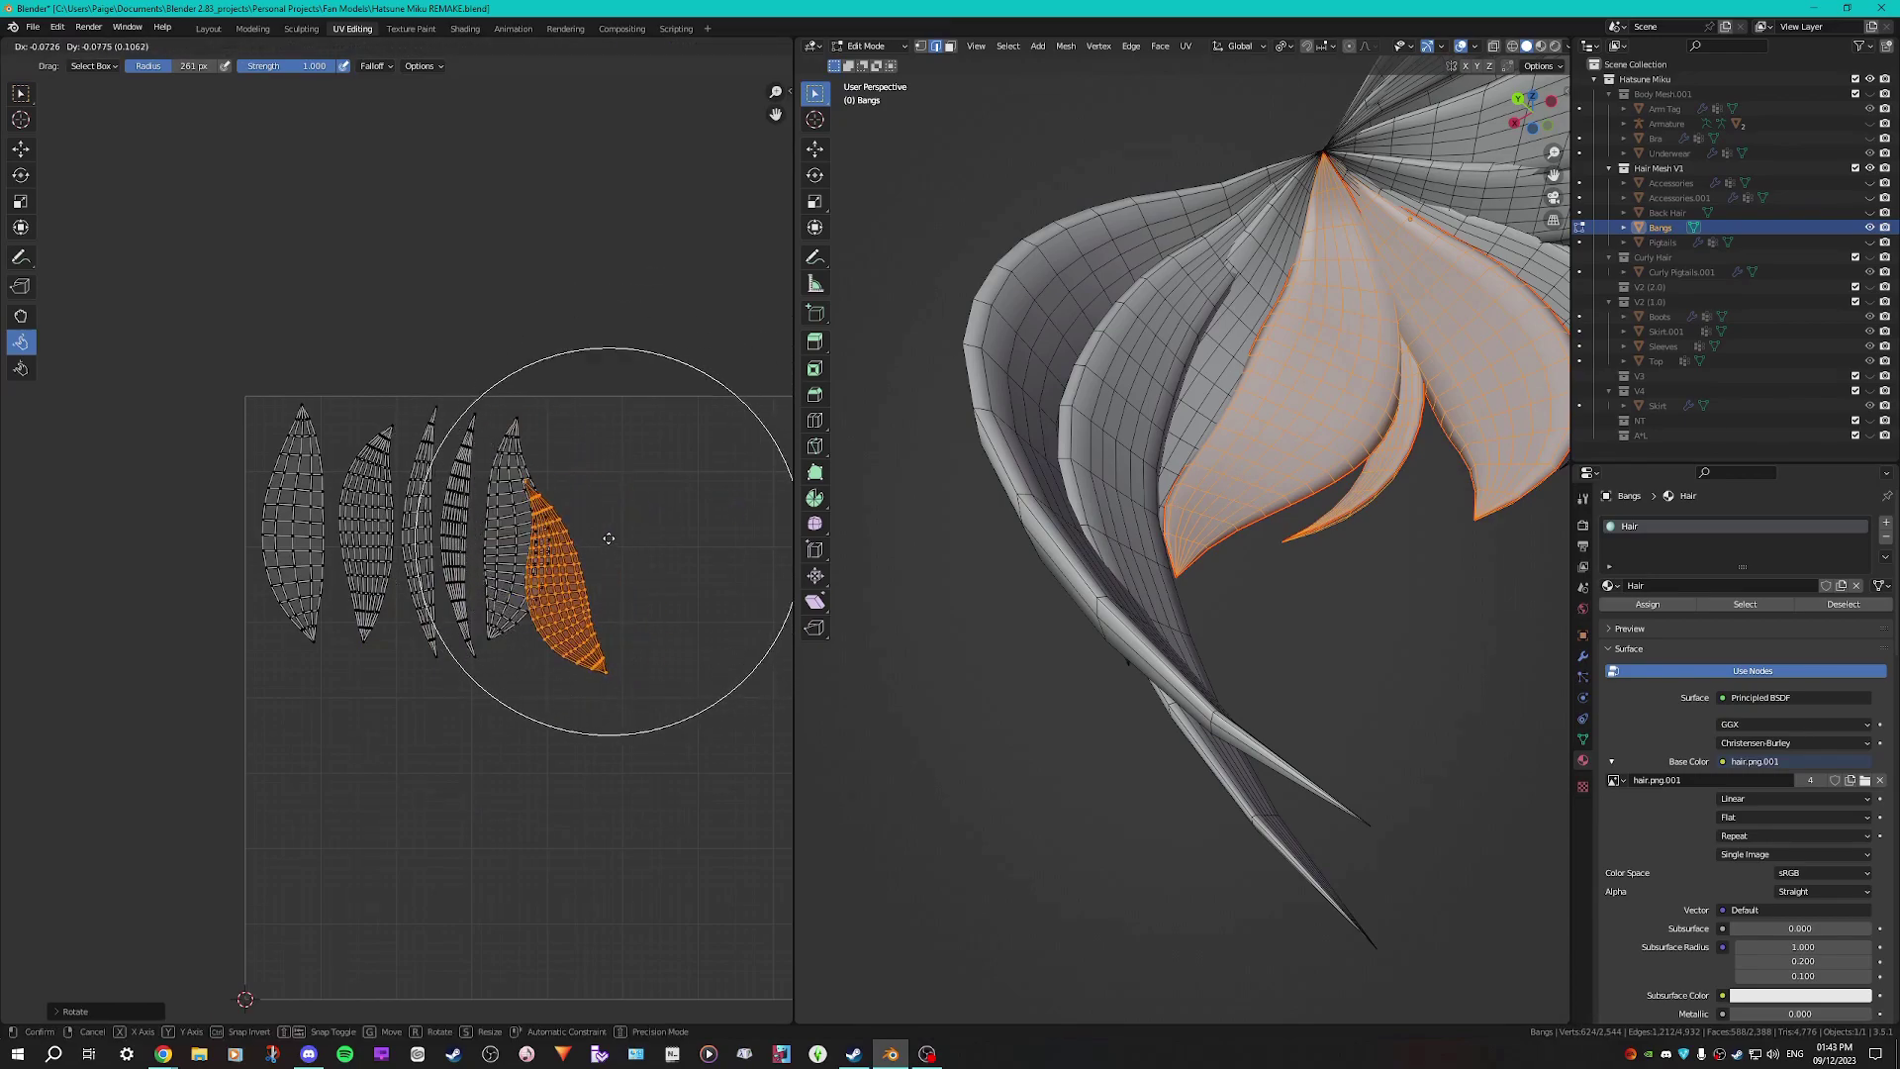
click(676, 514)
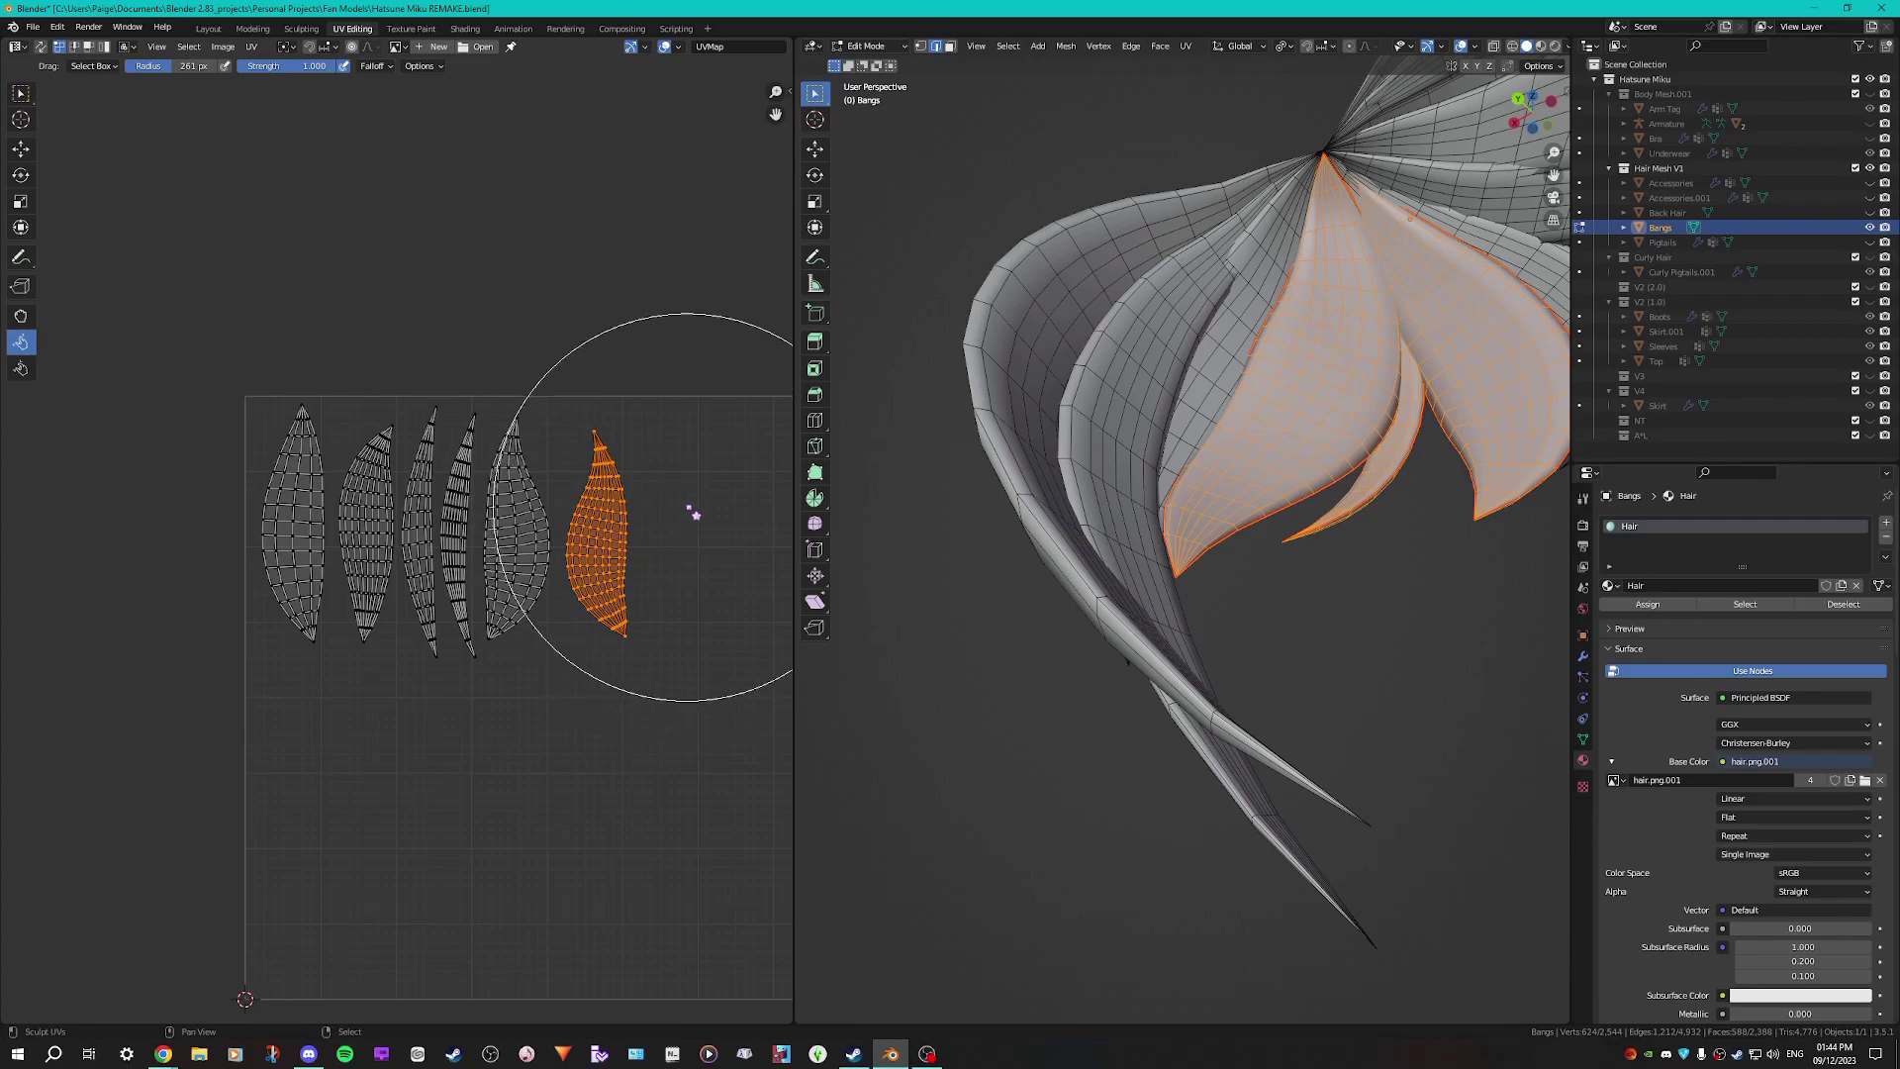
Save the file and move the wide strand's left-hand island to the other side of its companion
key(ctrl+s)
middle_drag(679, 517, 505, 568)
scroll(615, 581, up, 4)
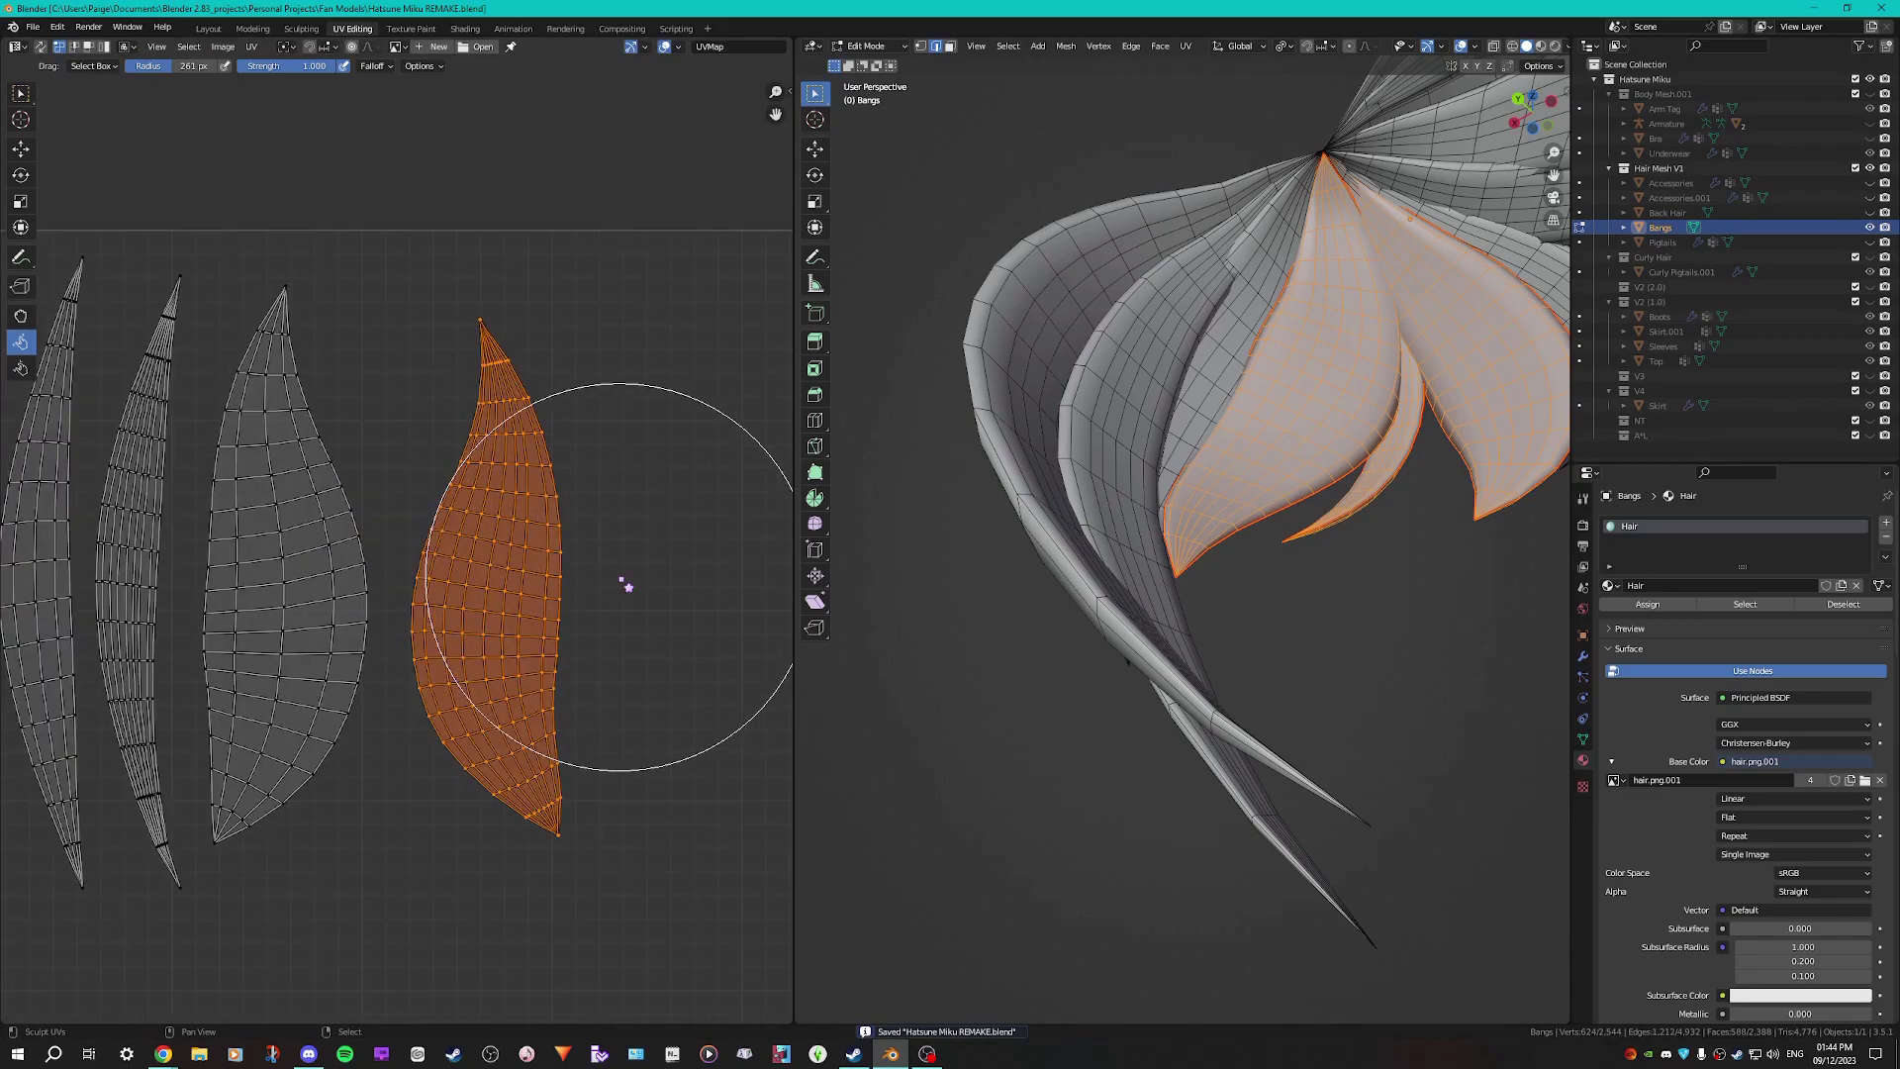
scroll(627, 587, down, 2)
key(g)
click(530, 591)
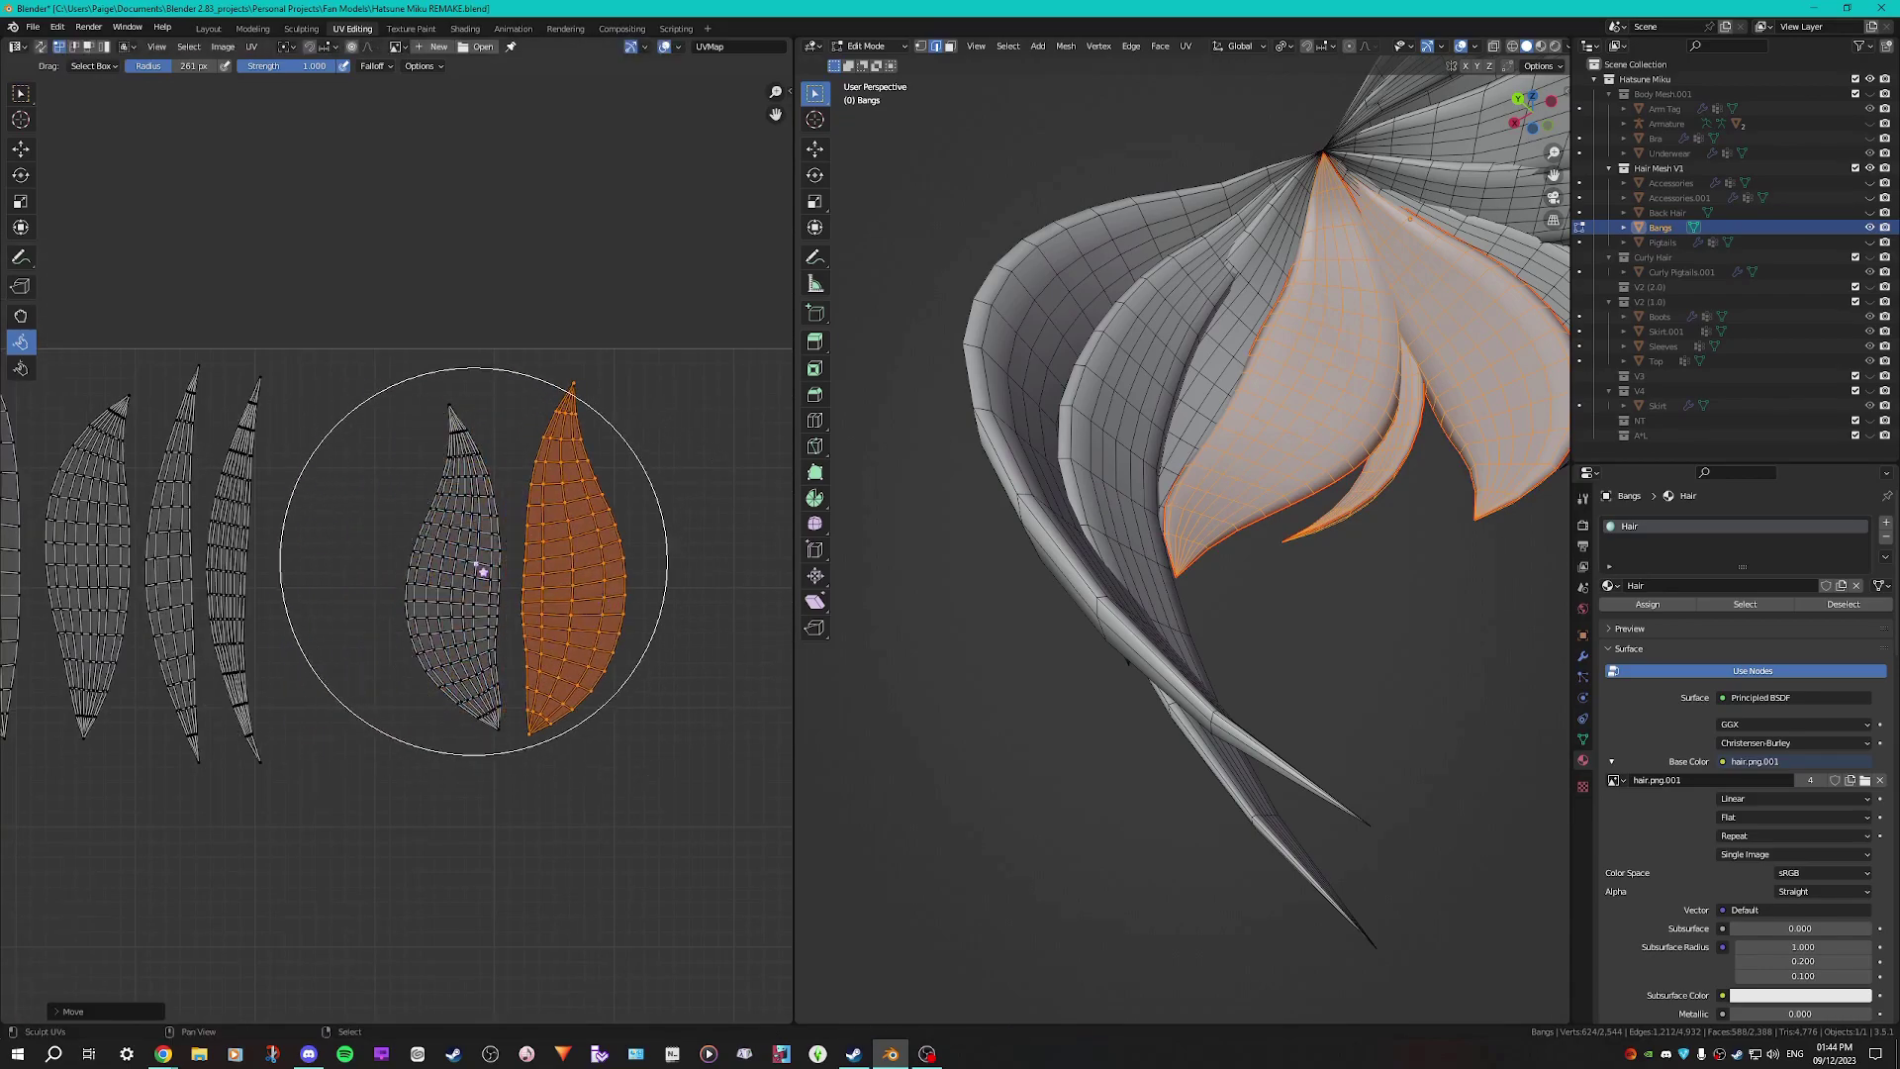
Move the wide strand's two islands next to the row and scale them up slightly to match the neighbouring islands' height
key(g)
click(434, 594)
key(s)
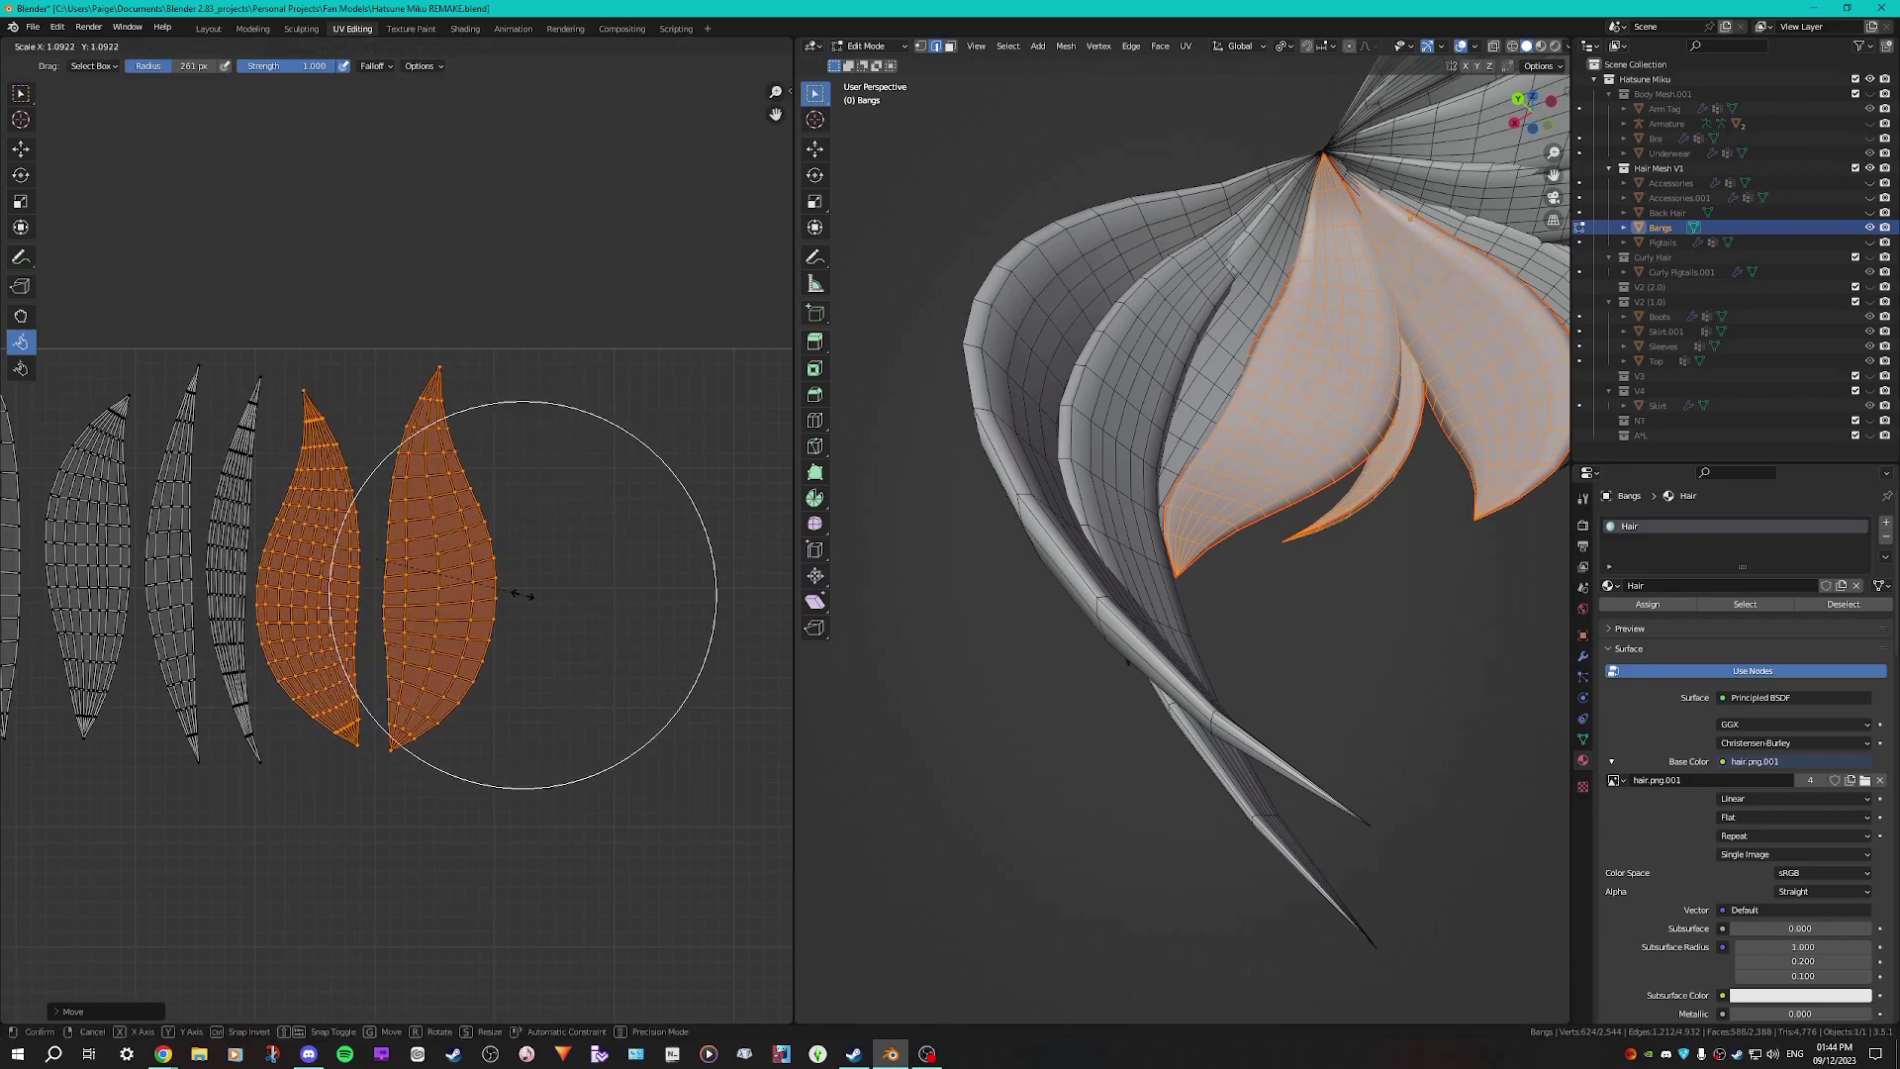
click(522, 595)
key(g)
click(530, 594)
key(s)
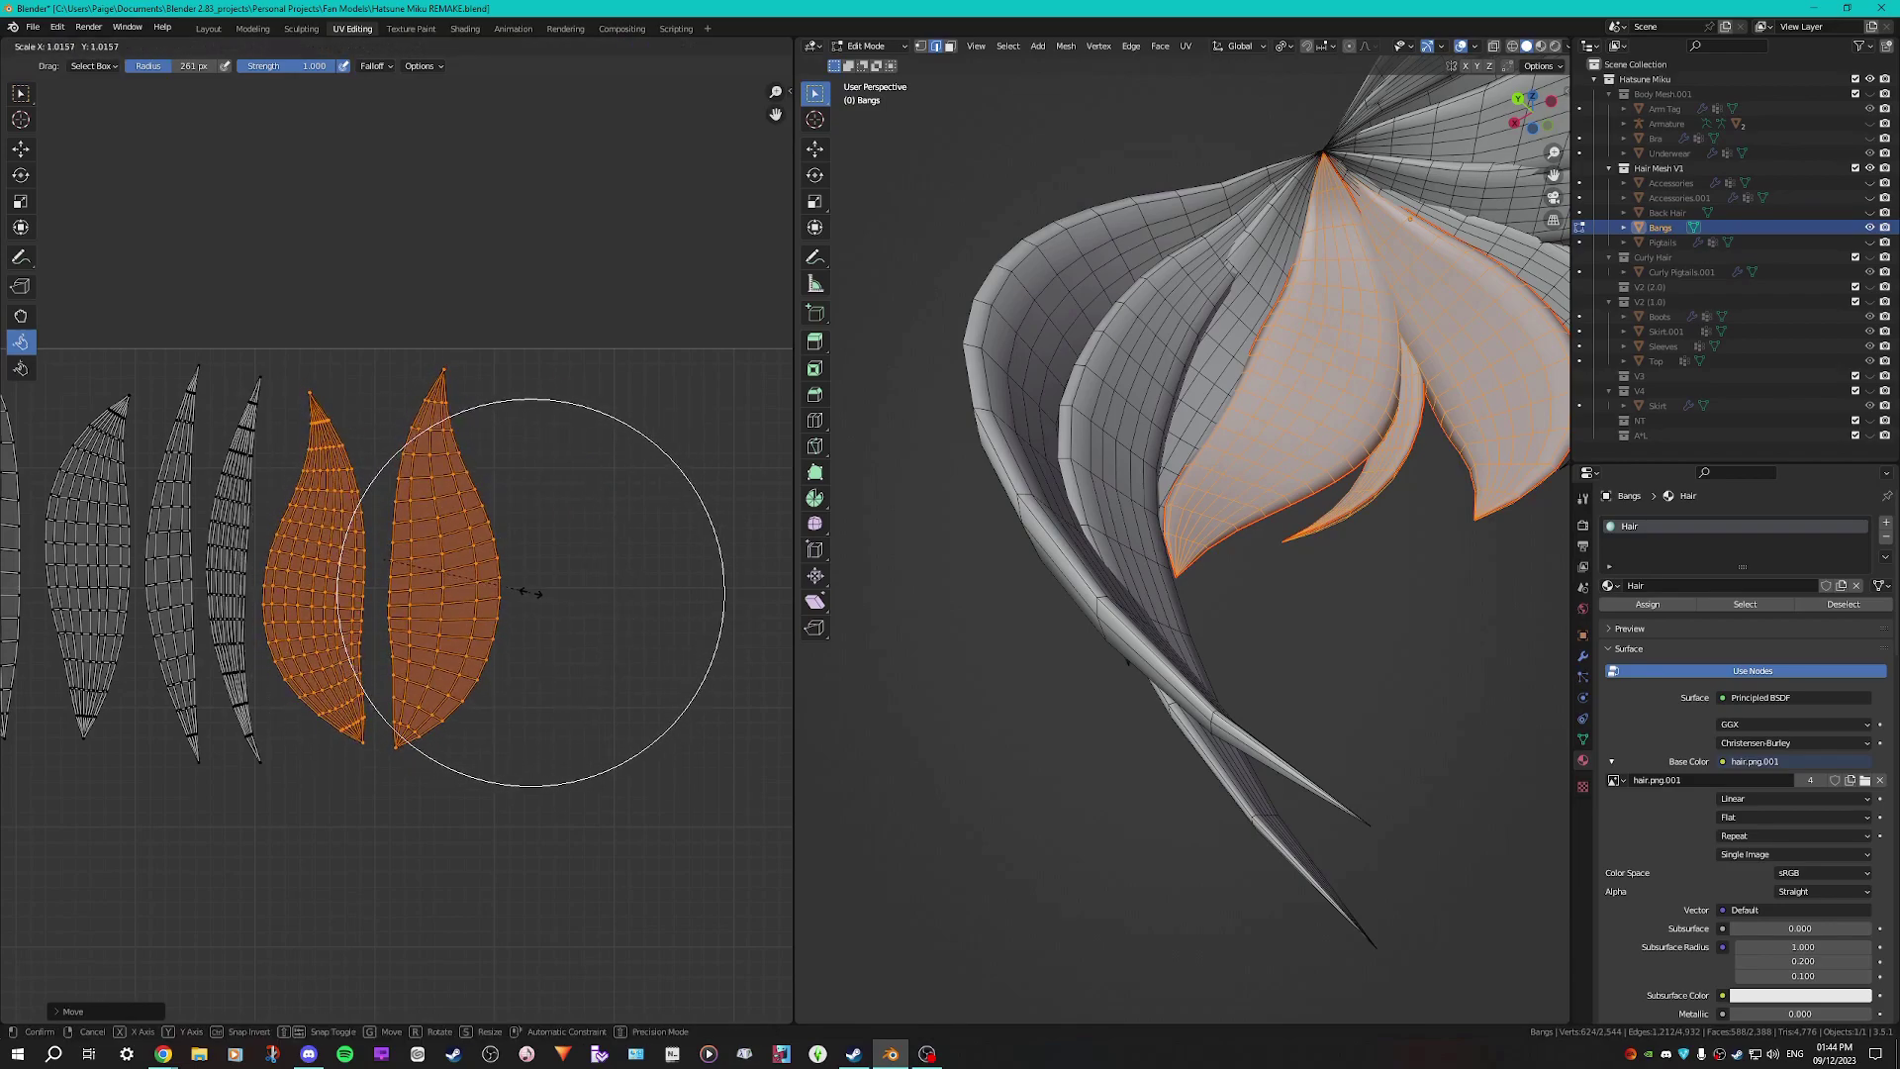
click(541, 595)
key(s)
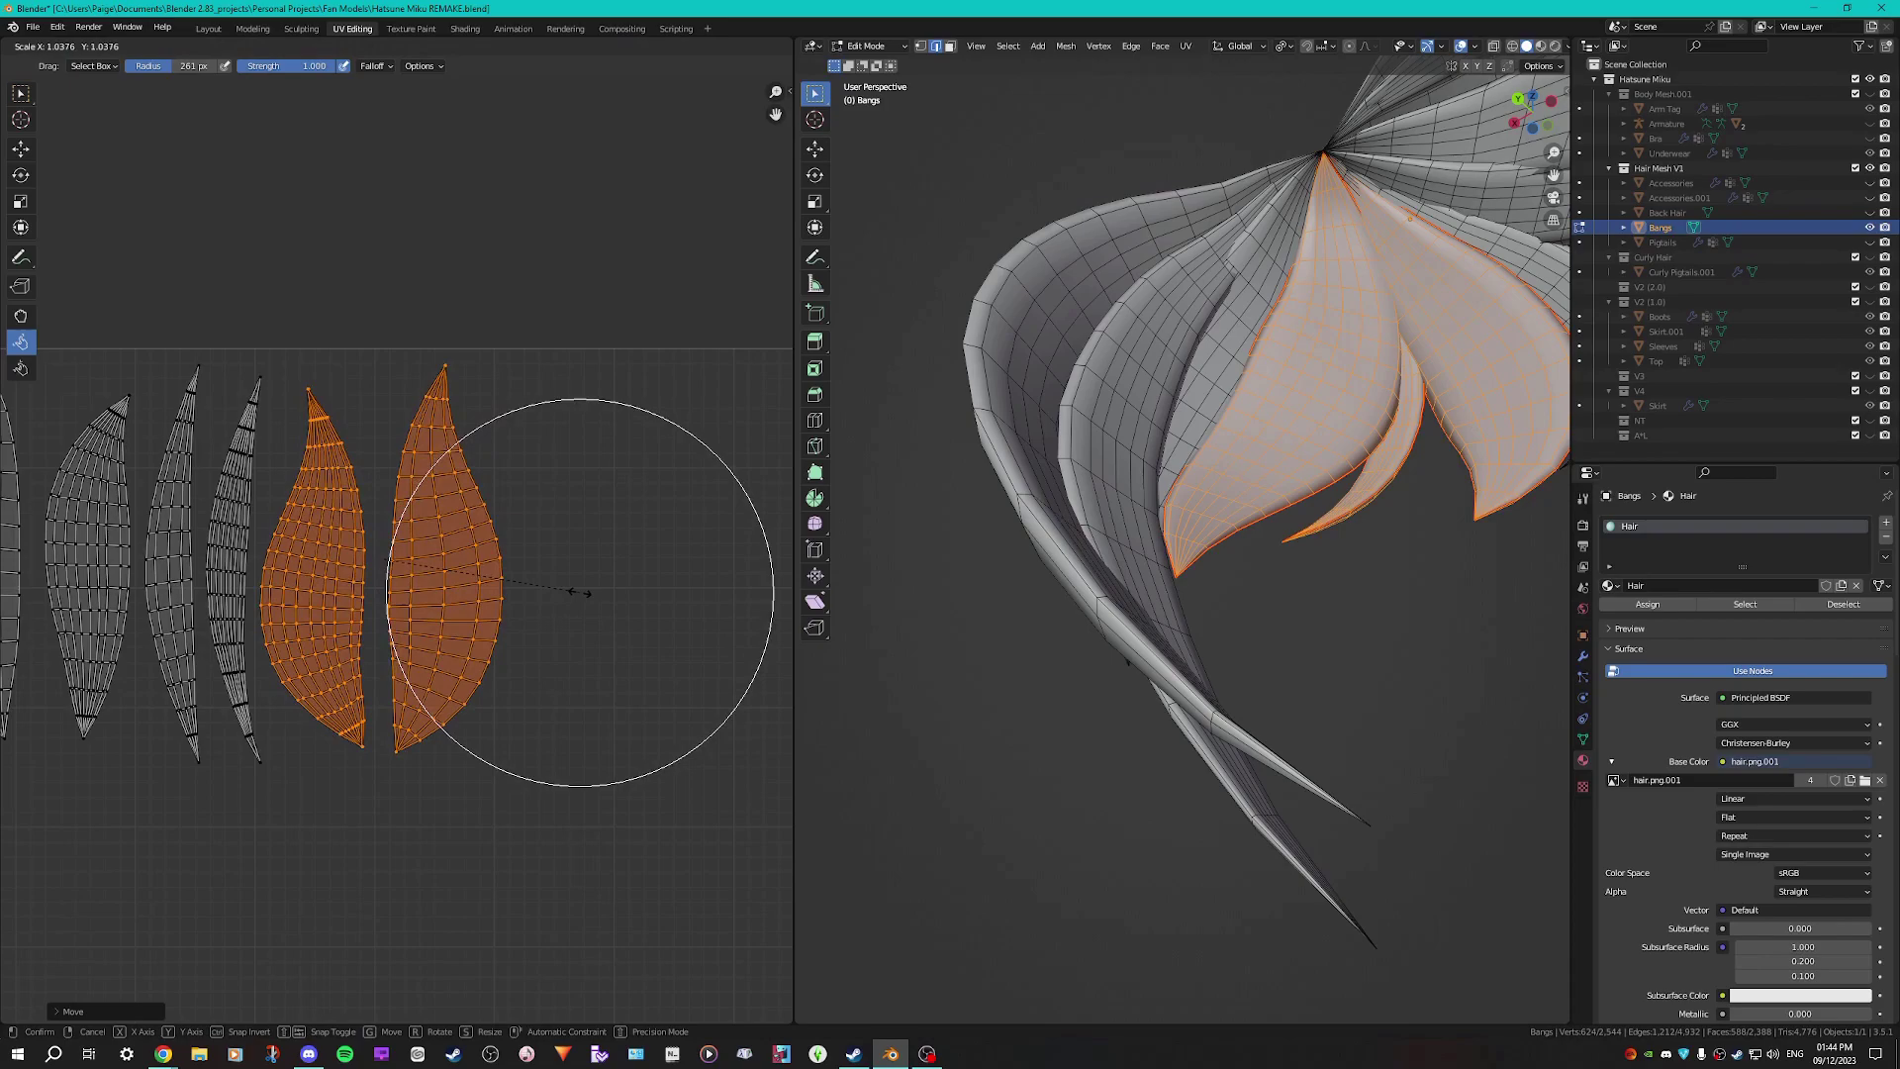
click(581, 594)
Select only the wide strand's left-hand island and scale it up slightly to match its companion's height
right_click(339, 562)
key(l)
key(s)
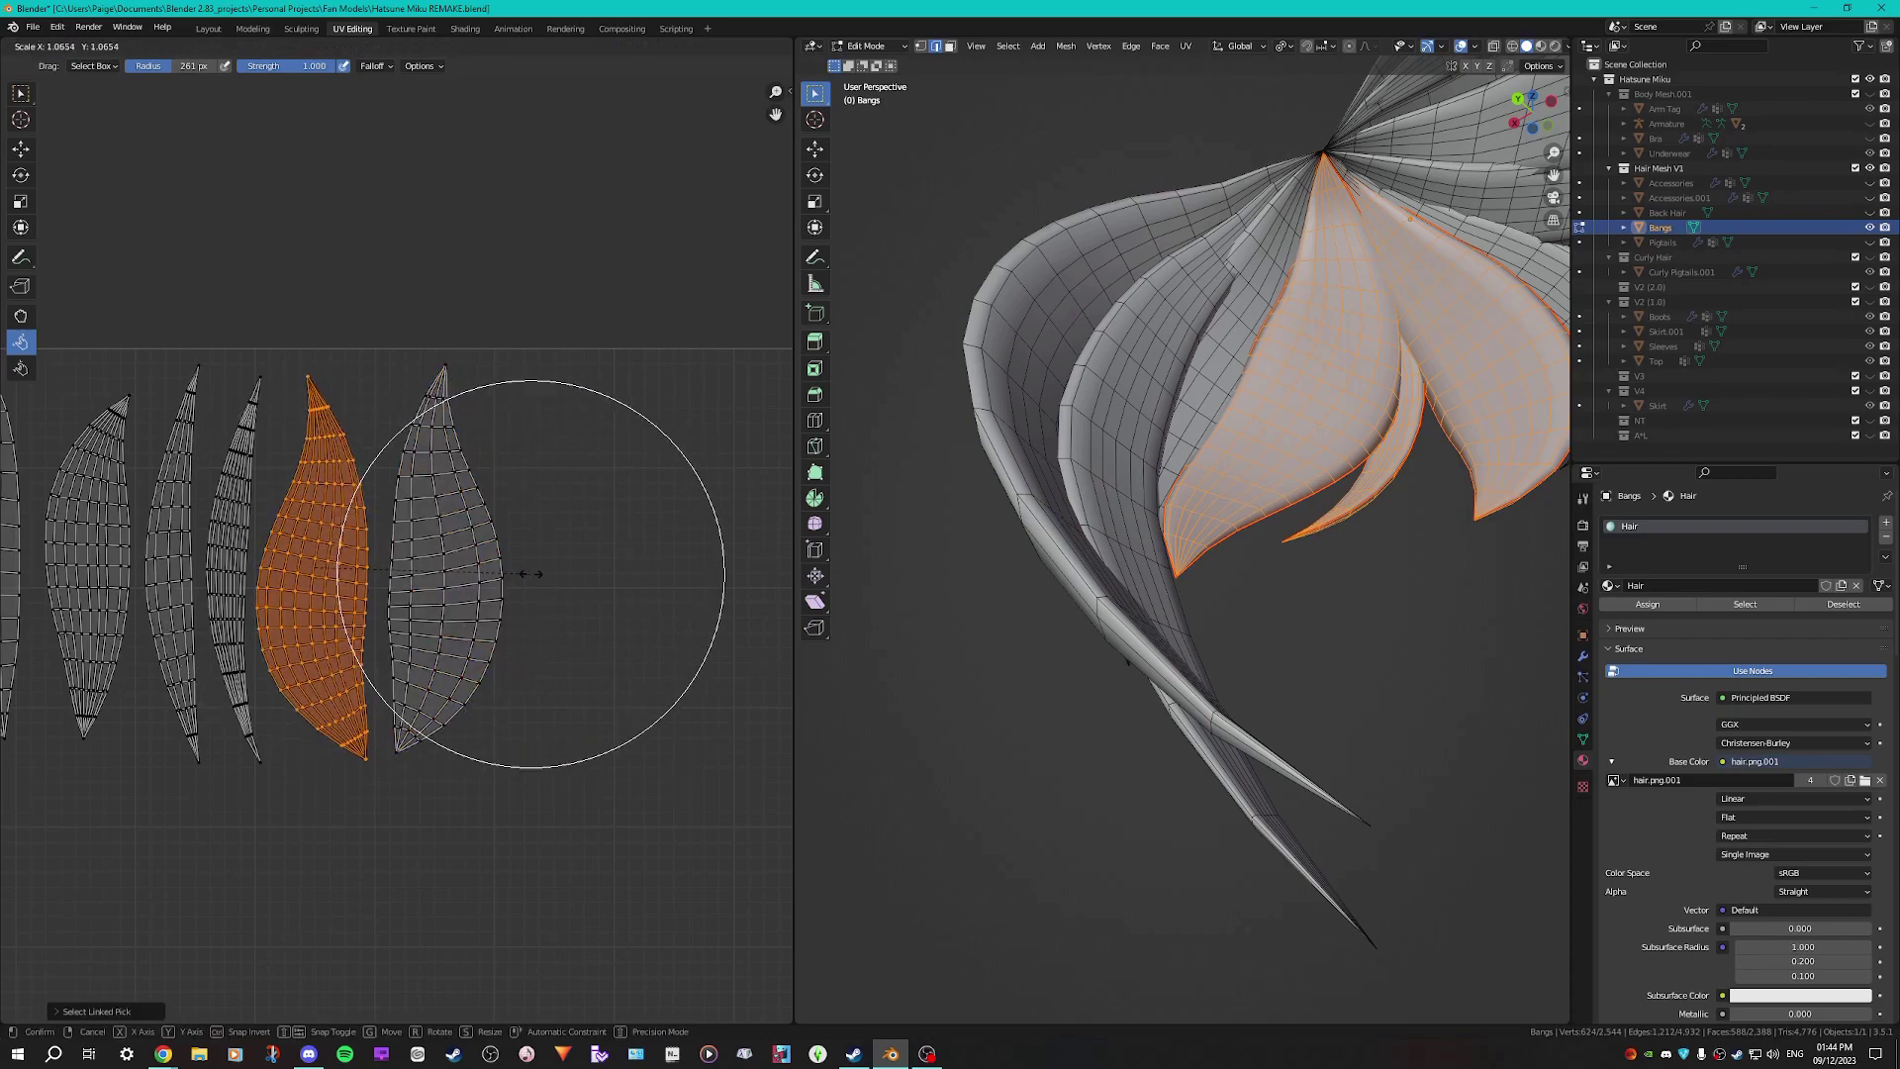
click(532, 573)
middle_drag(391, 607, 467, 673)
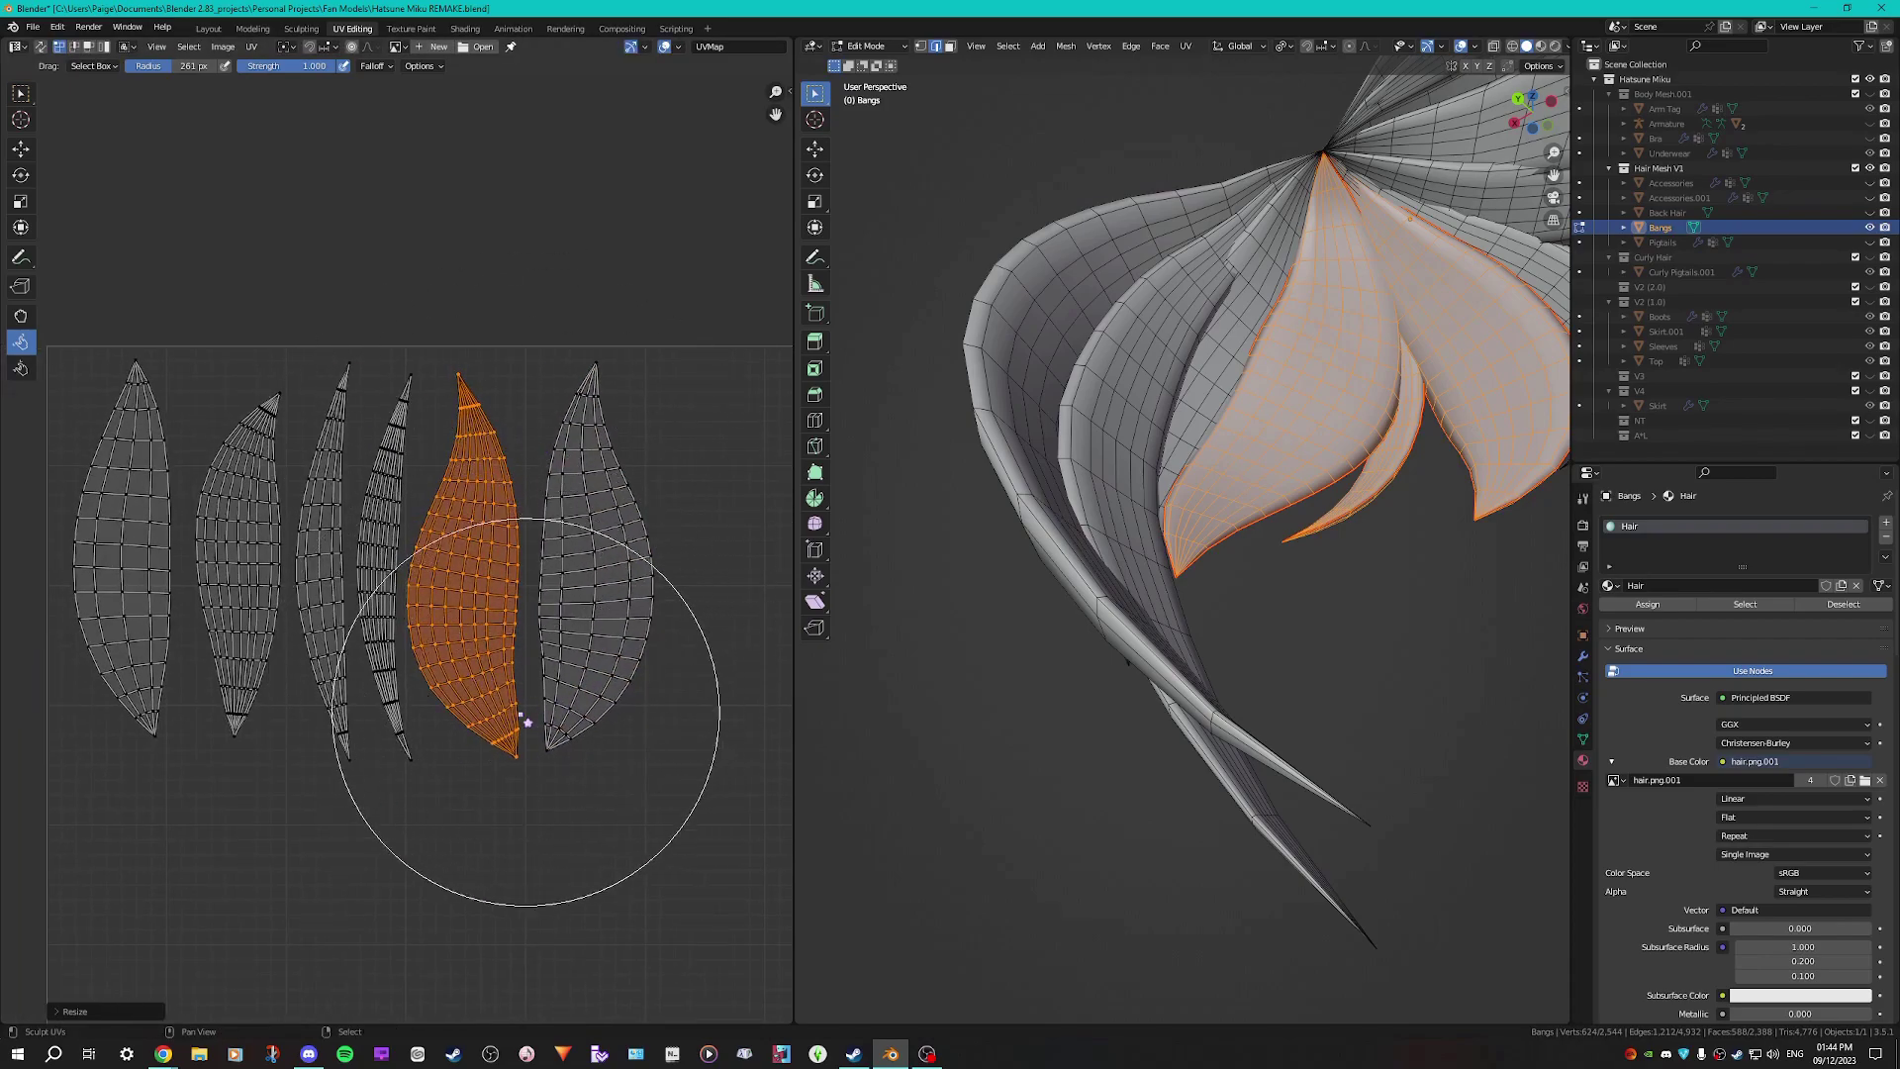
Mark a seam along the edge loop of the next strand beside the finished ones and unwrap that strand
mouse_move(1222, 500)
middle_down()
mouse_move(1107, 581)
mouse_move(1079, 666)
mouse_move(1154, 529)
mouse_move(1101, 664)
mouse_move(962, 715)
mouse_move(1151, 678)
mouse_move(1196, 517)
middle_up()
scroll(1100, 664, up, 3)
alt+click(1107, 669)
right_click(1197, 517)
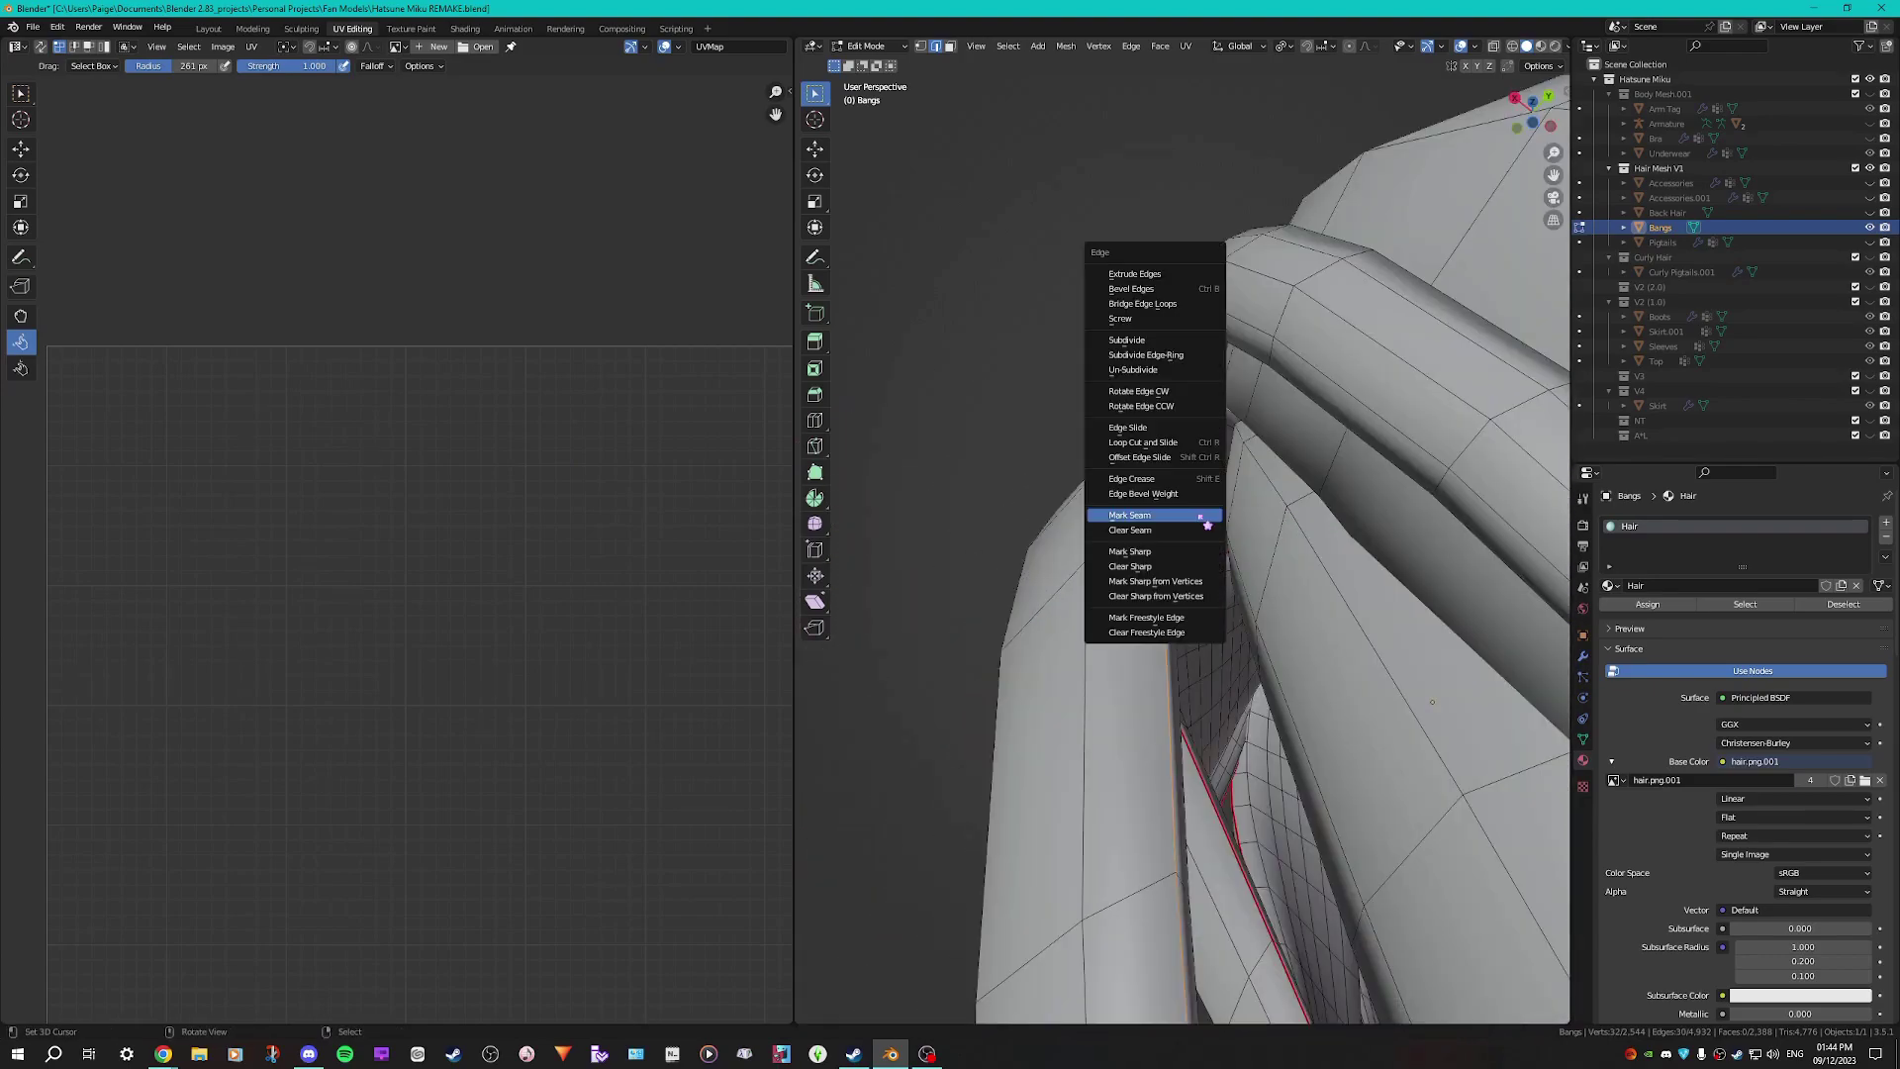
click(1200, 513)
key(l)
Add the finished strands to the selection and select all their islands in UV space
key(l)
mouse_move(1118, 693)
middle_down()
mouse_move(1073, 666)
mouse_move(981, 456)
mouse_move(972, 542)
middle_up()
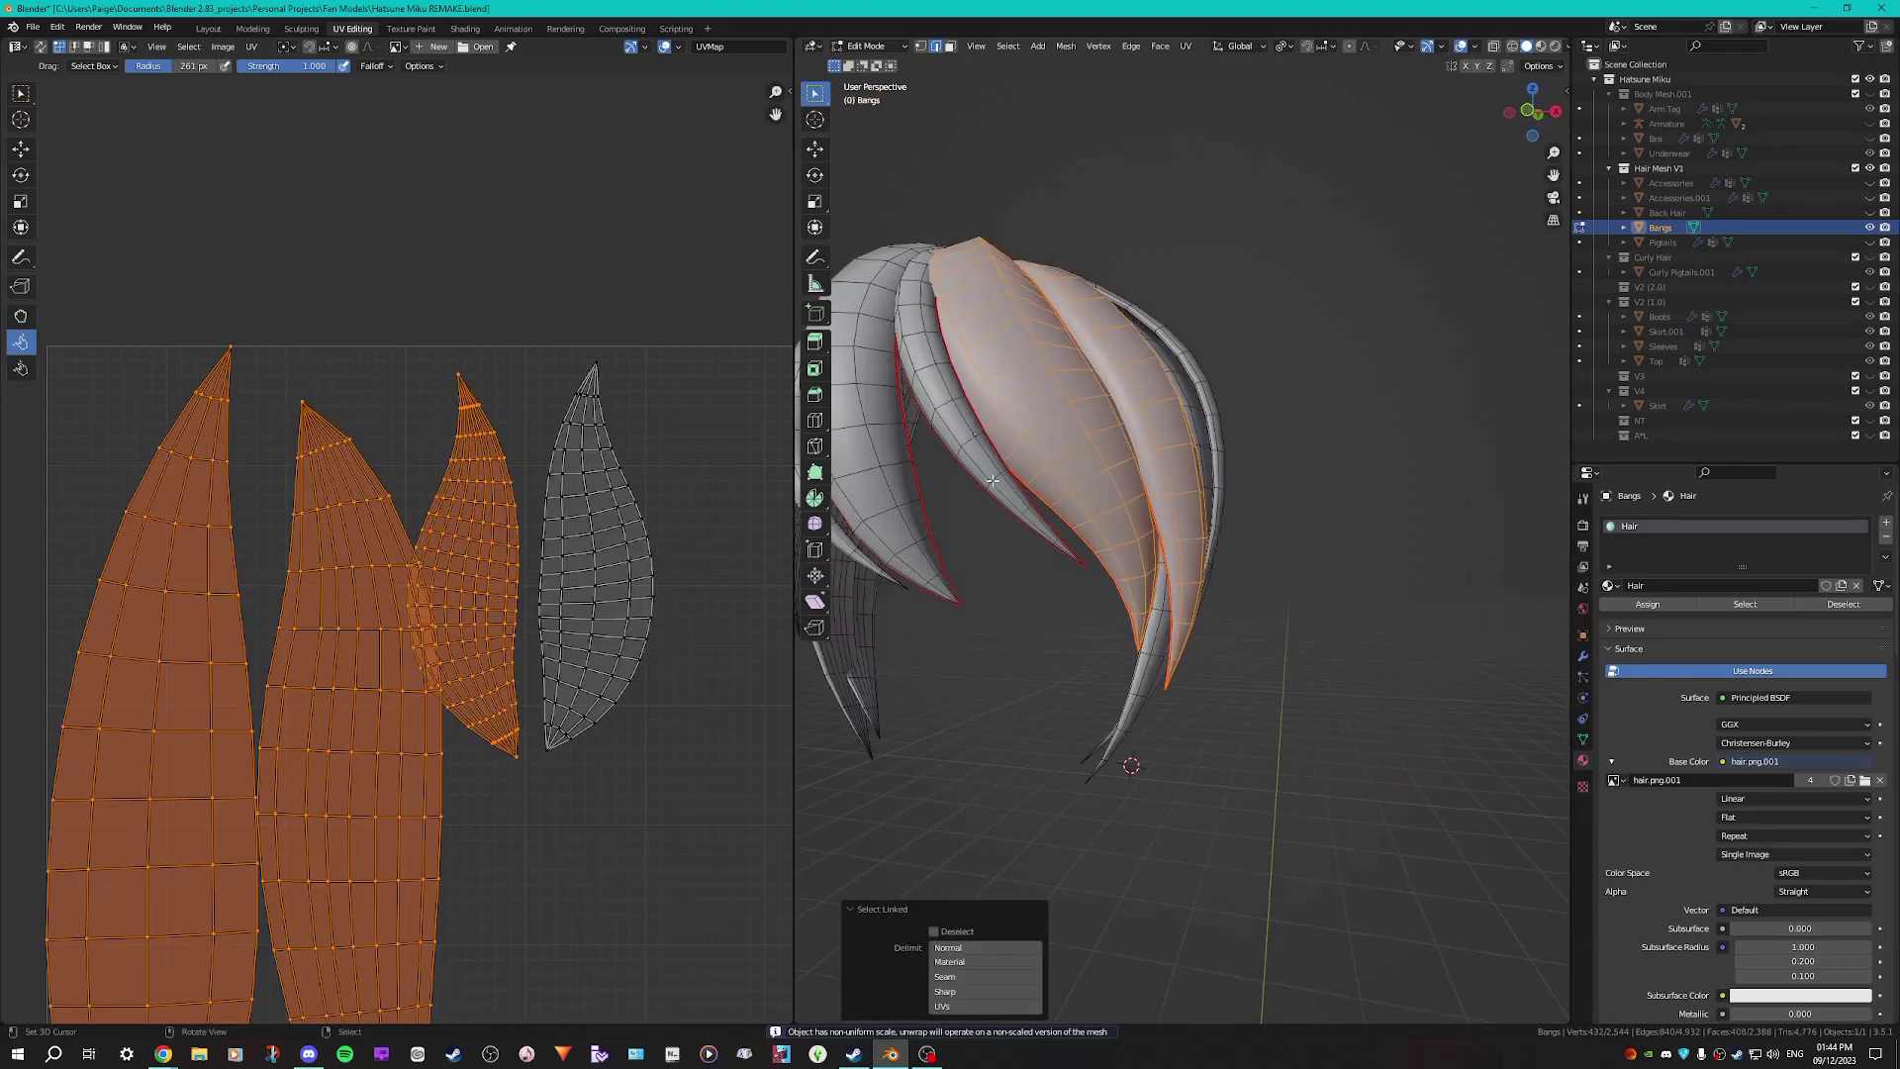
key(l)
key(l)
scroll(895, 475, down, 2)
key(a)
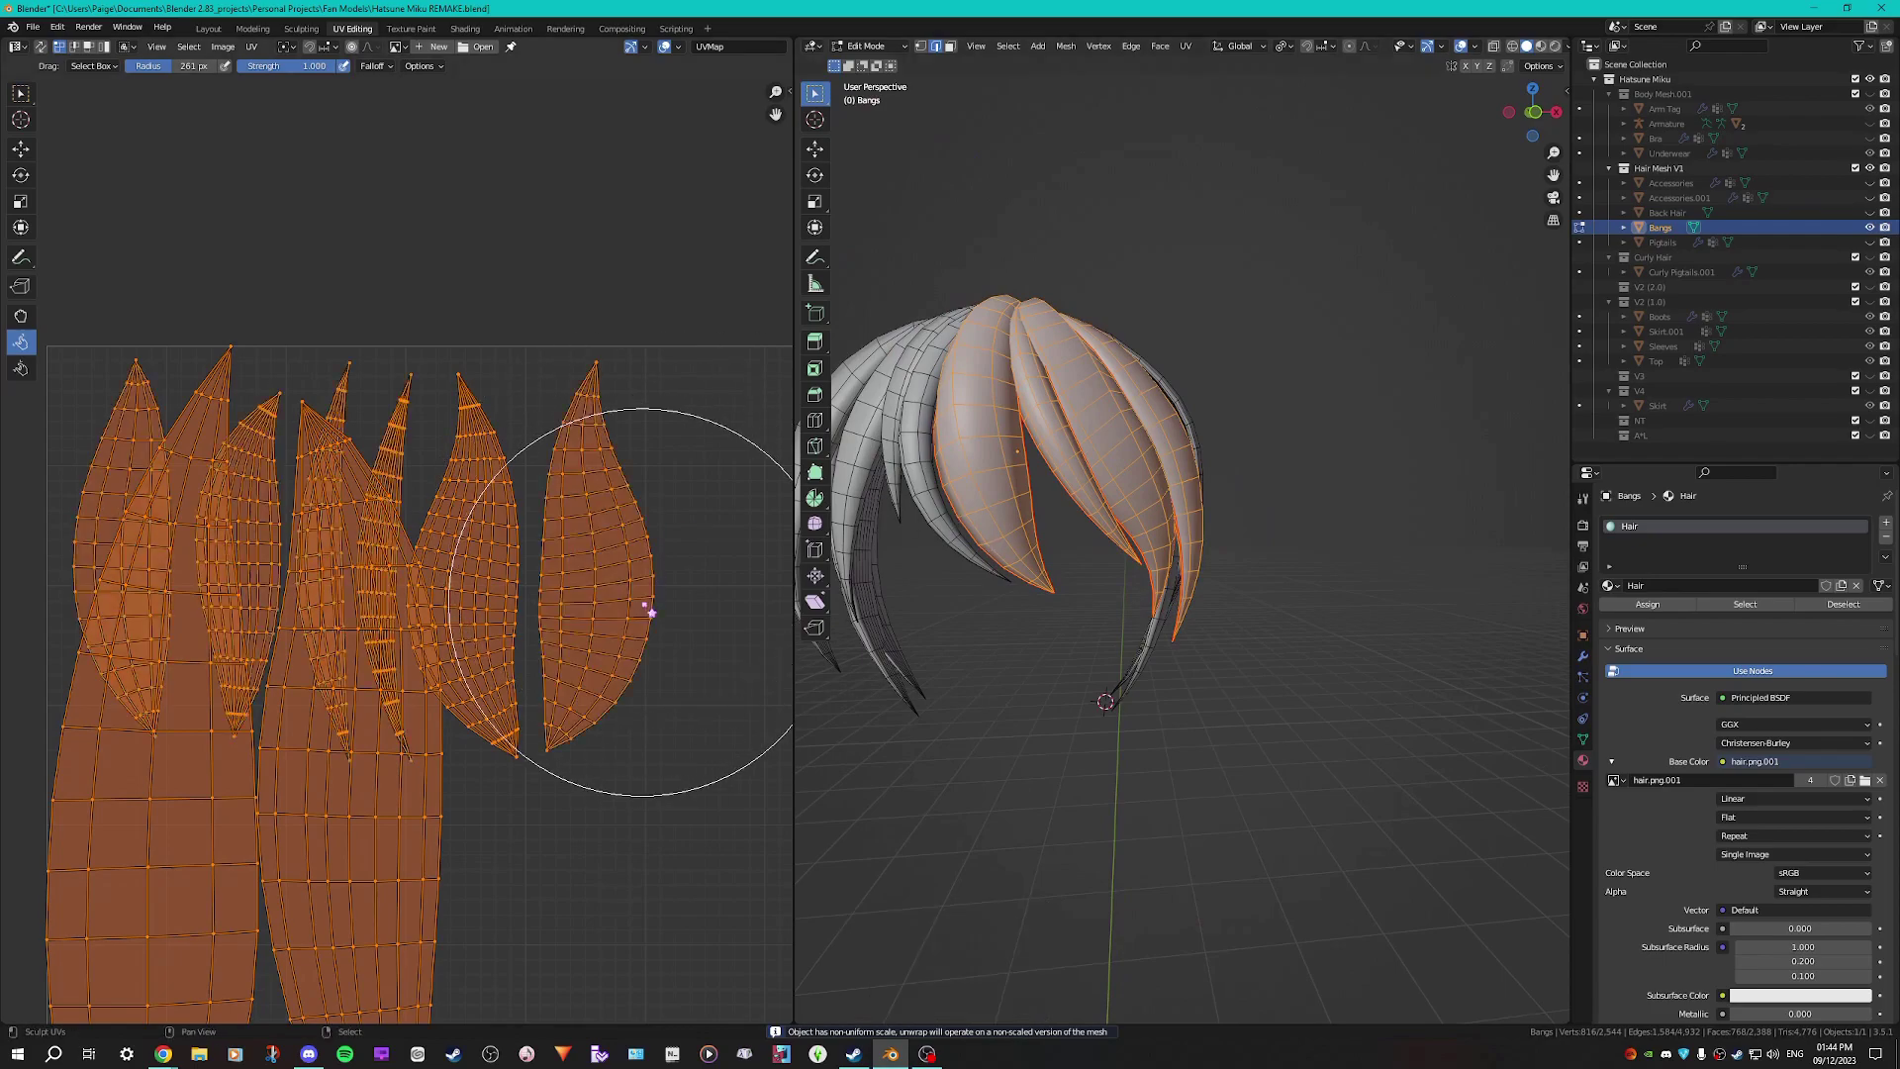
Select only the newly unwrapped strand's two islands, scale them down and move them to the end of the row
key(alt+a)
key(l)
key(l)
scroll(199, 831, down, 3)
key(s)
click(369, 742)
key(g)
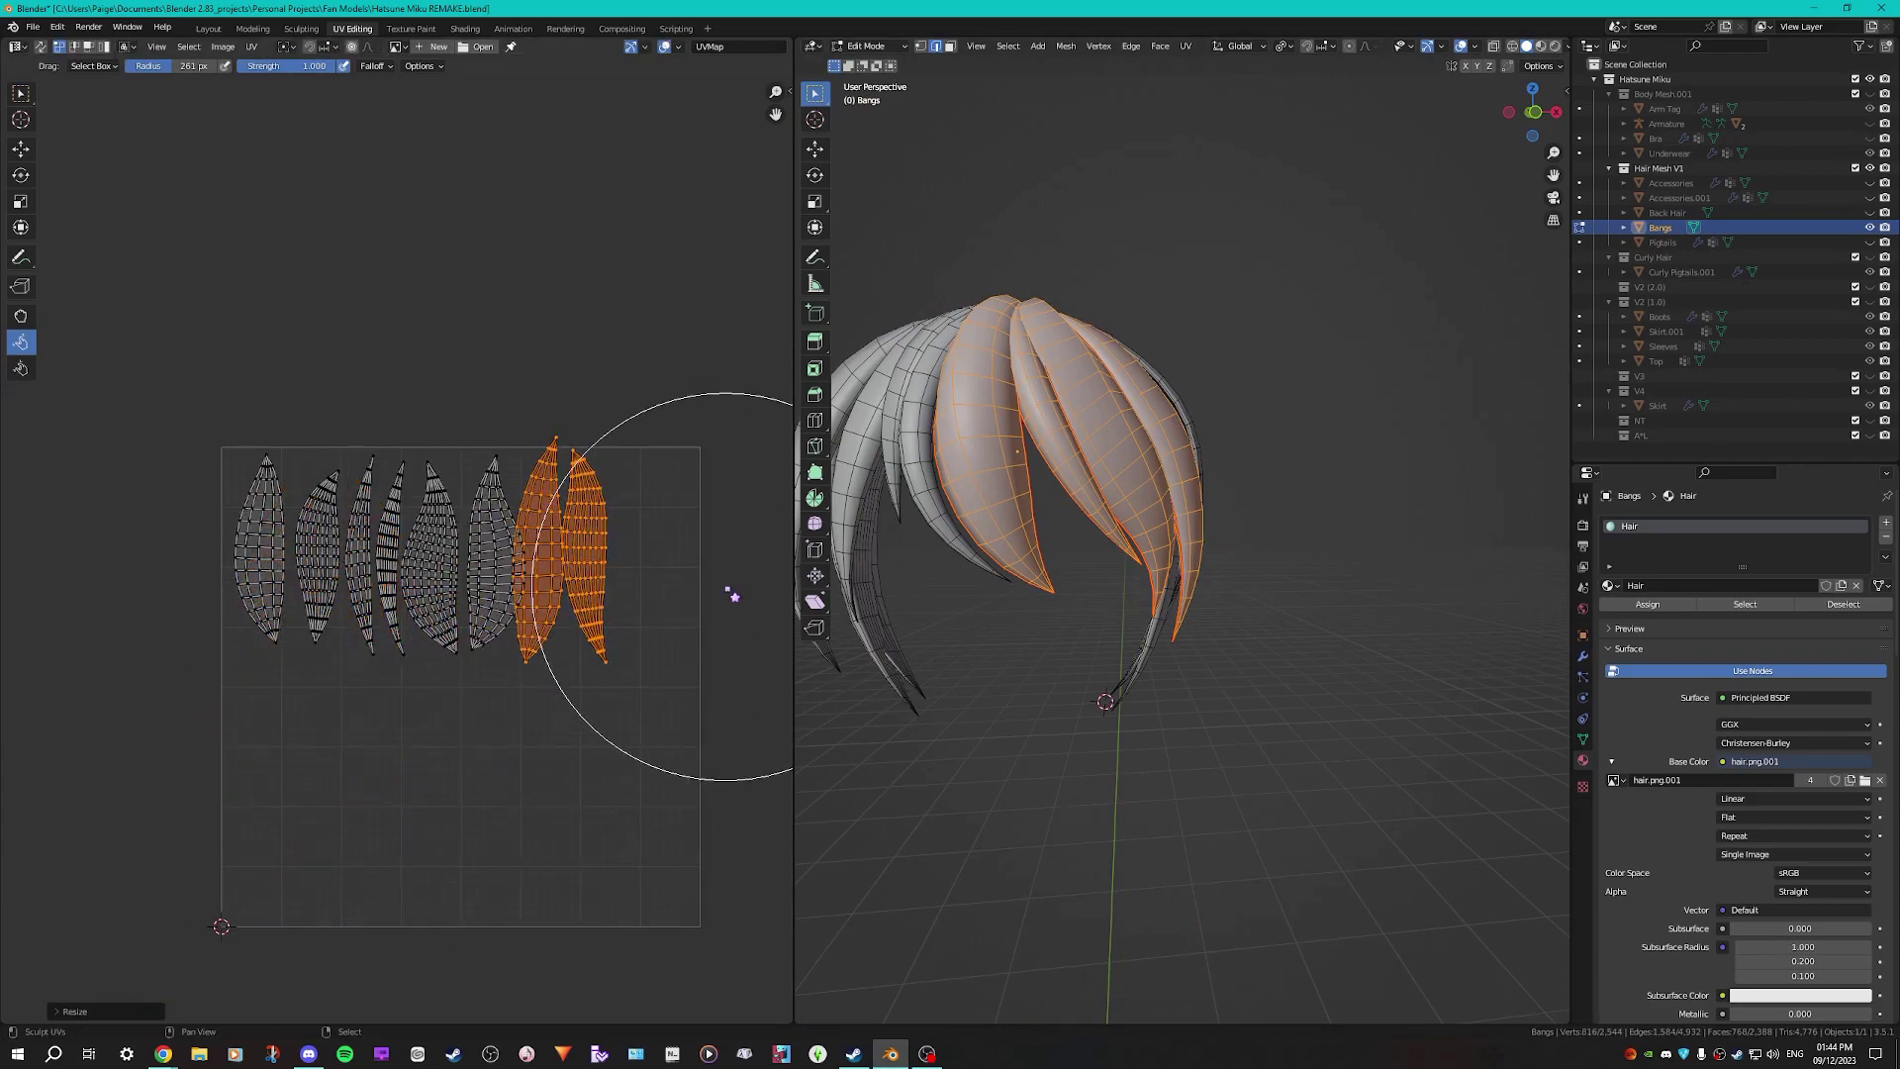
click(749, 594)
Scale the two end islands down a little further and move the right-hand one away from its companion
key(s)
click(723, 591)
click(659, 594)
scroll(679, 614, up, 3)
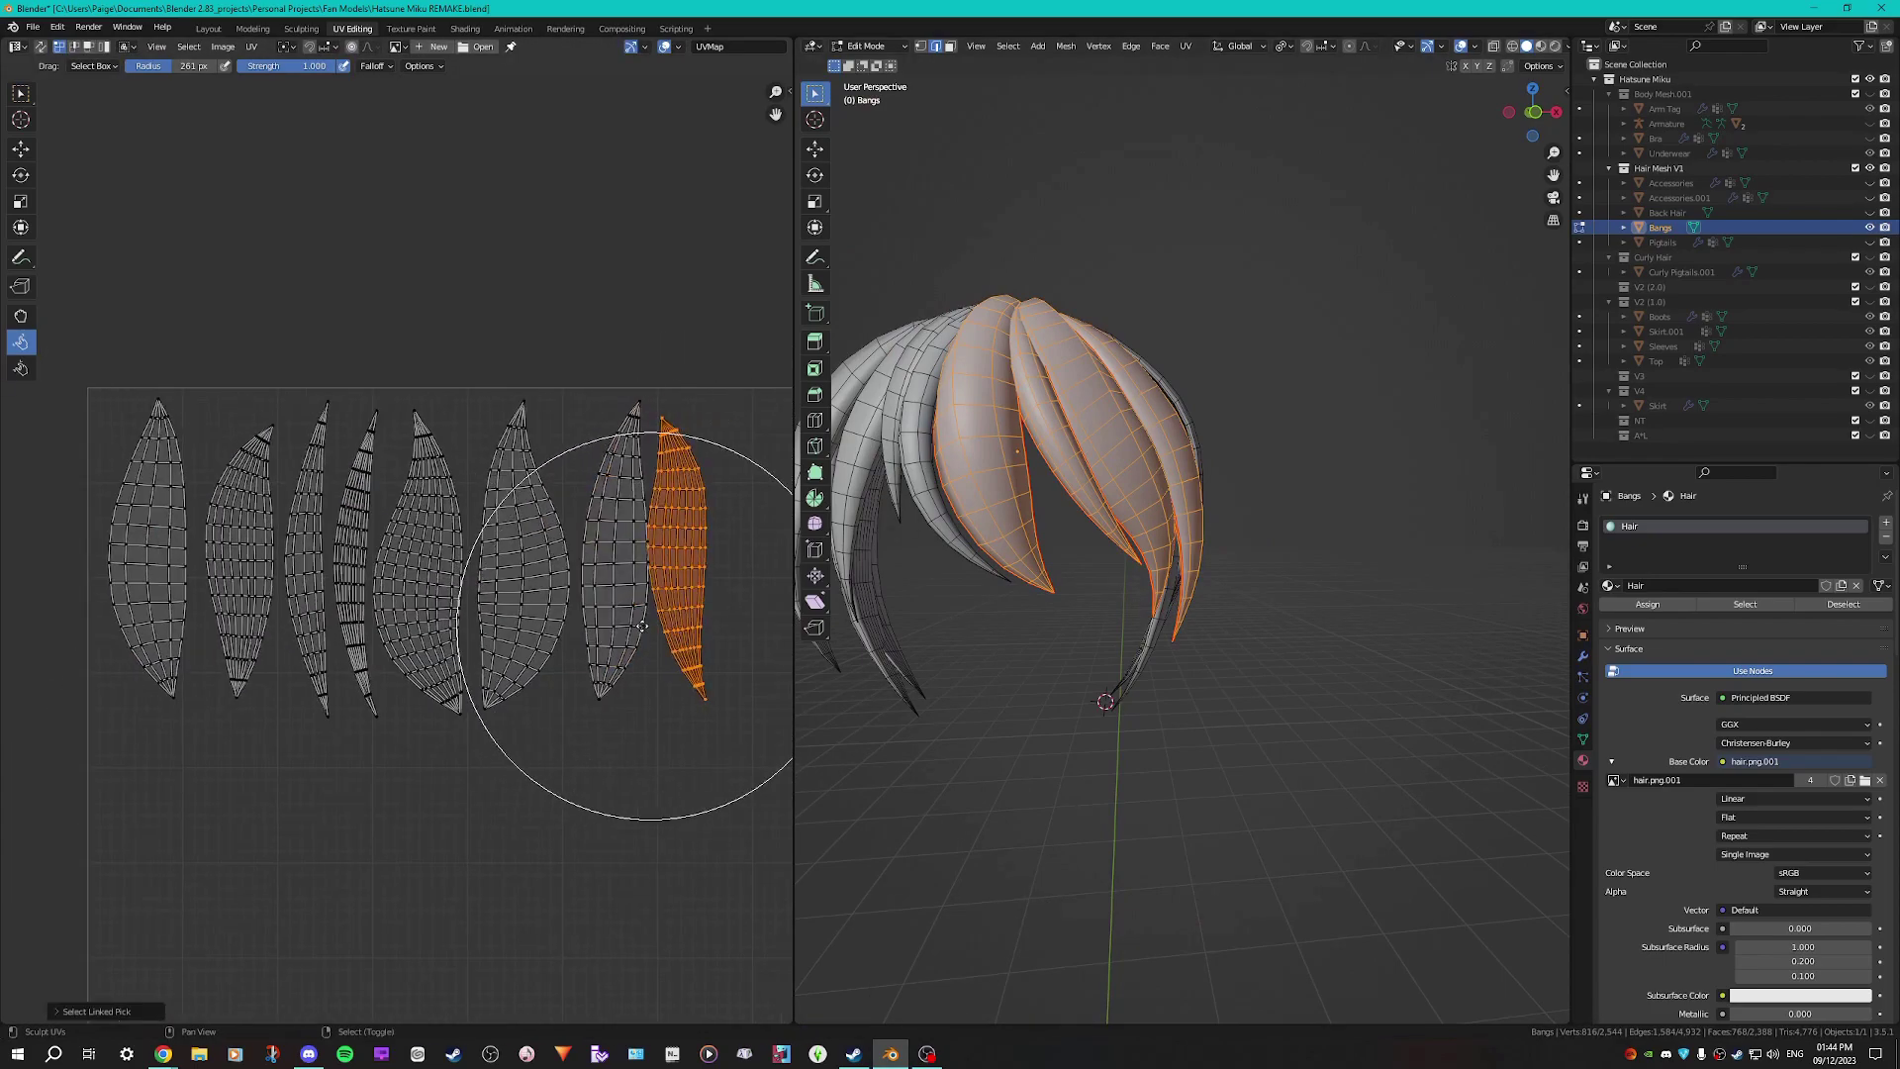
Select the edge loops along both sides of the narrow strand behind the wide side strand and mark them as seams
middle_drag(1012, 556, 891, 584)
scroll(1012, 556, up, 4)
shift+middle_drag(1069, 416, 1069, 633)
alt+click(1079, 534)
middle_drag(1178, 495, 990, 476)
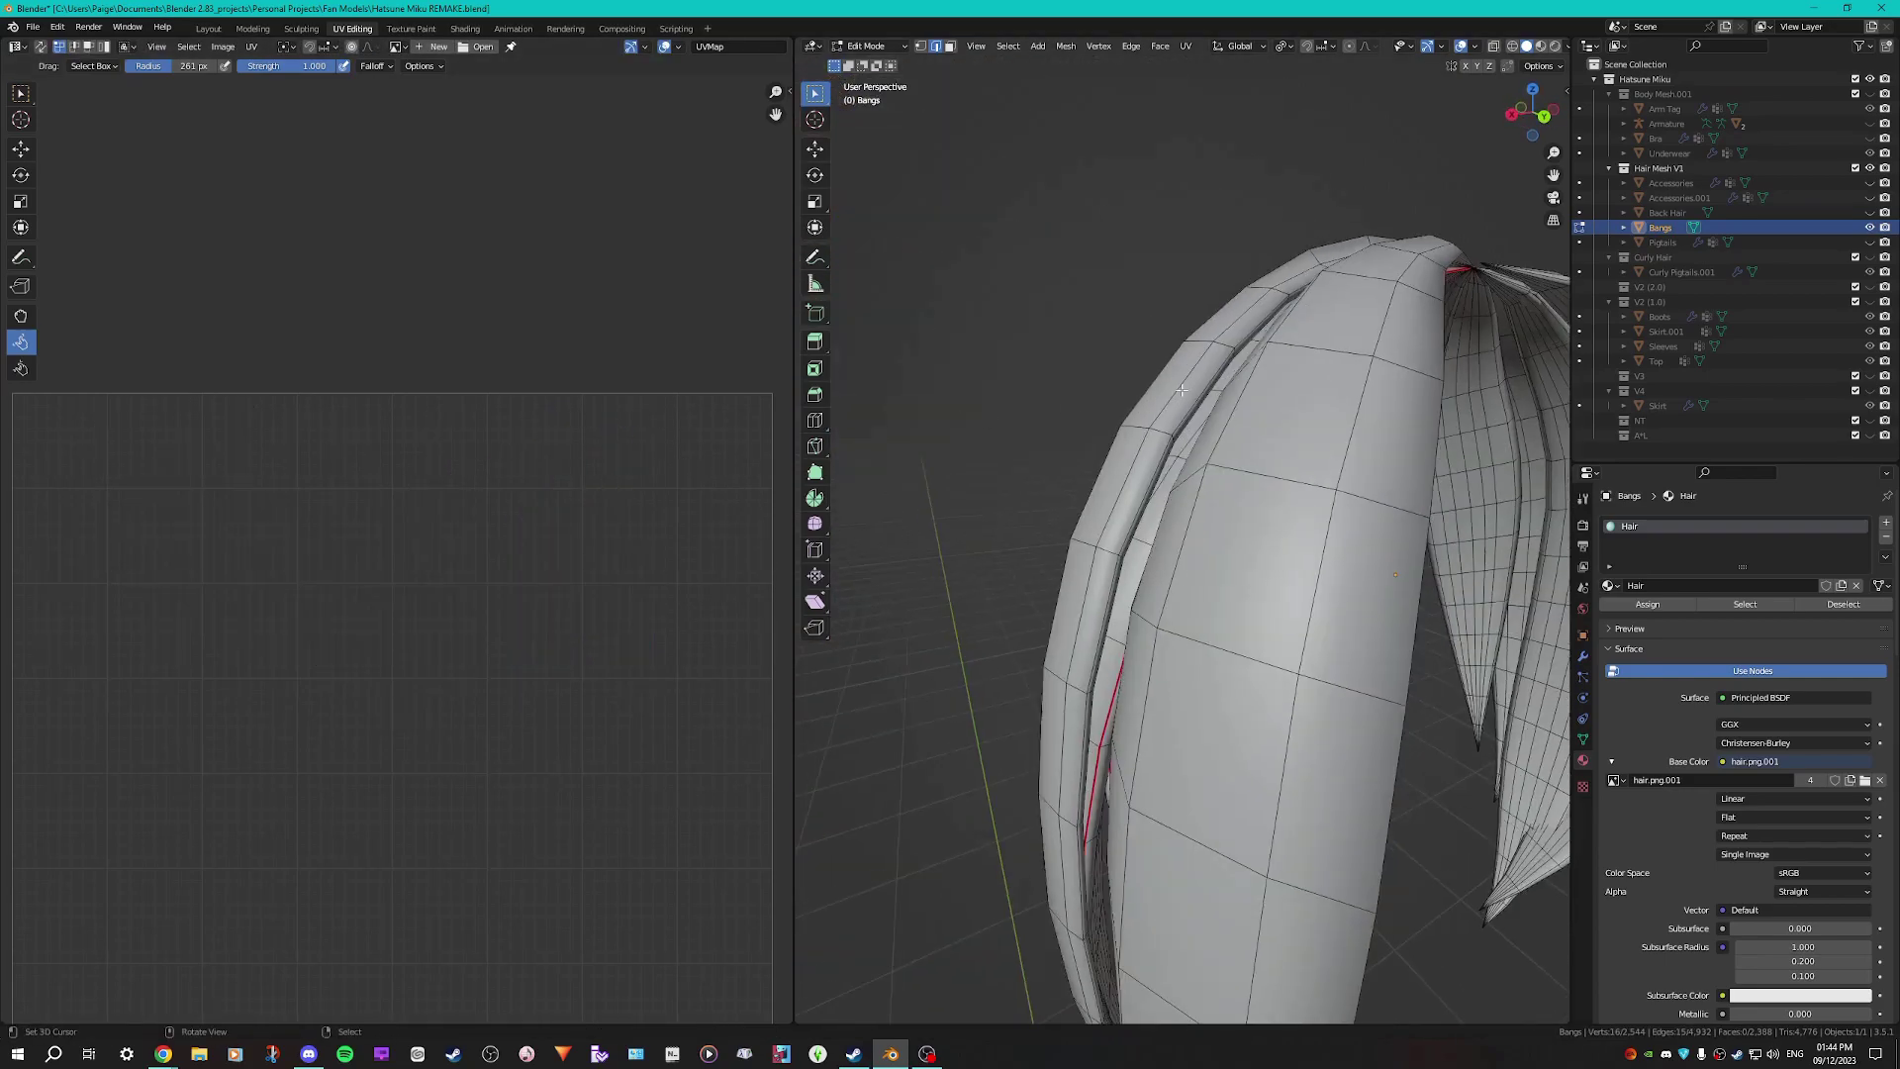
alt+shift+click(1201, 394)
key(ctrl+e)
click(1200, 394)
Select the whole newly seamed narrow strand and unwrap it
key(alt+a)
key(l)
scroll(1188, 495, down, 4)
middle_drag(1118, 495, 1308, 599)
key(u)
click(1255, 505)
Add all finished strands to the narrow strand's selection so that their islands show together in UV space
key(l)
key(l)
key(alt+a)
key(l)
key(l)
key(l)
key(l)
key(l)
scroll(416, 722, down, 2)
Select only the narrow strand's two islands, scale them down and place them at the end of the top row
key(alt+a)
key(l)
key(l)
key(s)
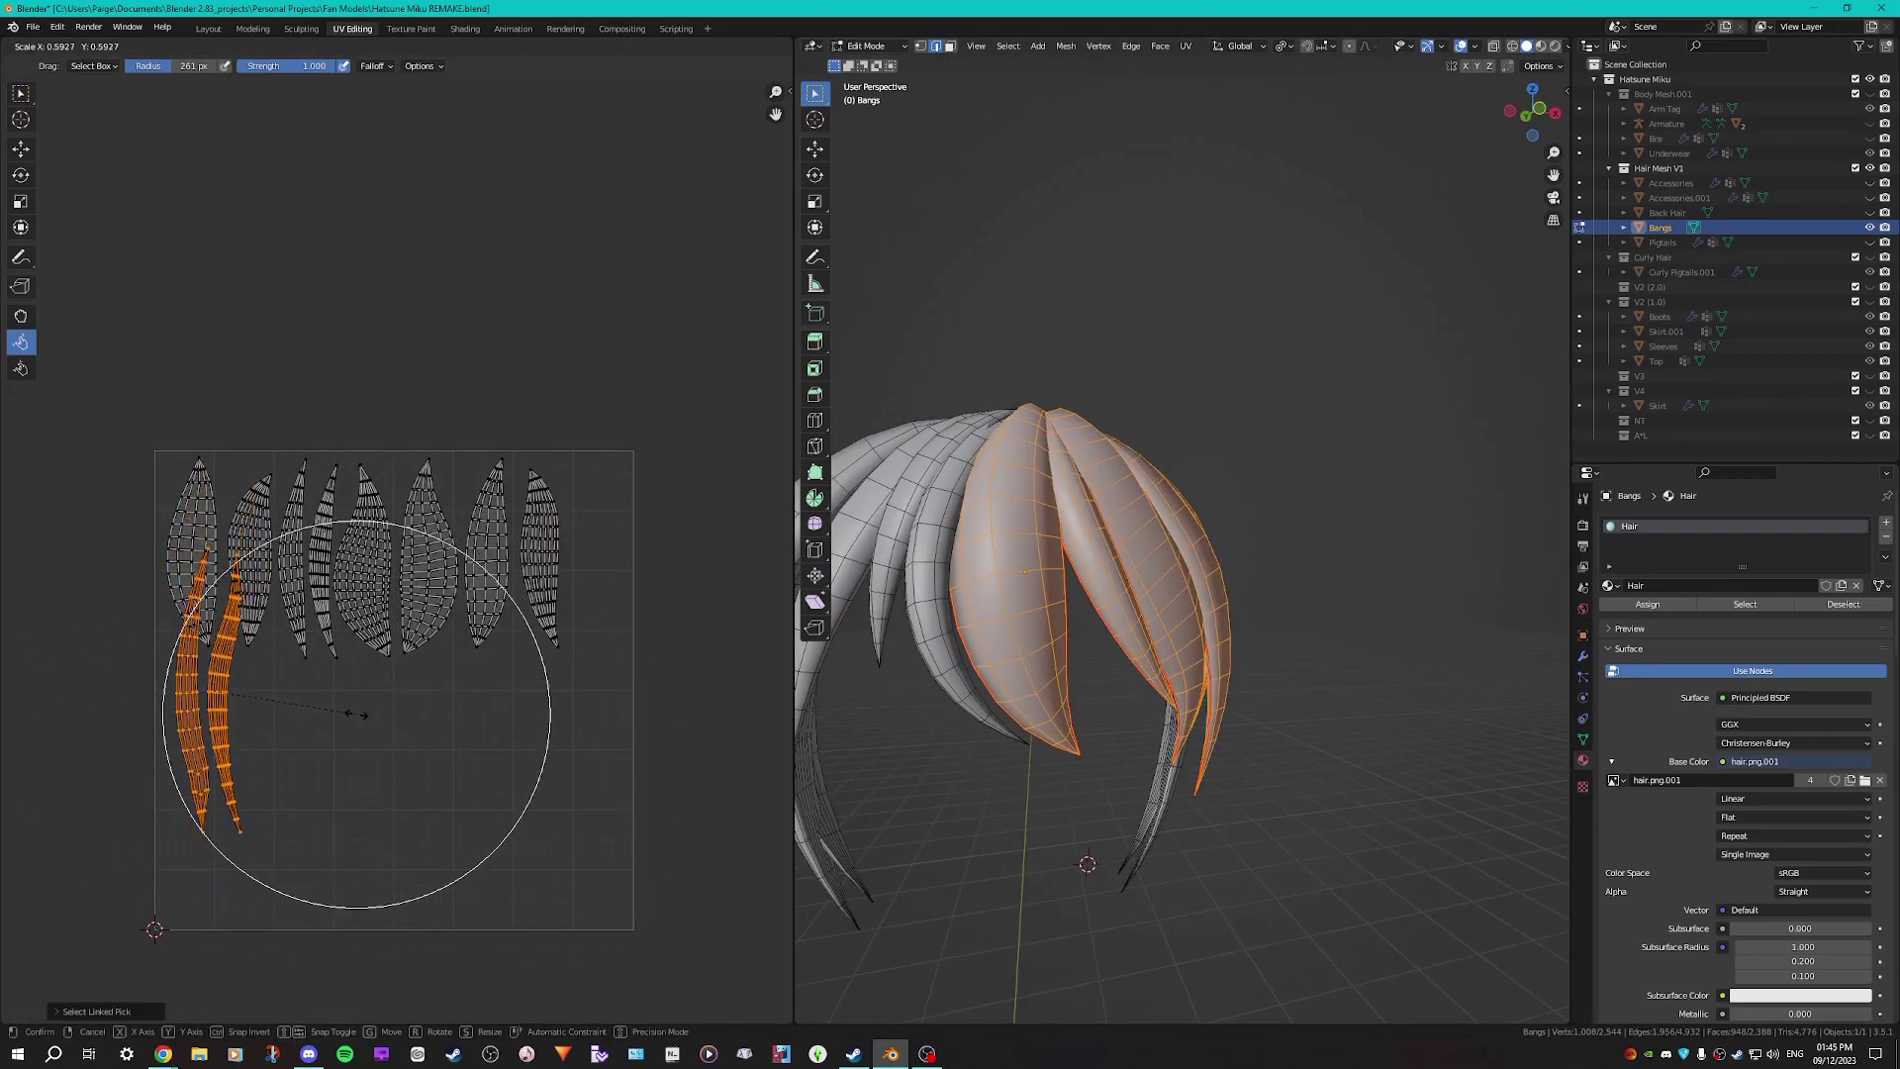
click(317, 719)
key(g)
click(20, 567)
scroll(594, 624, up, 2)
Mark a seam along the edges of the thin strand beside the wide front strand and unwrap it
scroll(1116, 495, up, 3)
middle_drag(1029, 515, 1332, 420)
alt+right_click(1042, 339)
alt+shift+click(1305, 299)
middle_drag(1304, 299, 1240, 402)
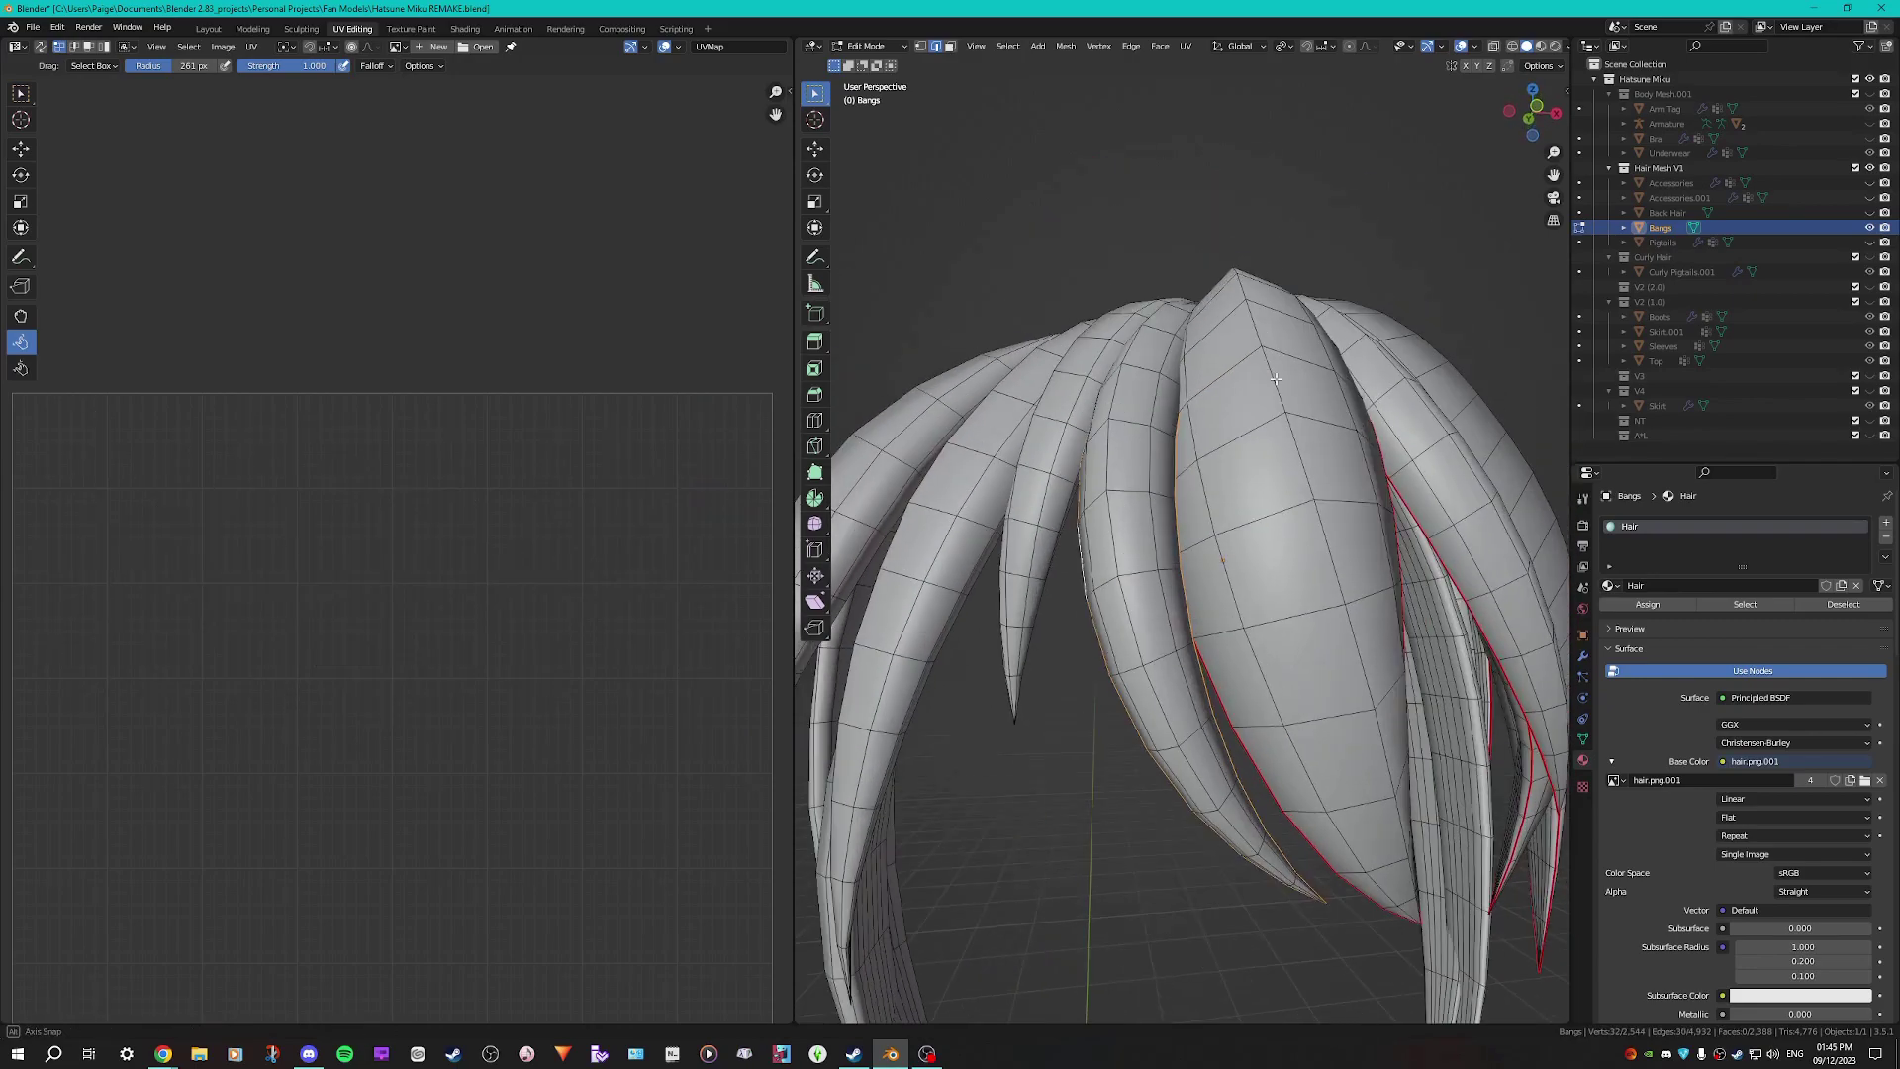
key(l)
key(u)
key(u)
Add the wide front strand and the other finished strands to the thin strand's selection
key(l)
scroll(1290, 595, down, 4)
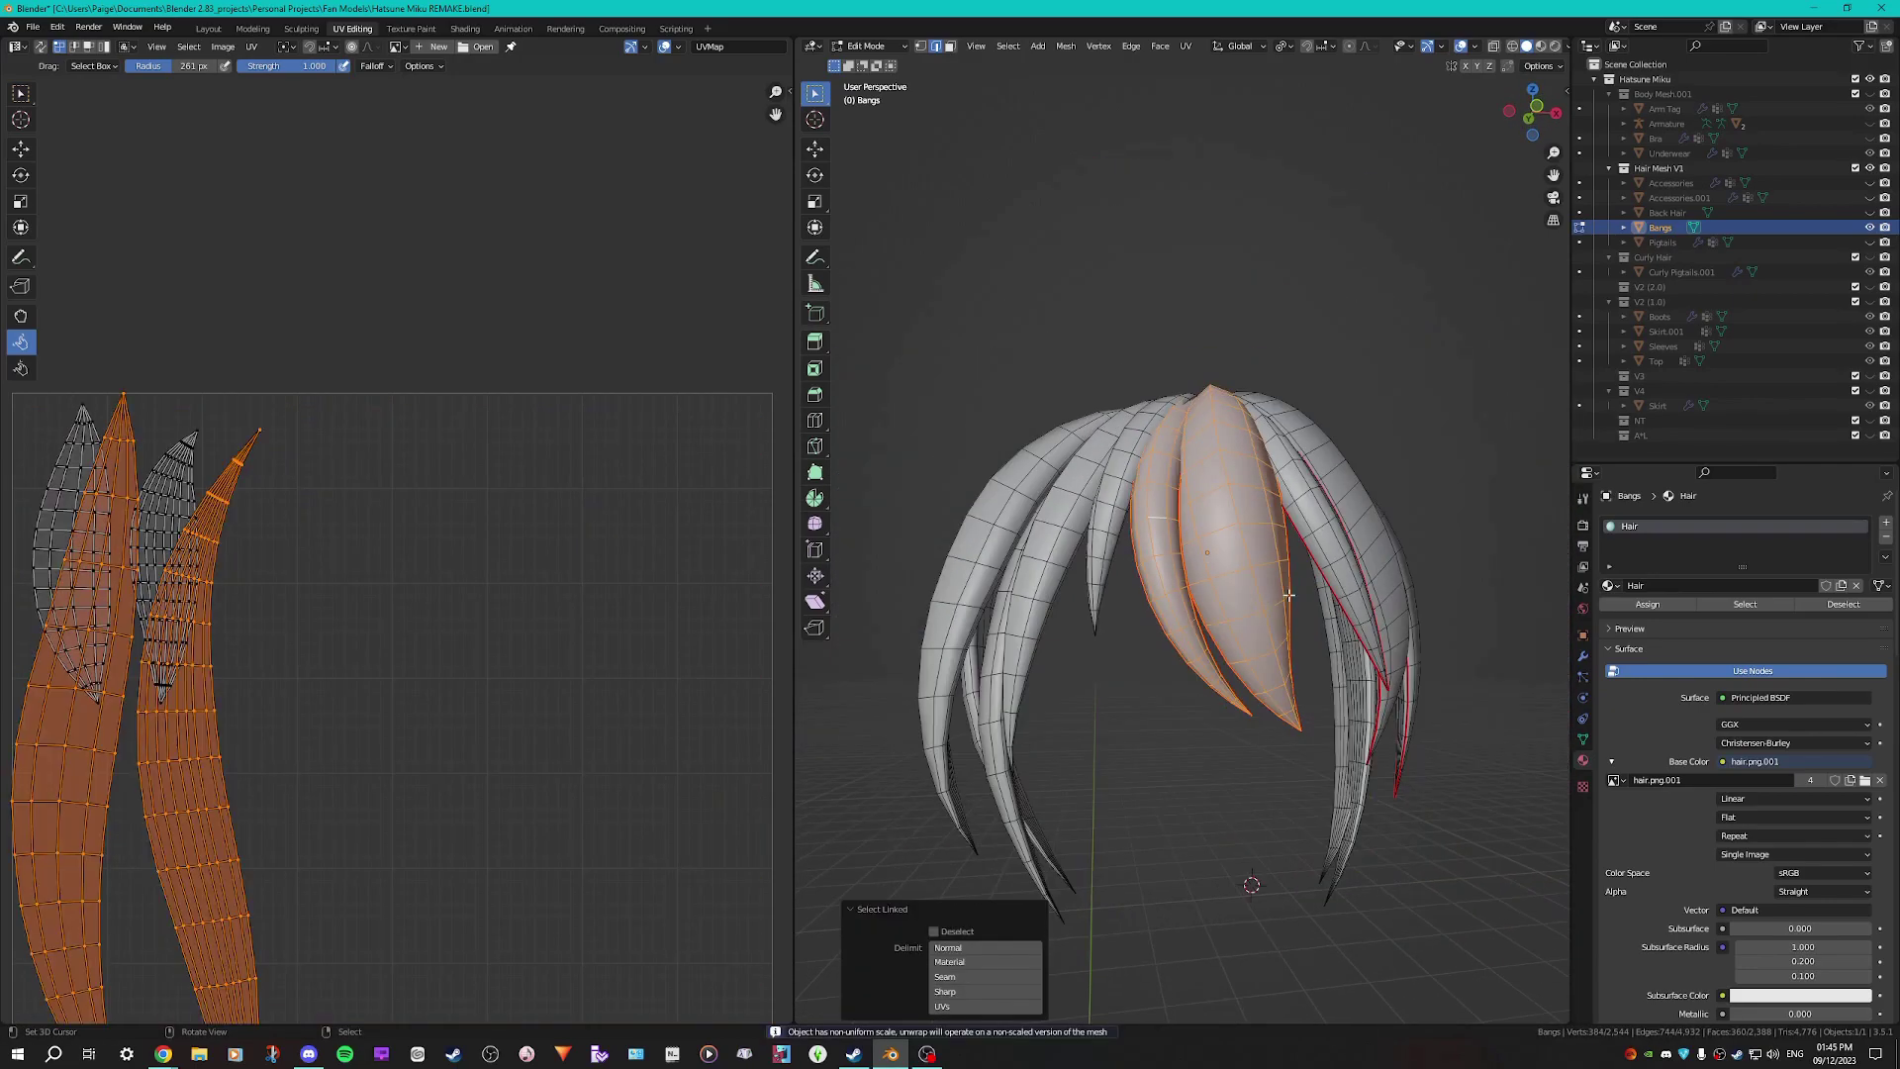
middle_drag(1319, 530, 1187, 535)
key(l)
key(l)
key(l)
key(l)
middle_drag(1359, 510, 1282, 509)
Select only the thin strand's two islands, scale them down and move them below the first row
key(alt+a)
key(l)
key(l)
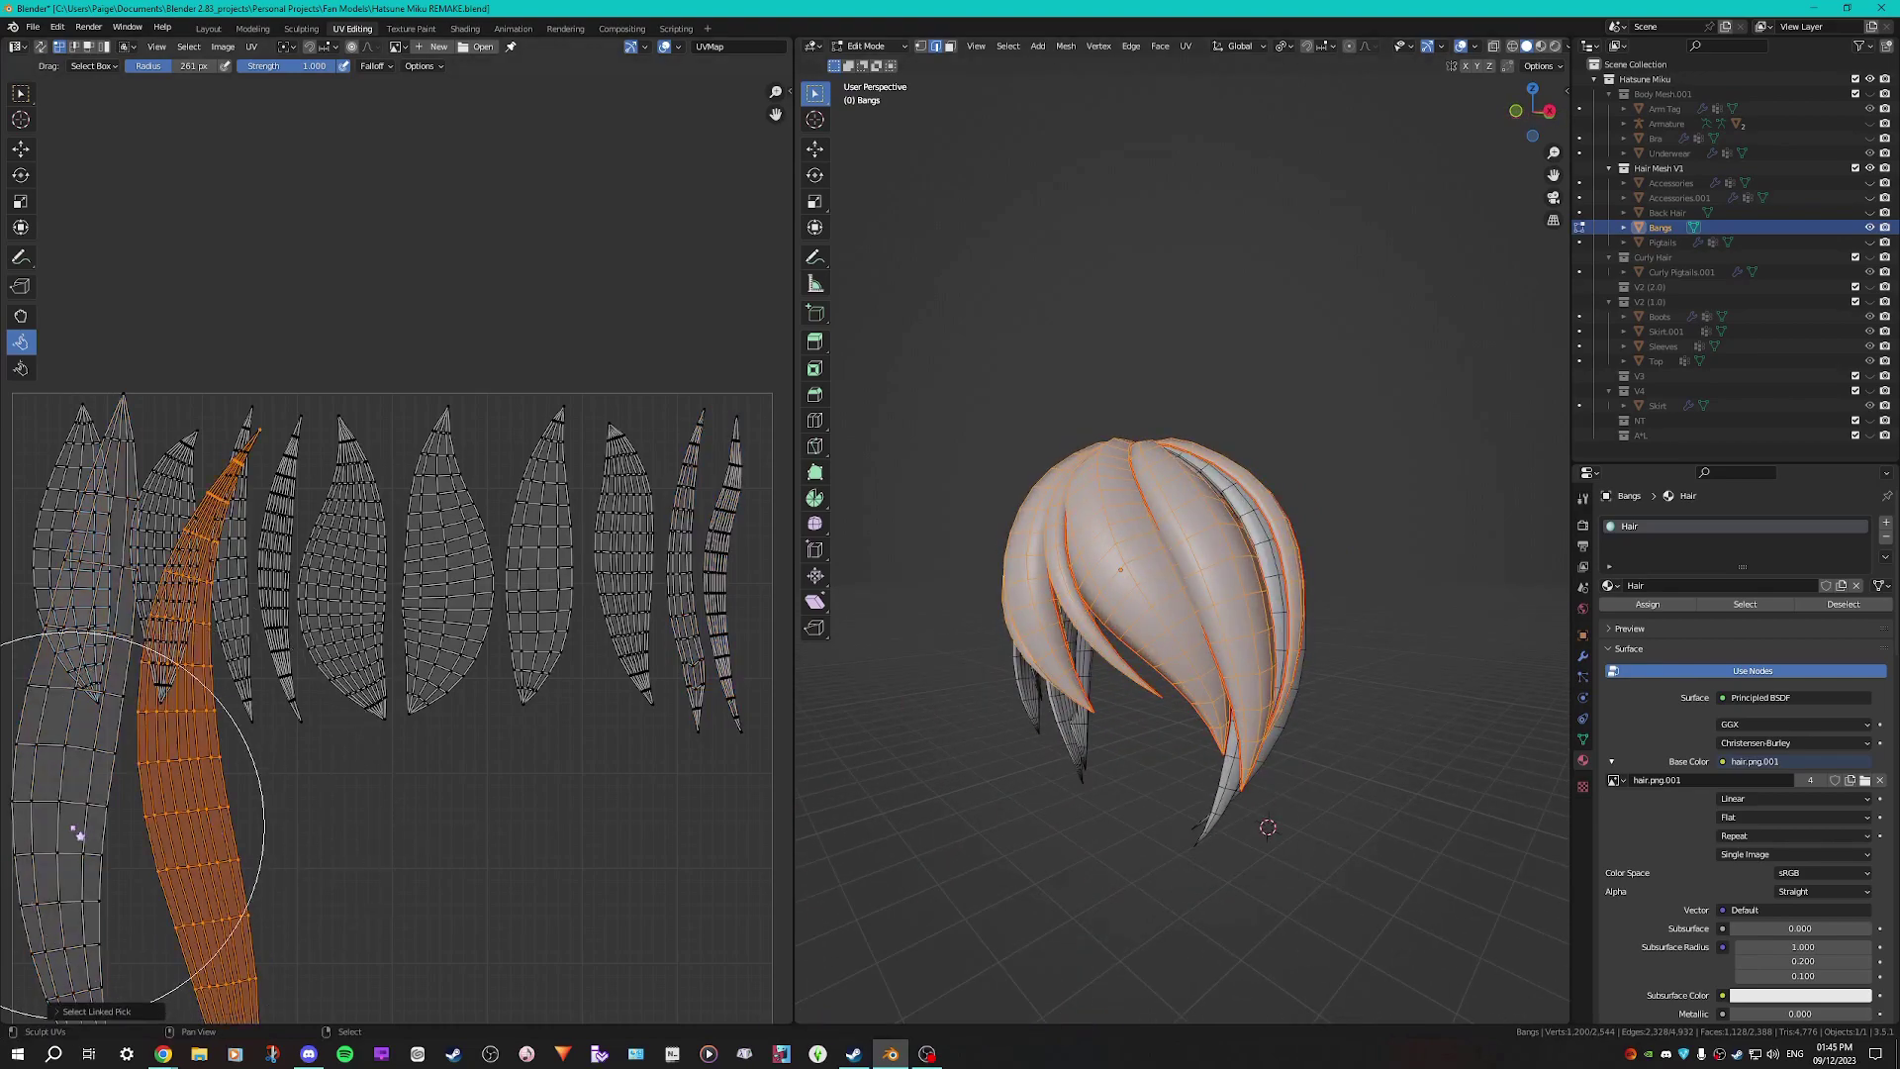
scroll(297, 792, down, 2)
key(s)
click(386, 737)
key(g)
click(376, 777)
Adjust the size and position of the two islands starting the second row, then shift the right-hand one away from its companion
key(s)
click(388, 772)
key(g)
click(415, 753)
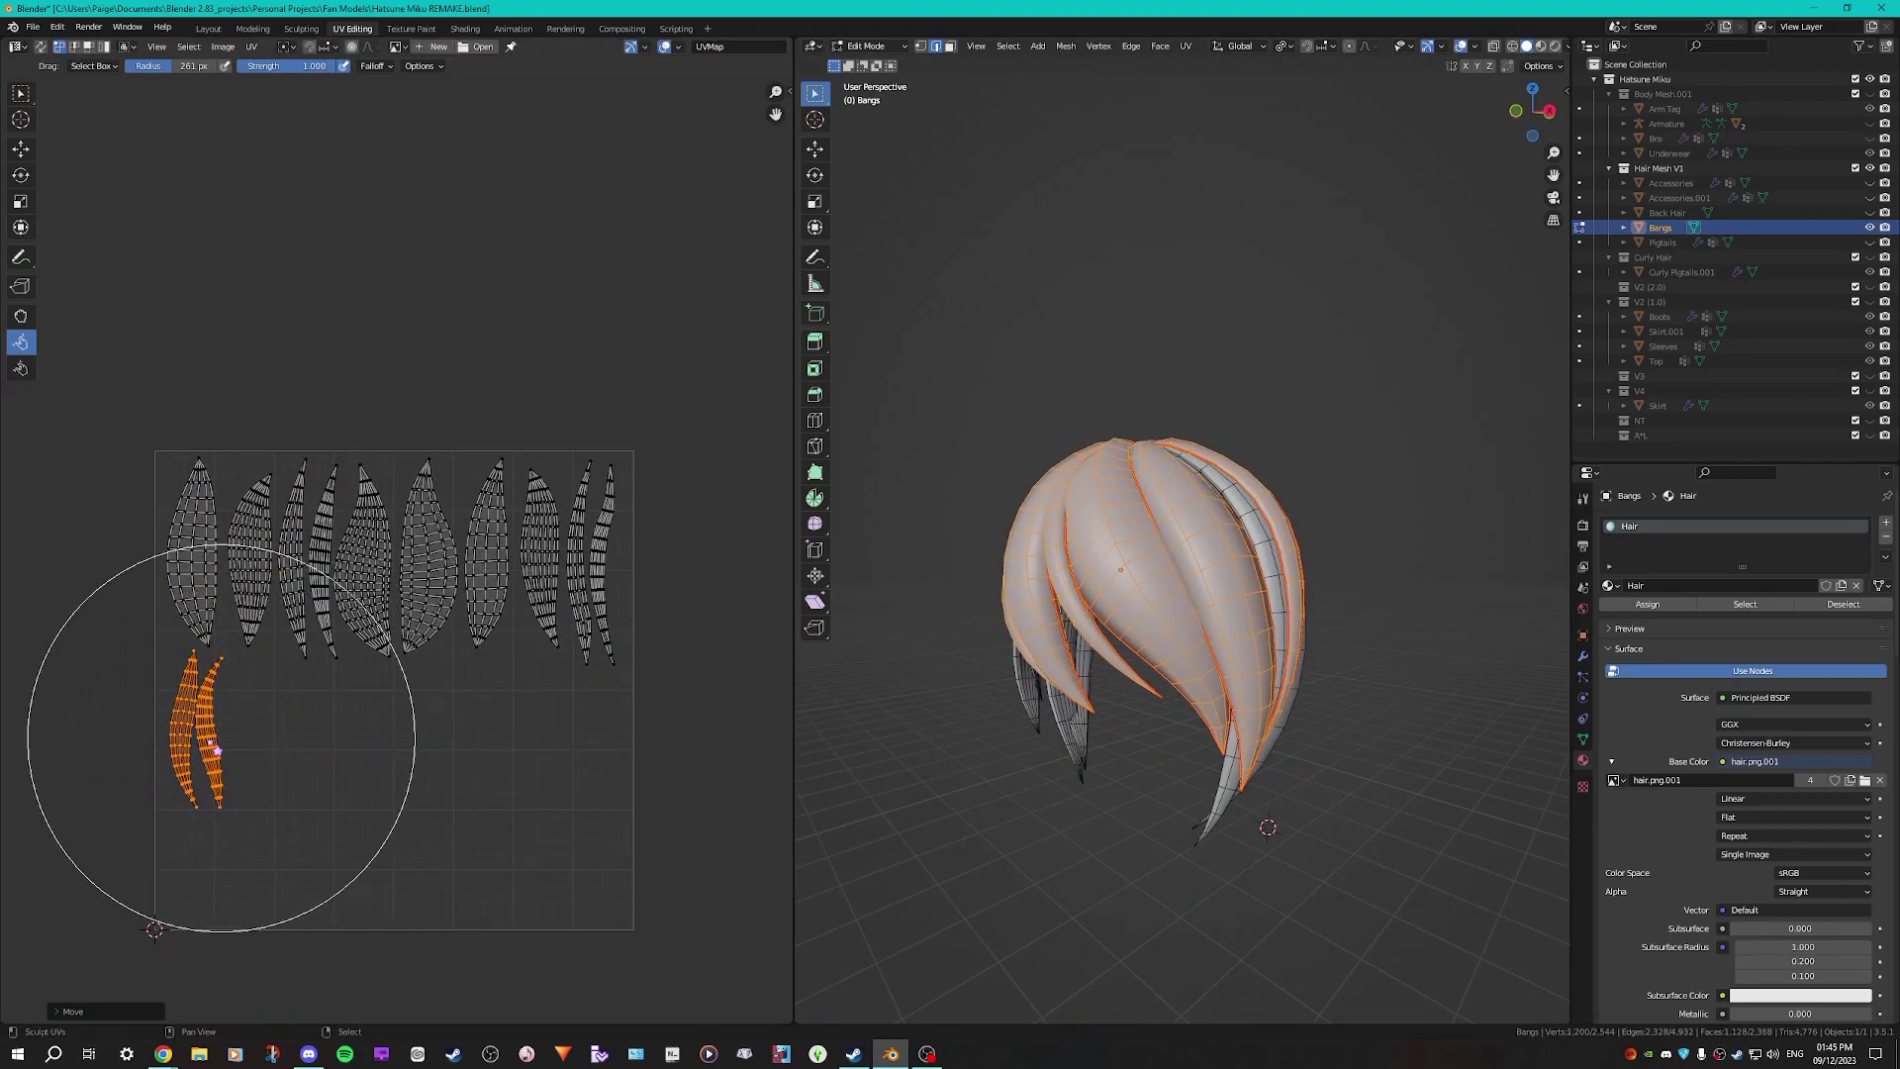
key(alt+a)
key(l)
click(299, 750)
Select the side edge loop of the strand tucked beneath the outer side strands and mark it as a seam
middle_drag(1286, 584, 990, 624)
scroll(1108, 564, up, 4)
alt+click(1109, 514)
scroll(990, 624, up, 5)
middle_drag(950, 555, 1083, 491)
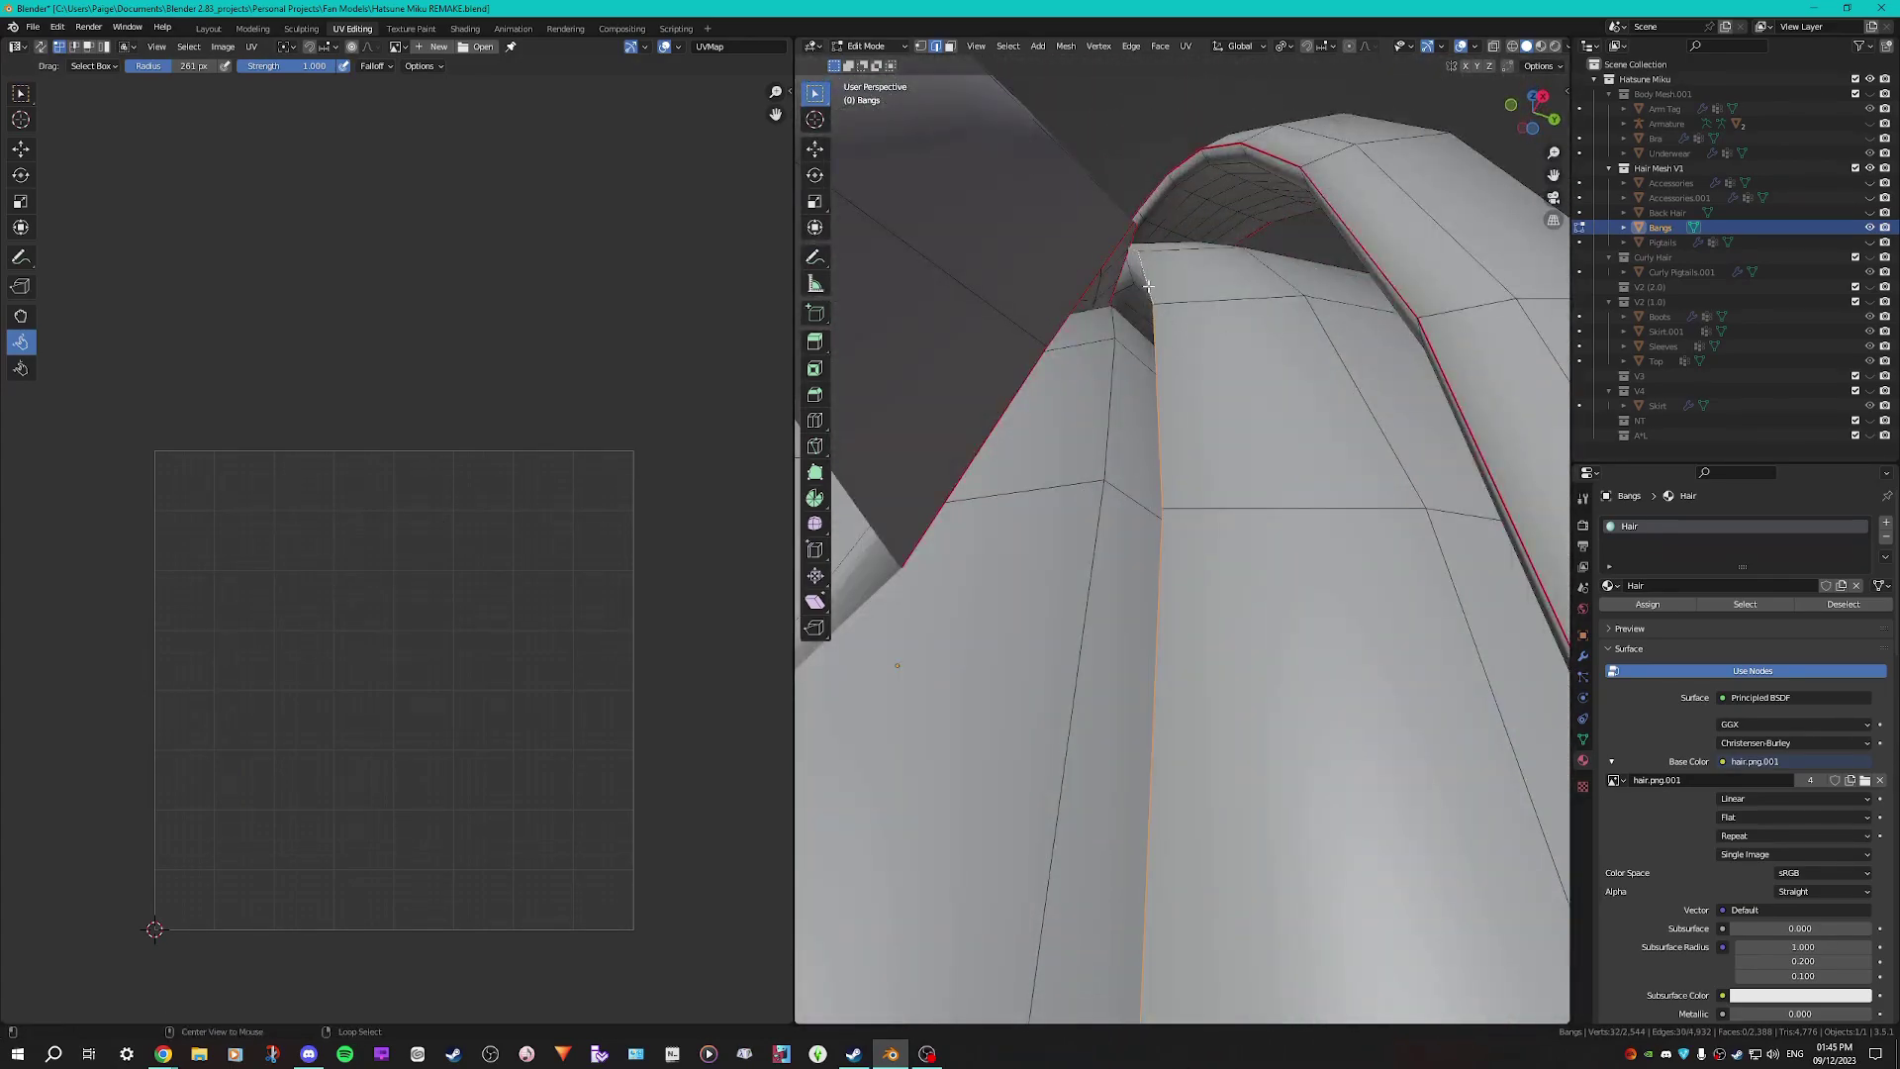
key(ctrl+e)
click(1138, 307)
Select the whole tucked-in side strand and unwrap it
right_click(1276, 345)
key(ctrl+l)
key(u)
click(1273, 348)
scroll(1257, 361, down, 6)
middle_drag(1248, 367, 1239, 439)
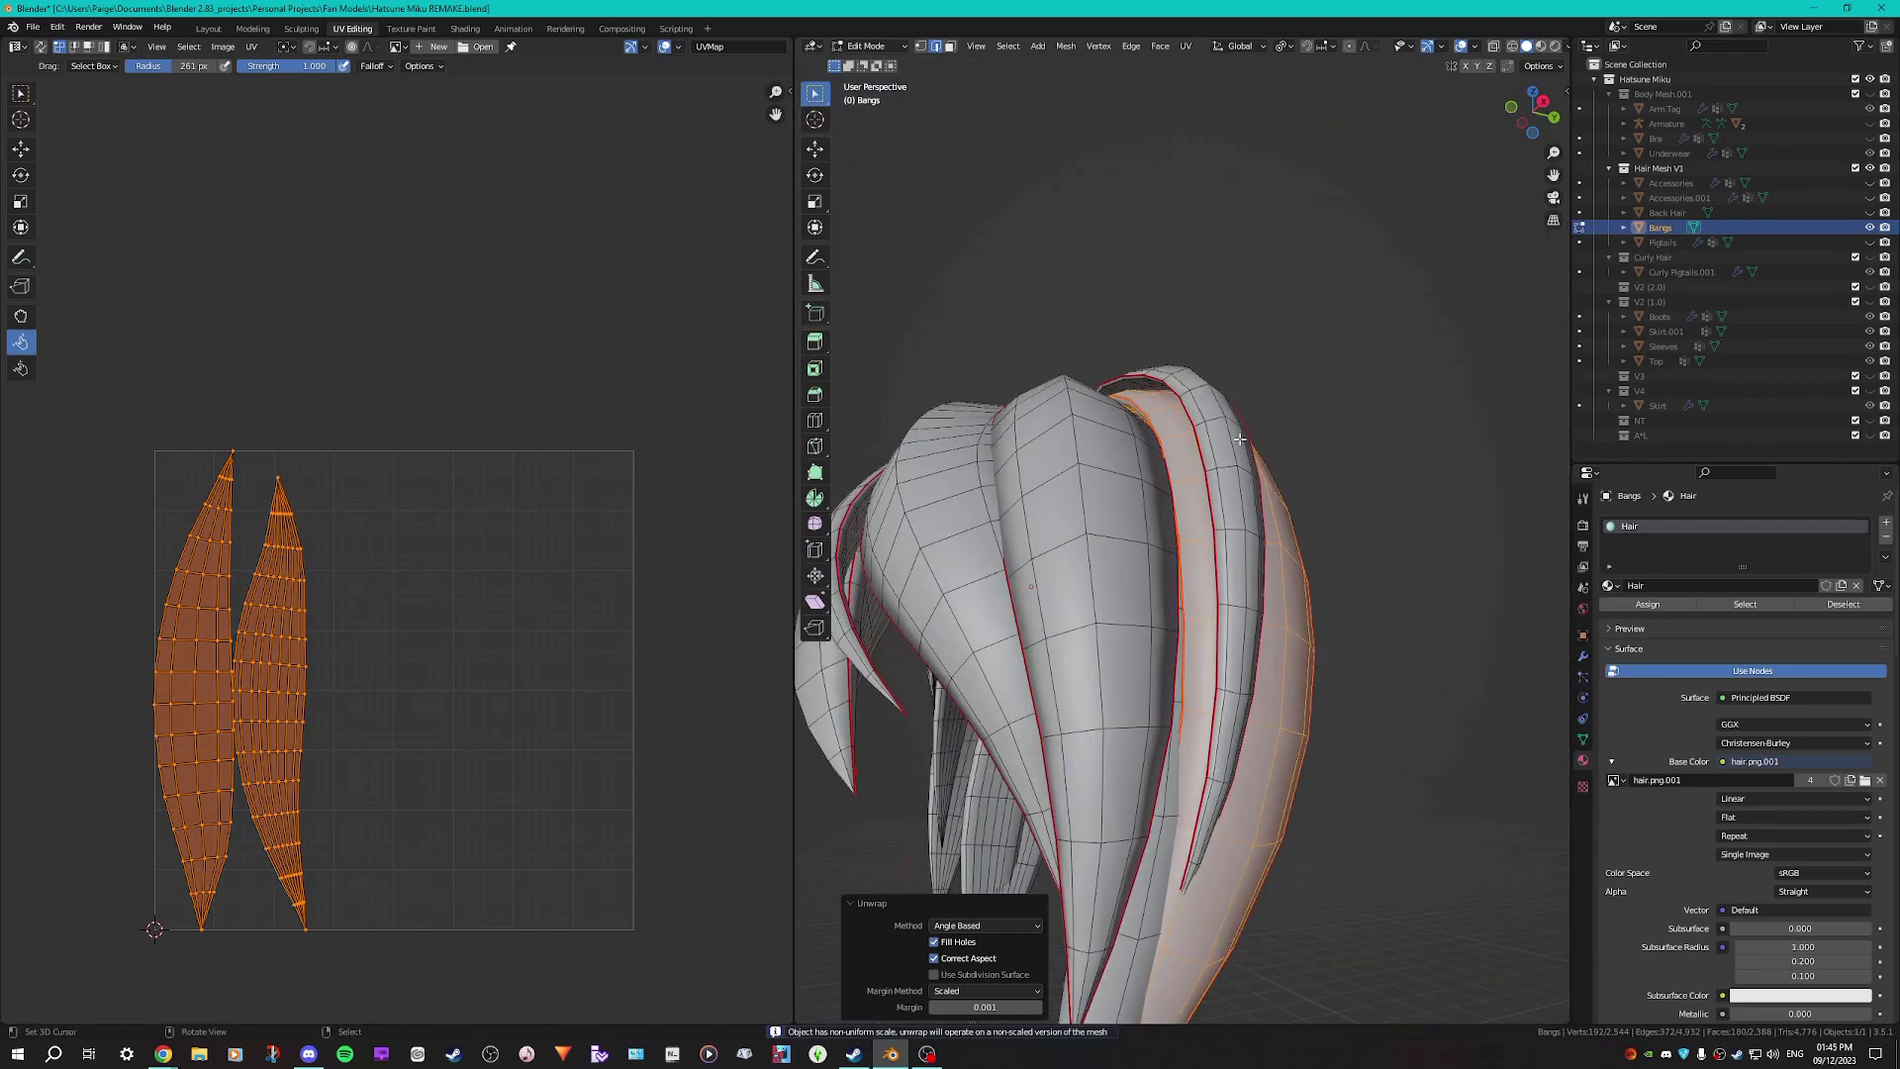
Add the previously unwrapped strands around the bangs to the tucked-in side strand's selection
scroll(1240, 439, down, 3)
key(l)
key(l)
middle_drag(1118, 514, 1287, 554)
scroll(1188, 554, up, 2)
key(l)
key(l)
key(l)
key(l)
middle_drag(1138, 693, 1209, 705)
Select only the tucked-in strand's two islands, scale them down and place them beside the second row's first pair
right_click(315, 714)
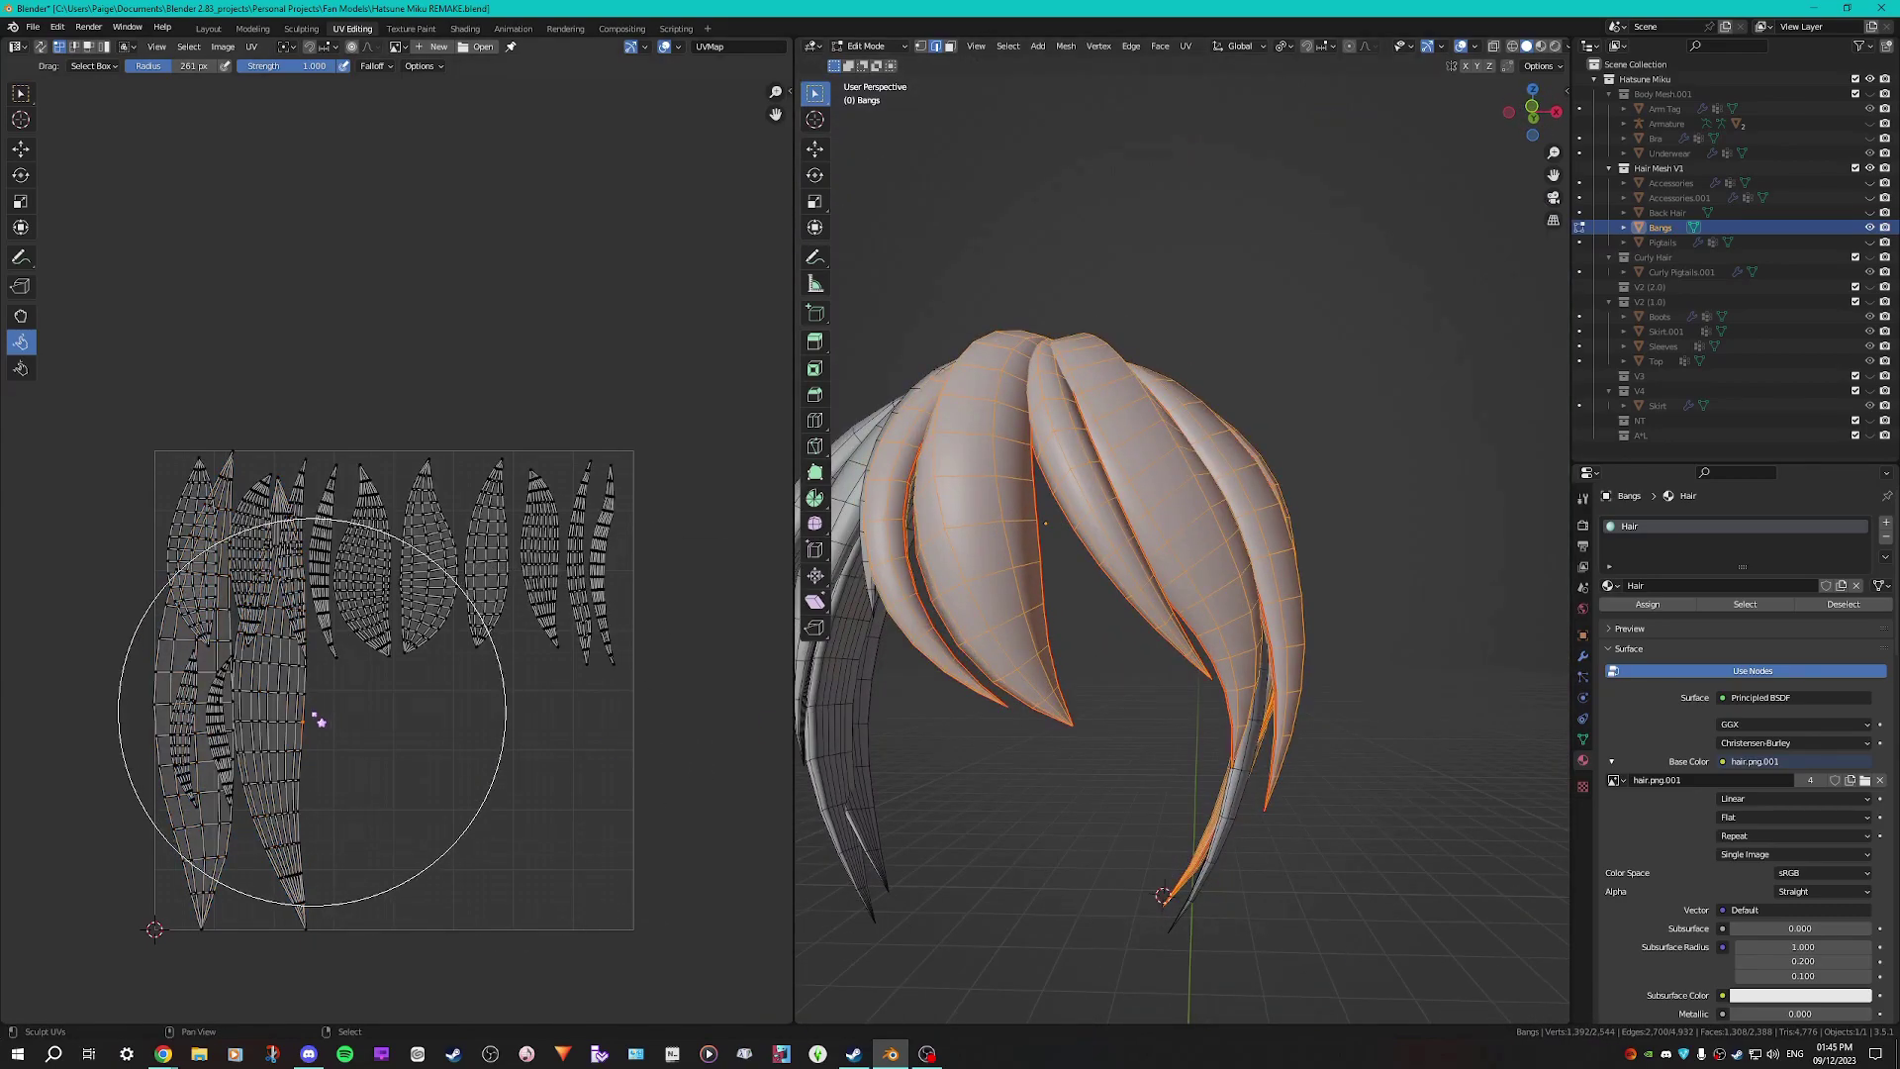
key(l)
key(l)
key(s)
click(343, 691)
key(g)
click(395, 713)
key(s)
click(381, 713)
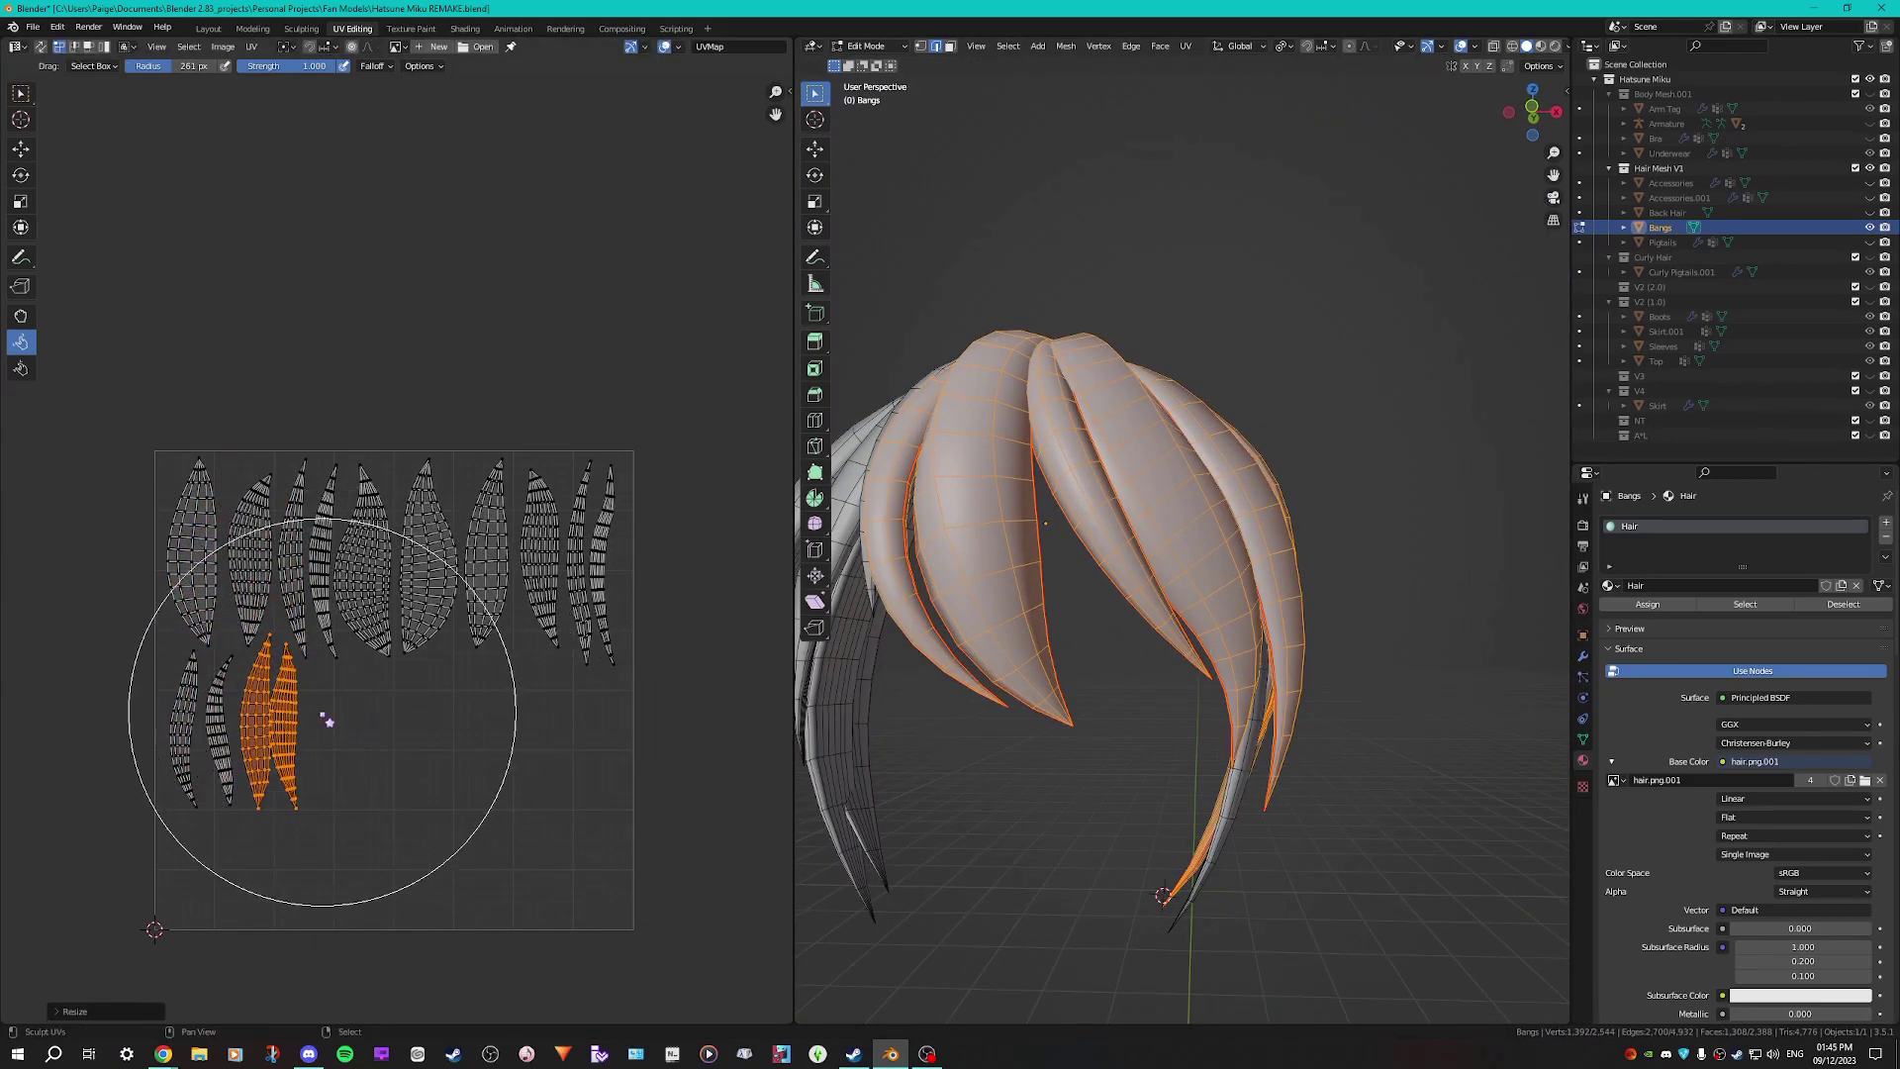
Select only the last island of the second row and move it away from its companion
key(alt+a)
key(l)
click(307, 711)
scroll(331, 697, up, 4)
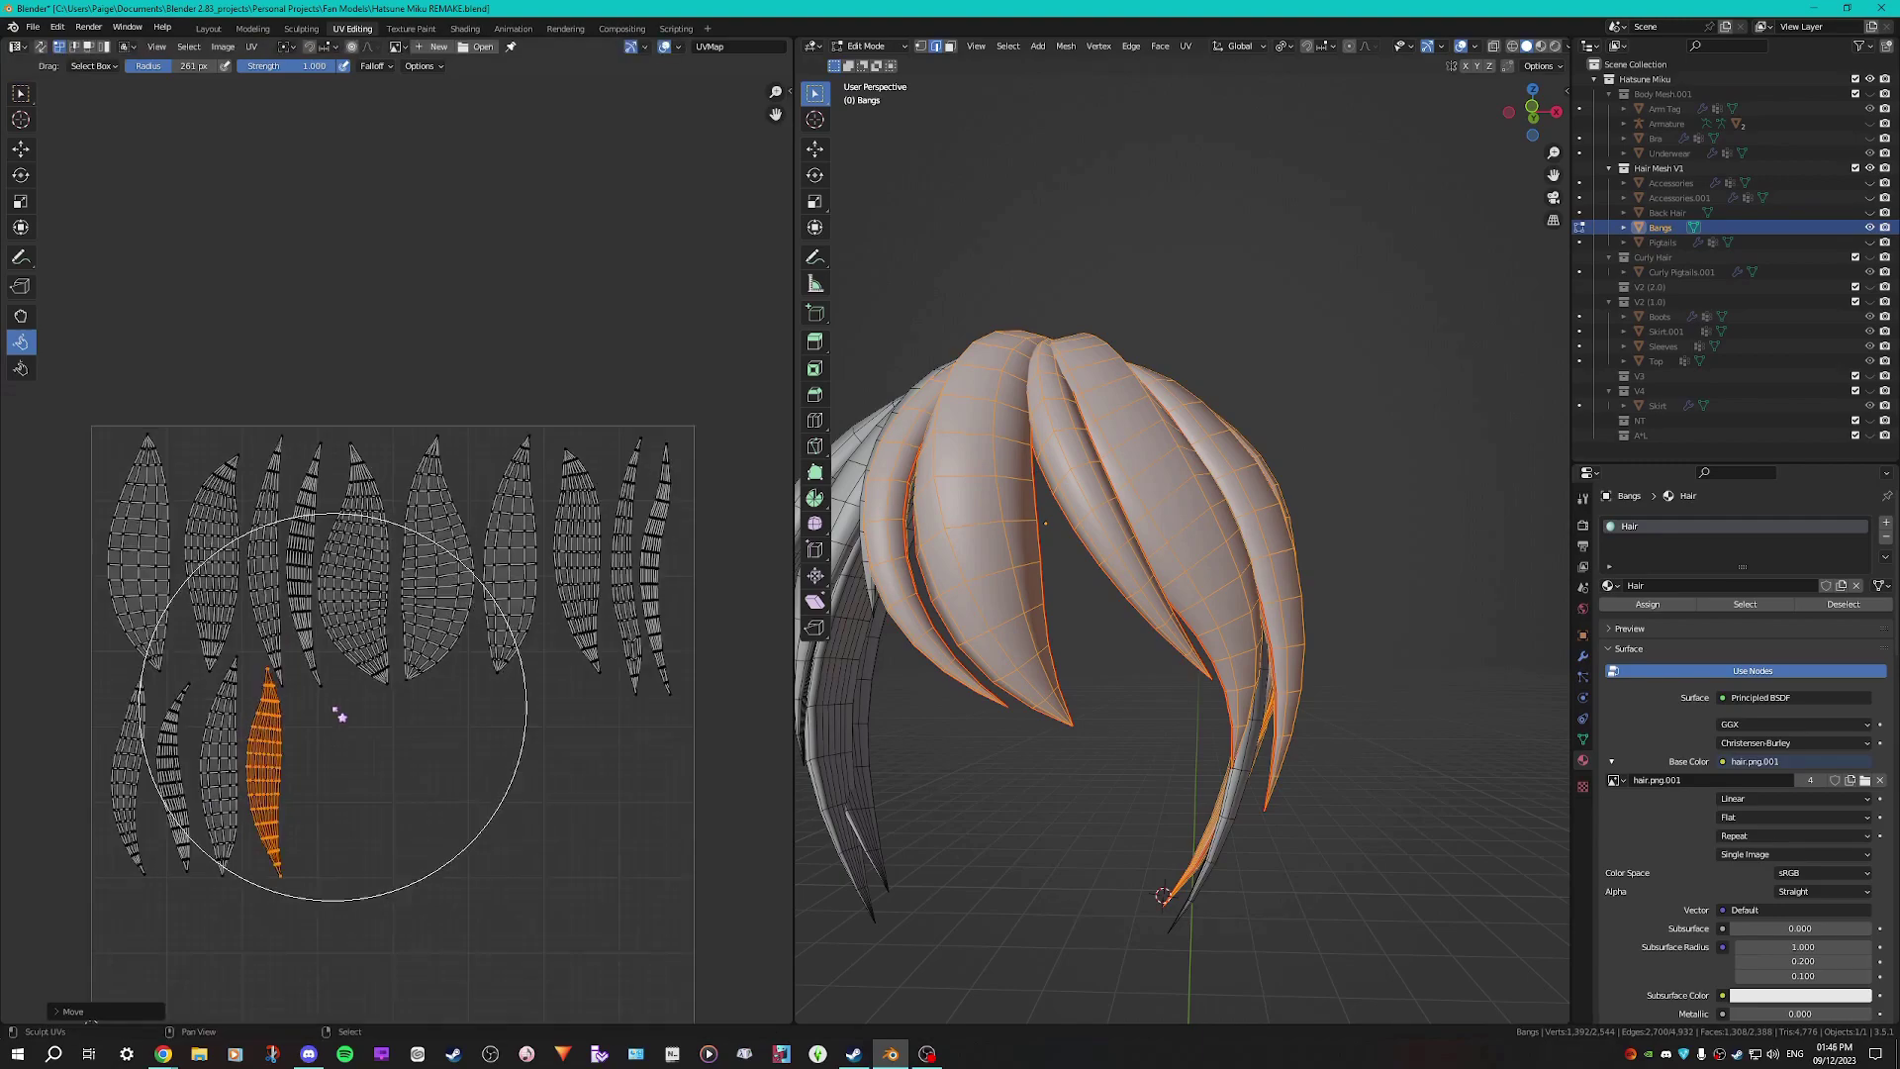
Select all four islands of the second row and shift them slightly down and left, clear of the top row
key(l)
key(l)
key(l)
key(g)
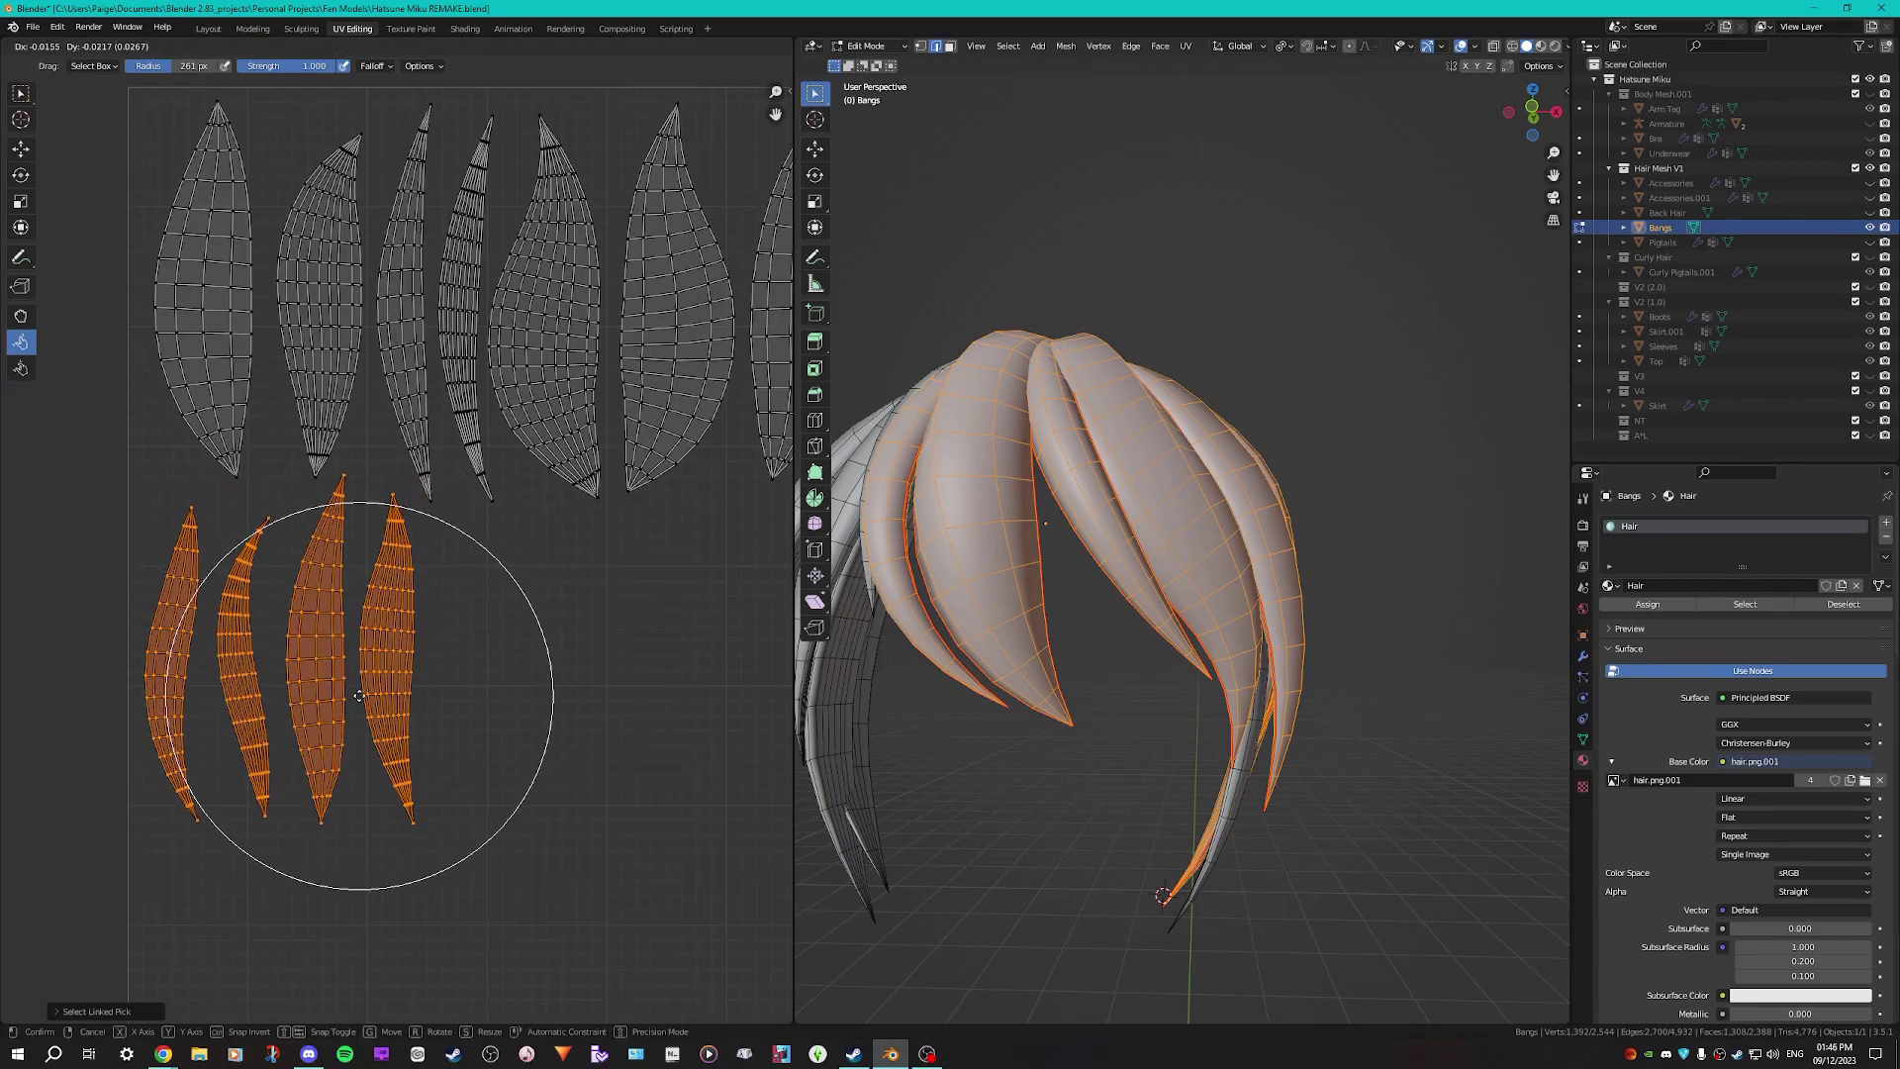
click(360, 695)
Mark a seam along the edge loop of the long inner strand at the side of the bangs
middle_drag(1237, 713, 1148, 722)
alt+right_click(1148, 722)
middle_drag(1148, 792, 1144, 673)
key(ctrl+e)
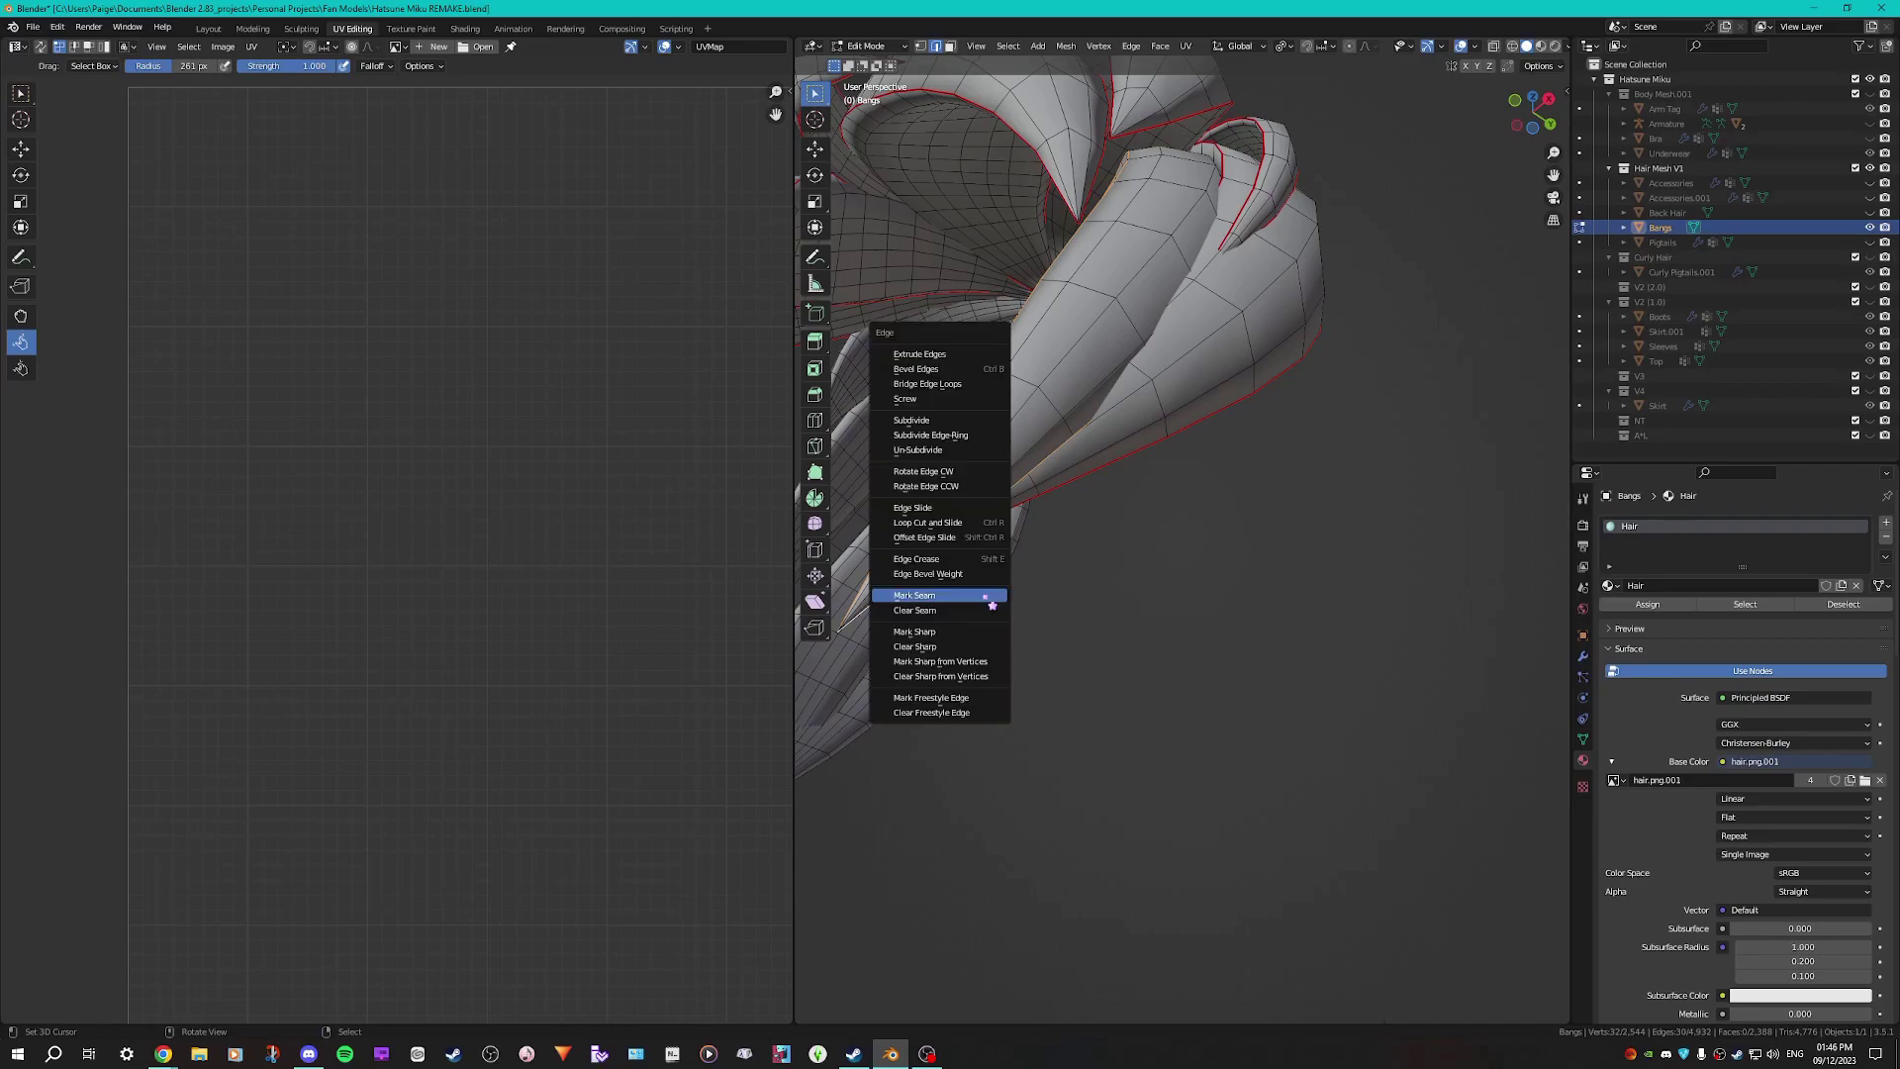
click(989, 599)
Select the whole long inner strand and unwrap it
key(l)
key(u)
click(1030, 407)
middle_drag(1034, 416, 1303, 564)
Add all the already unwrapped strands of the bangs to the selection alongside the long inner strand
key(l)
key(l)
key(l)
key(l)
key(l)
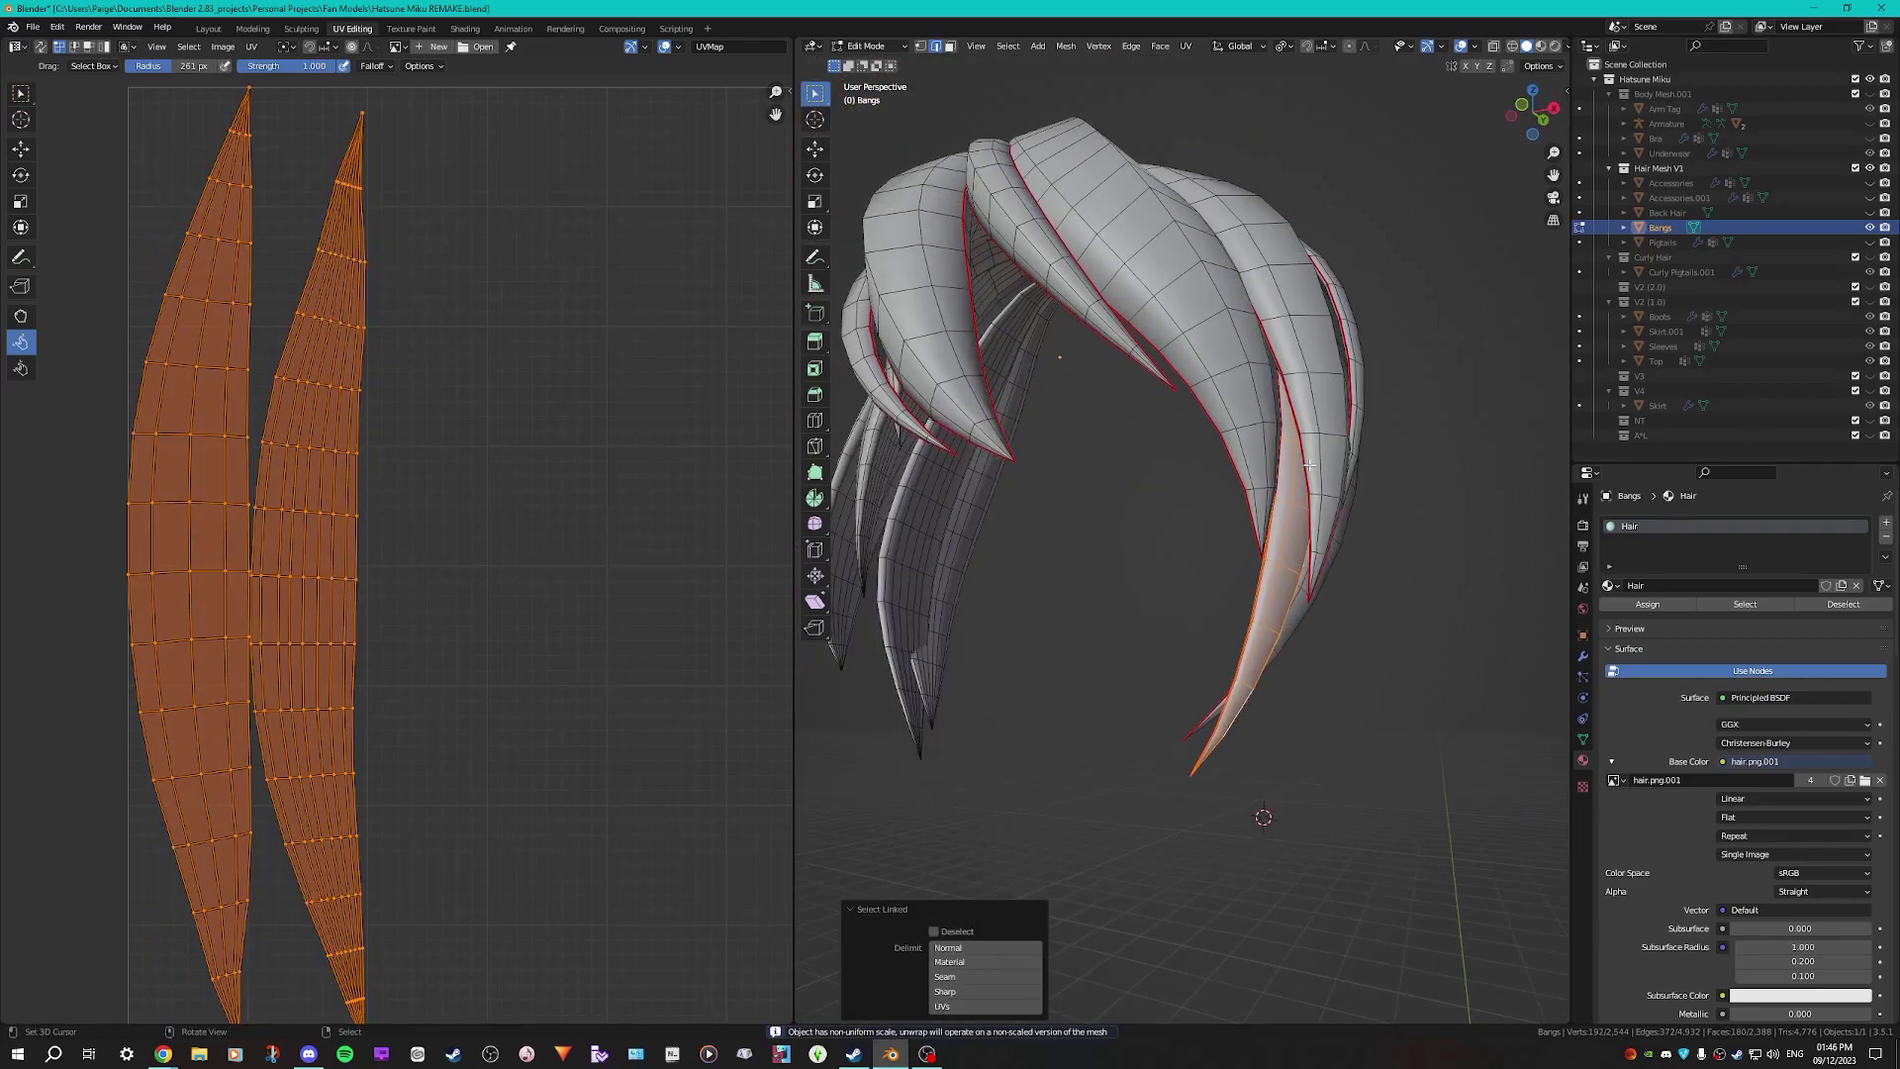
key(alt+a)
key(l)
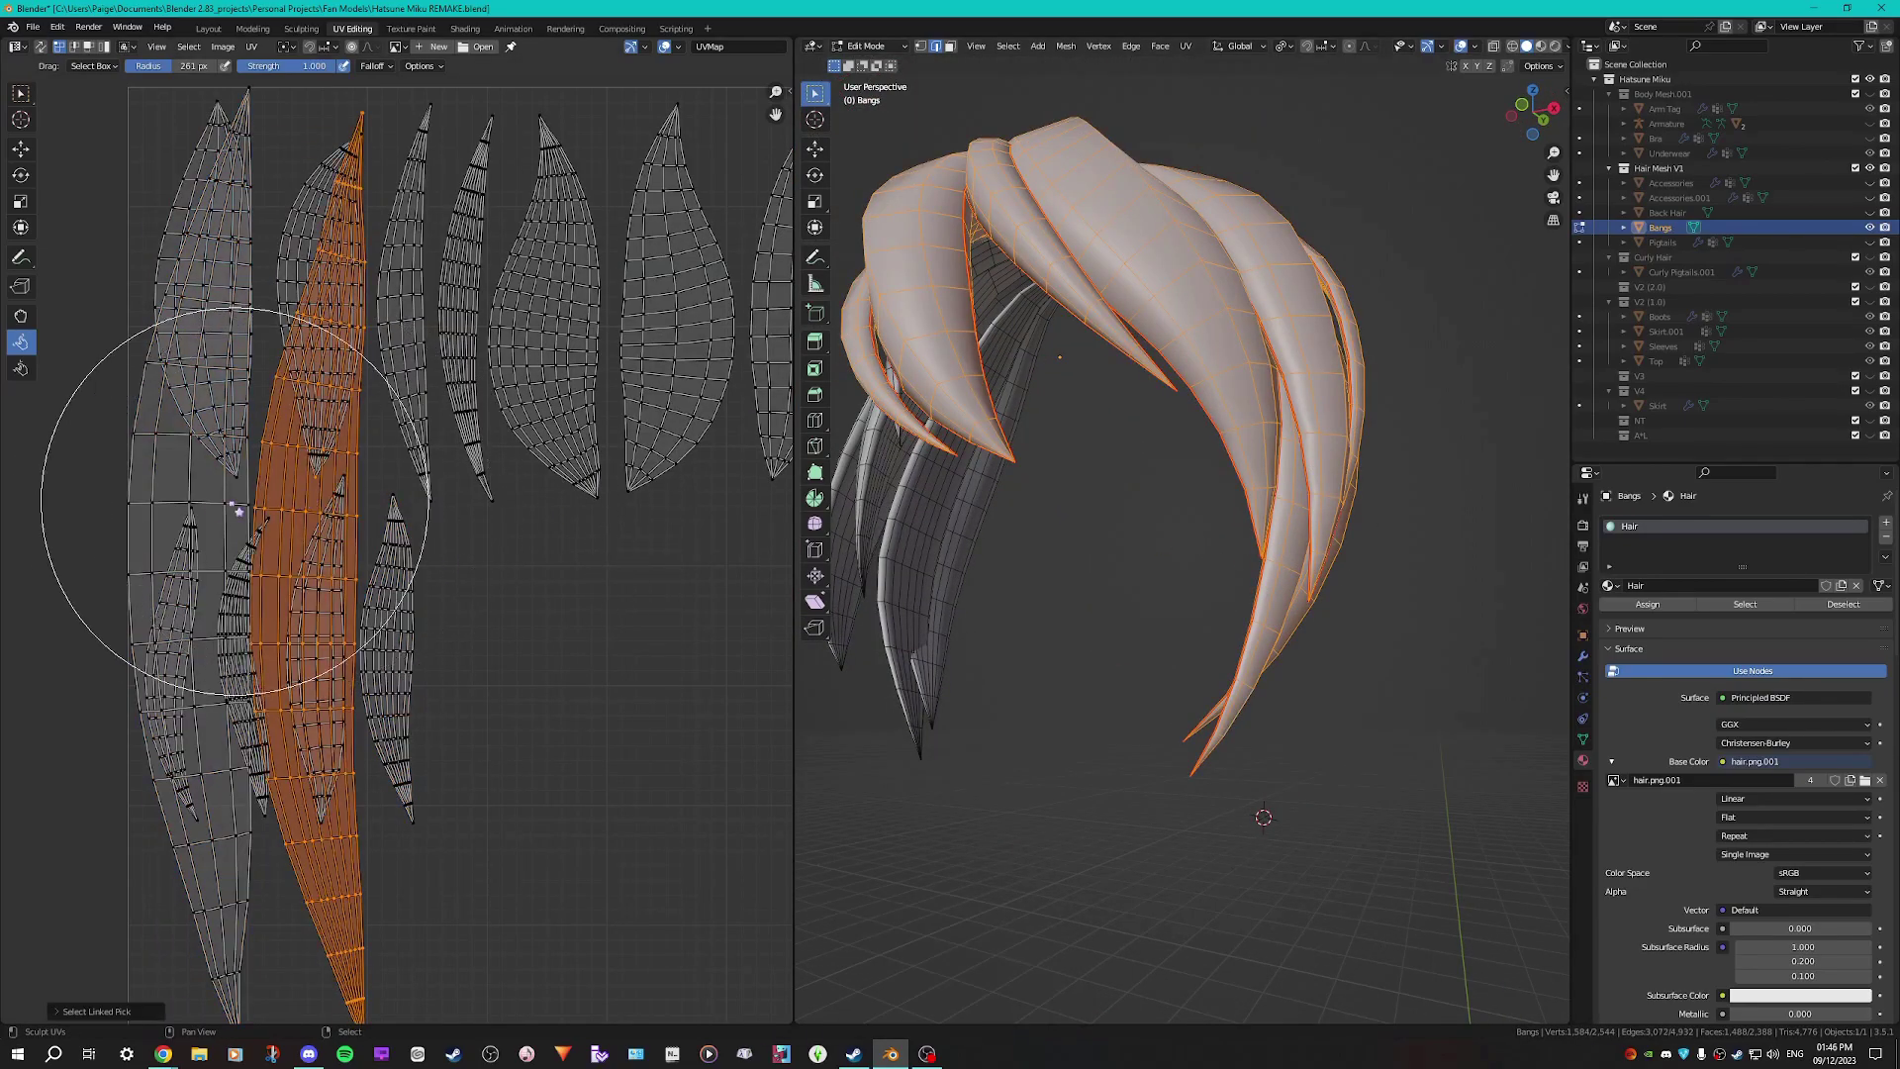
key(l)
scroll(394, 545, down, 2)
key(s)
click(396, 589)
key(g)
click(555, 643)
key(ctrl+z)
key(alt+a)
key(ctrl+z)
key(ctrl+z)
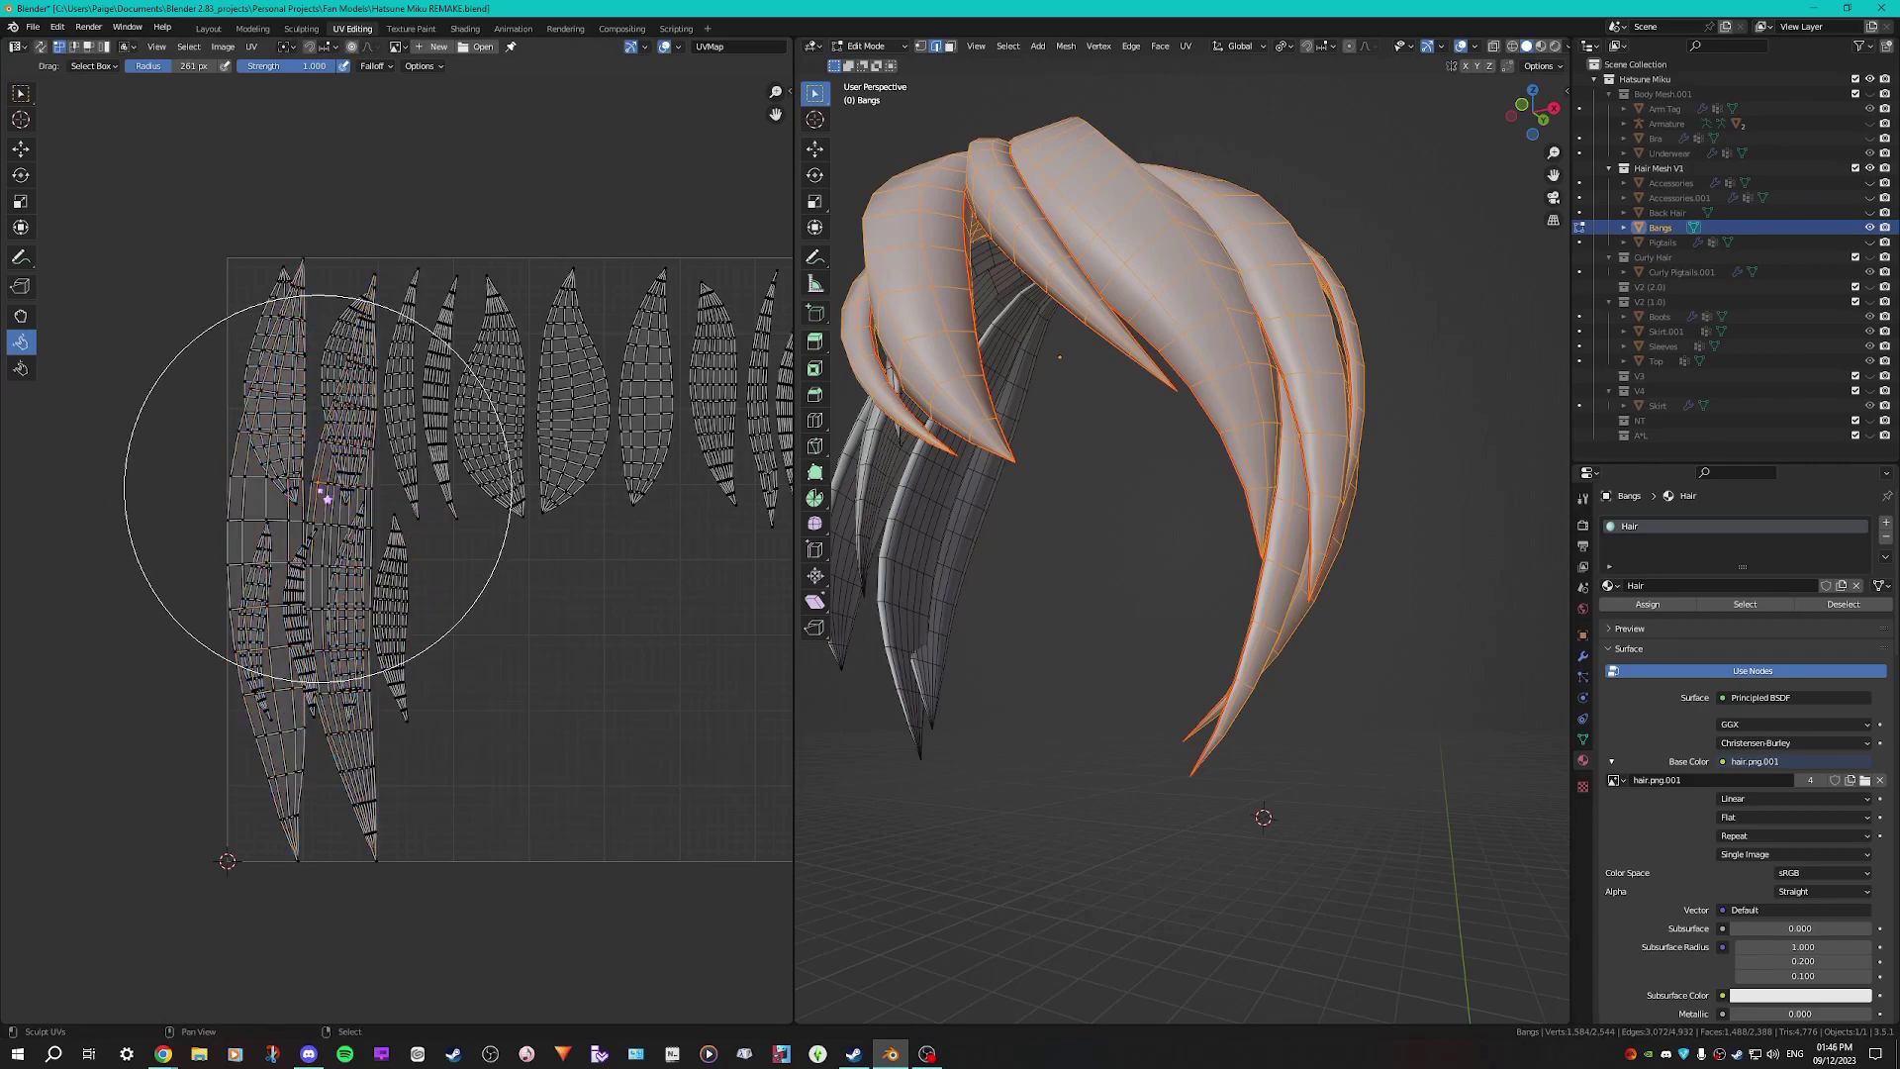
Select the two large new islands, scale them down and place them at the end of the second row
key(l)
key(l)
key(s)
click(488, 577)
key(g)
click(626, 634)
key(s)
click(574, 629)
scroll(625, 620, up, 3)
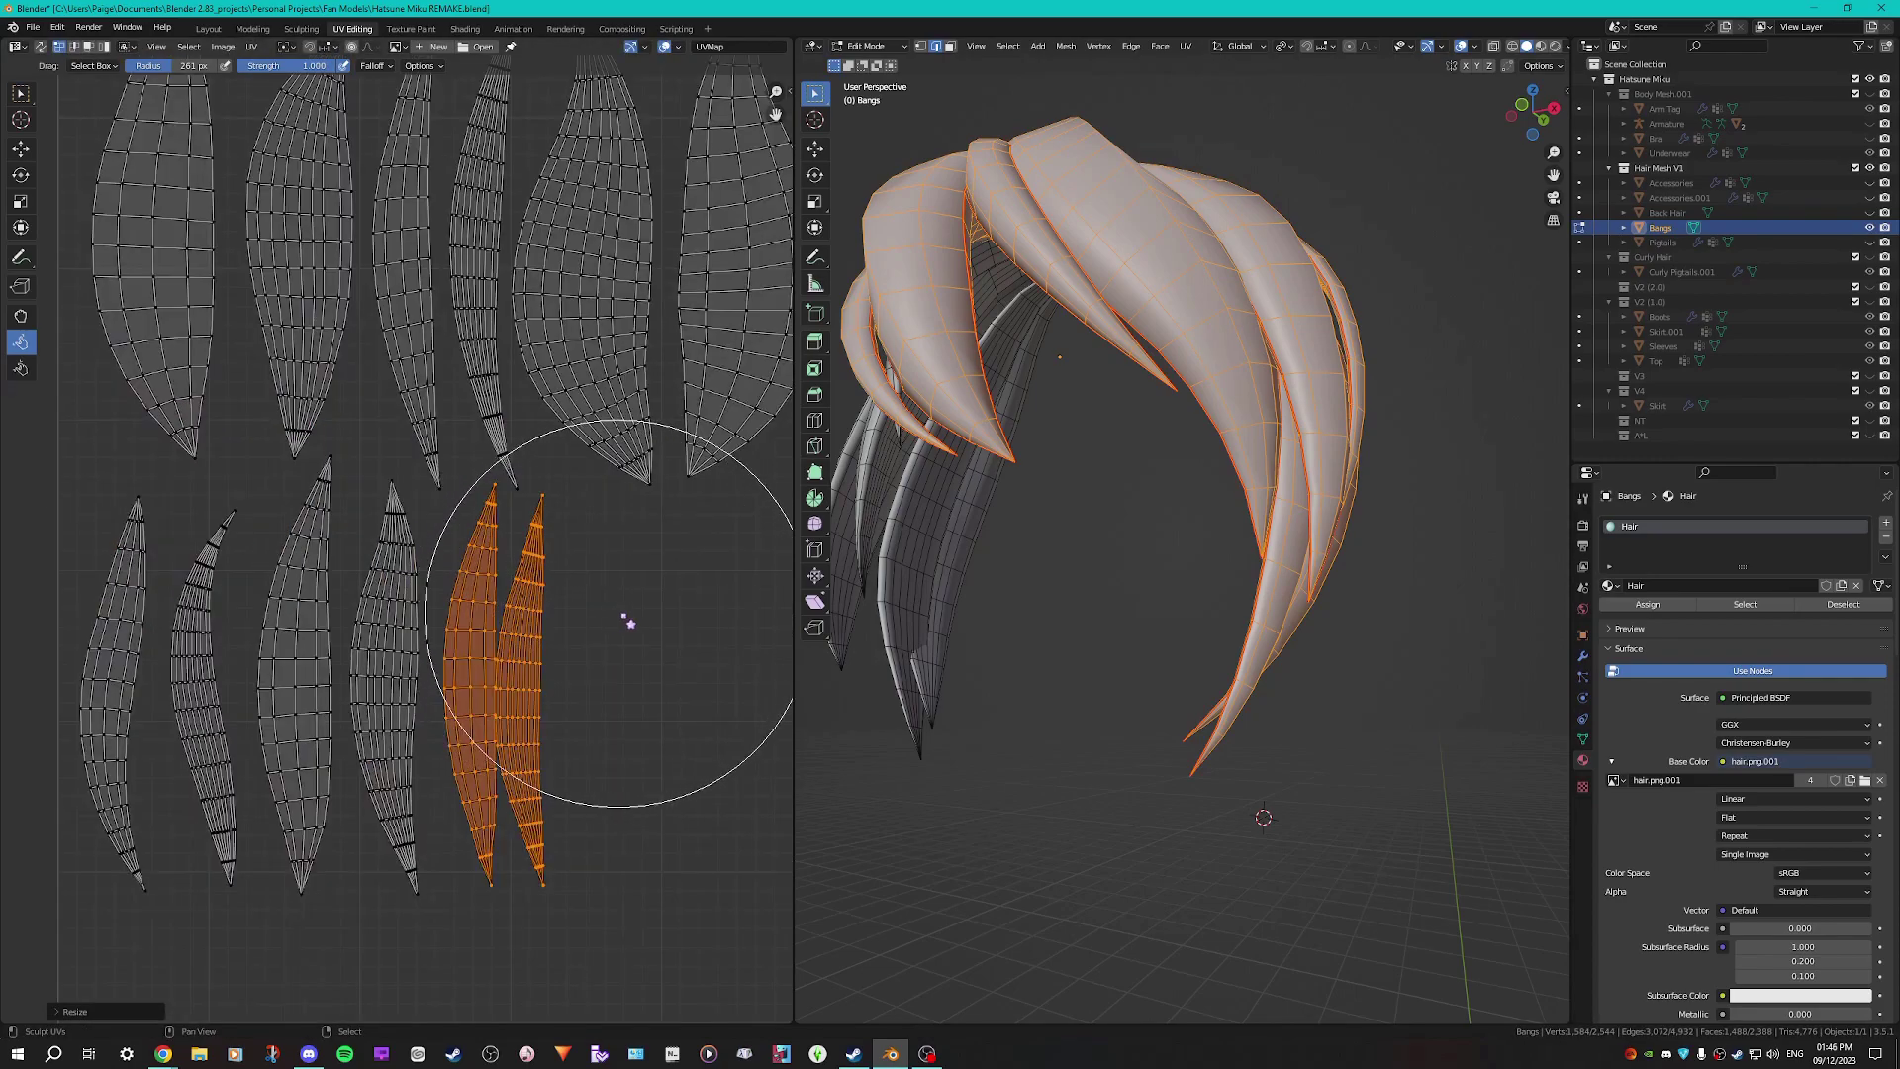
key(g)
click(585, 640)
Select only the last island of the second row and move it along X away from its companion
key(alt+a)
key(l)
key(g)
key(x)
click(614, 623)
Mark a seam around the edge loops of the short strand beside the centre of the bangs
middle_drag(1217, 623, 1335, 623)
scroll(1287, 594, down, 1)
click(1113, 400)
key(l)
shift+middle_drag(1114, 401, 1158, 466)
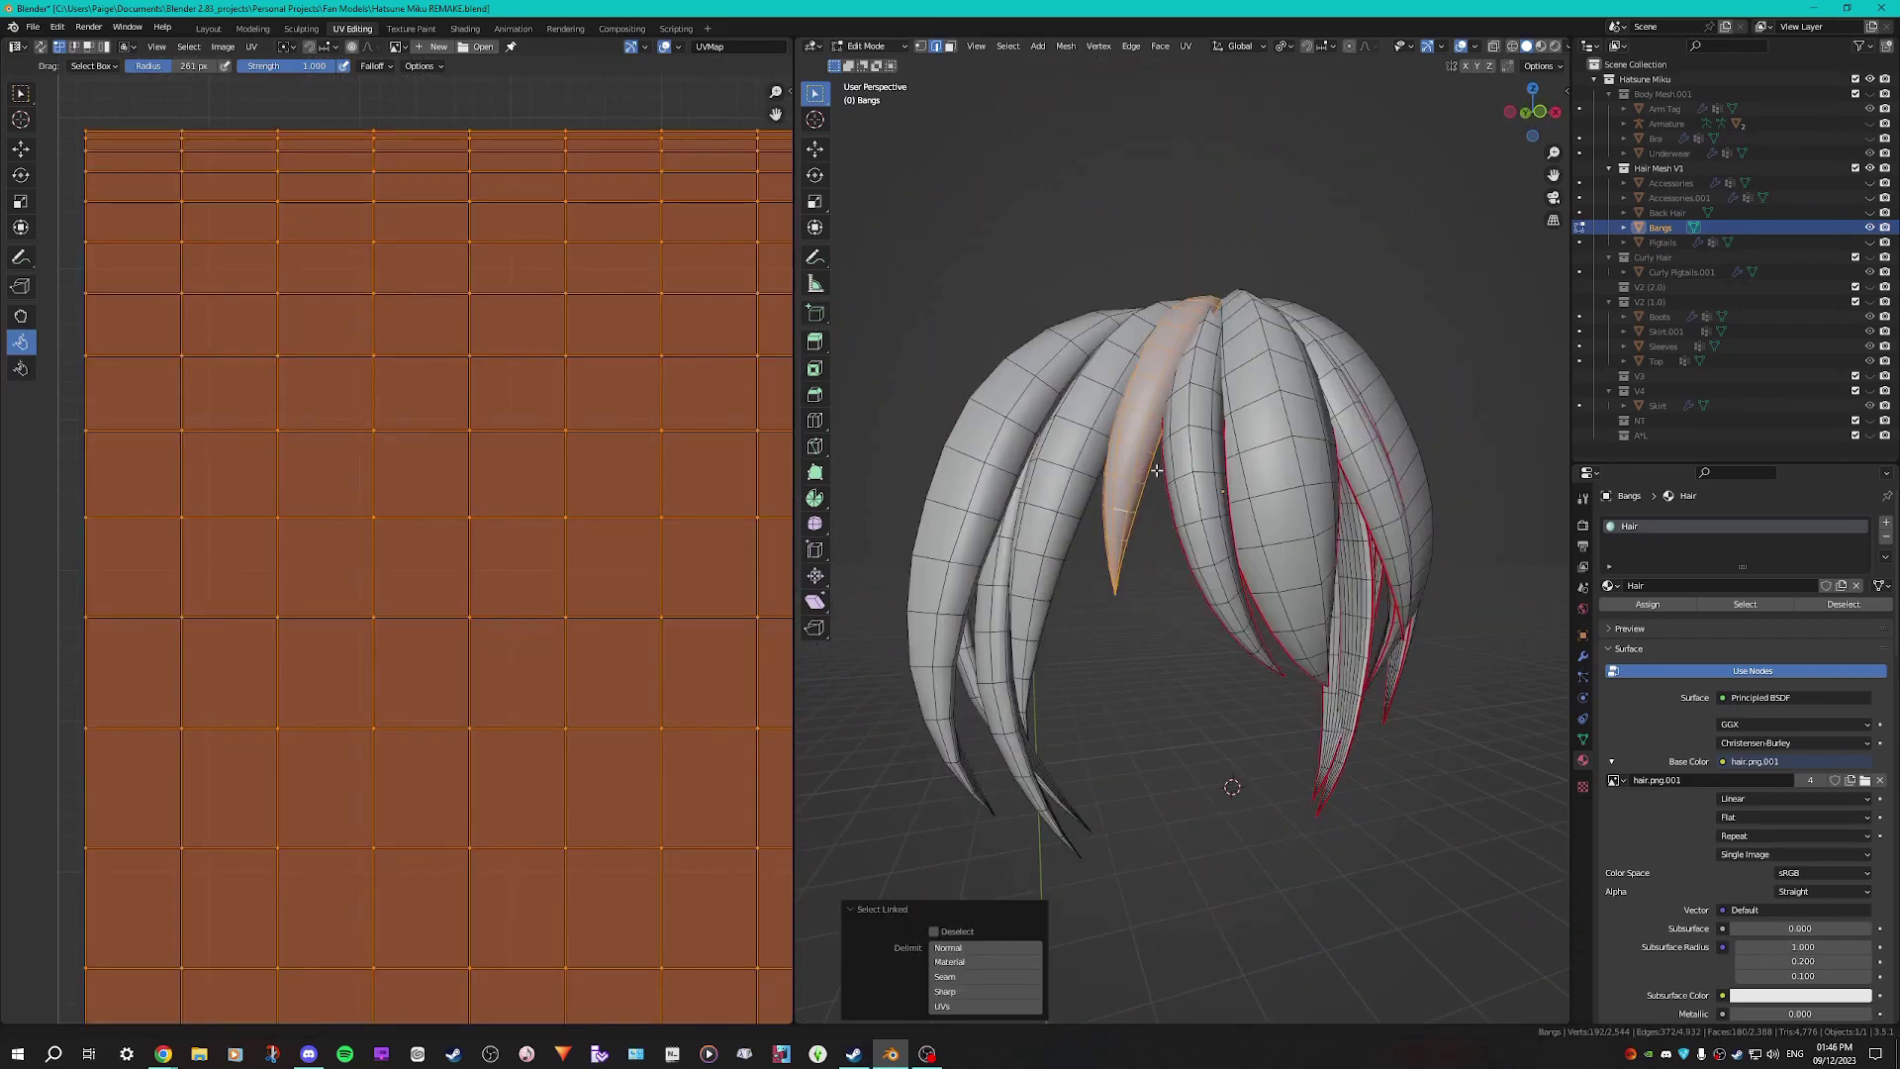
scroll(1156, 460, up, 4)
alt+right_click(1145, 579)
middle_drag(1148, 579, 1296, 495)
alt+shift+right_click(1321, 466)
key(ctrl+e)
click(1256, 471)
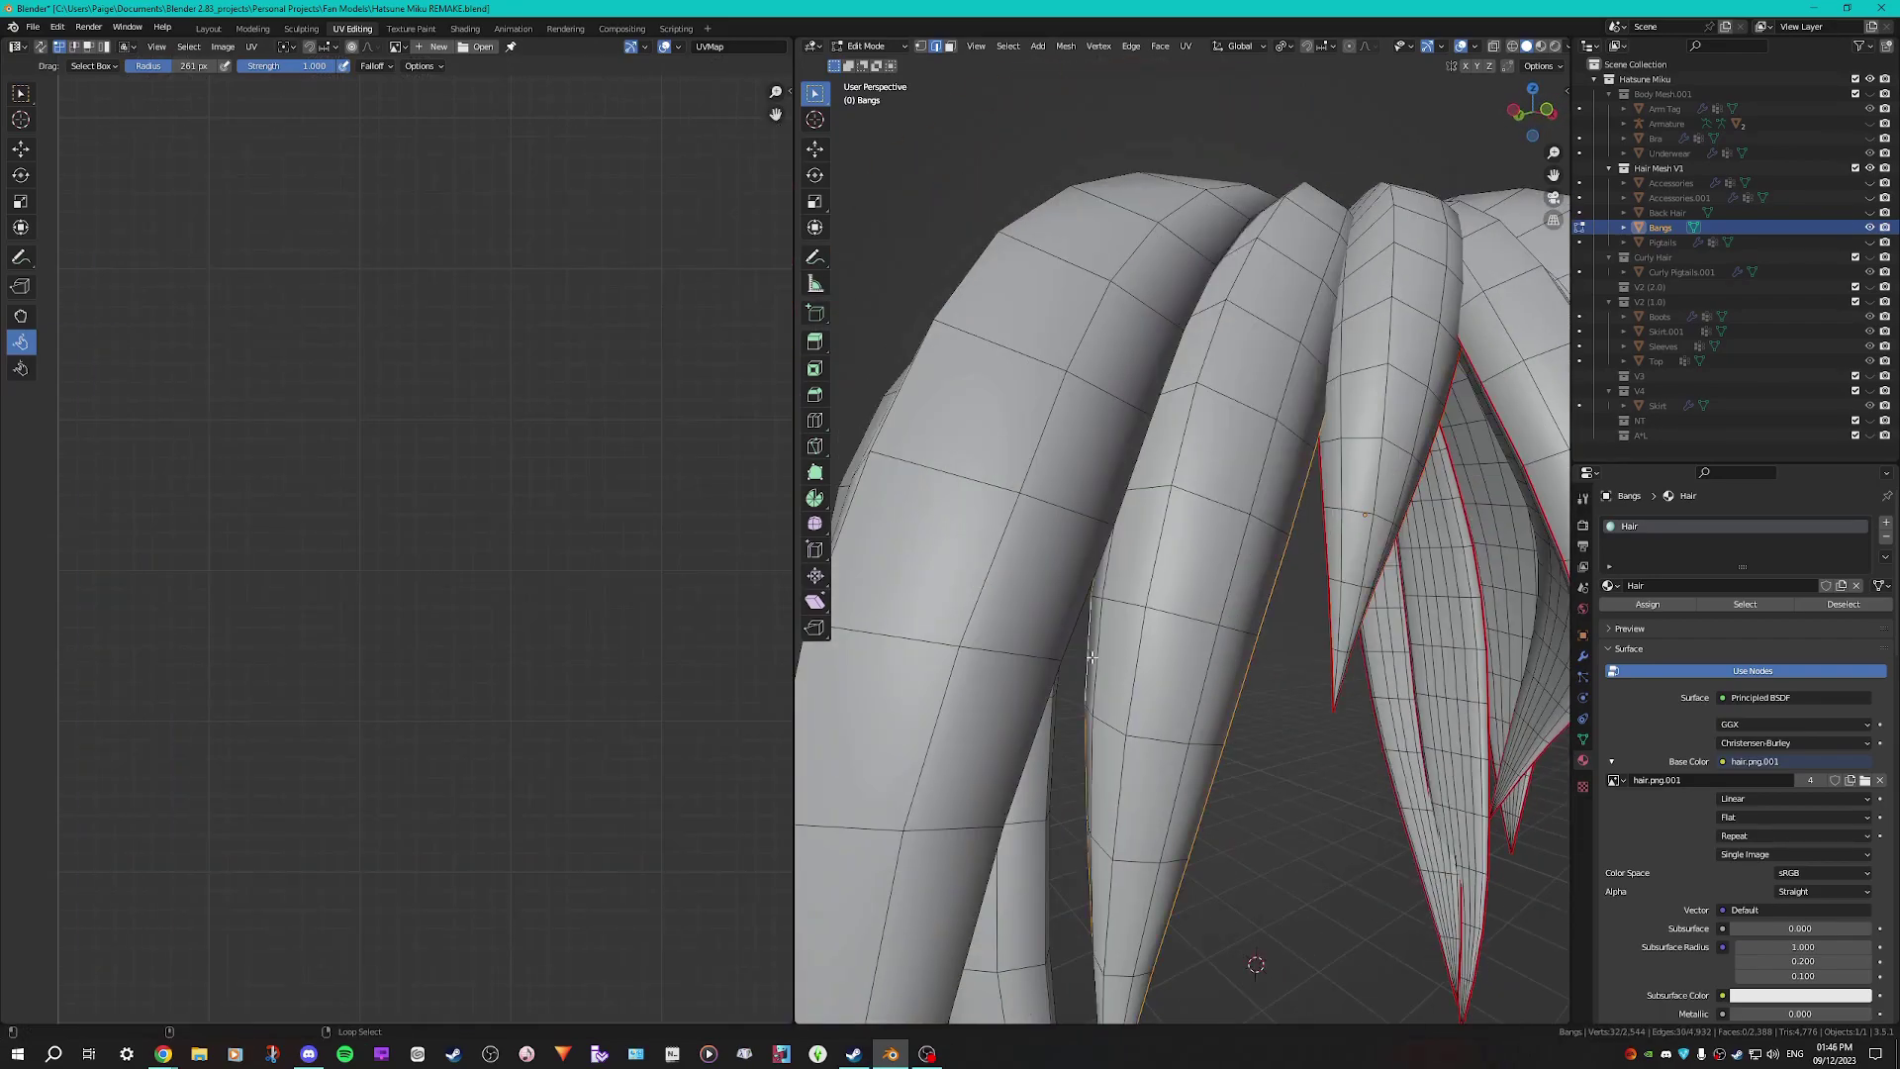
Mark seams along the edge loops of the remaining strands on the unfinished side of the bangs
key(ctrl+e)
click(1092, 657)
alt+right_click(1061, 650)
scroll(1064, 648, down, 4)
middle_drag(1069, 649, 1160, 610)
scroll(1160, 611, up, 4)
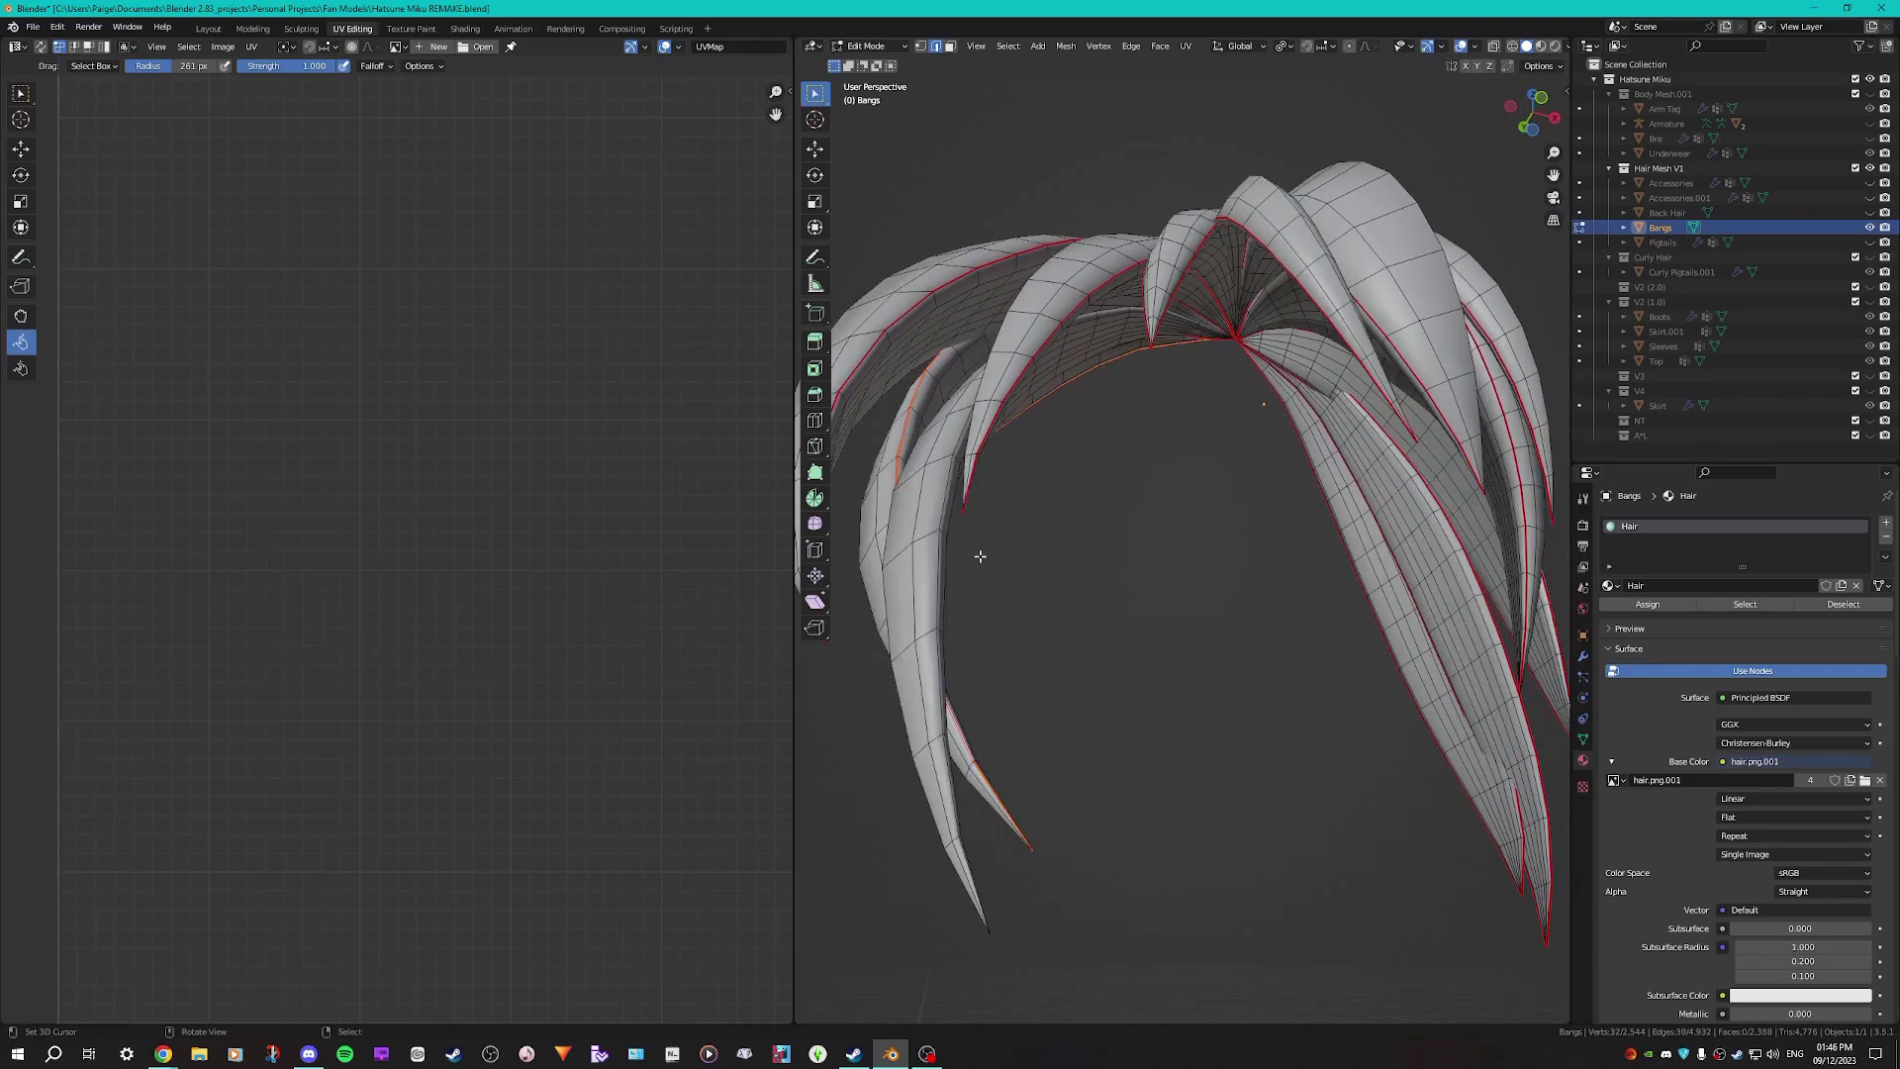
middle_drag(976, 552, 1507, 825)
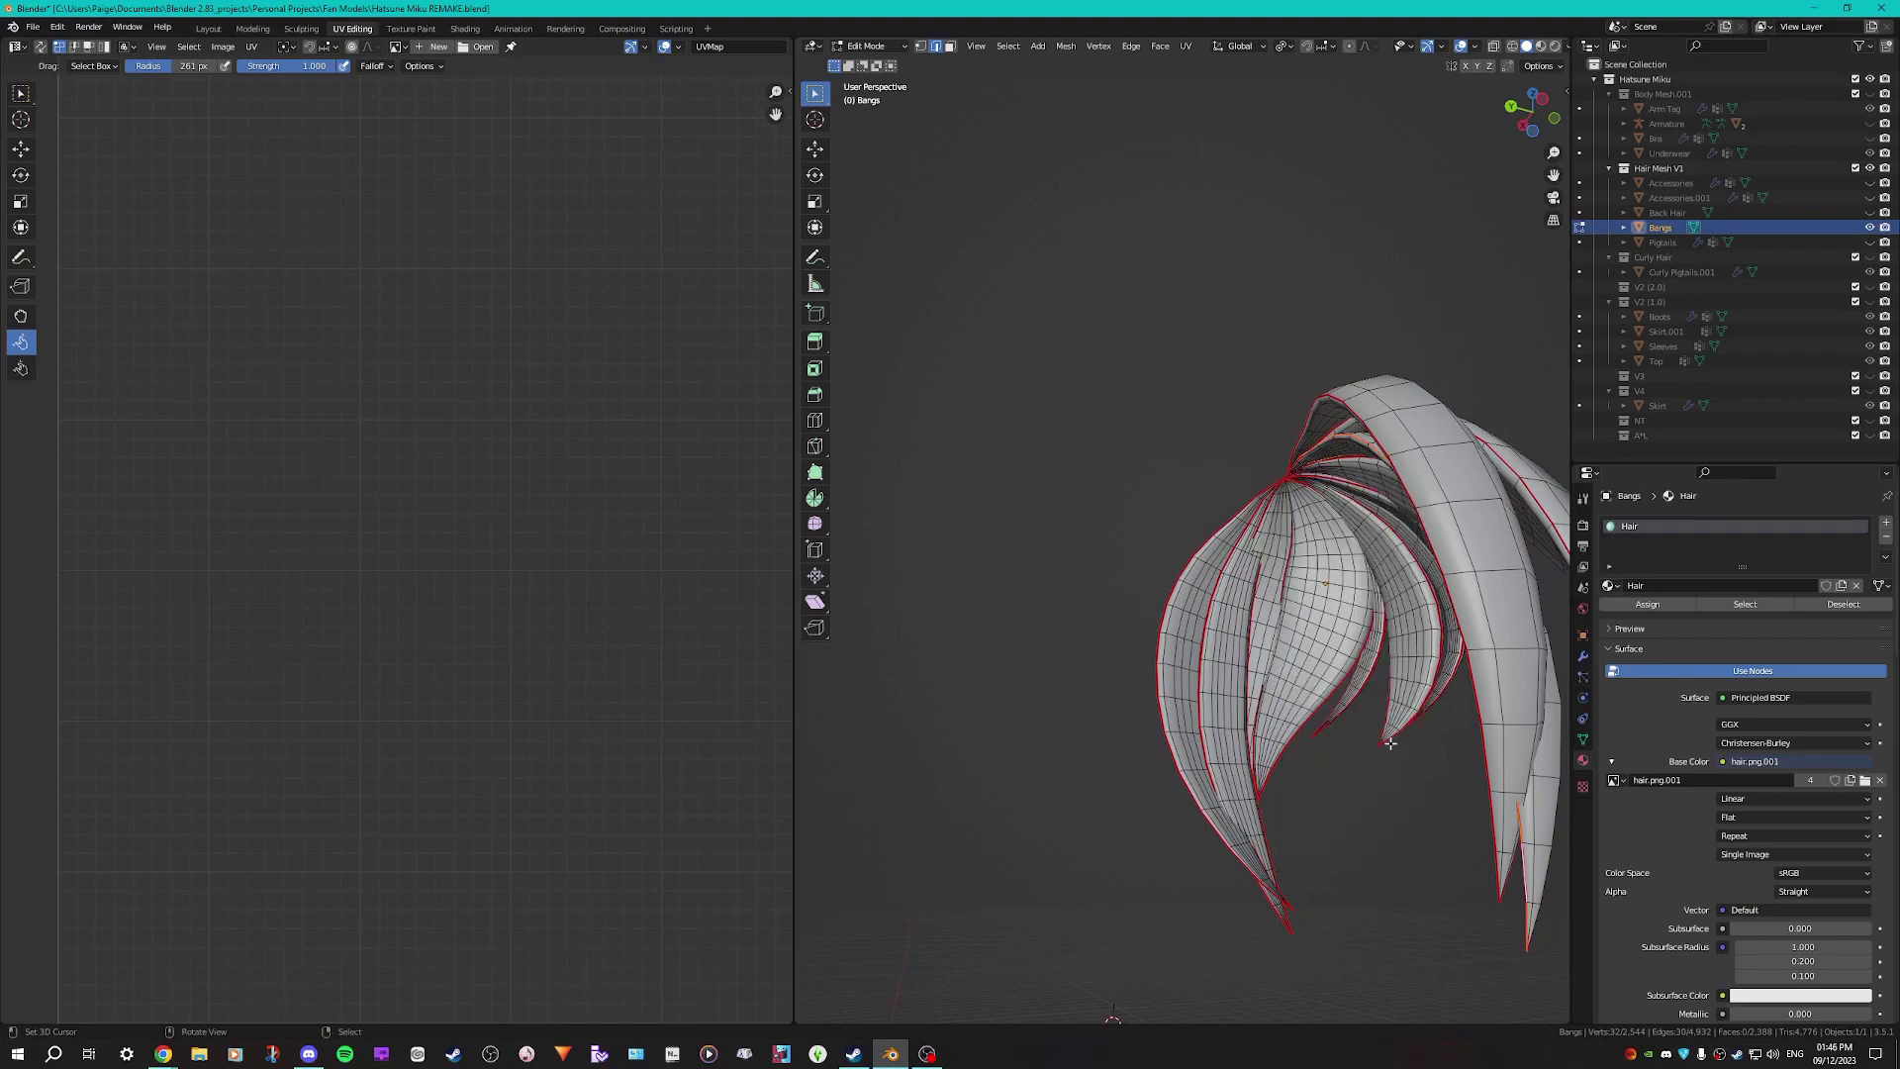
Select the entire bangs mesh and unwrap it
key(a)
key(u)
click(1277, 500)
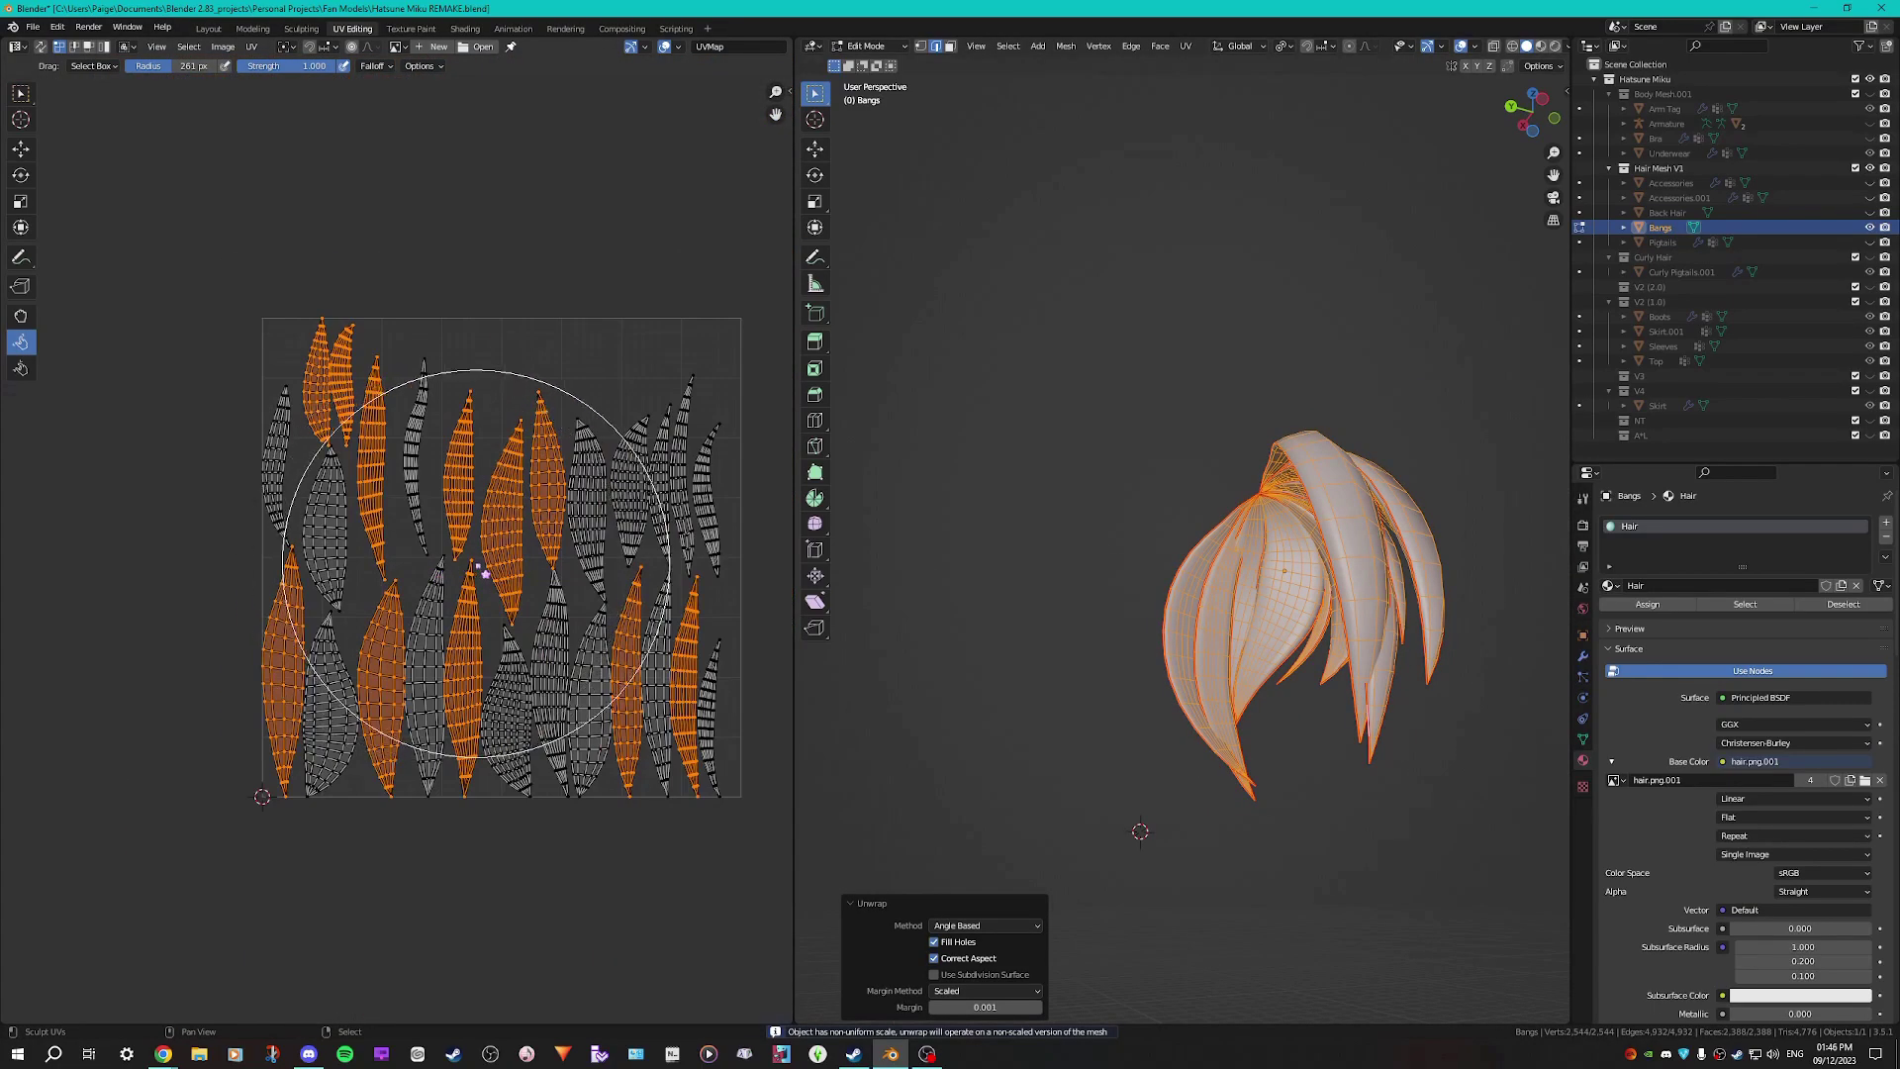
Select all UV islands, average their scale and pack them into the UV bounds
key(a)
middle_drag(601, 577, 523, 606)
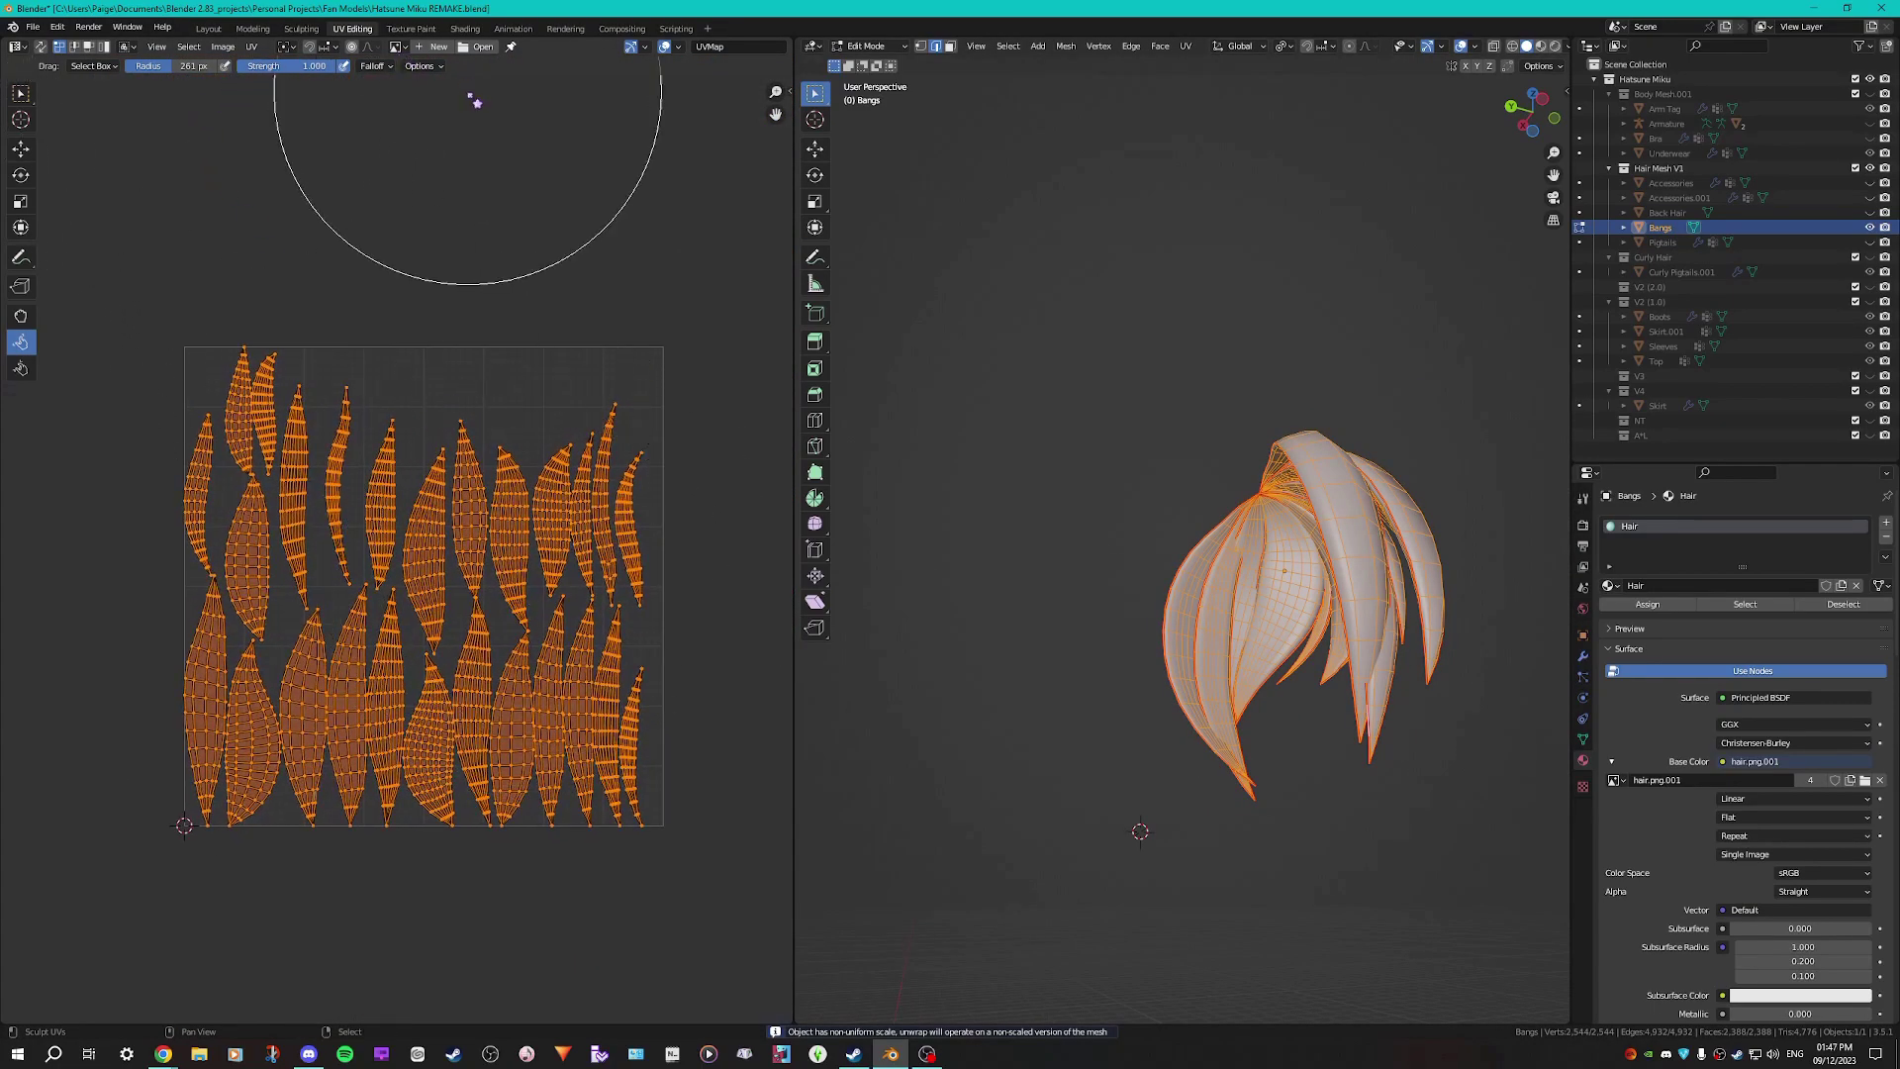
click(252, 47)
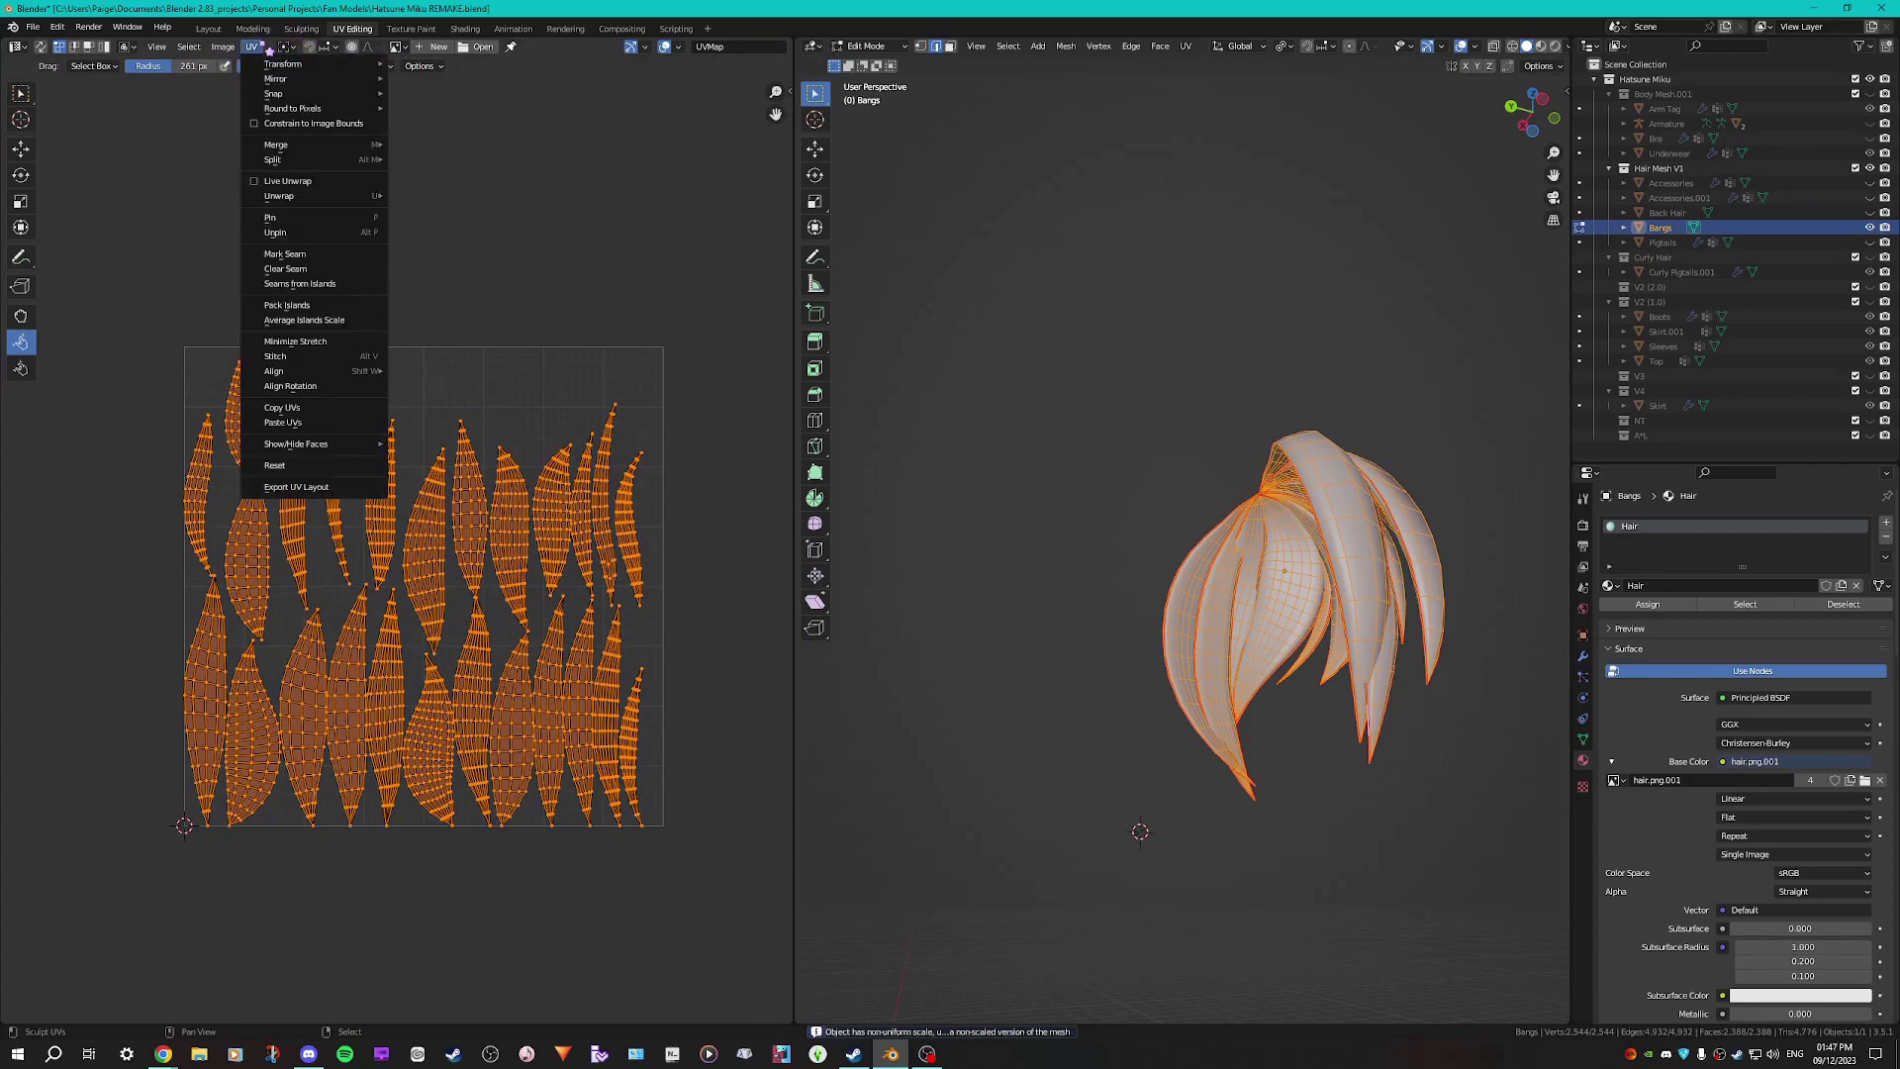
click(345, 320)
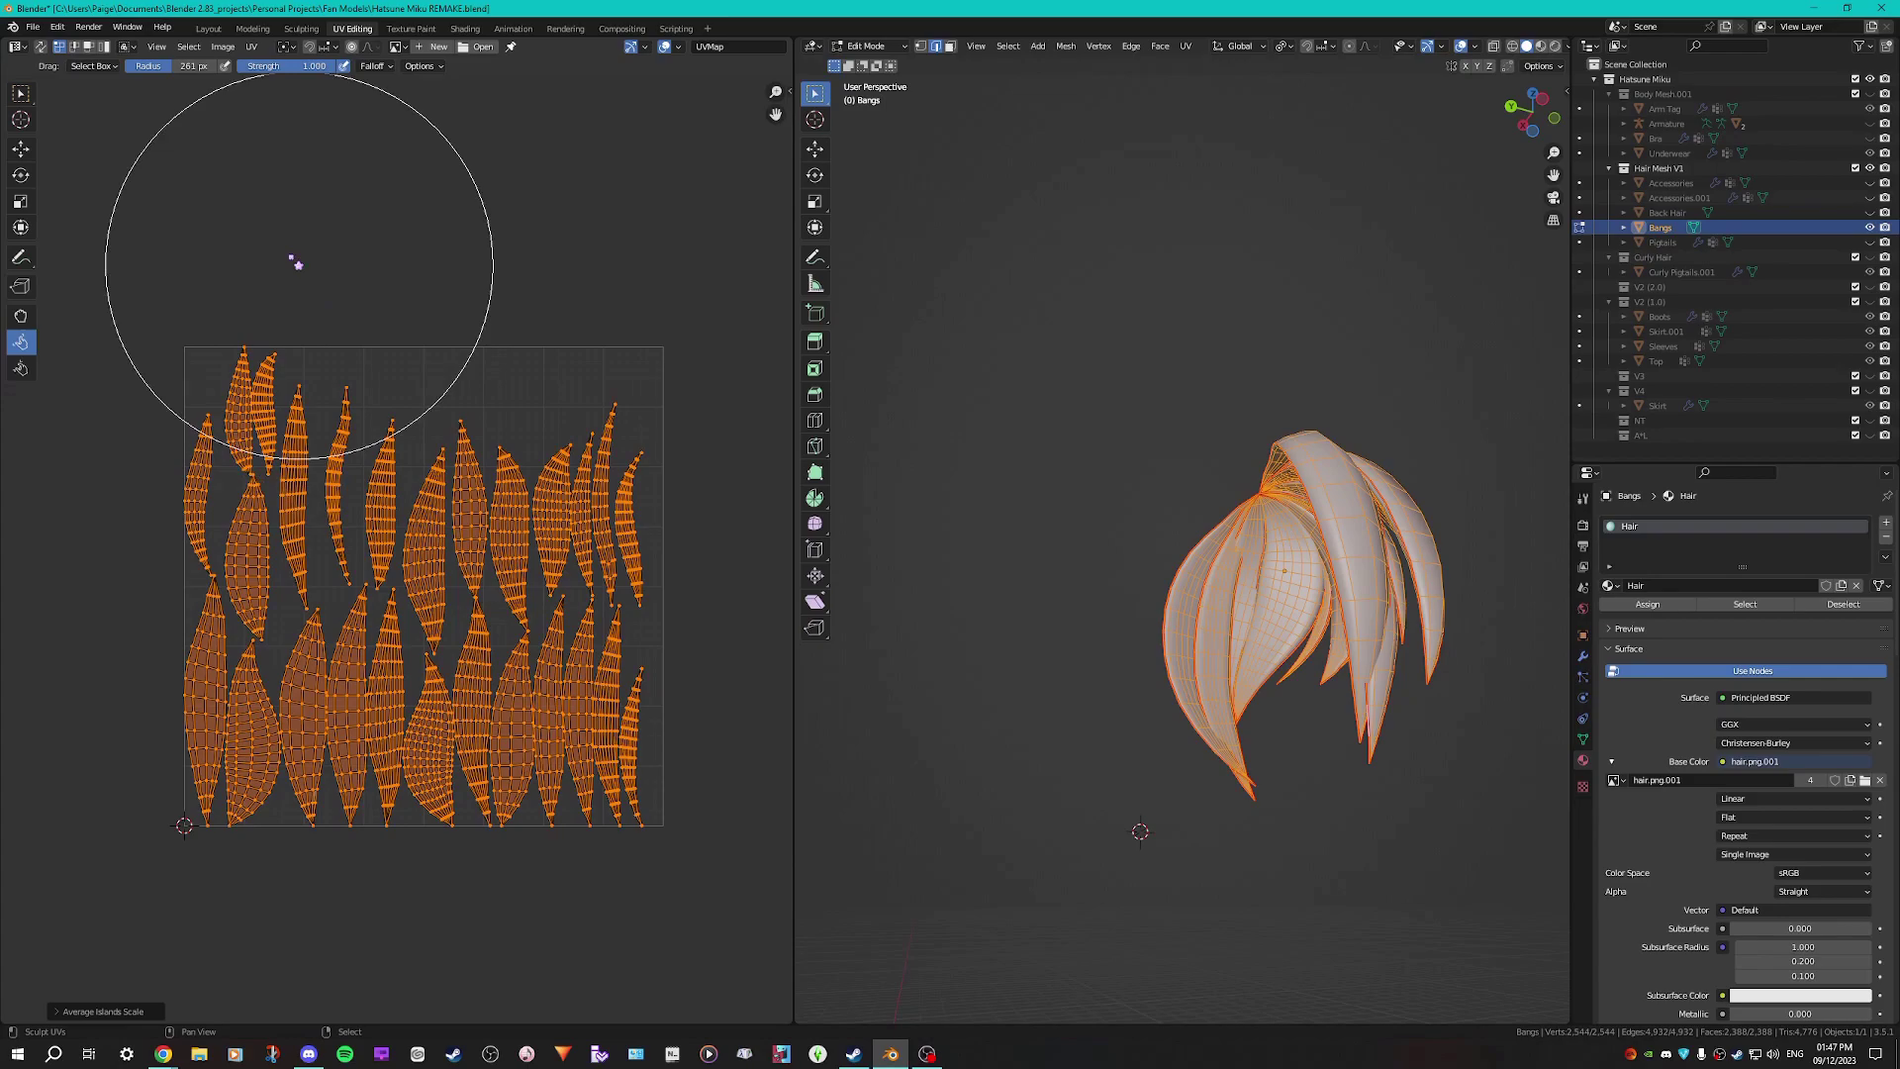
click(250, 47)
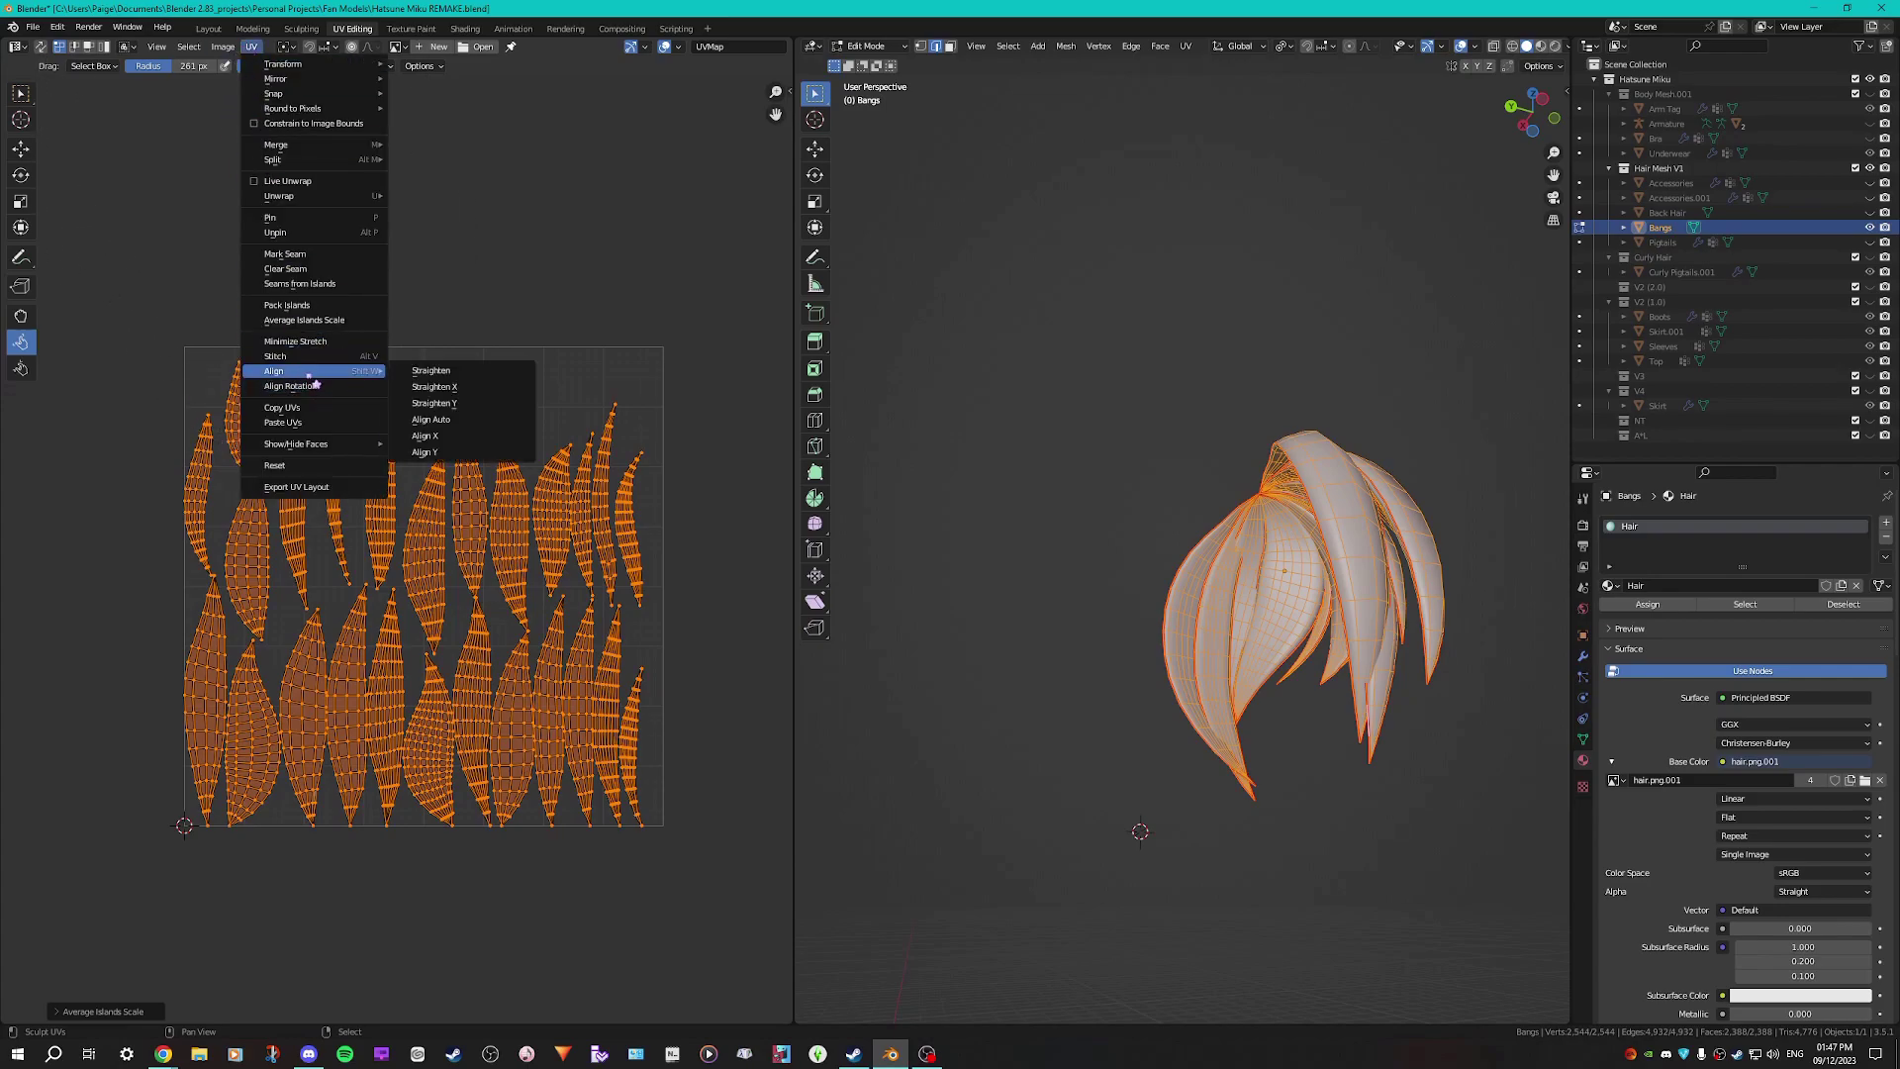
click(317, 306)
click(114, 1012)
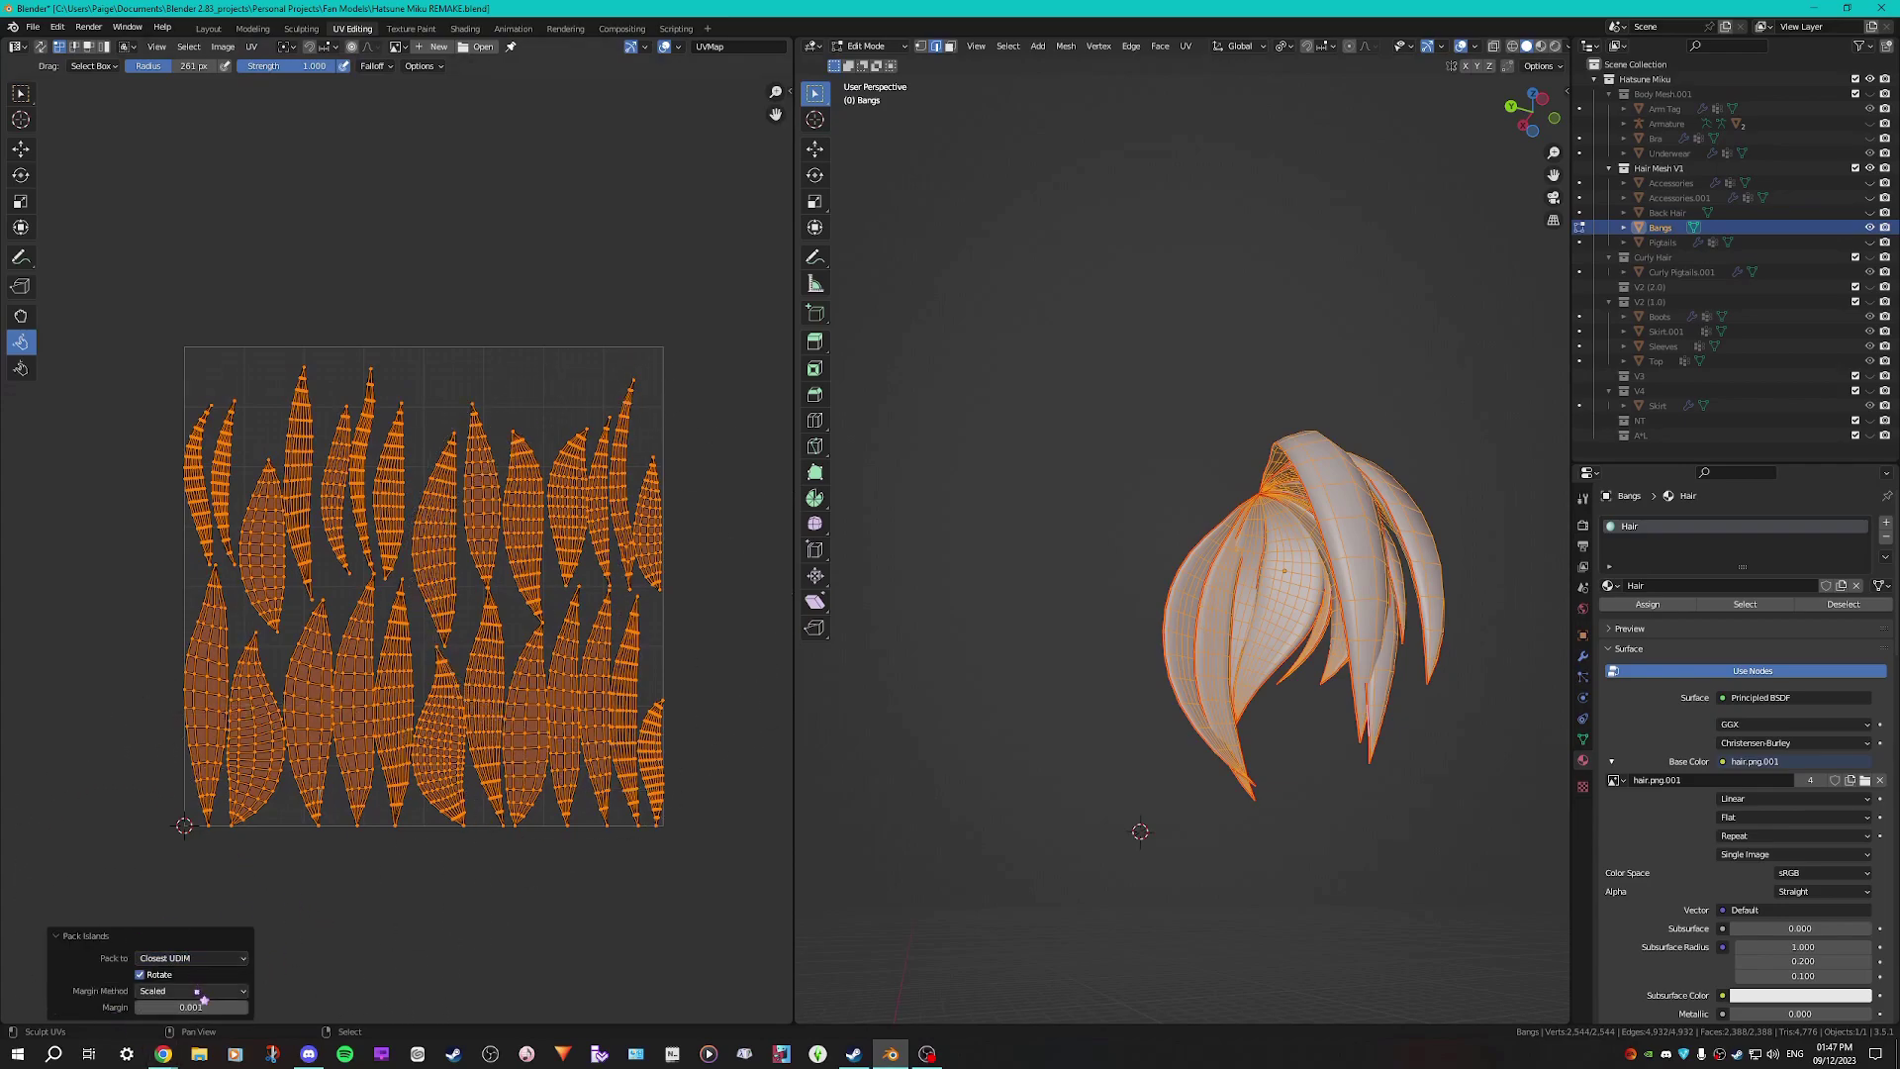
Scale the whole packed layout to about 0.966 and move it up along Y by about 0.037 m
key(s)
click(667, 835)
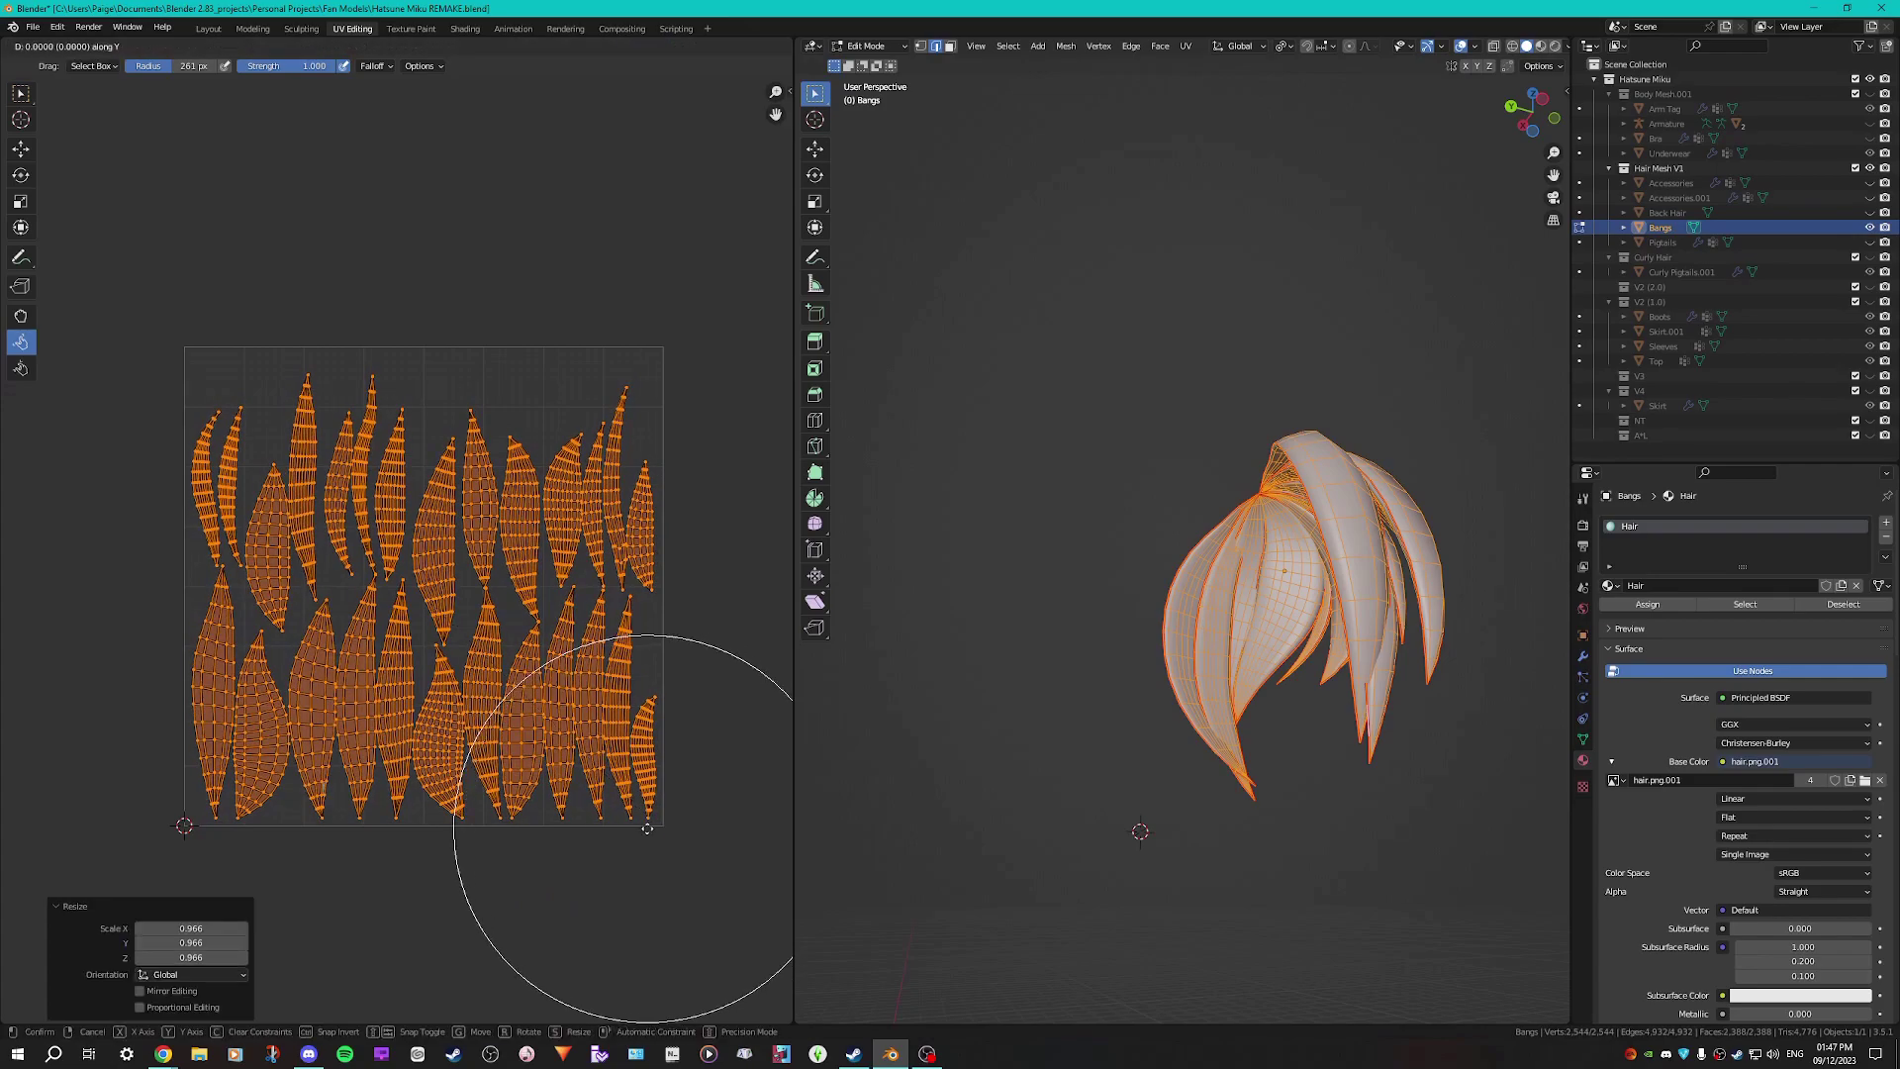
click(653, 792)
scroll(629, 710, up, 1)
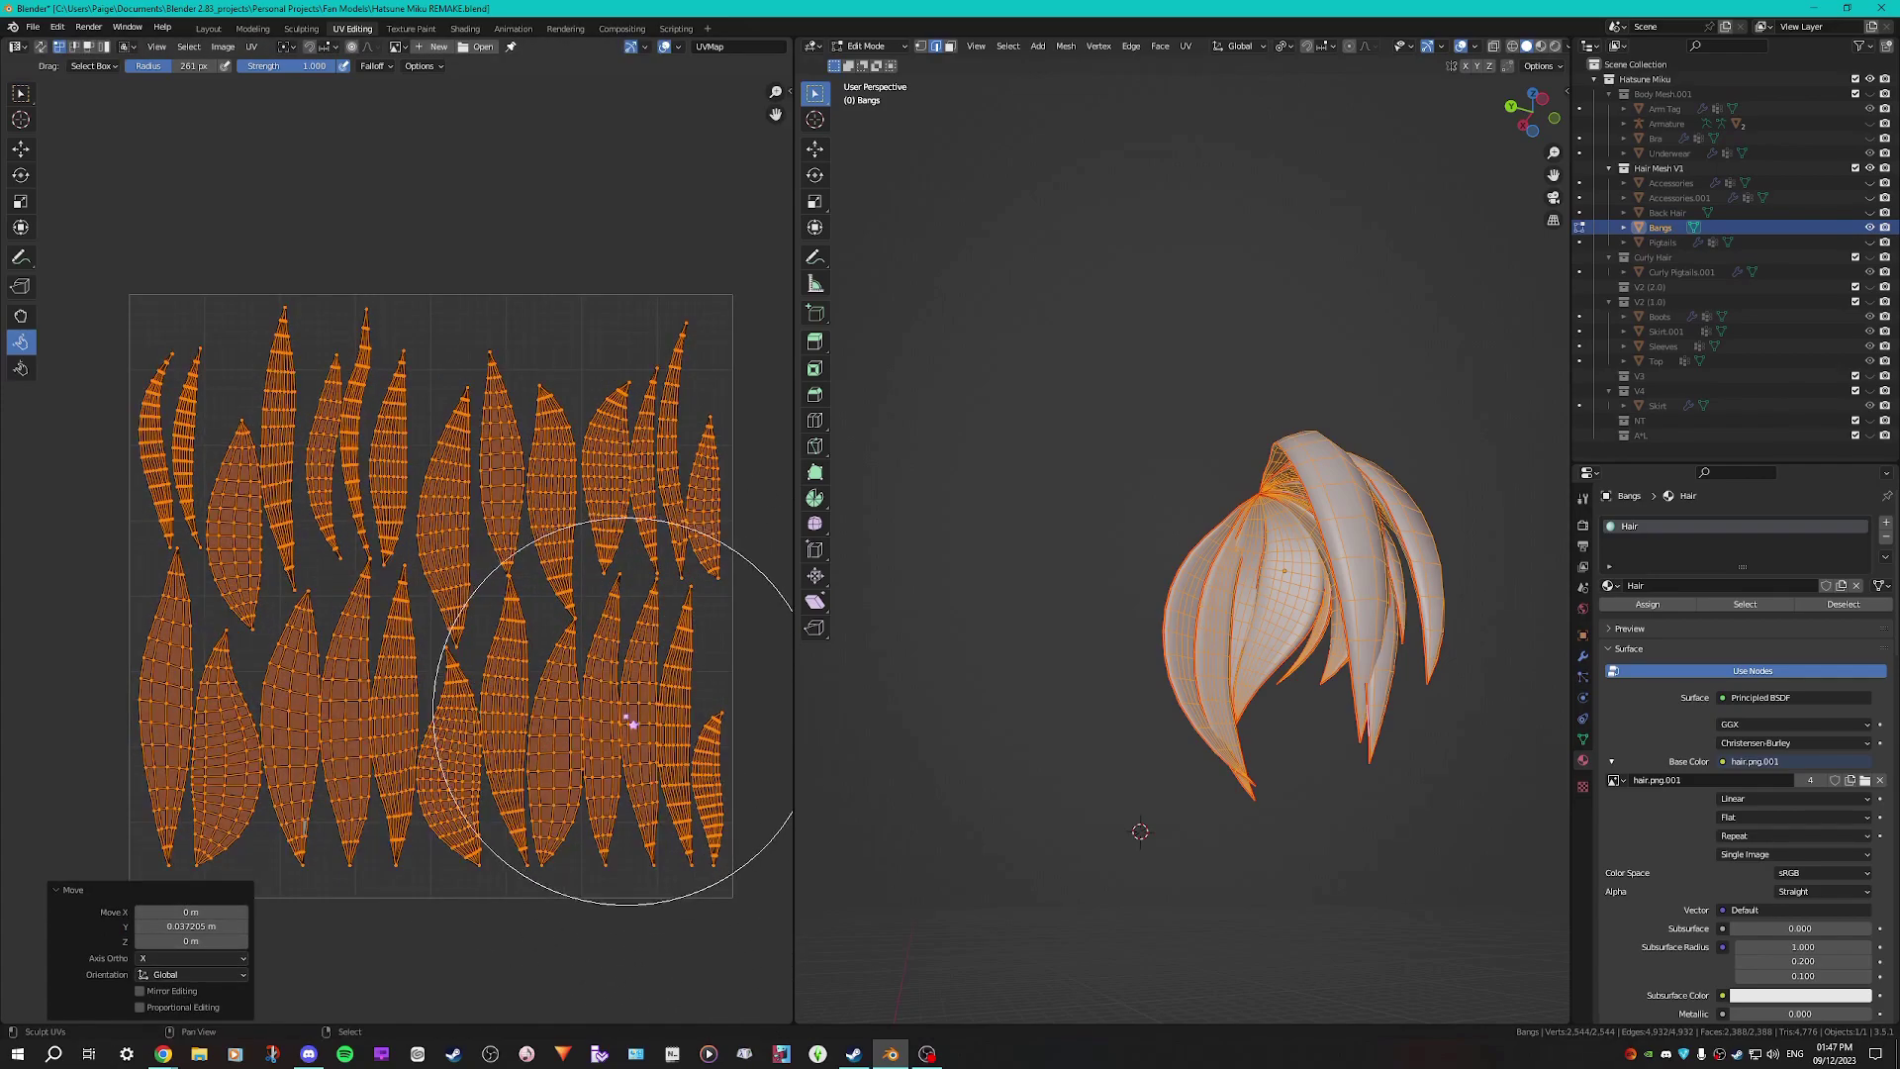
middle_drag(480, 603, 427, 483)
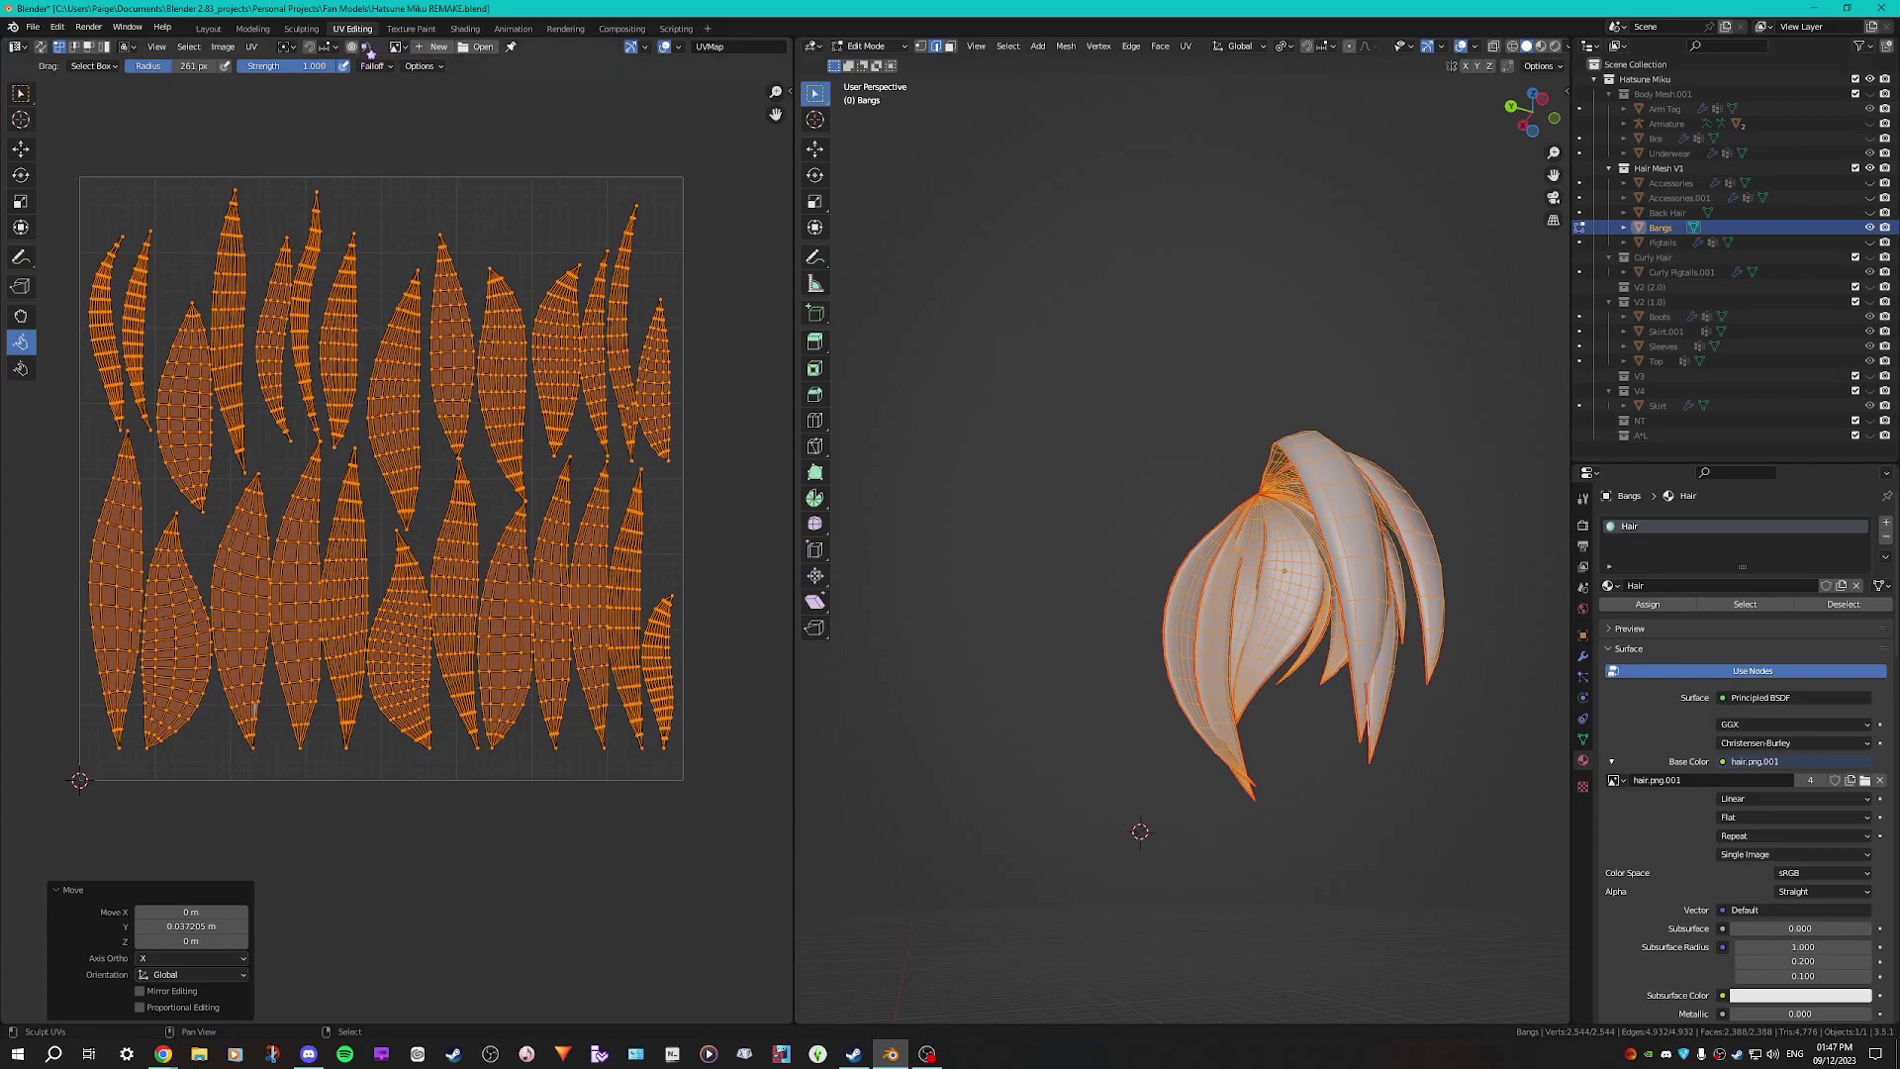
Set the UV pivot to Individual Origins and shrink every island in place, first by about 0.896, again by about 0.984
click(294, 47)
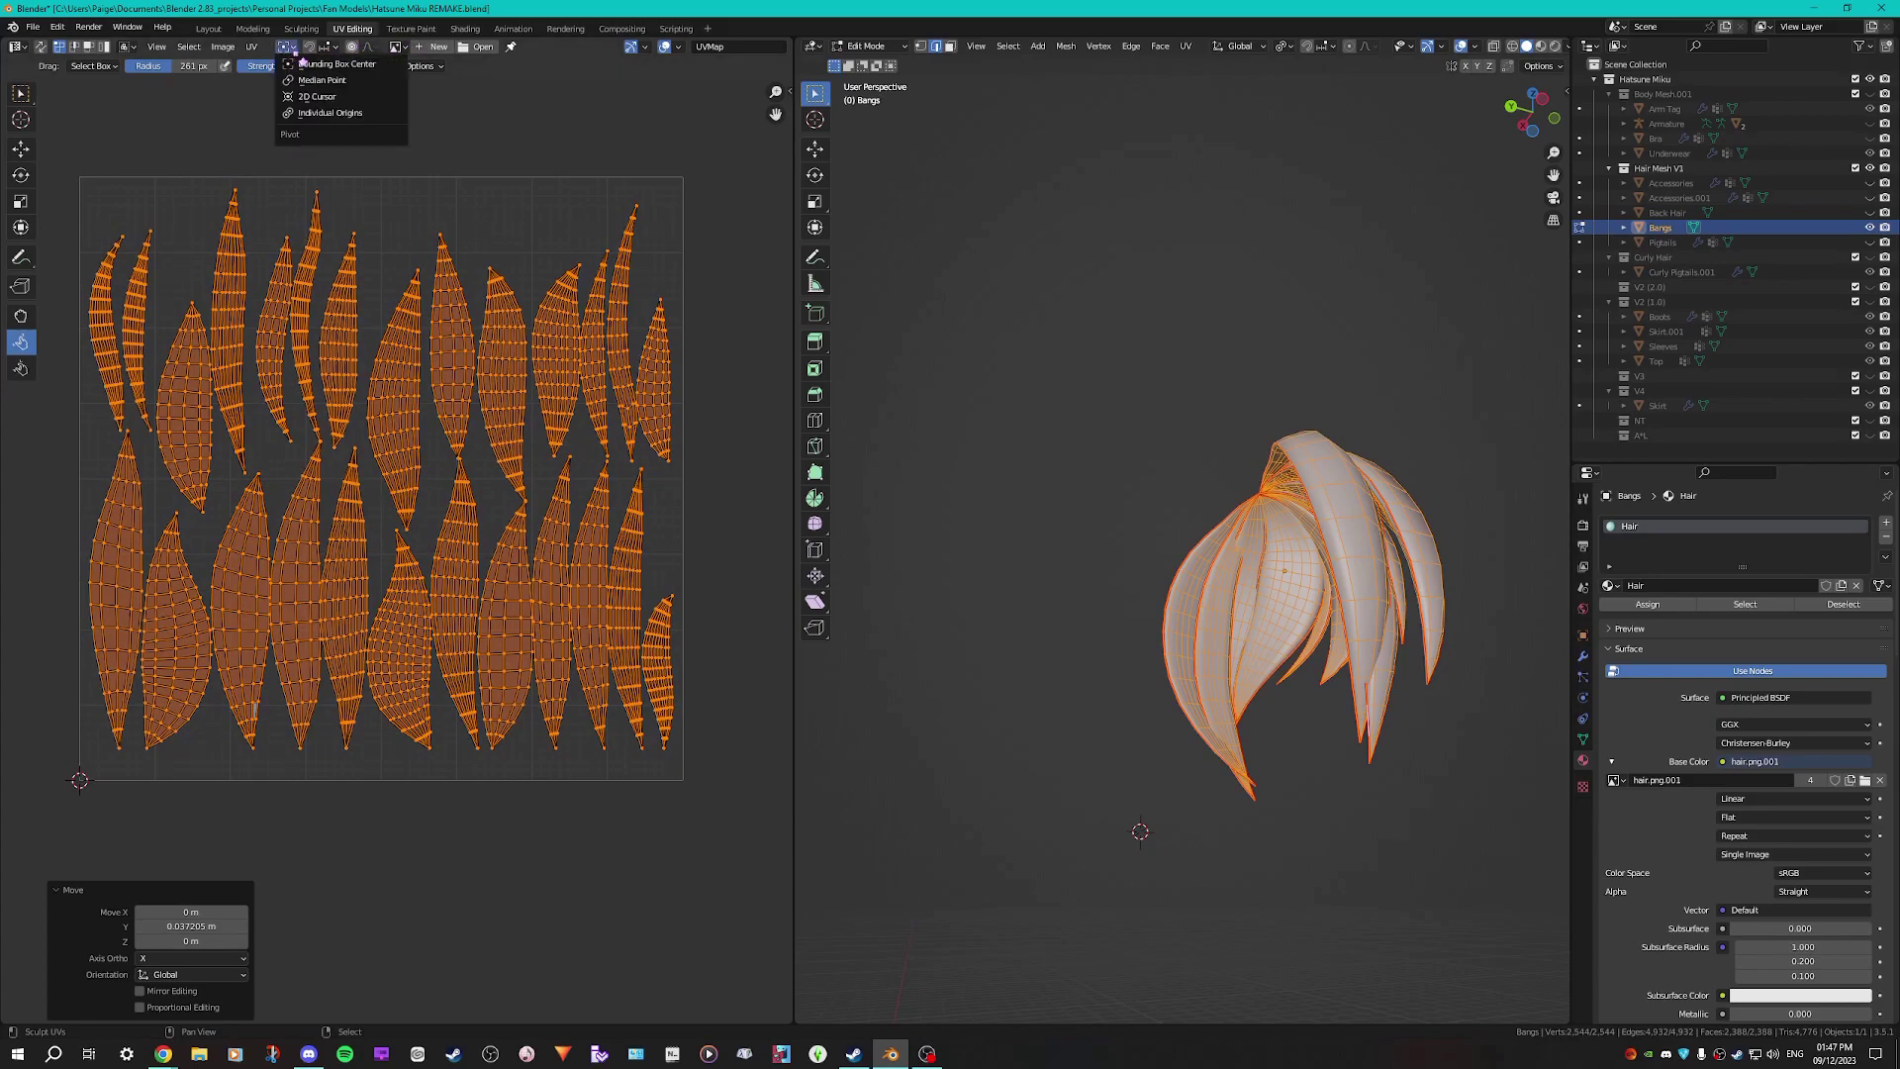
click(341, 113)
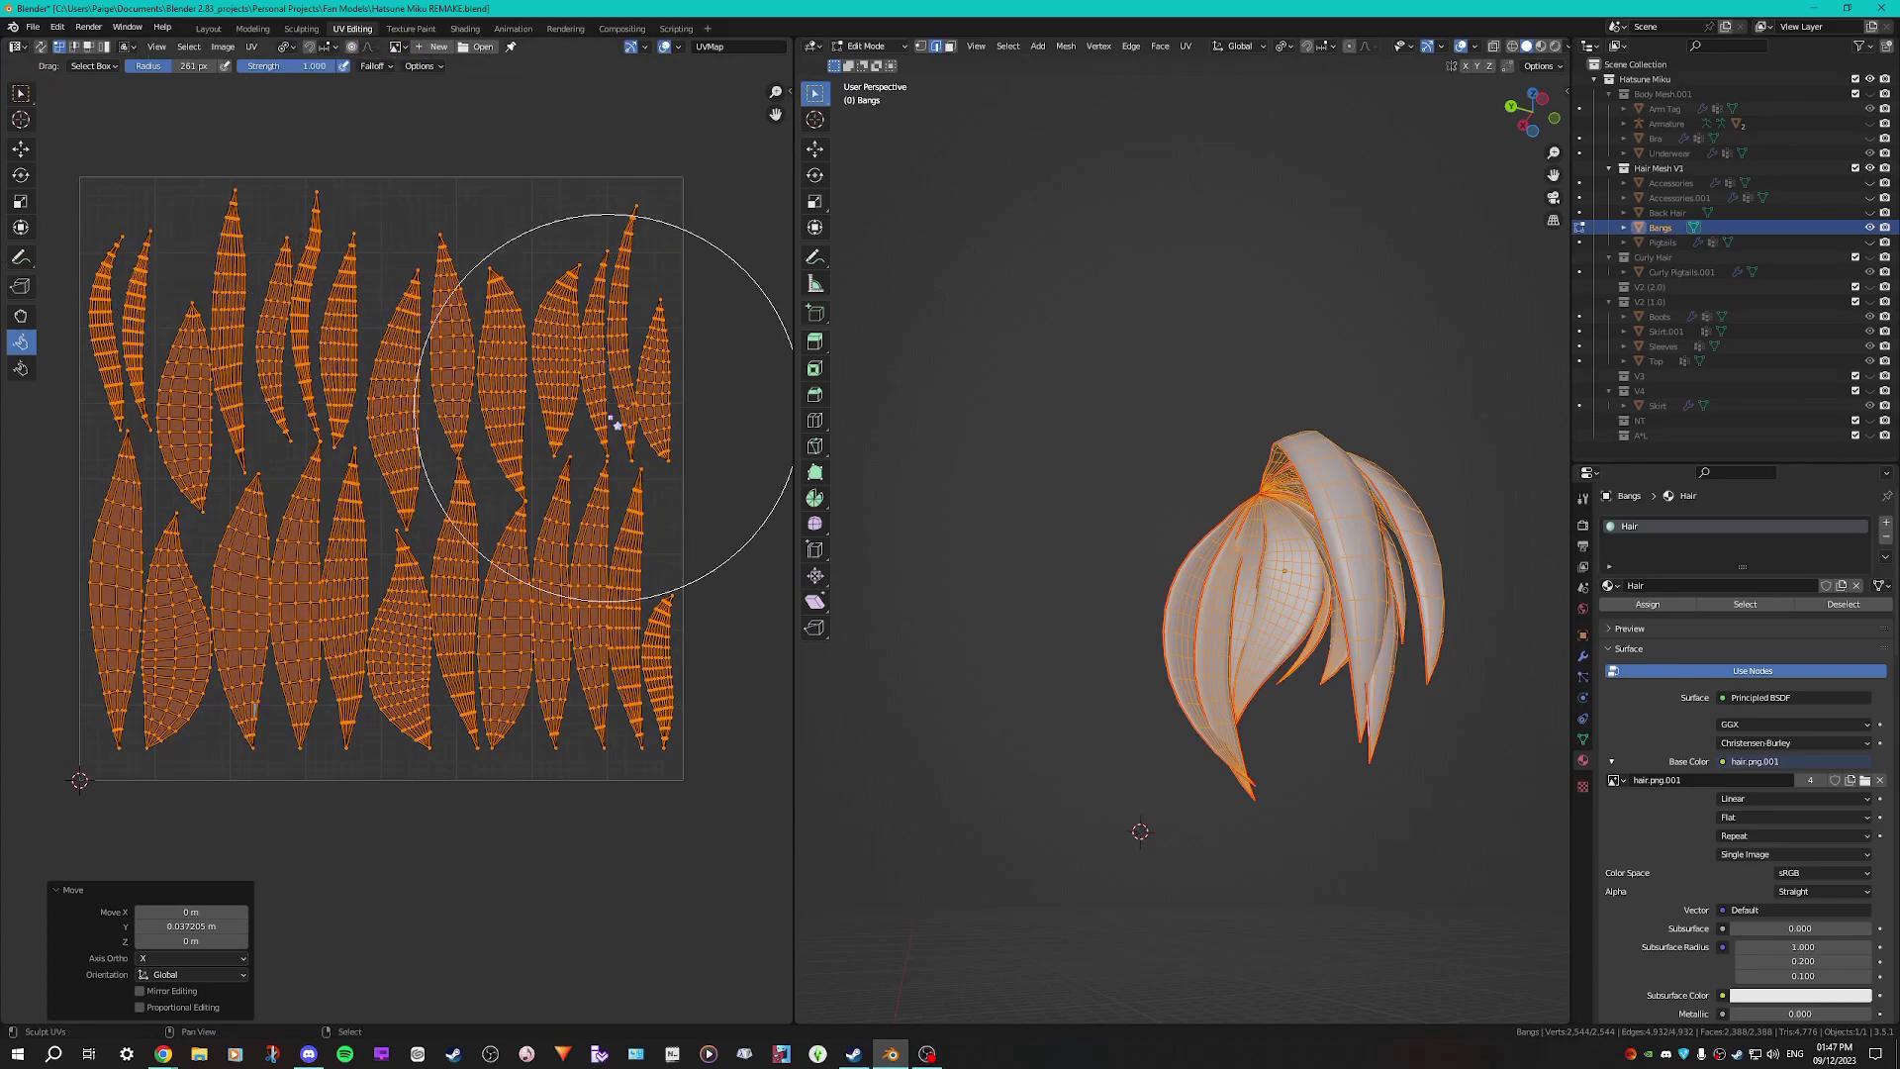
key(s)
click(615, 518)
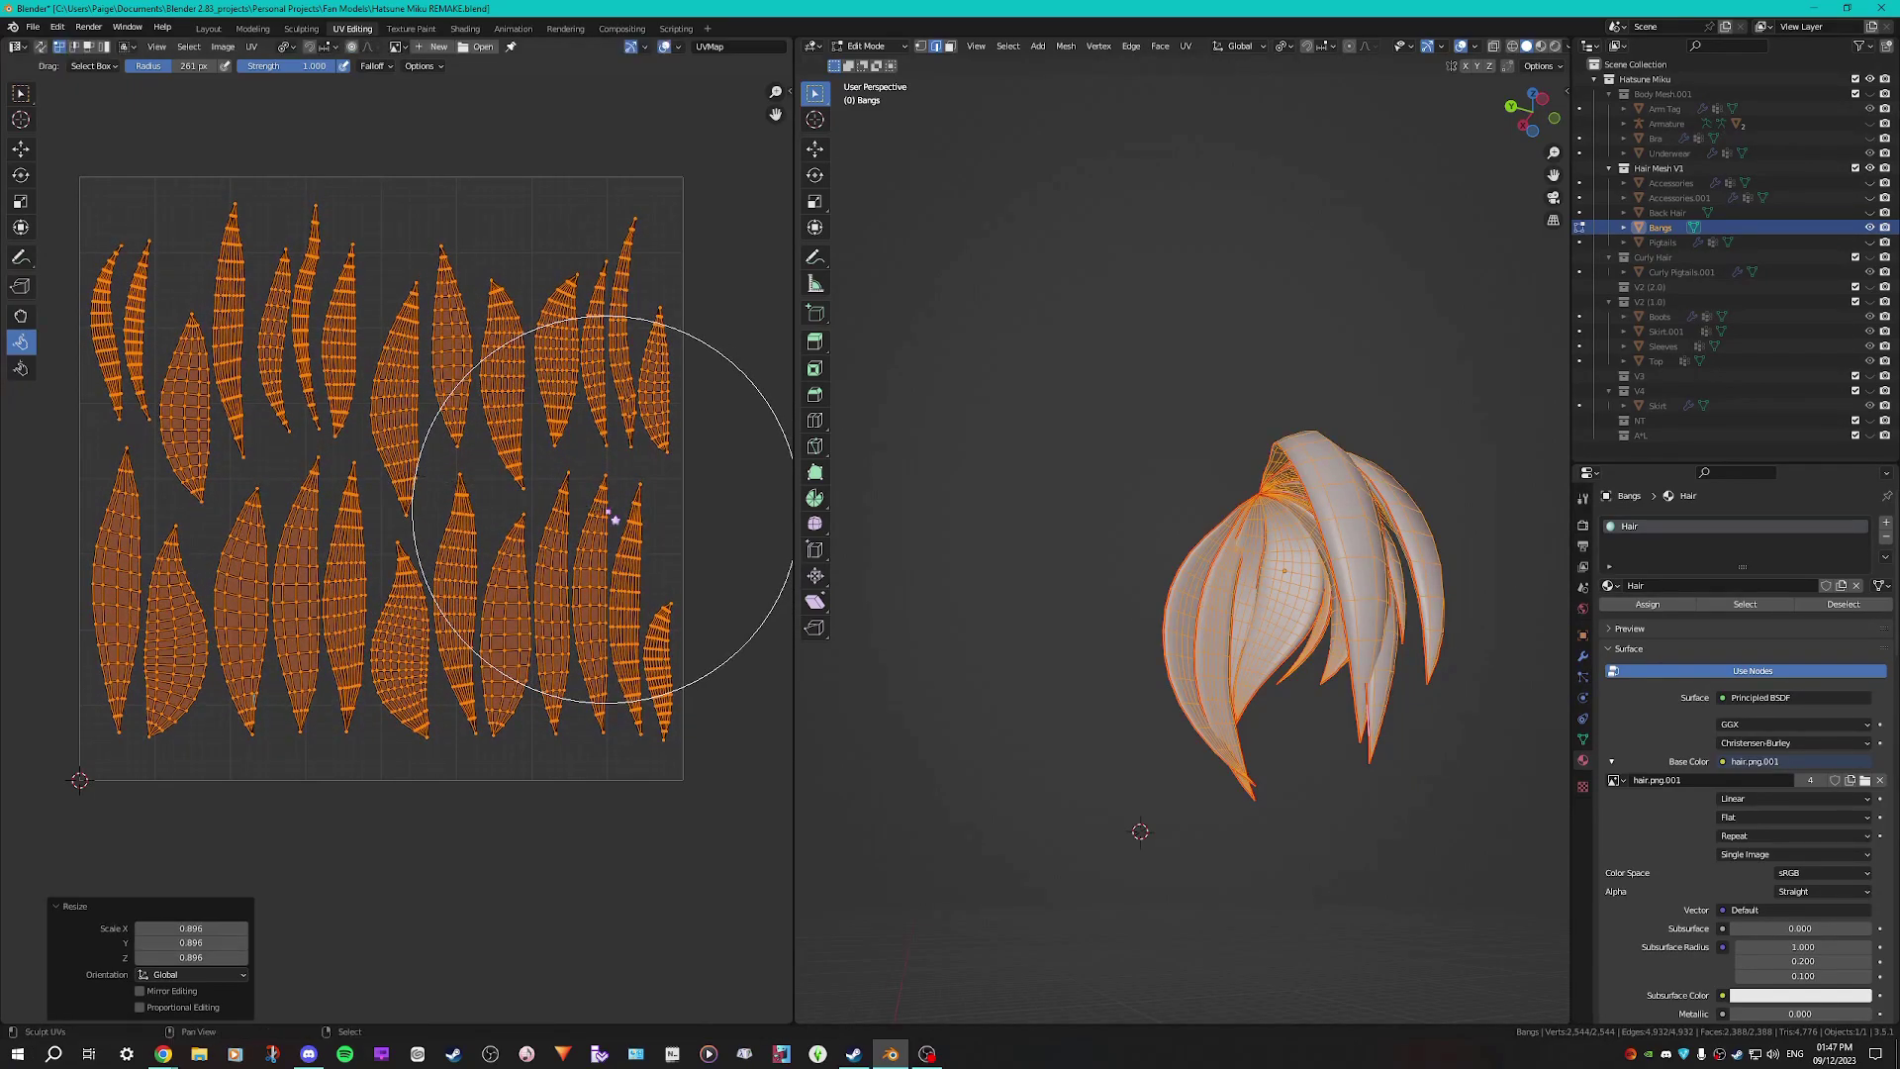
key(s)
click(657, 636)
shift+middle_drag(355, 466, 441, 581)
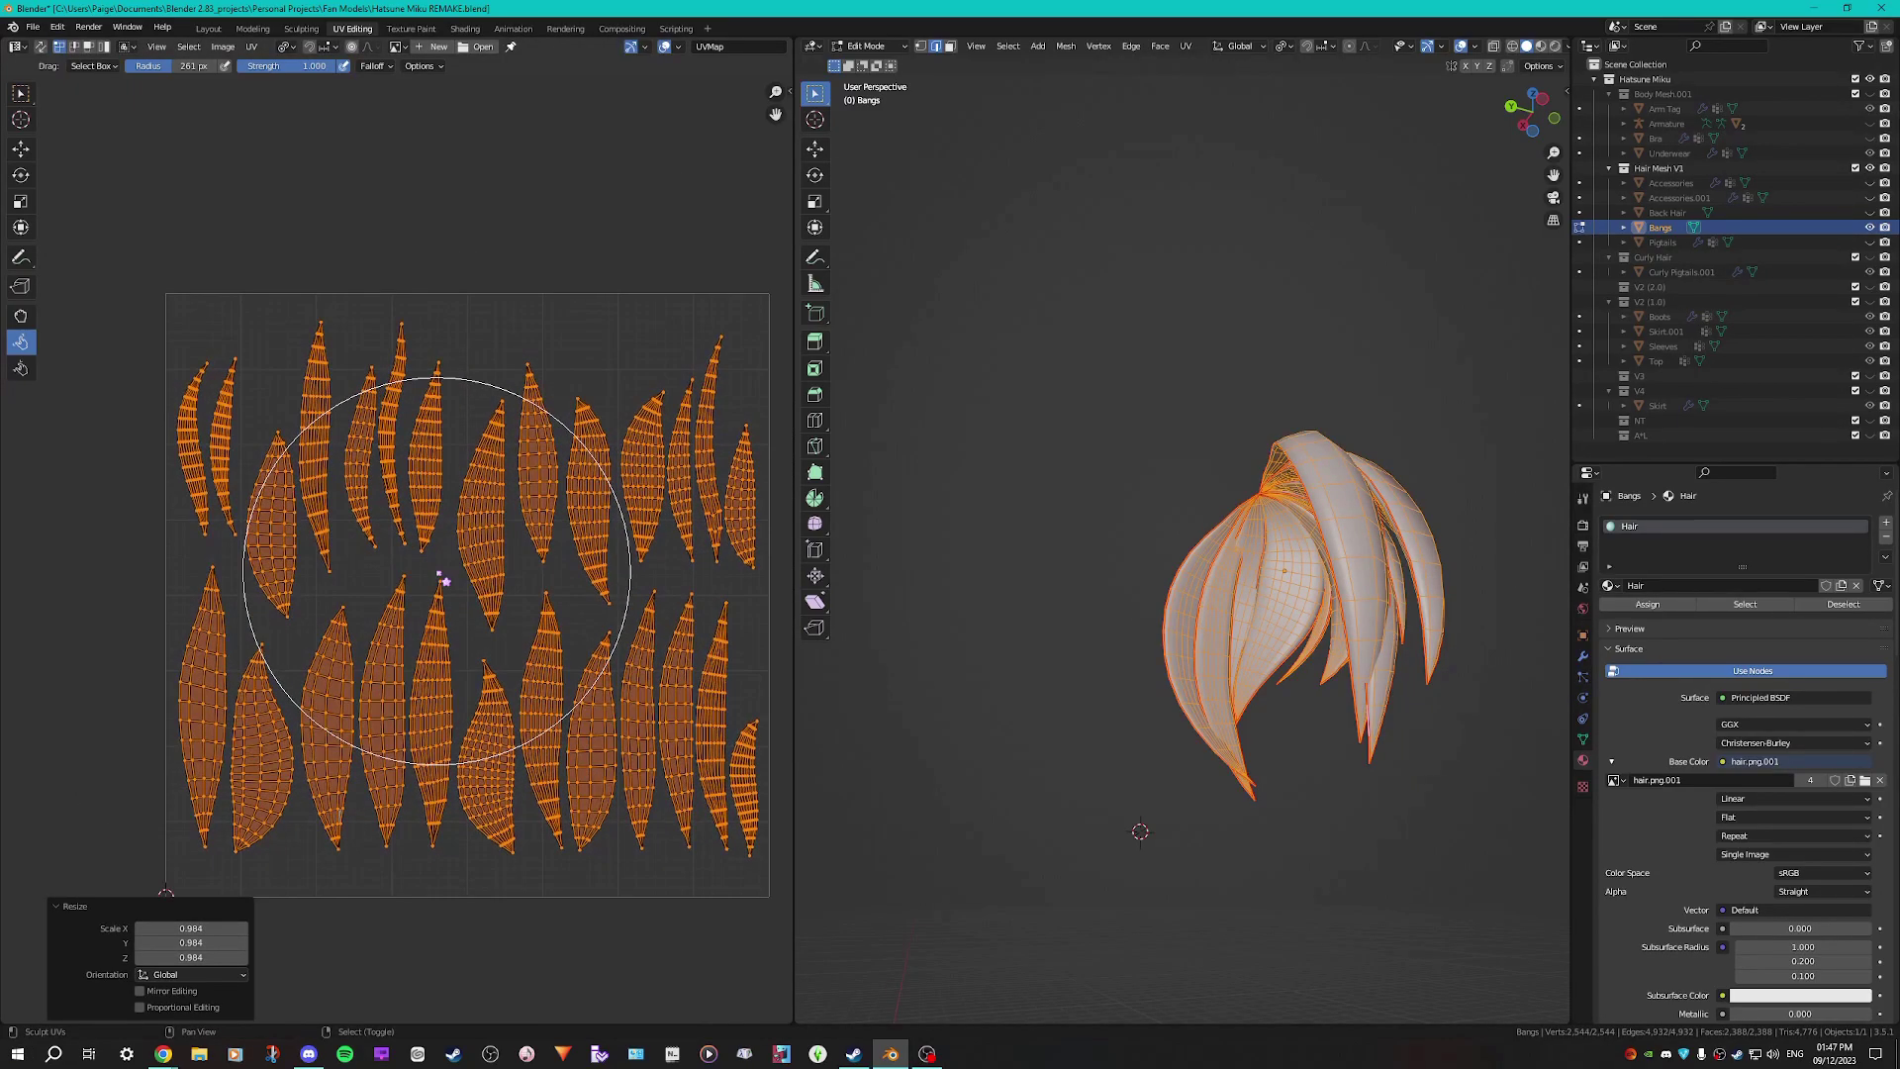
Scale every island down once more to 0.965 about its own origin and check the gaps between the islands
shift+middle_drag(575, 641, 427, 494)
key(s)
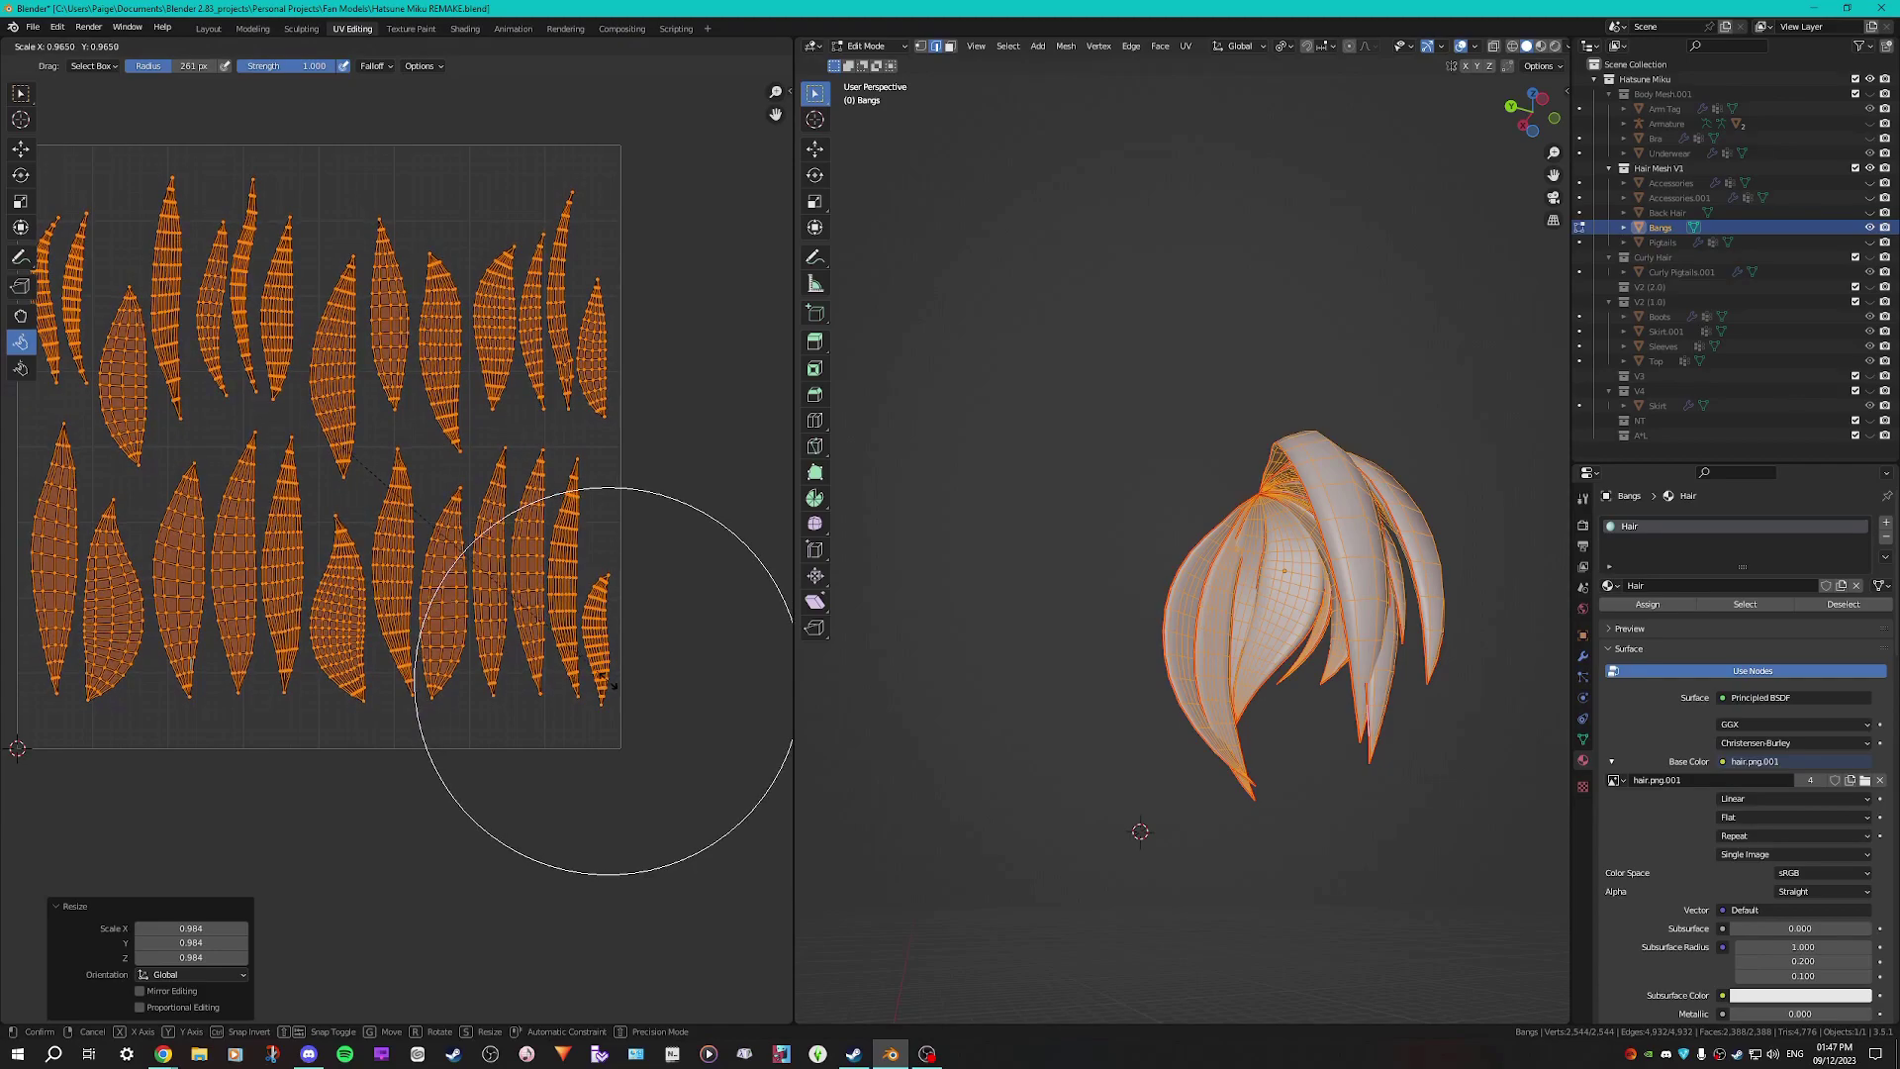
shift+middle_drag(551, 497, 658, 662)
scroll(661, 693, down, 1)
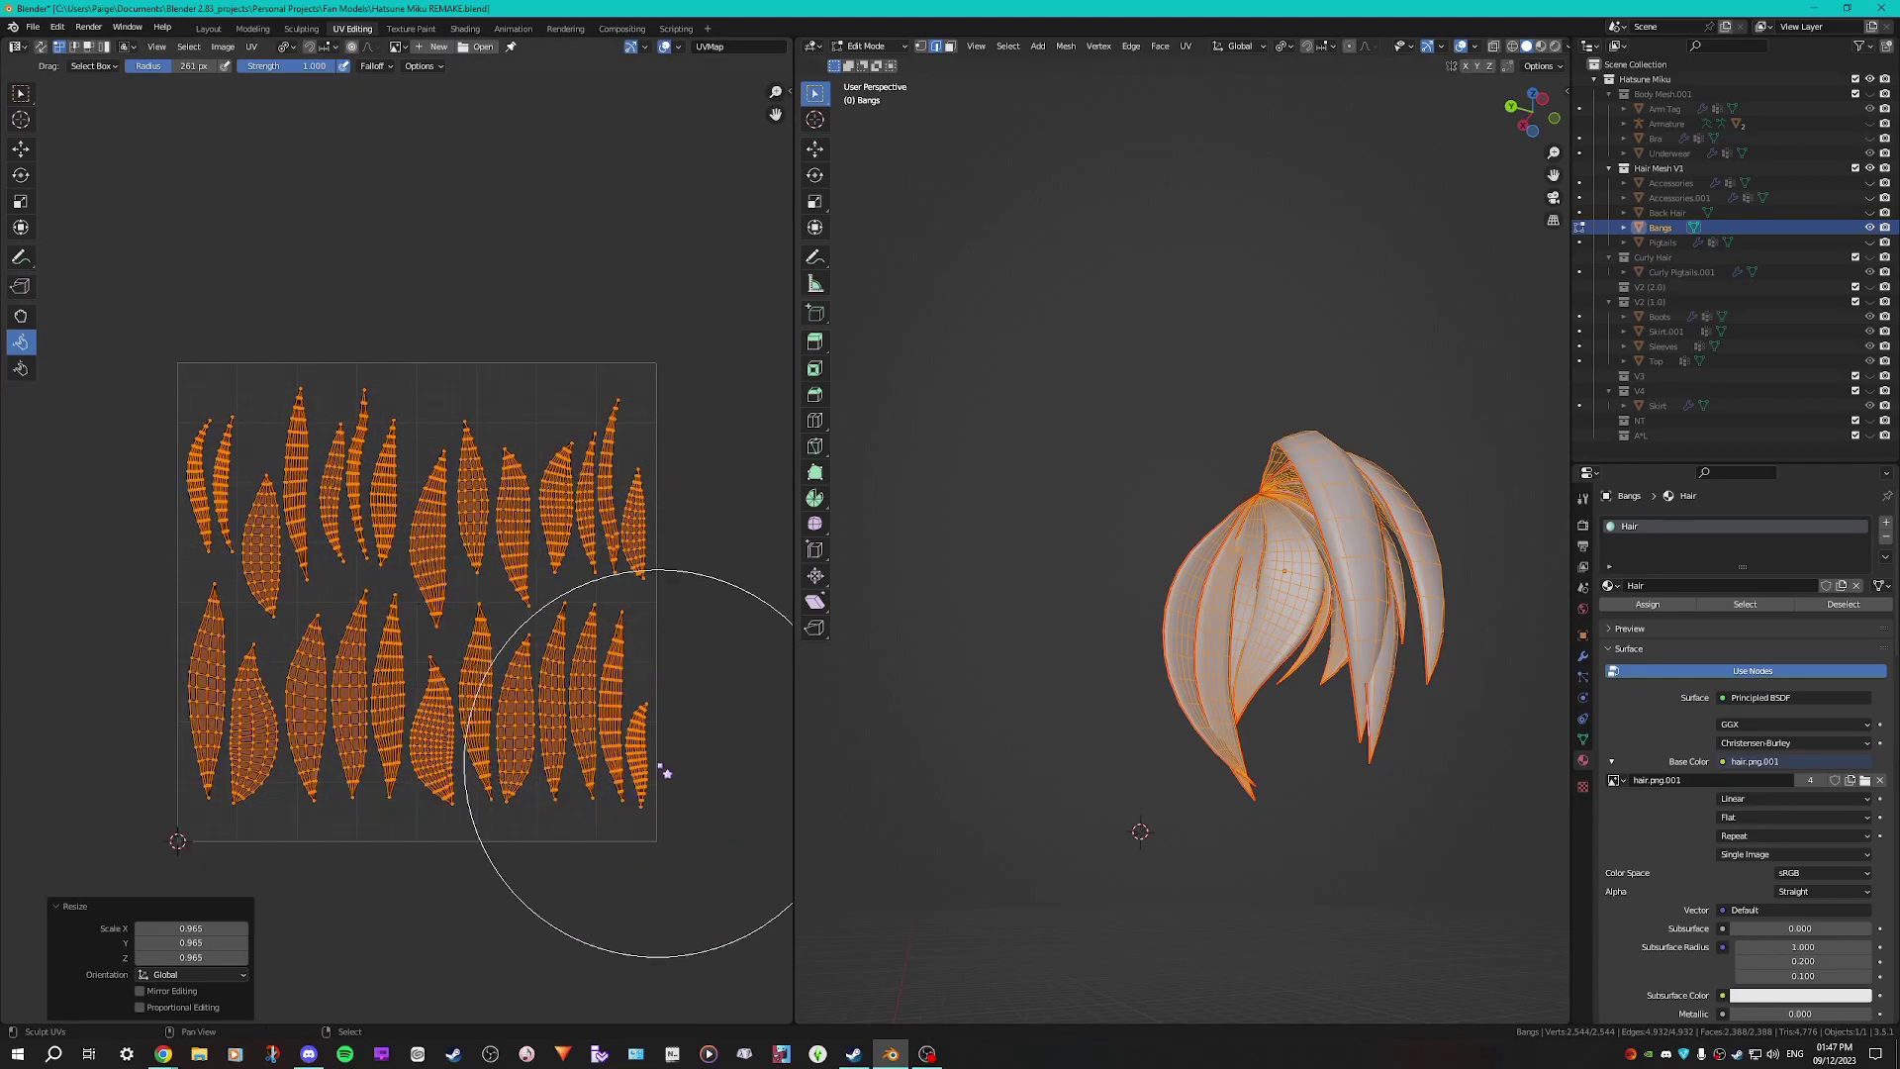
shift+middle_drag(671, 797, 602, 774)
scroll(613, 779, up, 2)
scroll(602, 774, up, 3)
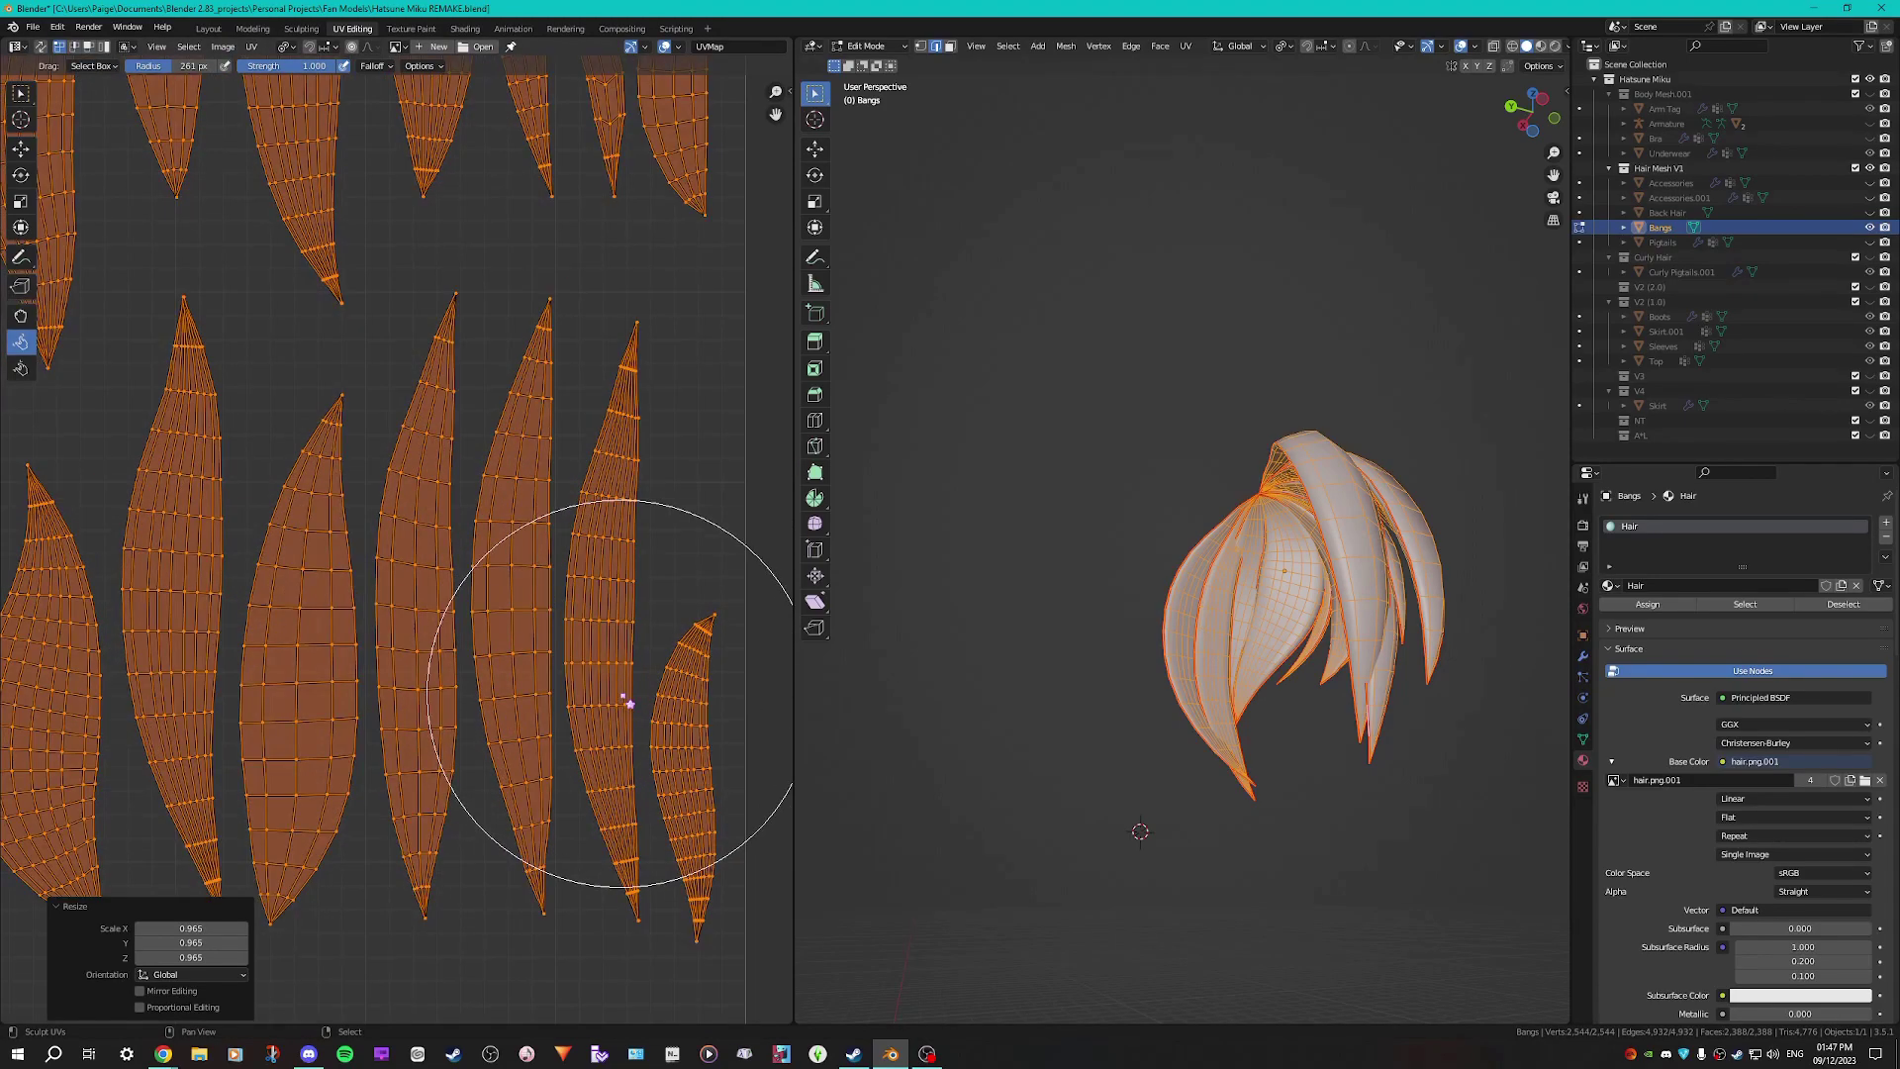
scroll(630, 713, down, 2)
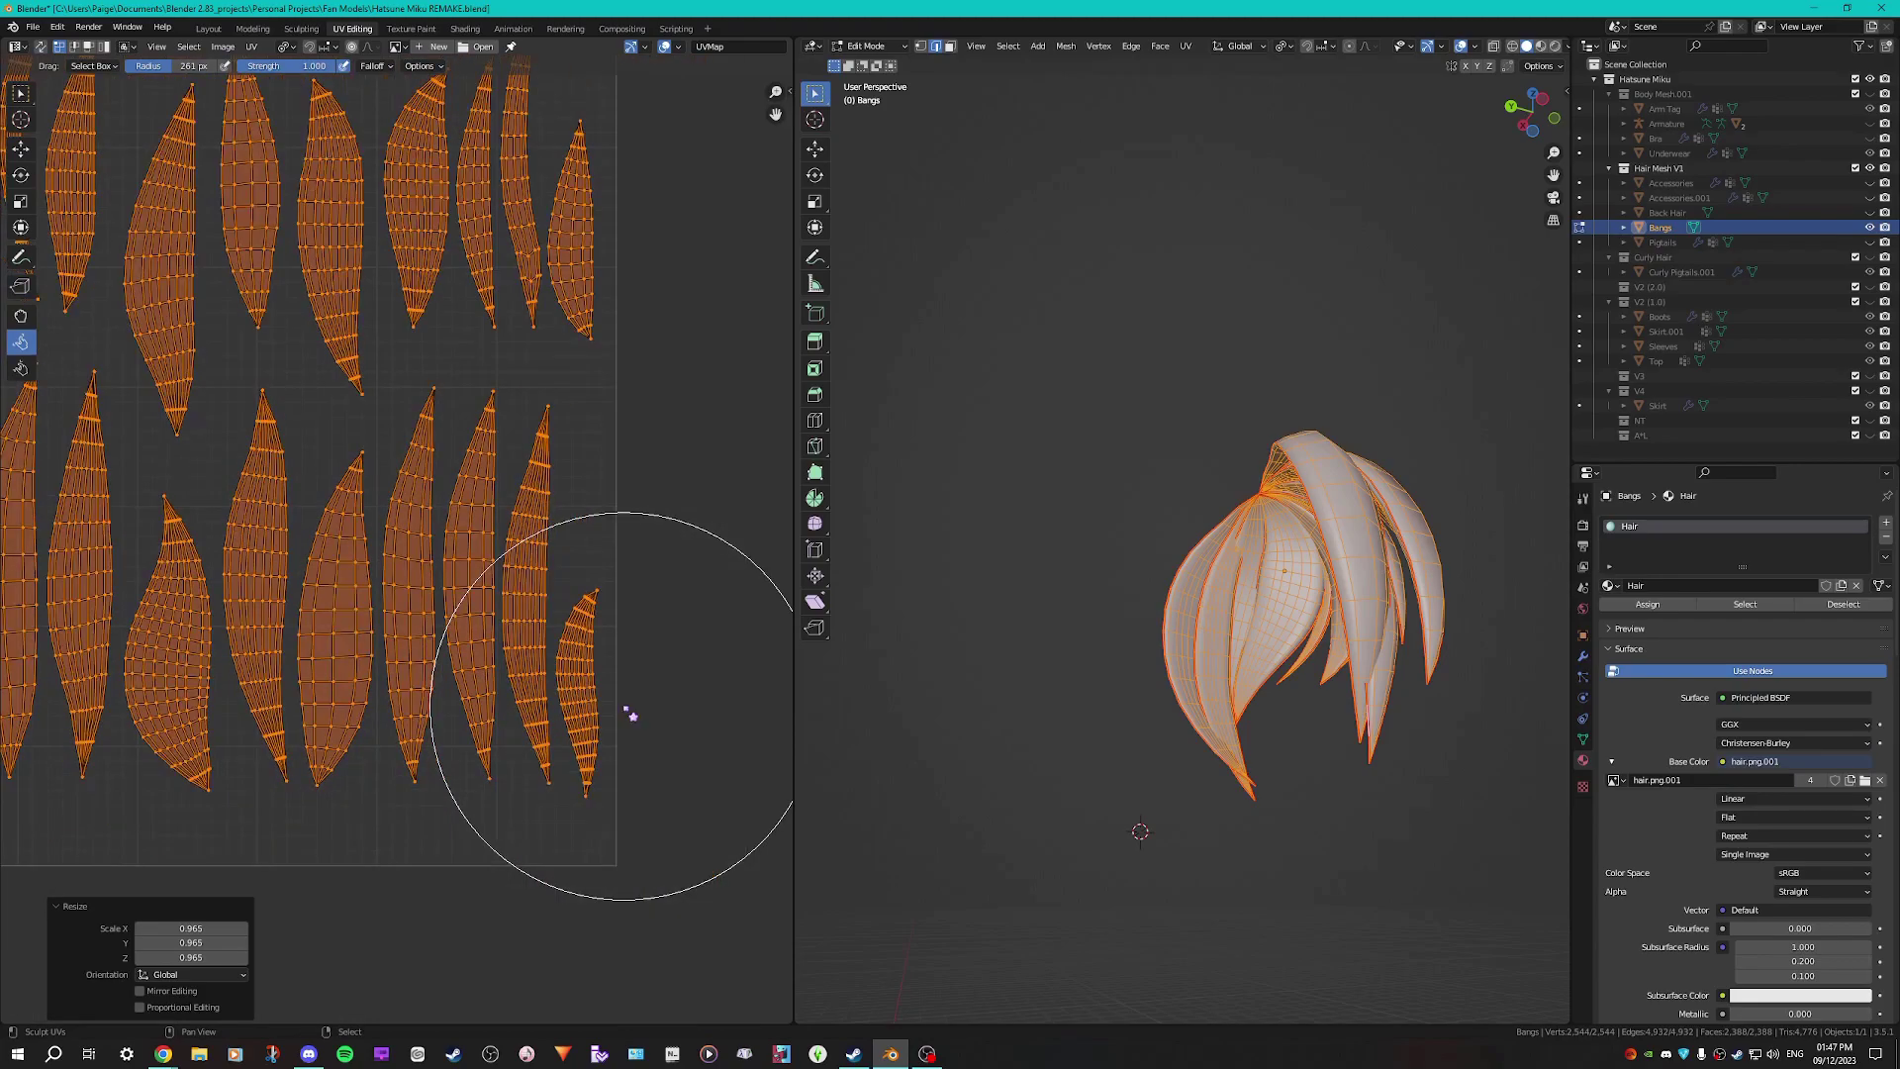
scroll(630, 714, down, 3)
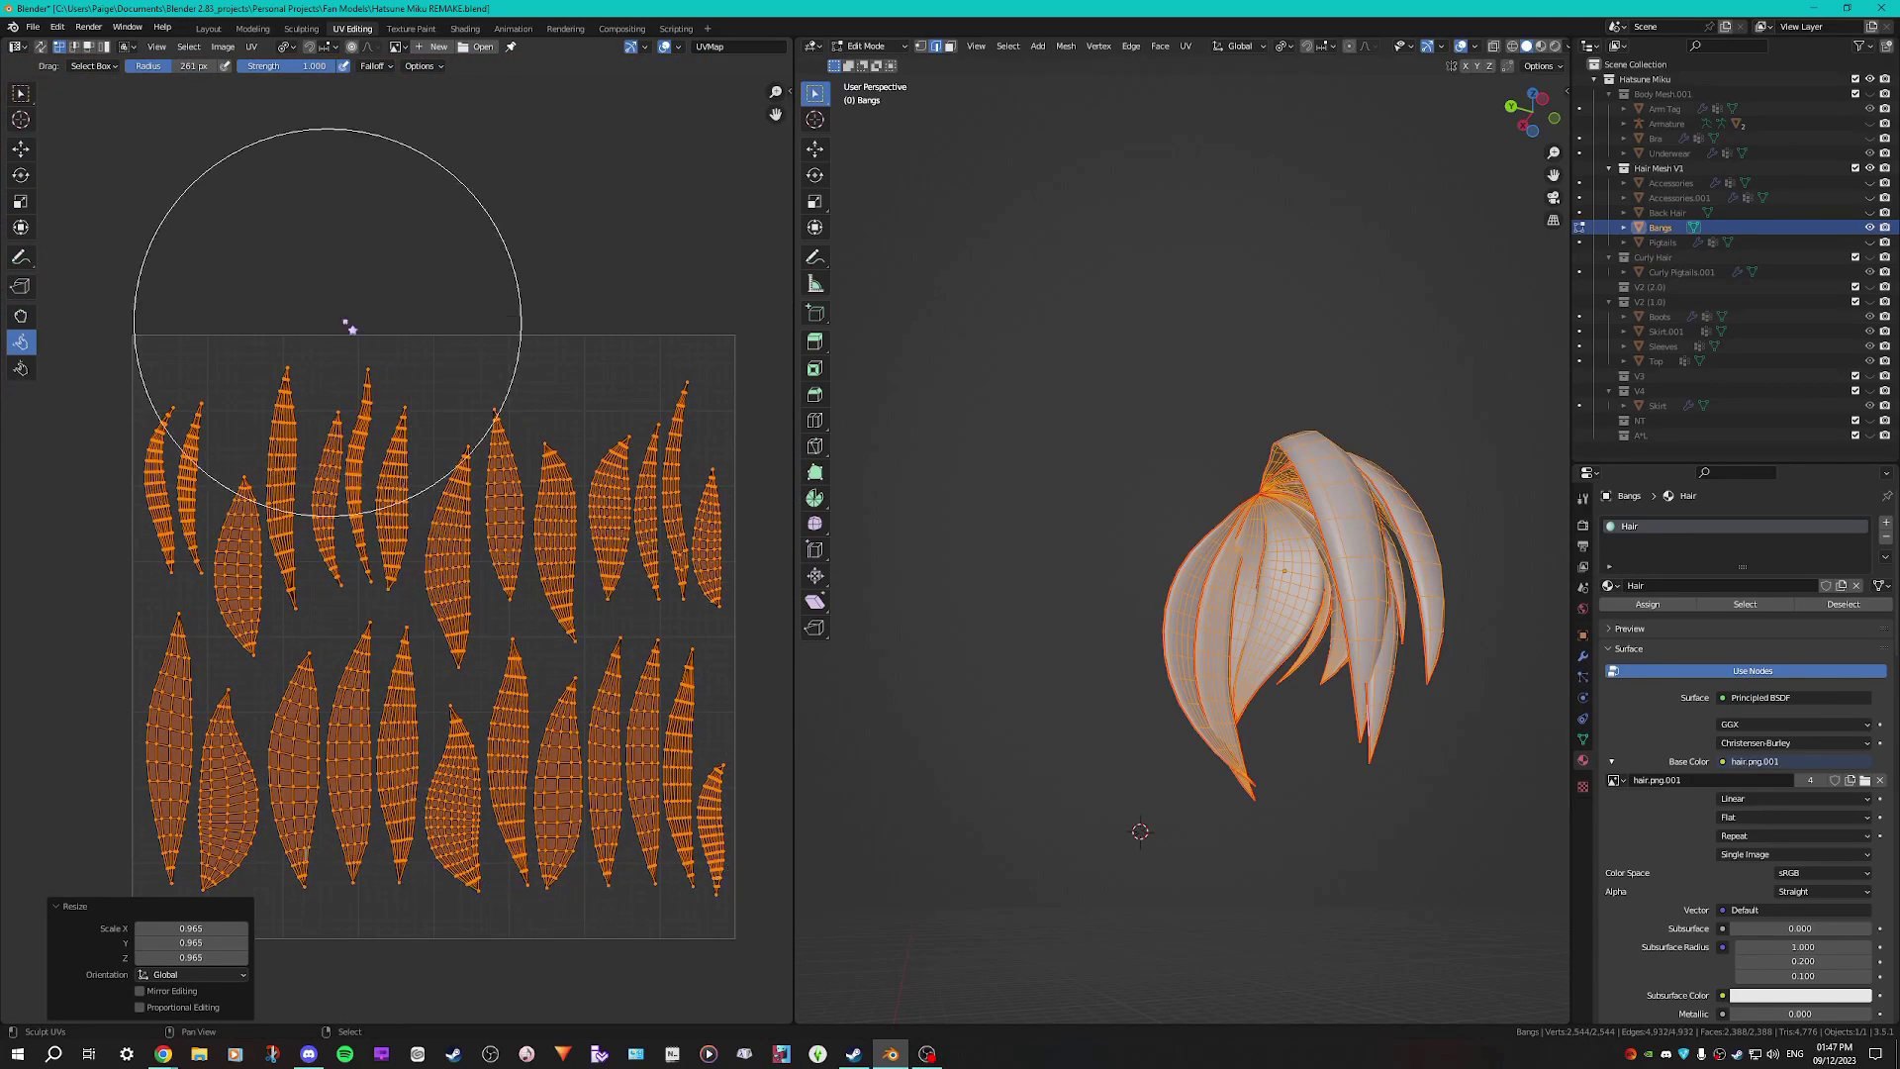
middle_drag(796, 705, 772, 666)
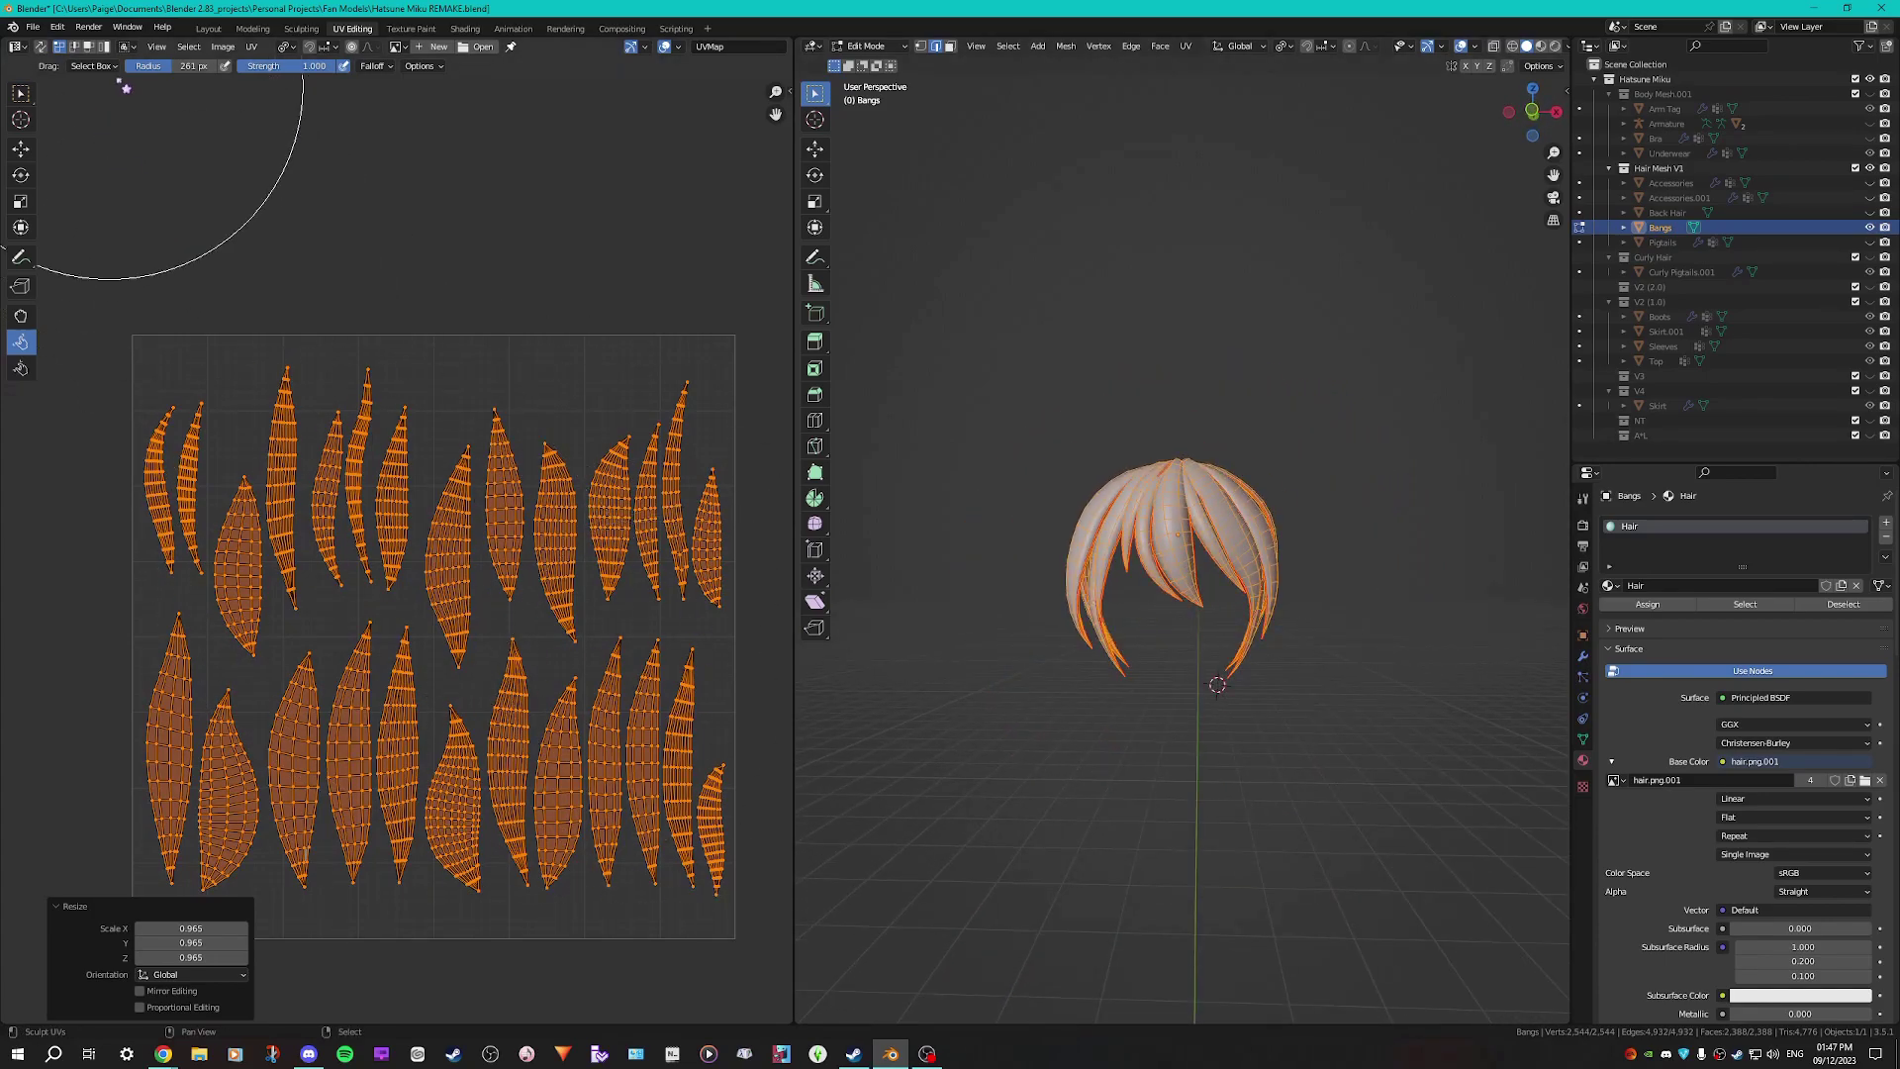
Switch the UV editor to the box selection tool and deselect all islands and the whole bangs mesh
click(29, 97)
key(alt+a)
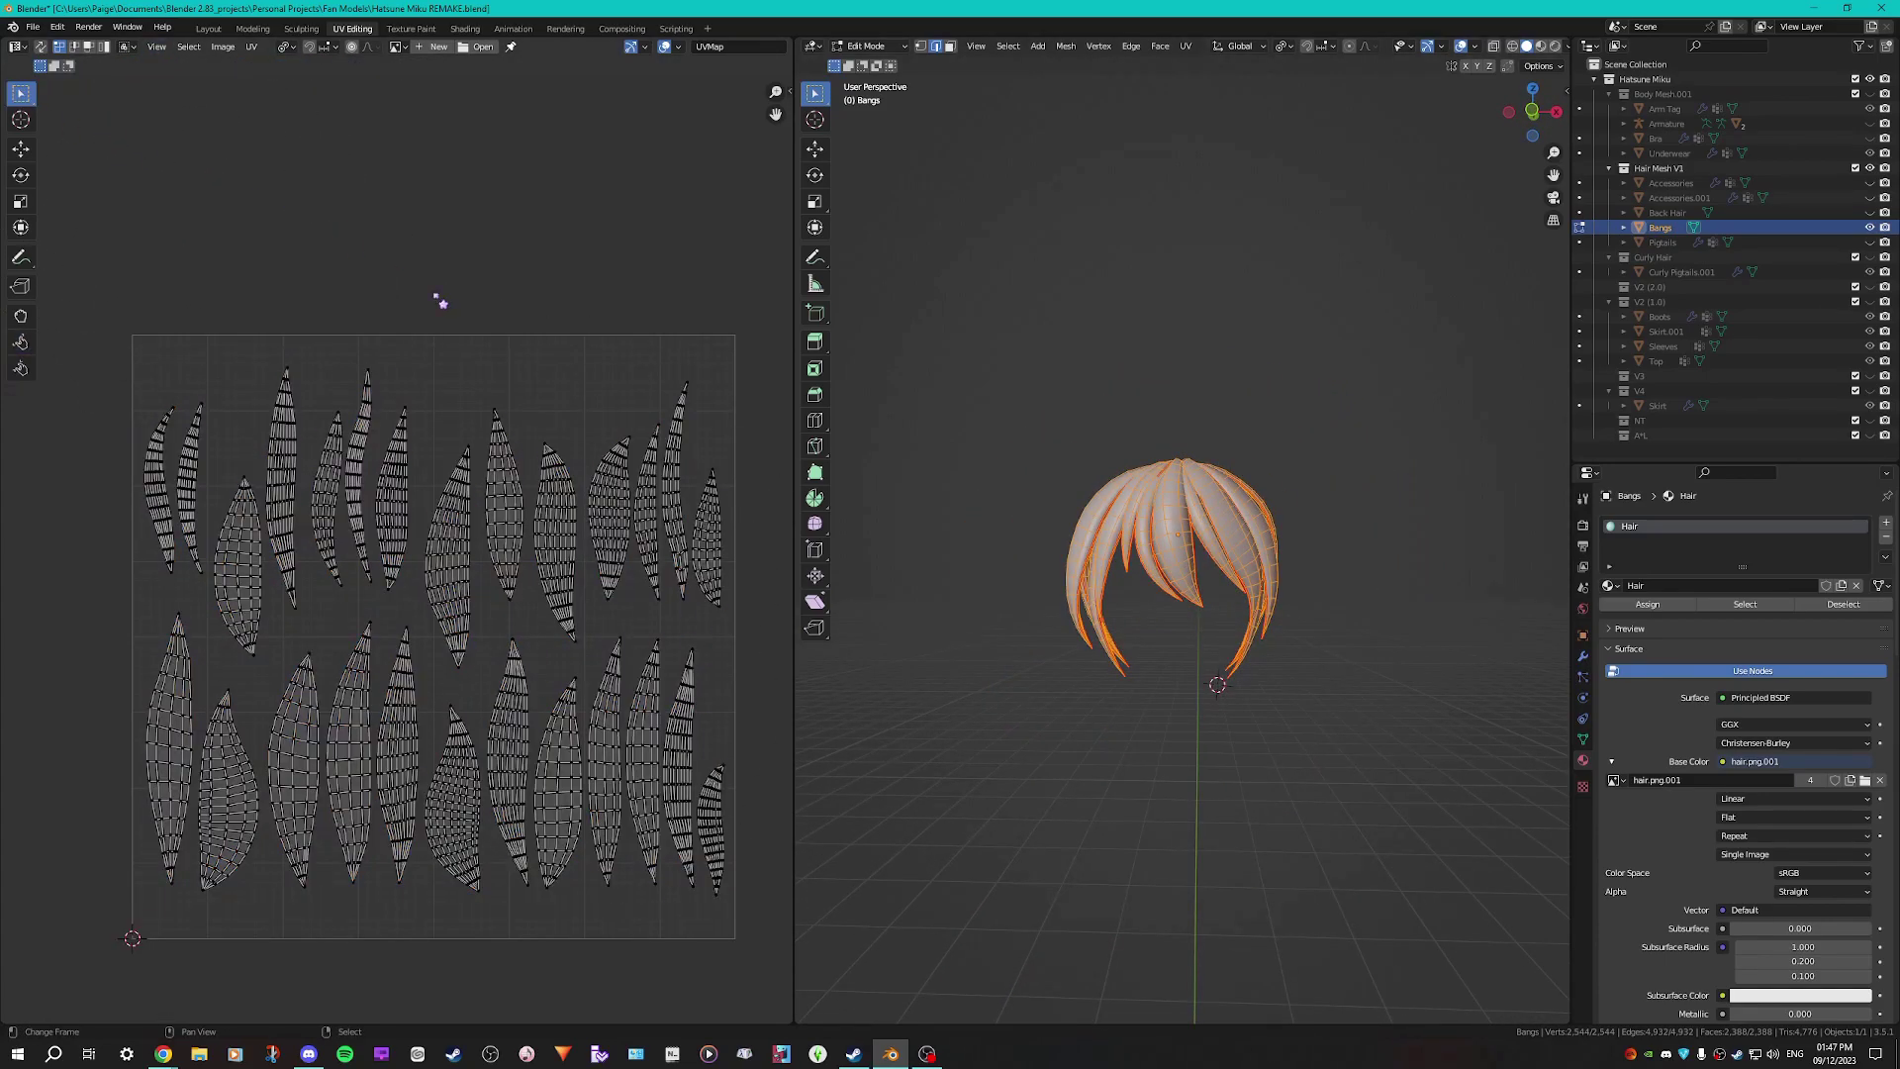
scroll(1202, 624, up, 1)
key(alt+a)
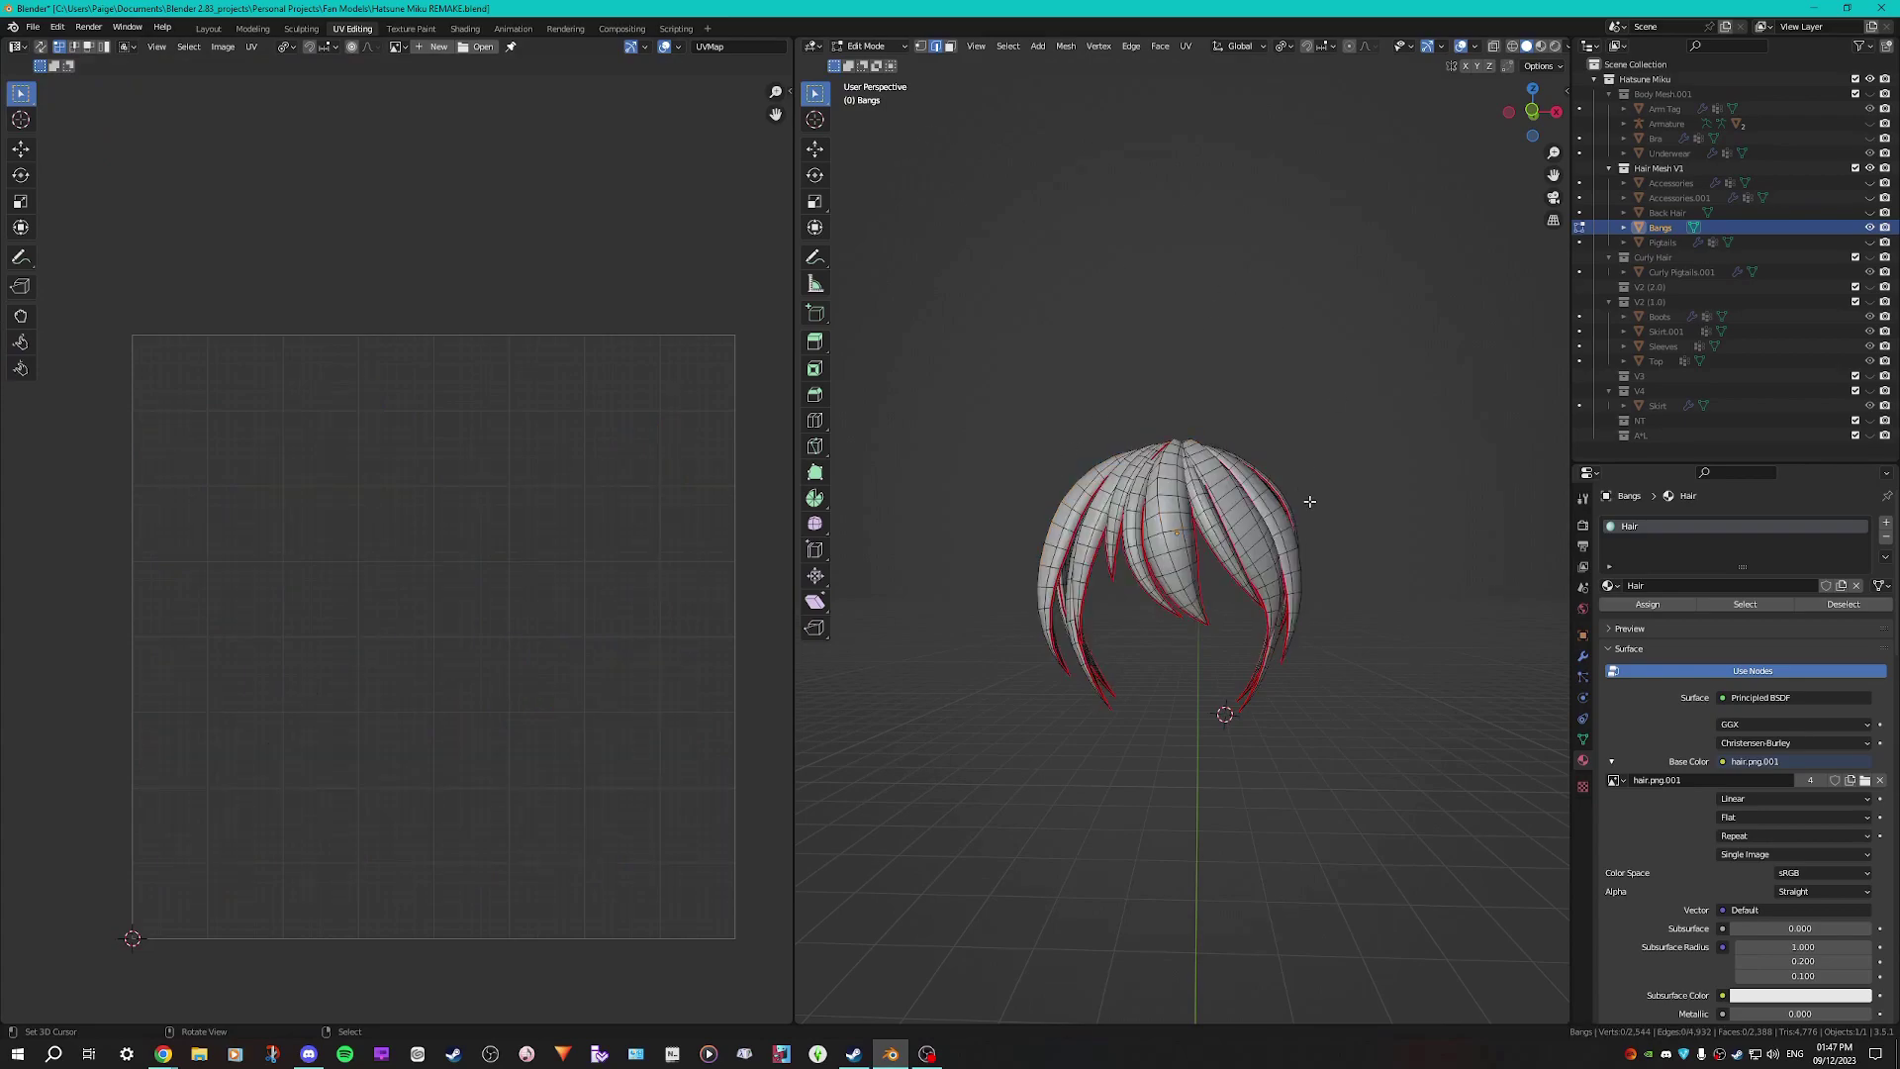
Select the outer side of every bangs strand as linked faces delimited by seam, and check the inner side
scroll(1206, 429, up, 4)
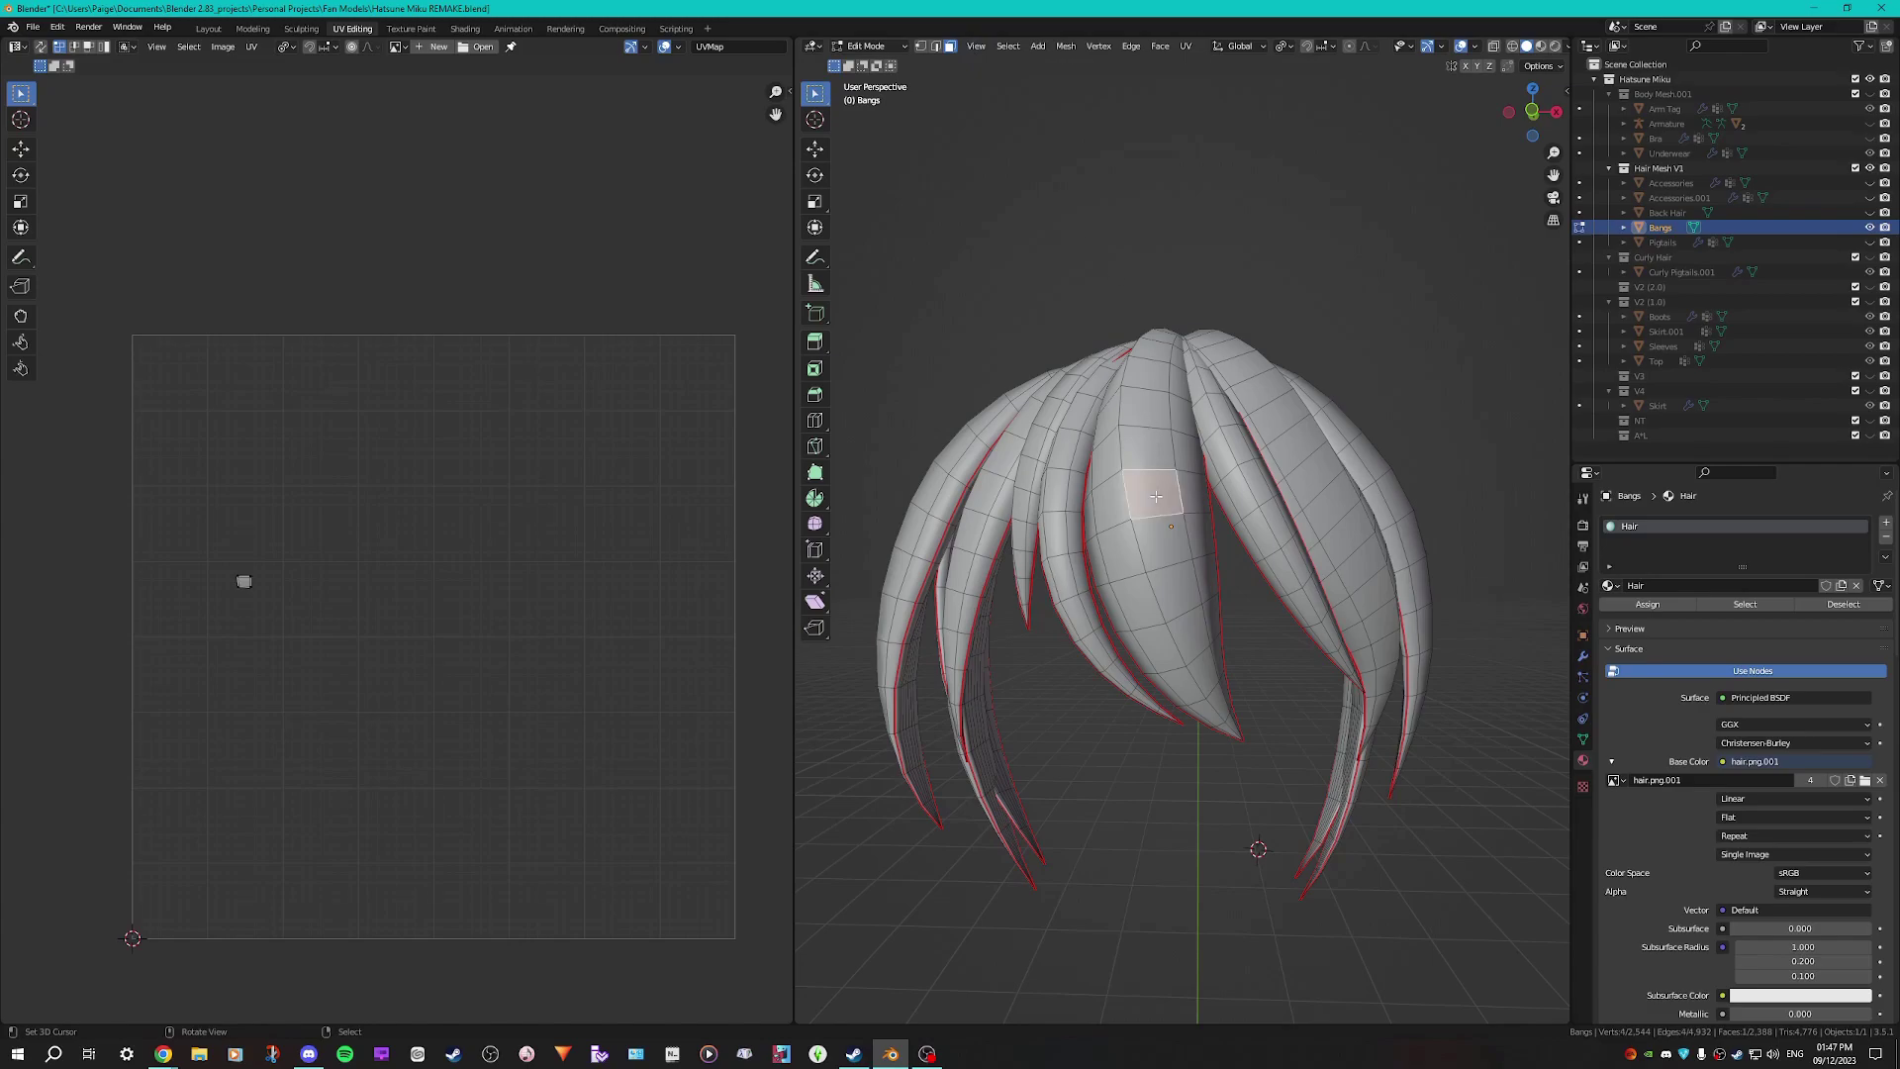
key(ctrl+l)
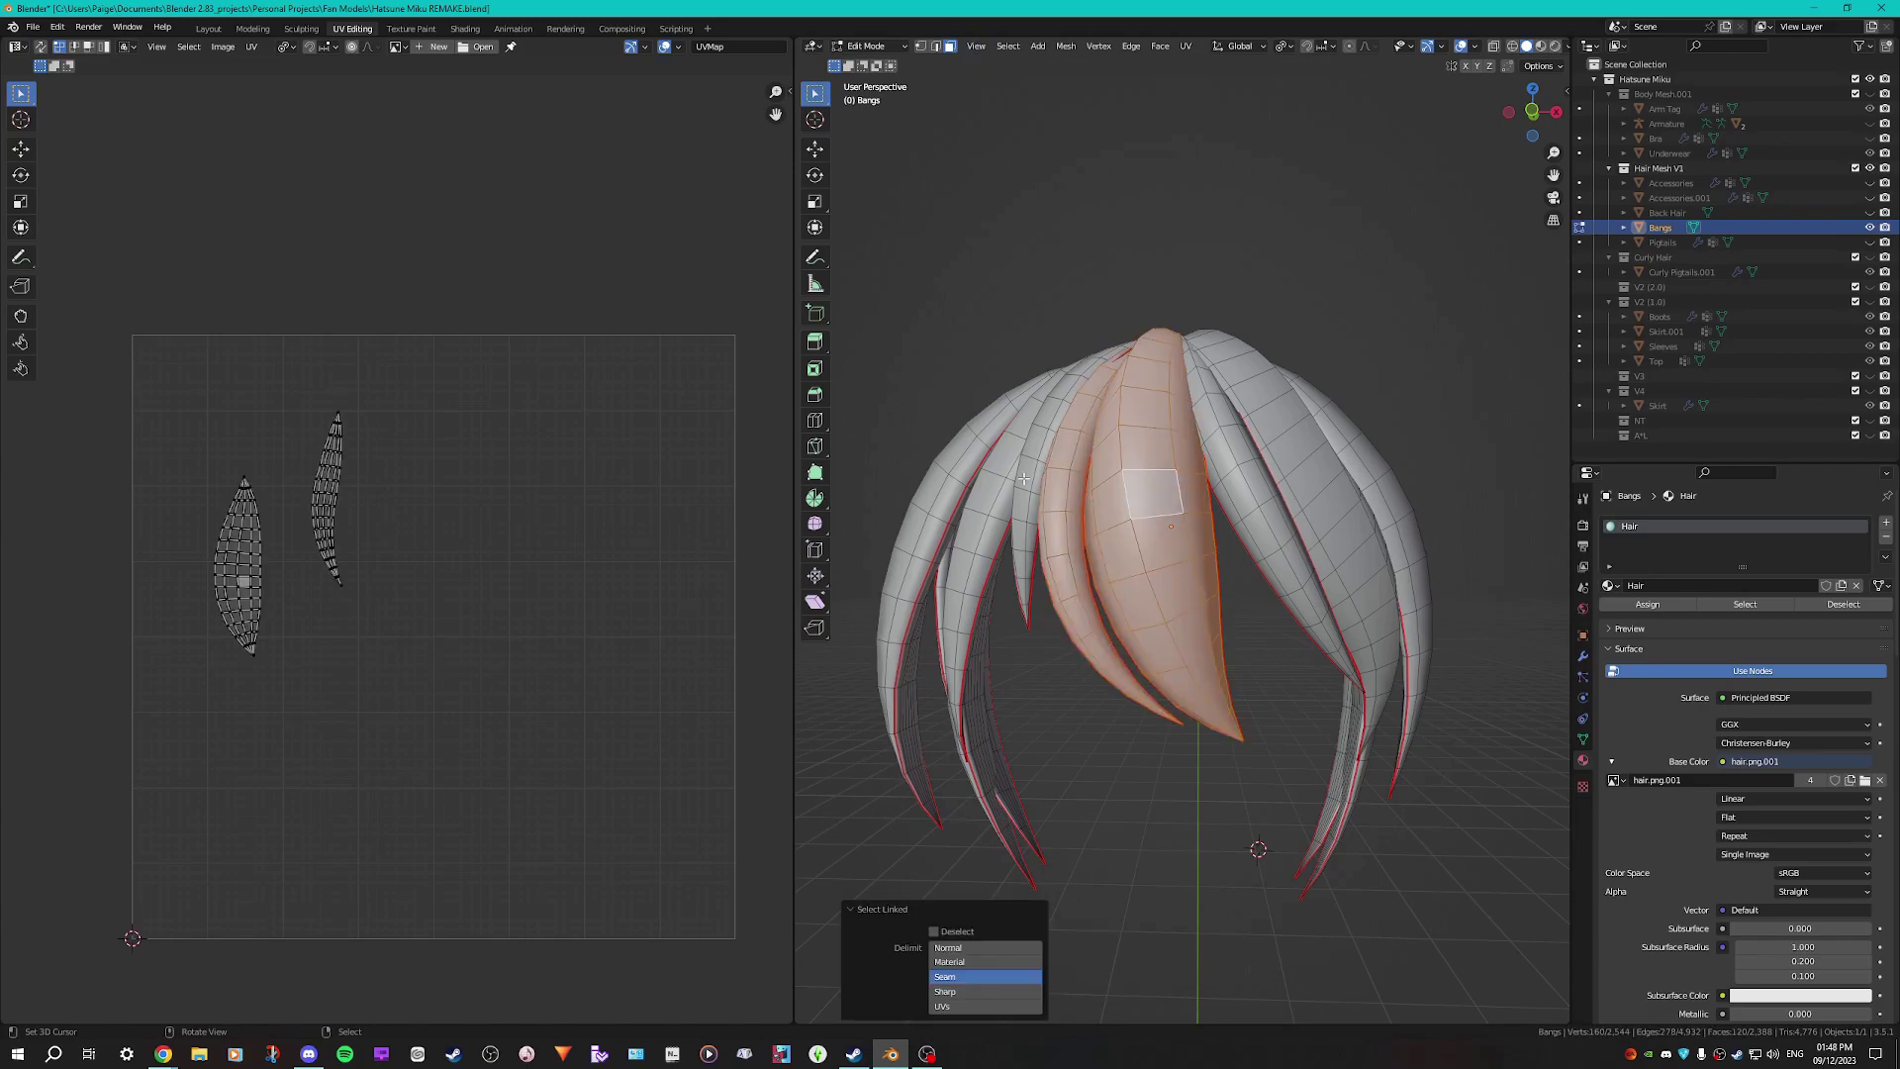
key(l)
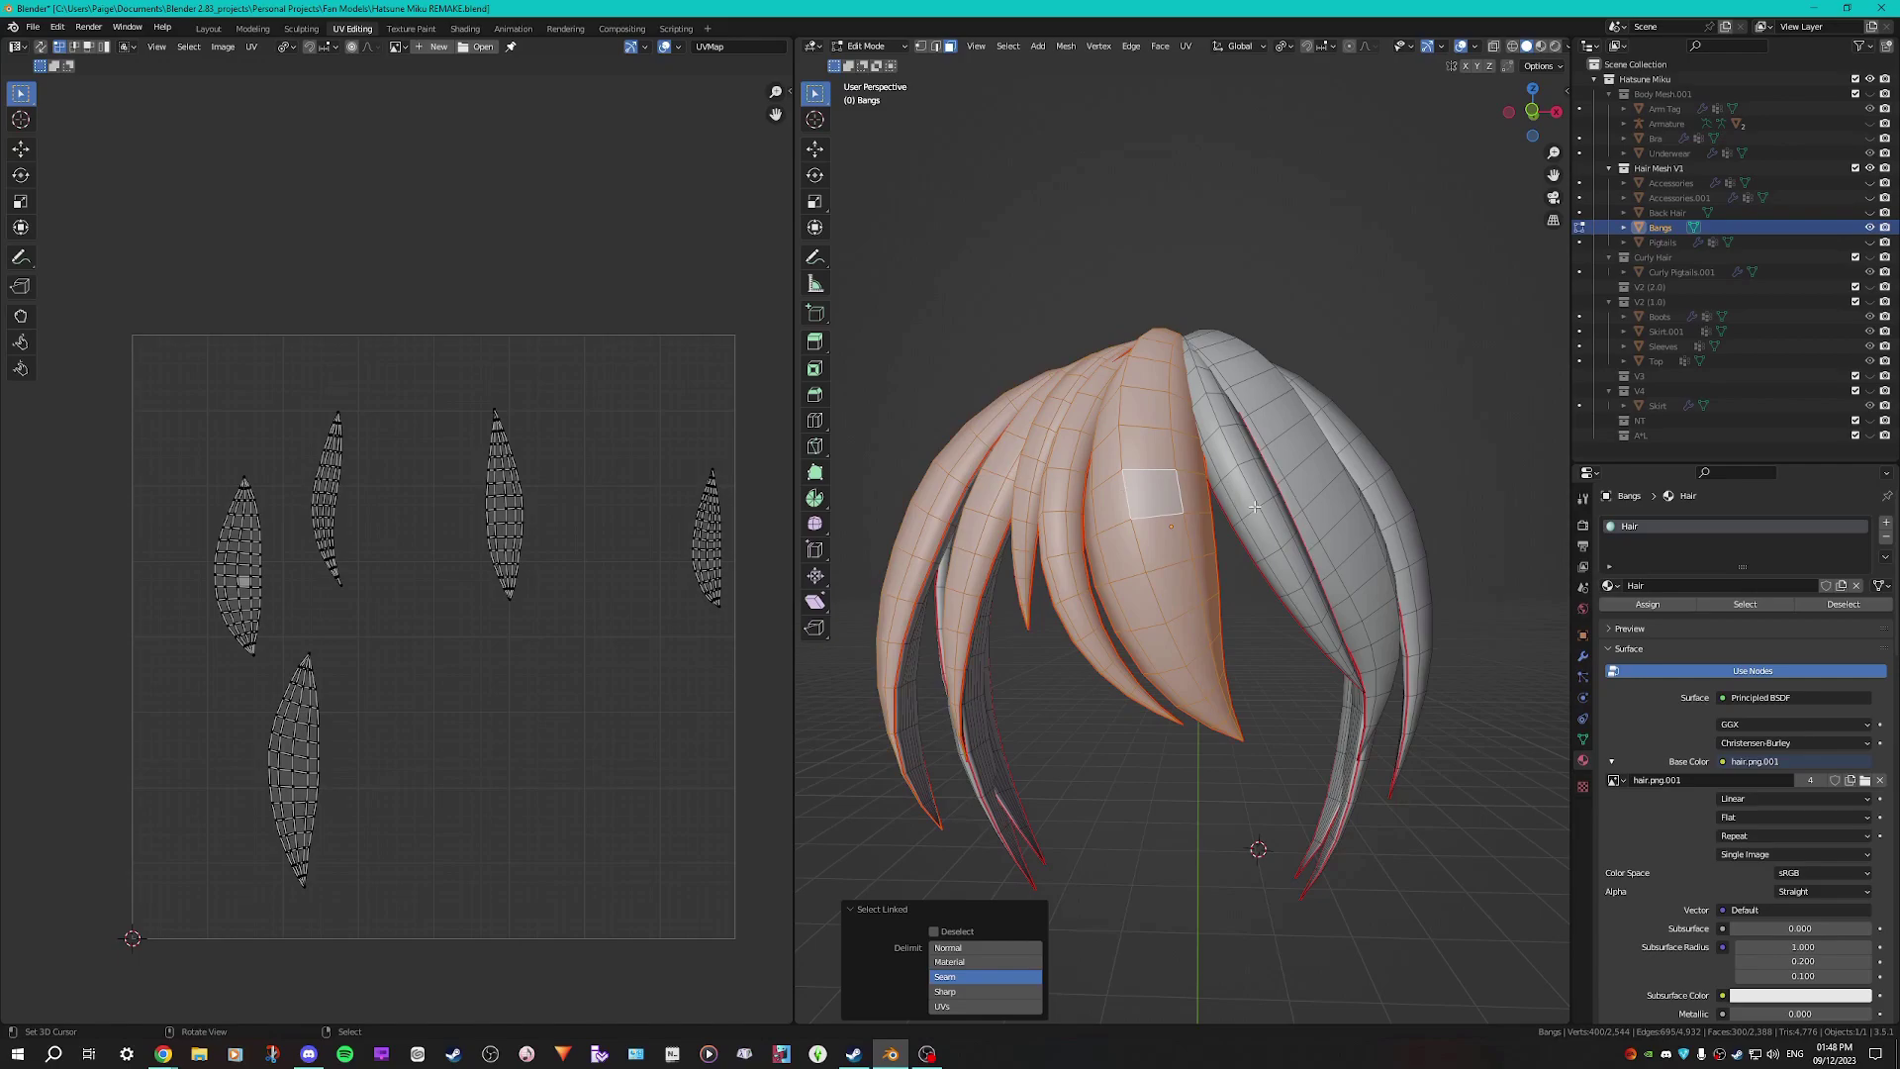
key(l)
key(l)
middle_drag(1388, 502, 1124, 721)
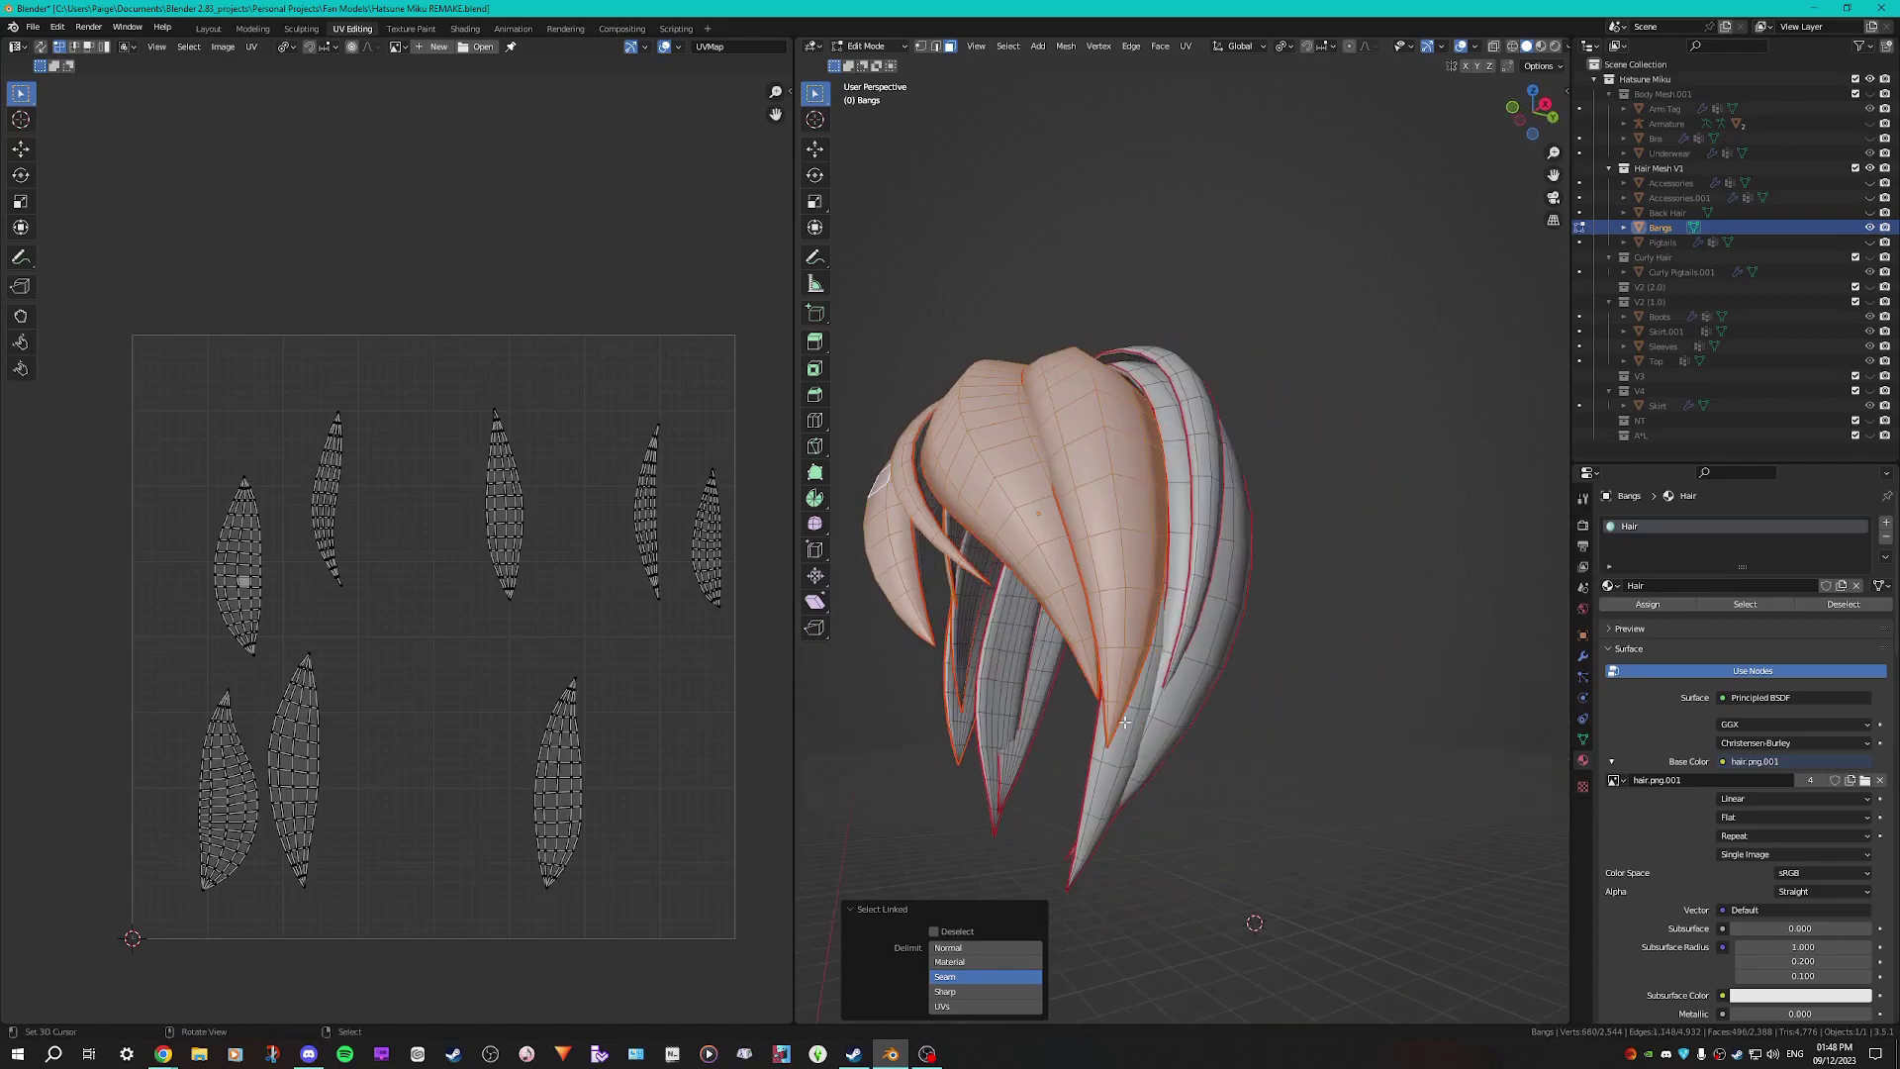
key(l)
key(l)
middle_drag(1205, 474, 1083, 649)
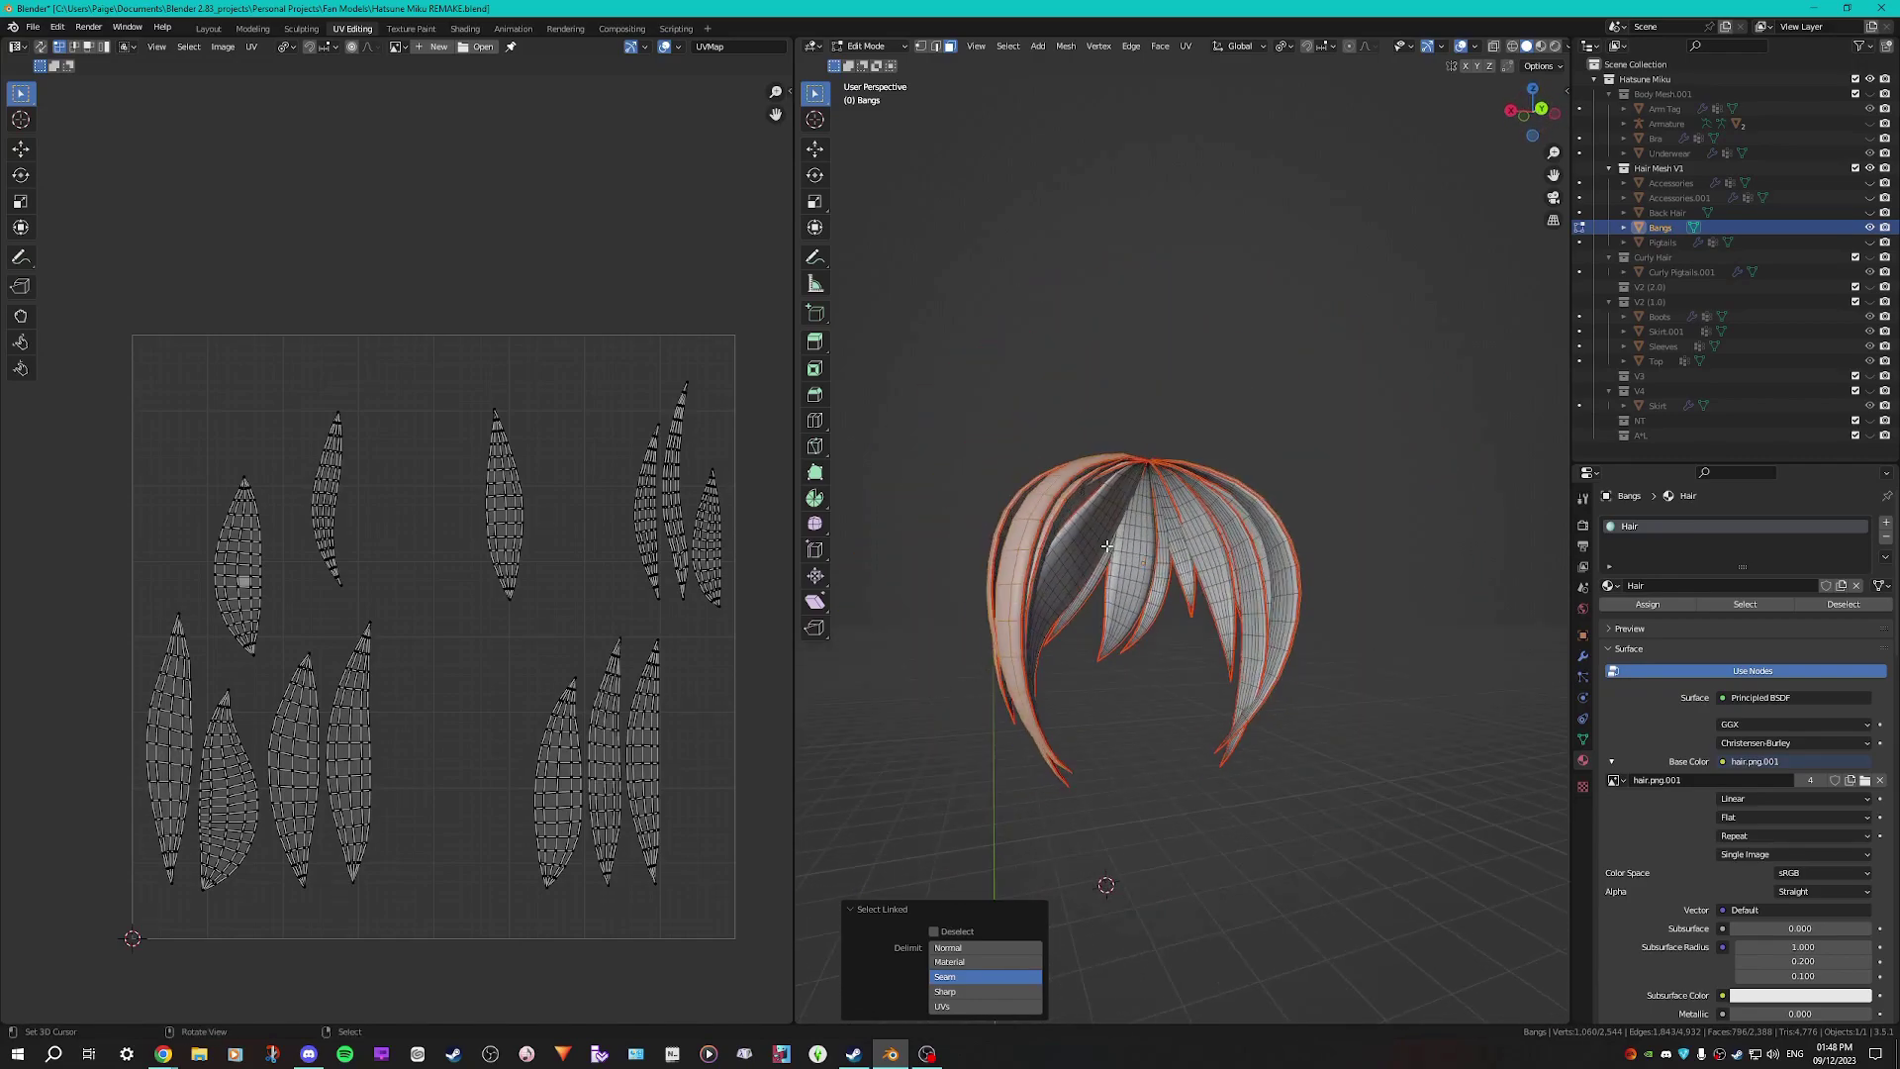
scroll(1107, 545, up, 6)
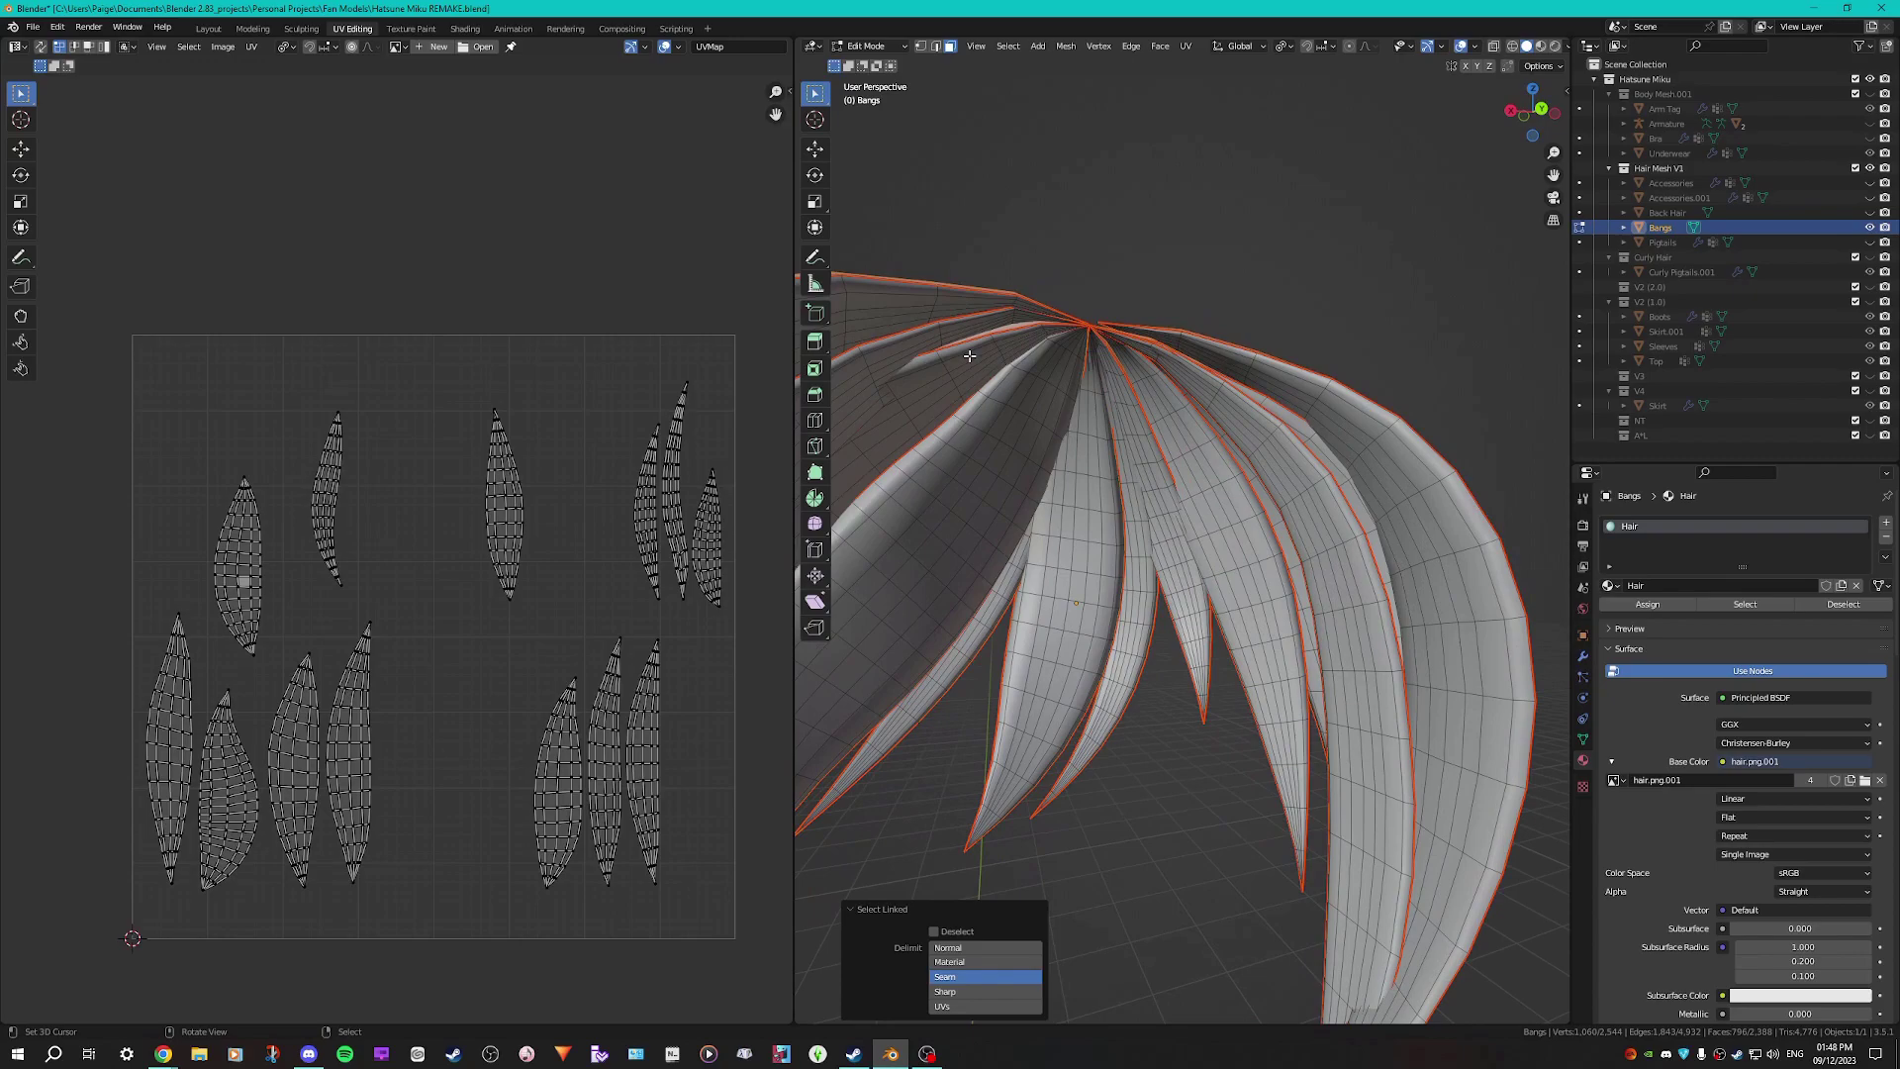
Select all outer-side strand islands in the UV editor and move them up about 0.453 along Y
scroll(896, 604, down, 3)
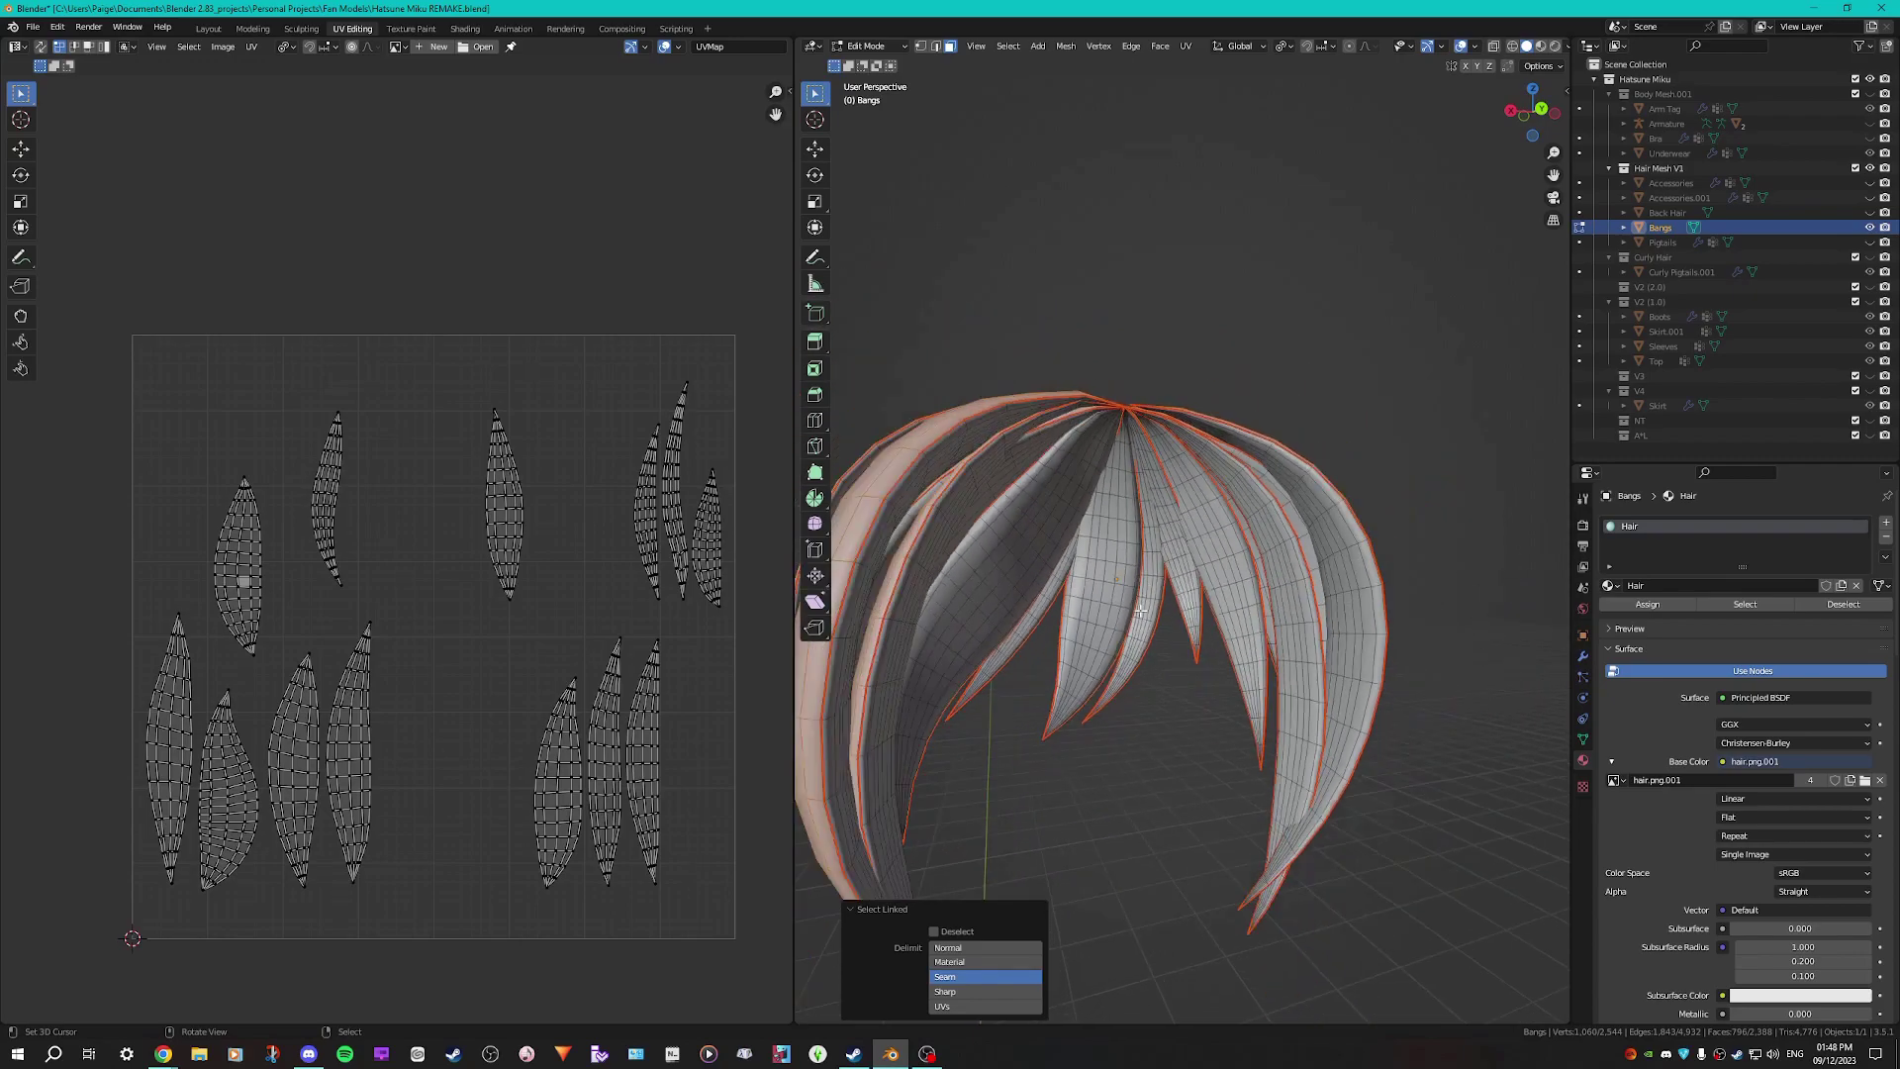
middle_drag(1140, 611, 1316, 663)
scroll(1227, 662, down, 3)
scroll(518, 547, down, 1)
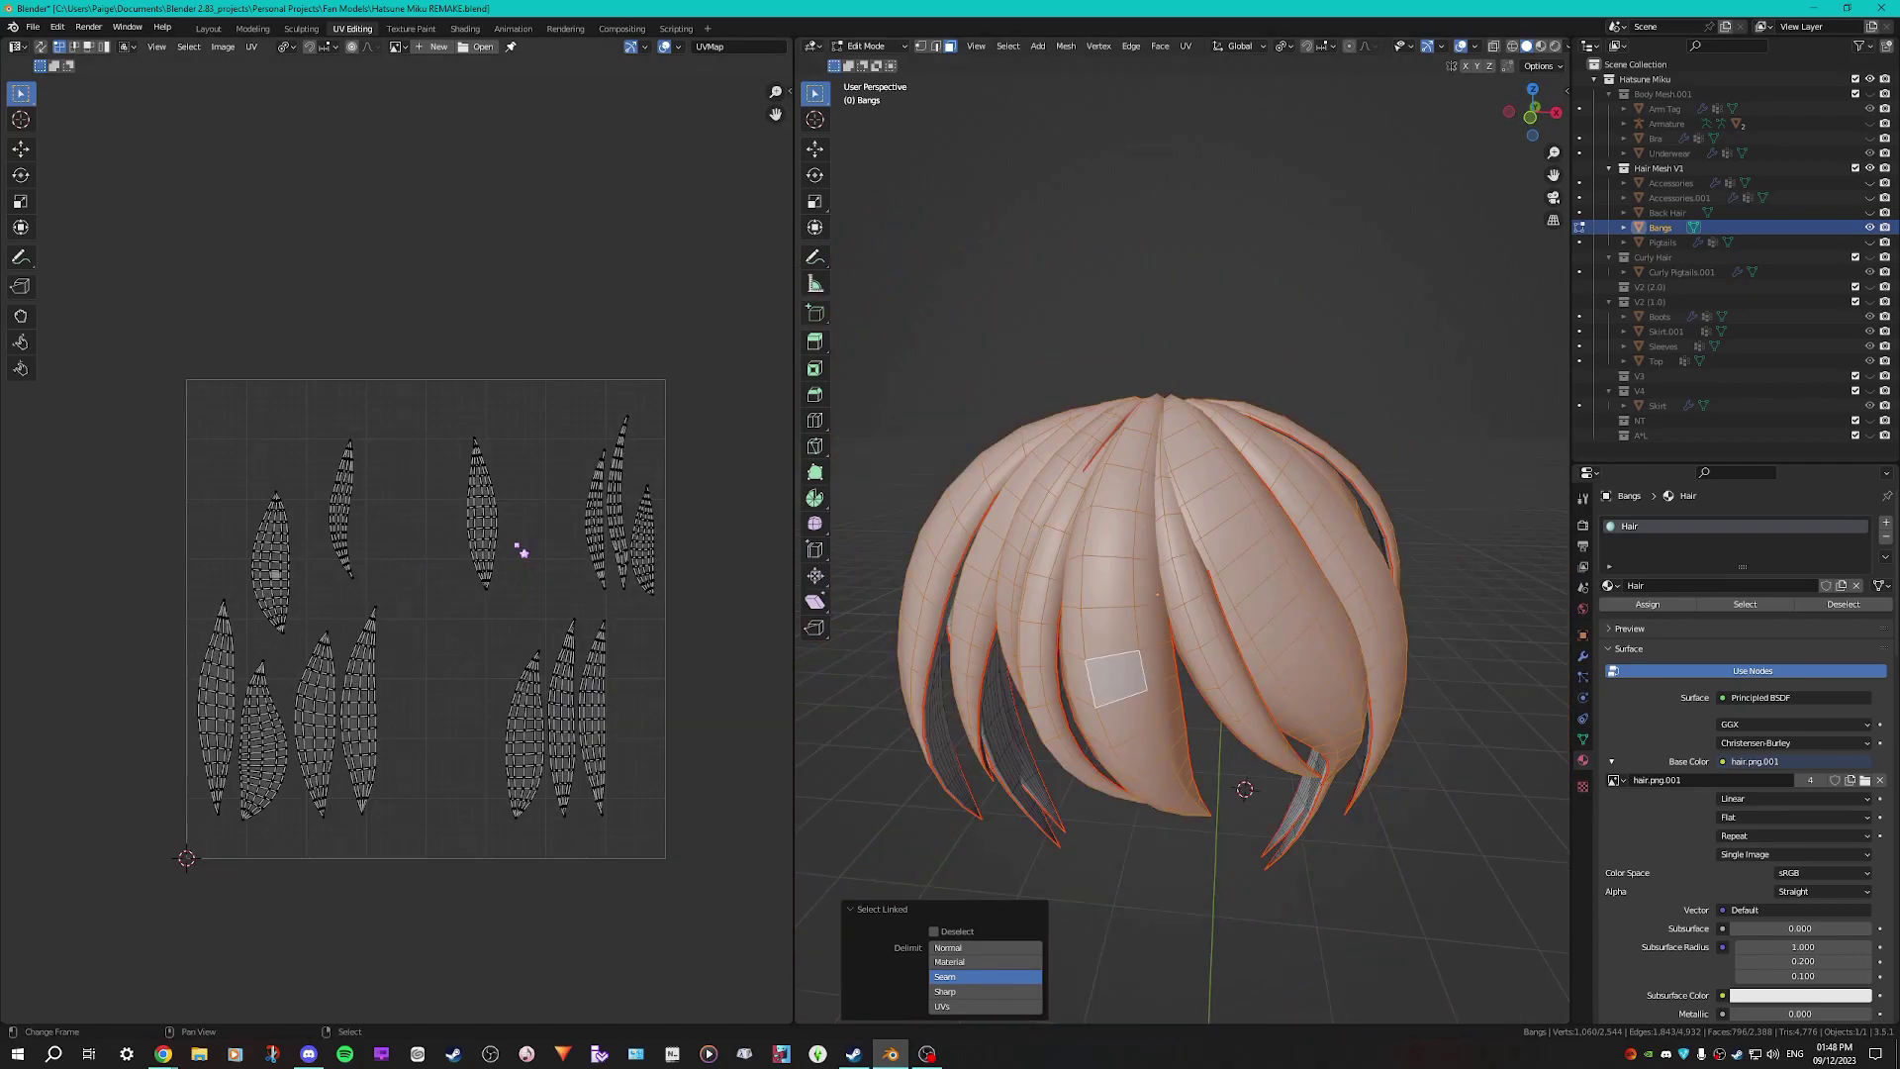
scroll(522, 551, down, 1)
key(a)
key(g)
key(y)
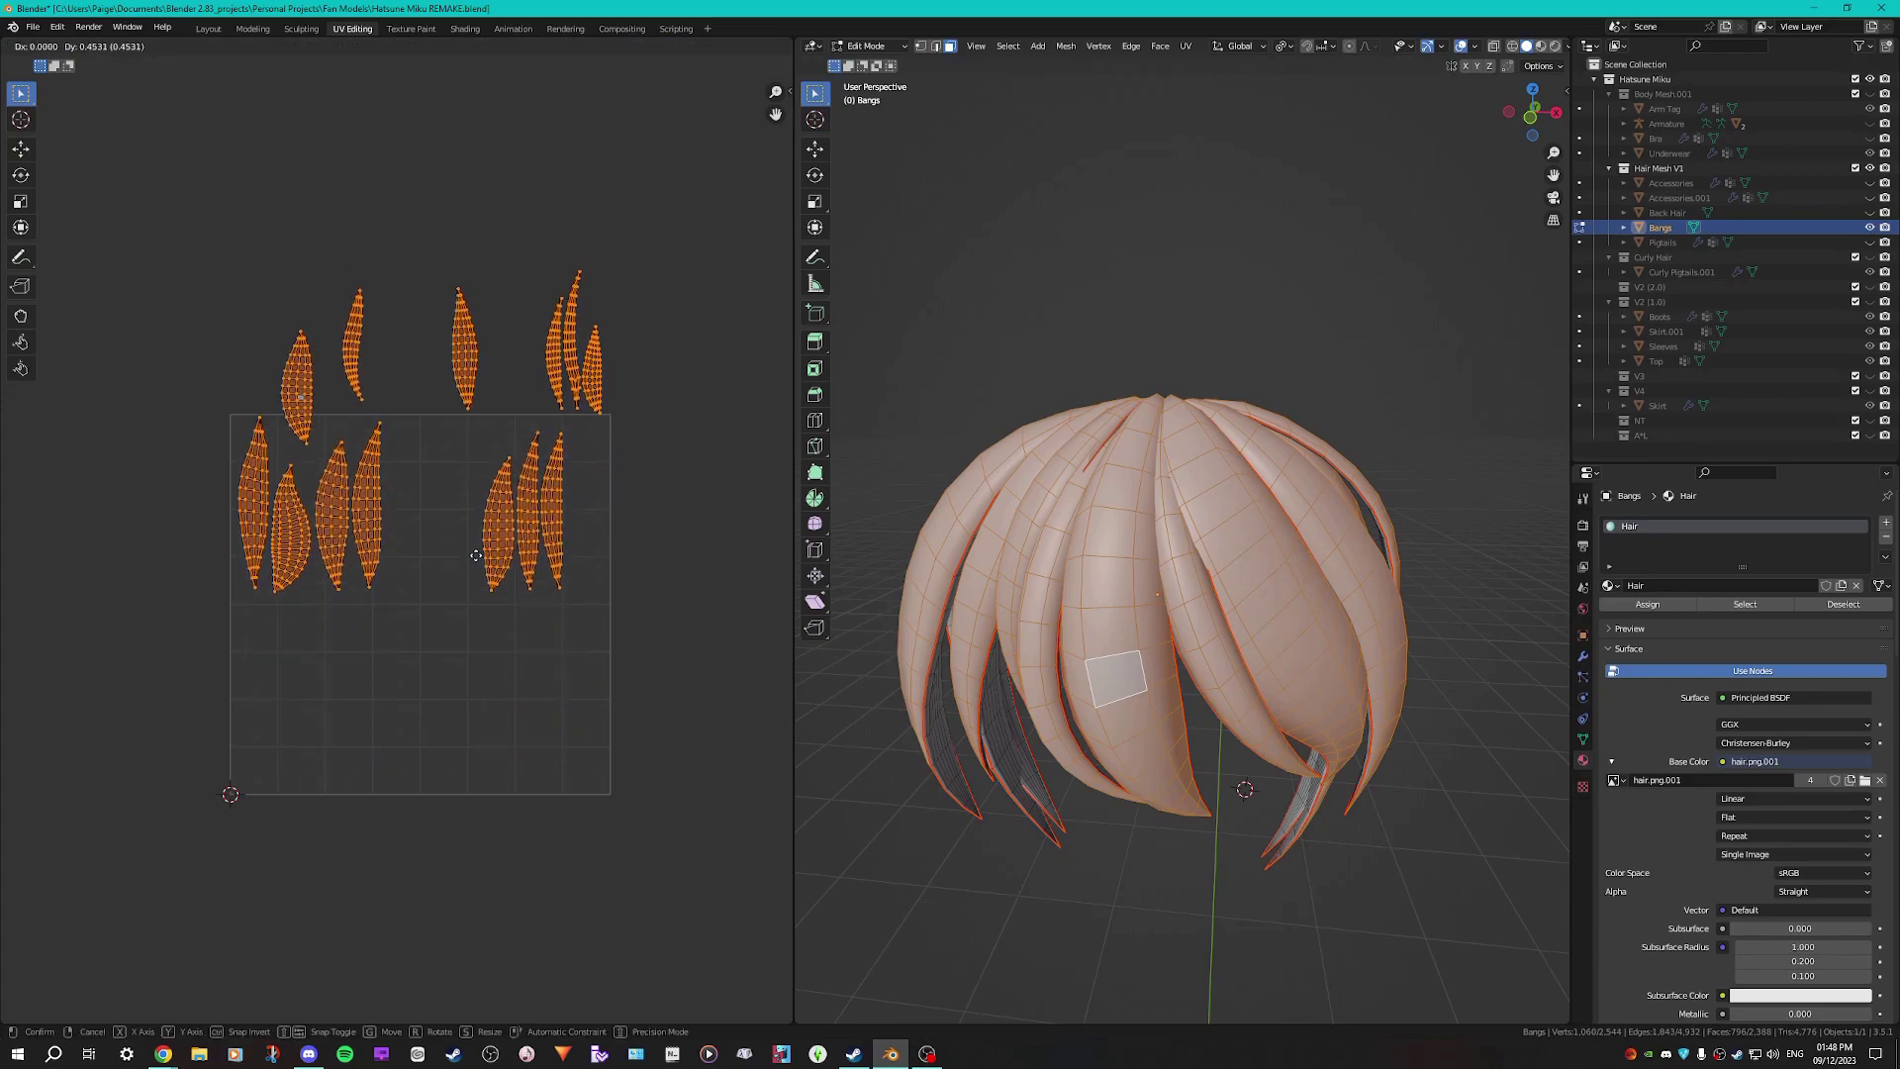
click(476, 555)
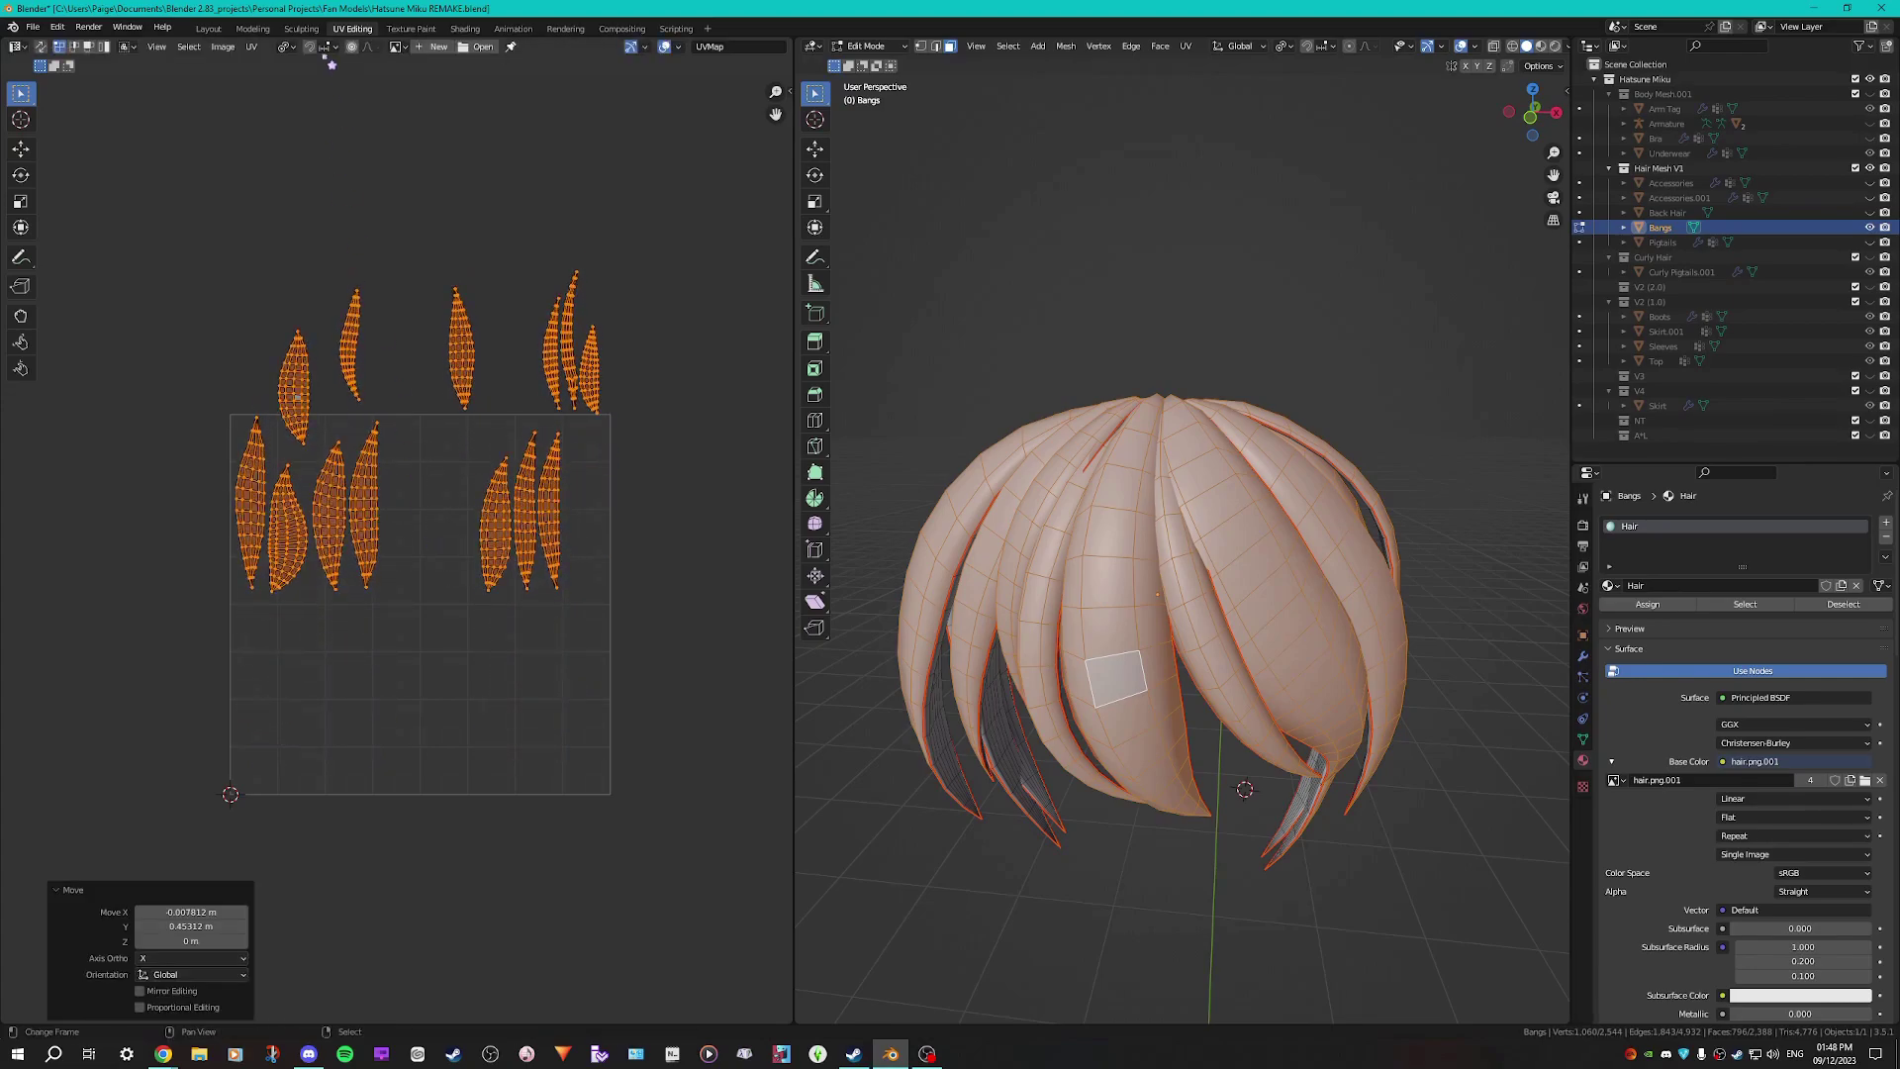
Change the UV pivot point, scale all outer islands to 0.896 and place the lower row beneath the UV square's top edge
click(287, 47)
click(306, 72)
scroll(398, 549, up, 3)
key(s)
click(462, 458)
key(g)
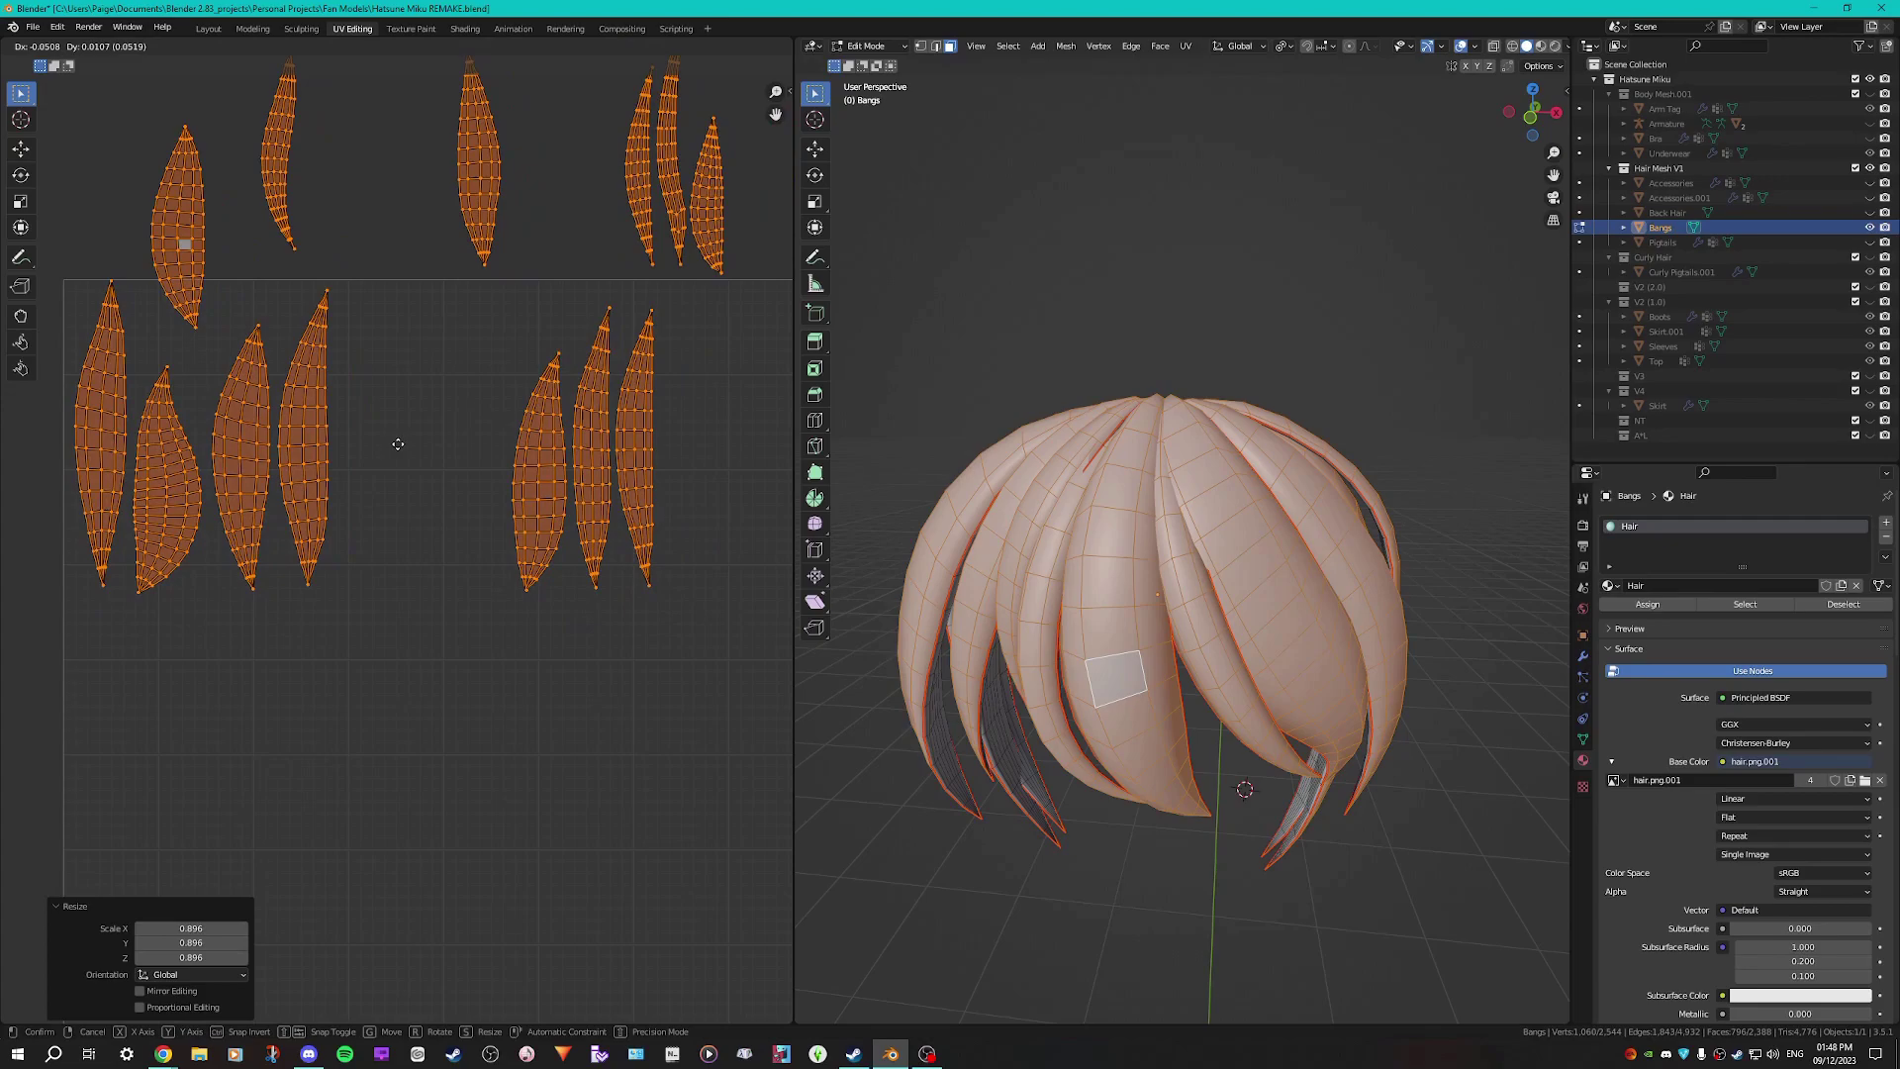
click(398, 445)
middle_drag(398, 445, 450, 571)
Move the first island above the UV square into the gap after the fourth strand and enlarge it to match its neighbours
key(alt+a)
key(l)
key(g)
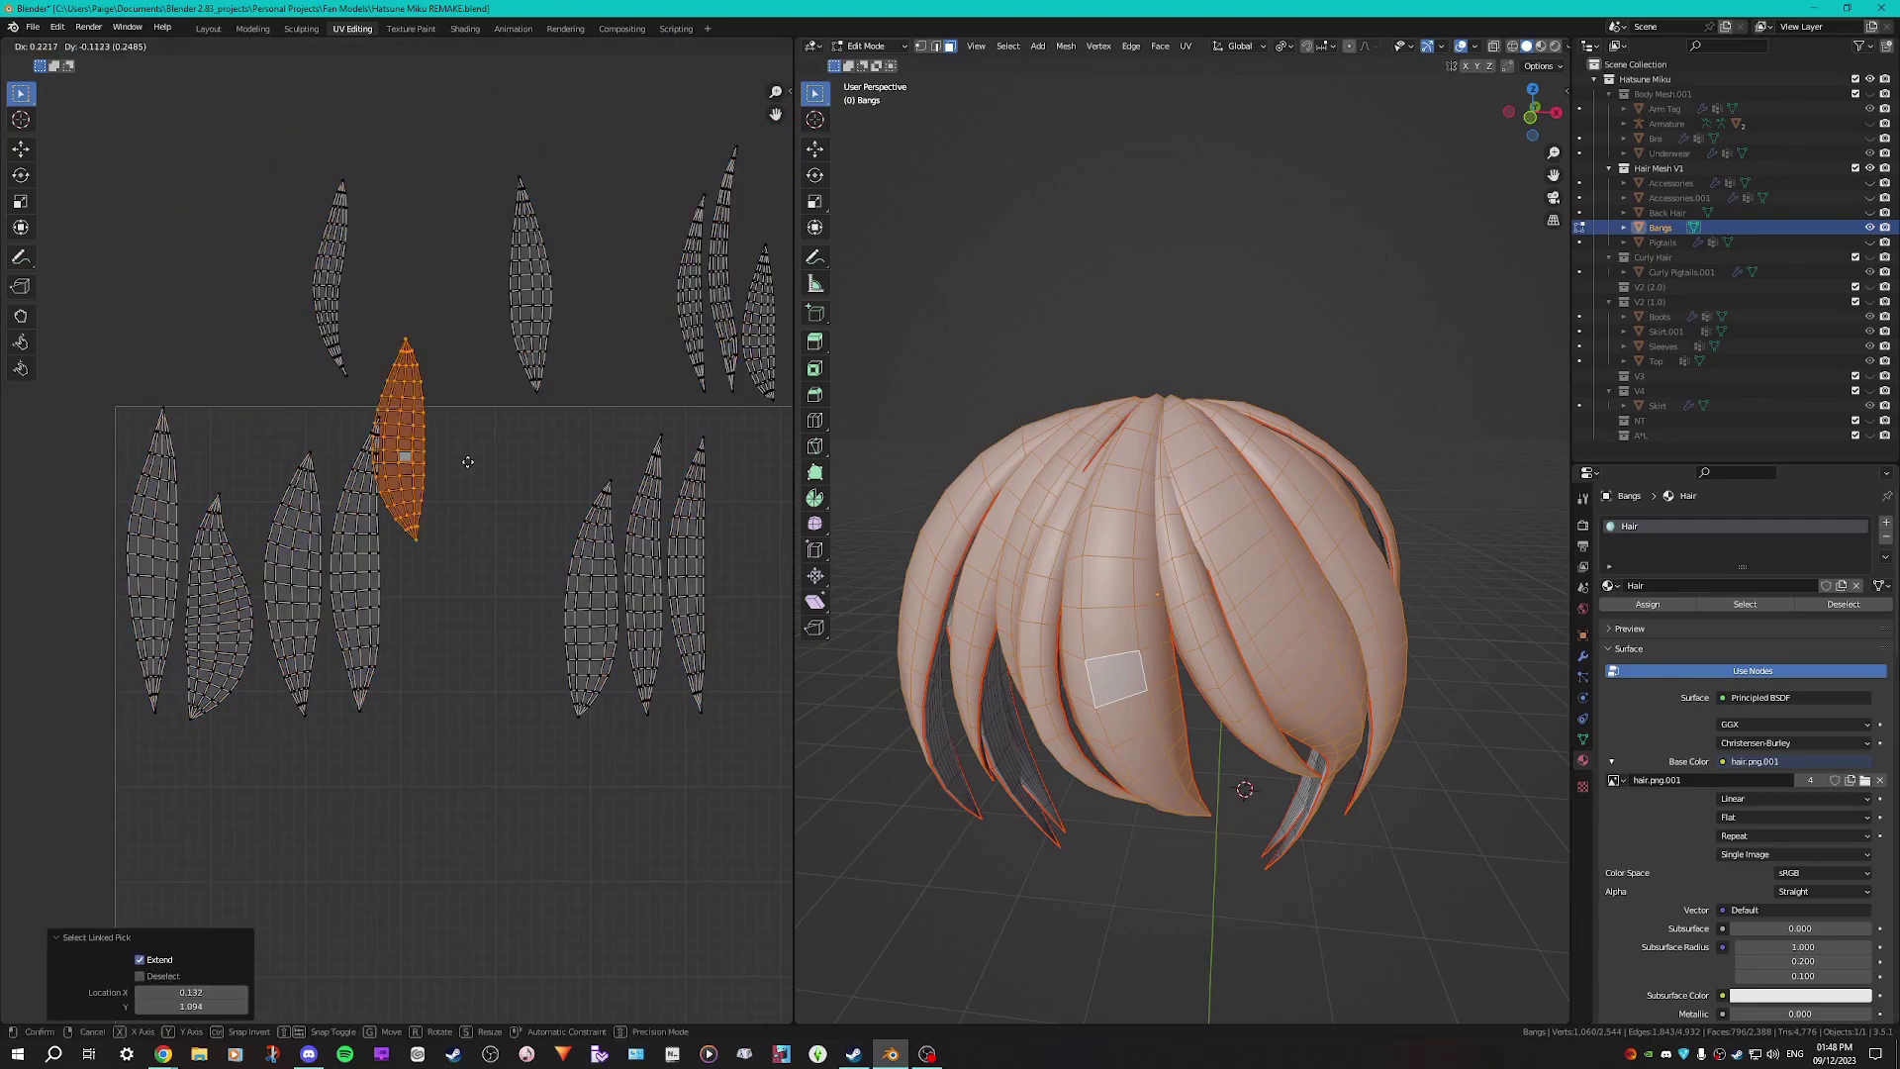
click(488, 593)
middle_drag(487, 590, 368, 577)
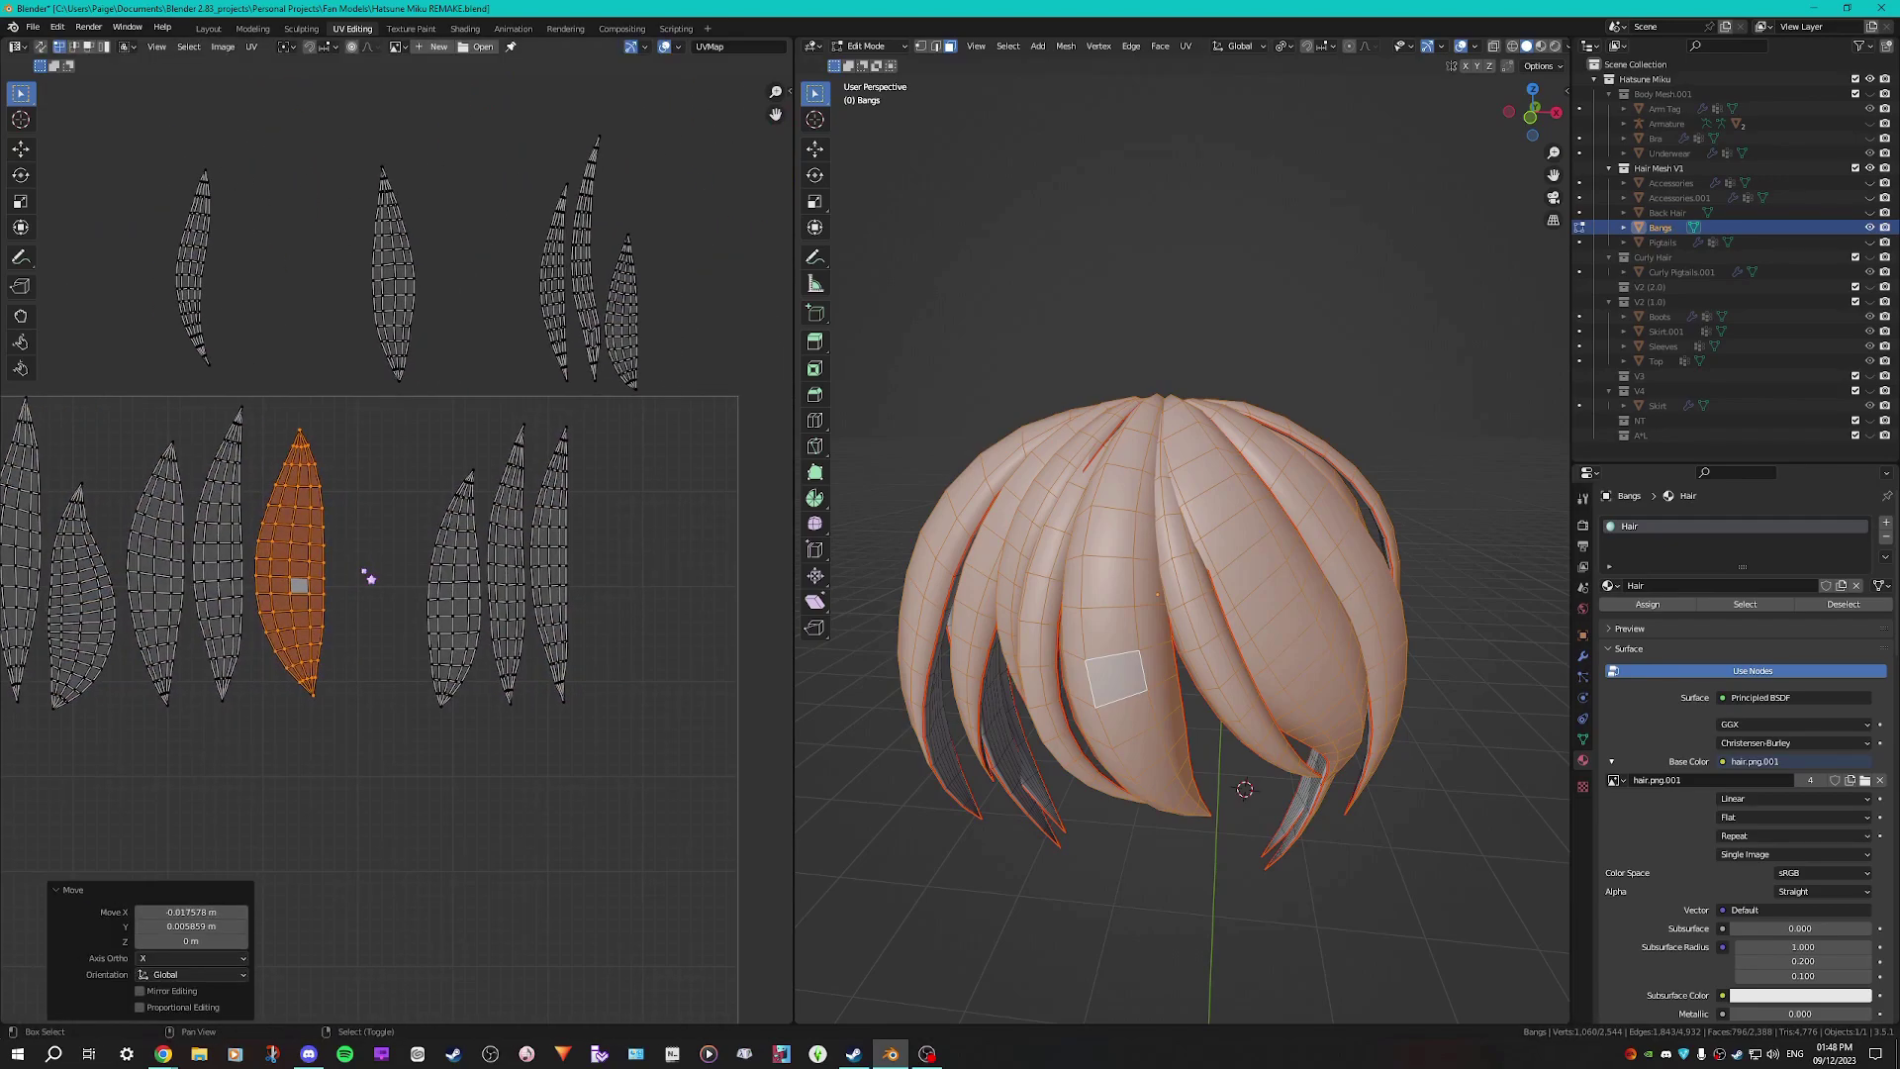
Move the thin curved island from above into the row beside the fifth strand and enlarge it to the row's height
key(alt+a)
key(l)
key(g)
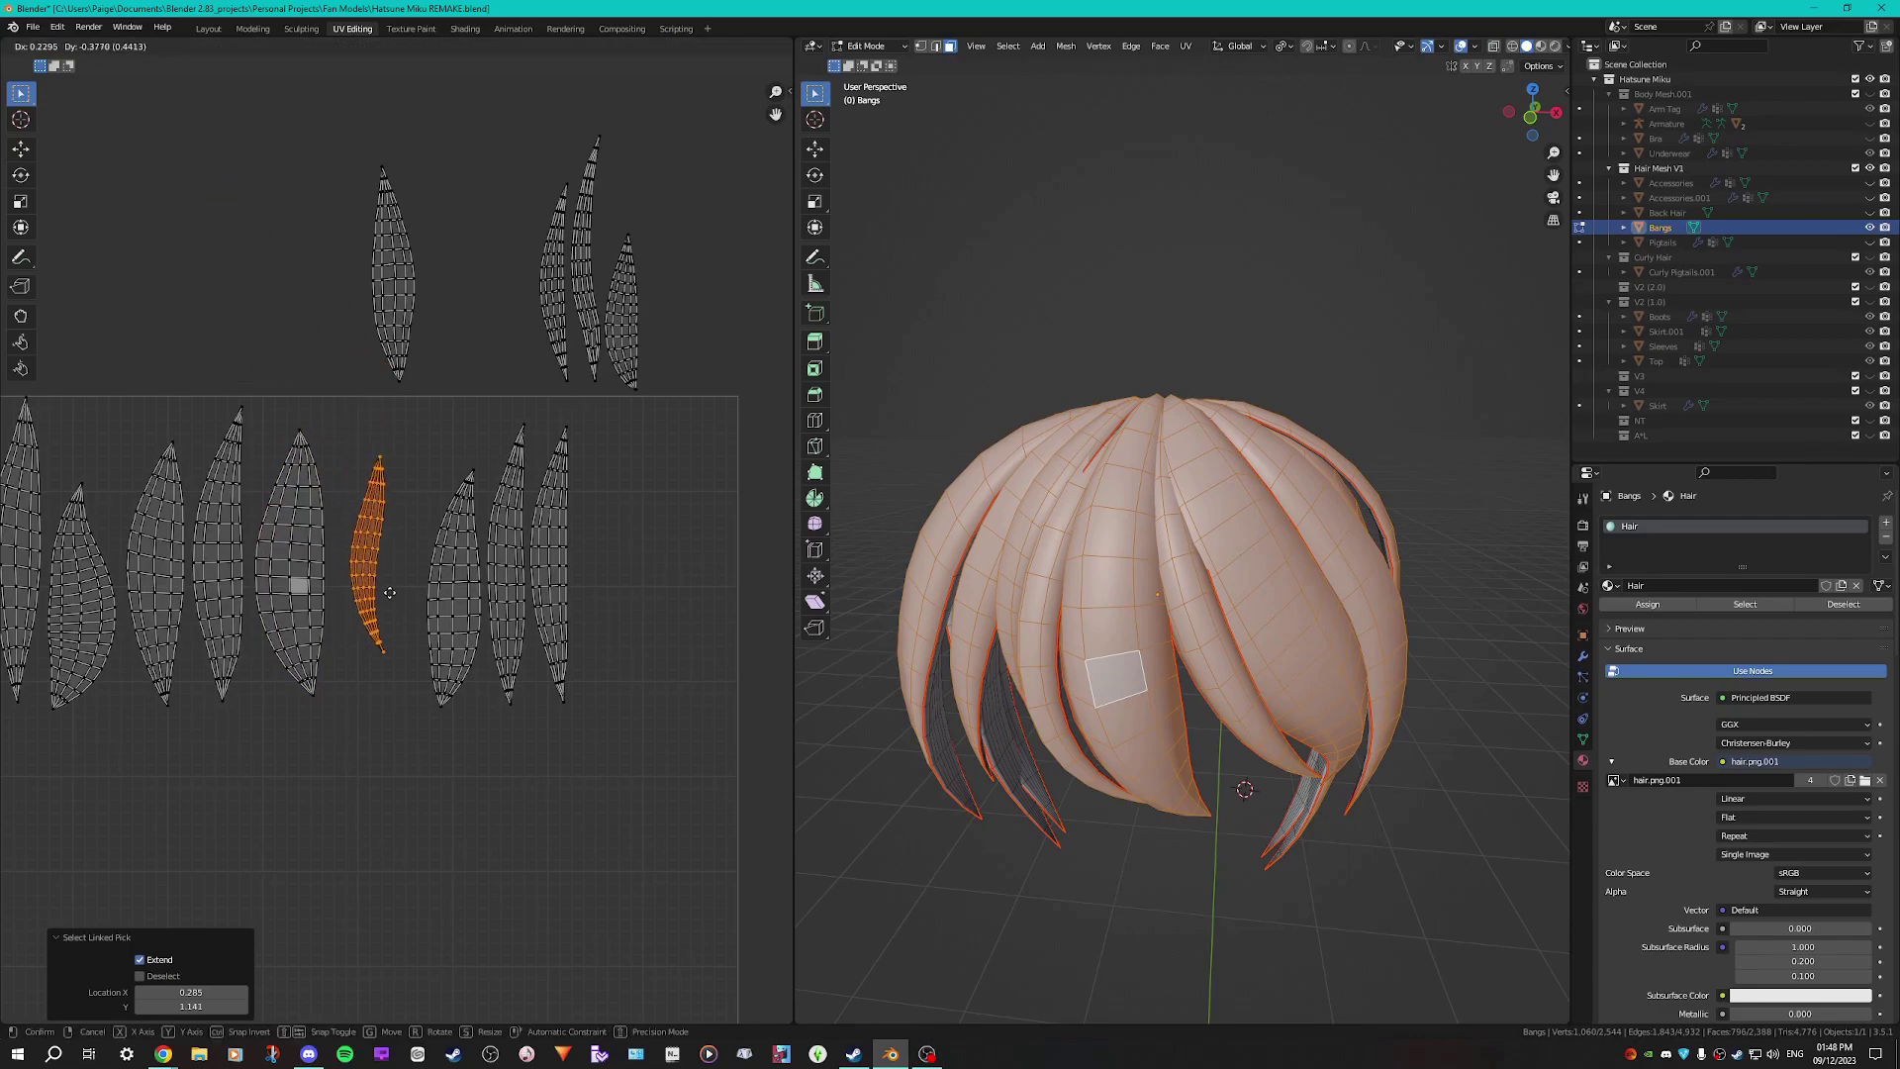
click(383, 590)
key(s)
click(419, 605)
key(g)
click(417, 623)
key(s)
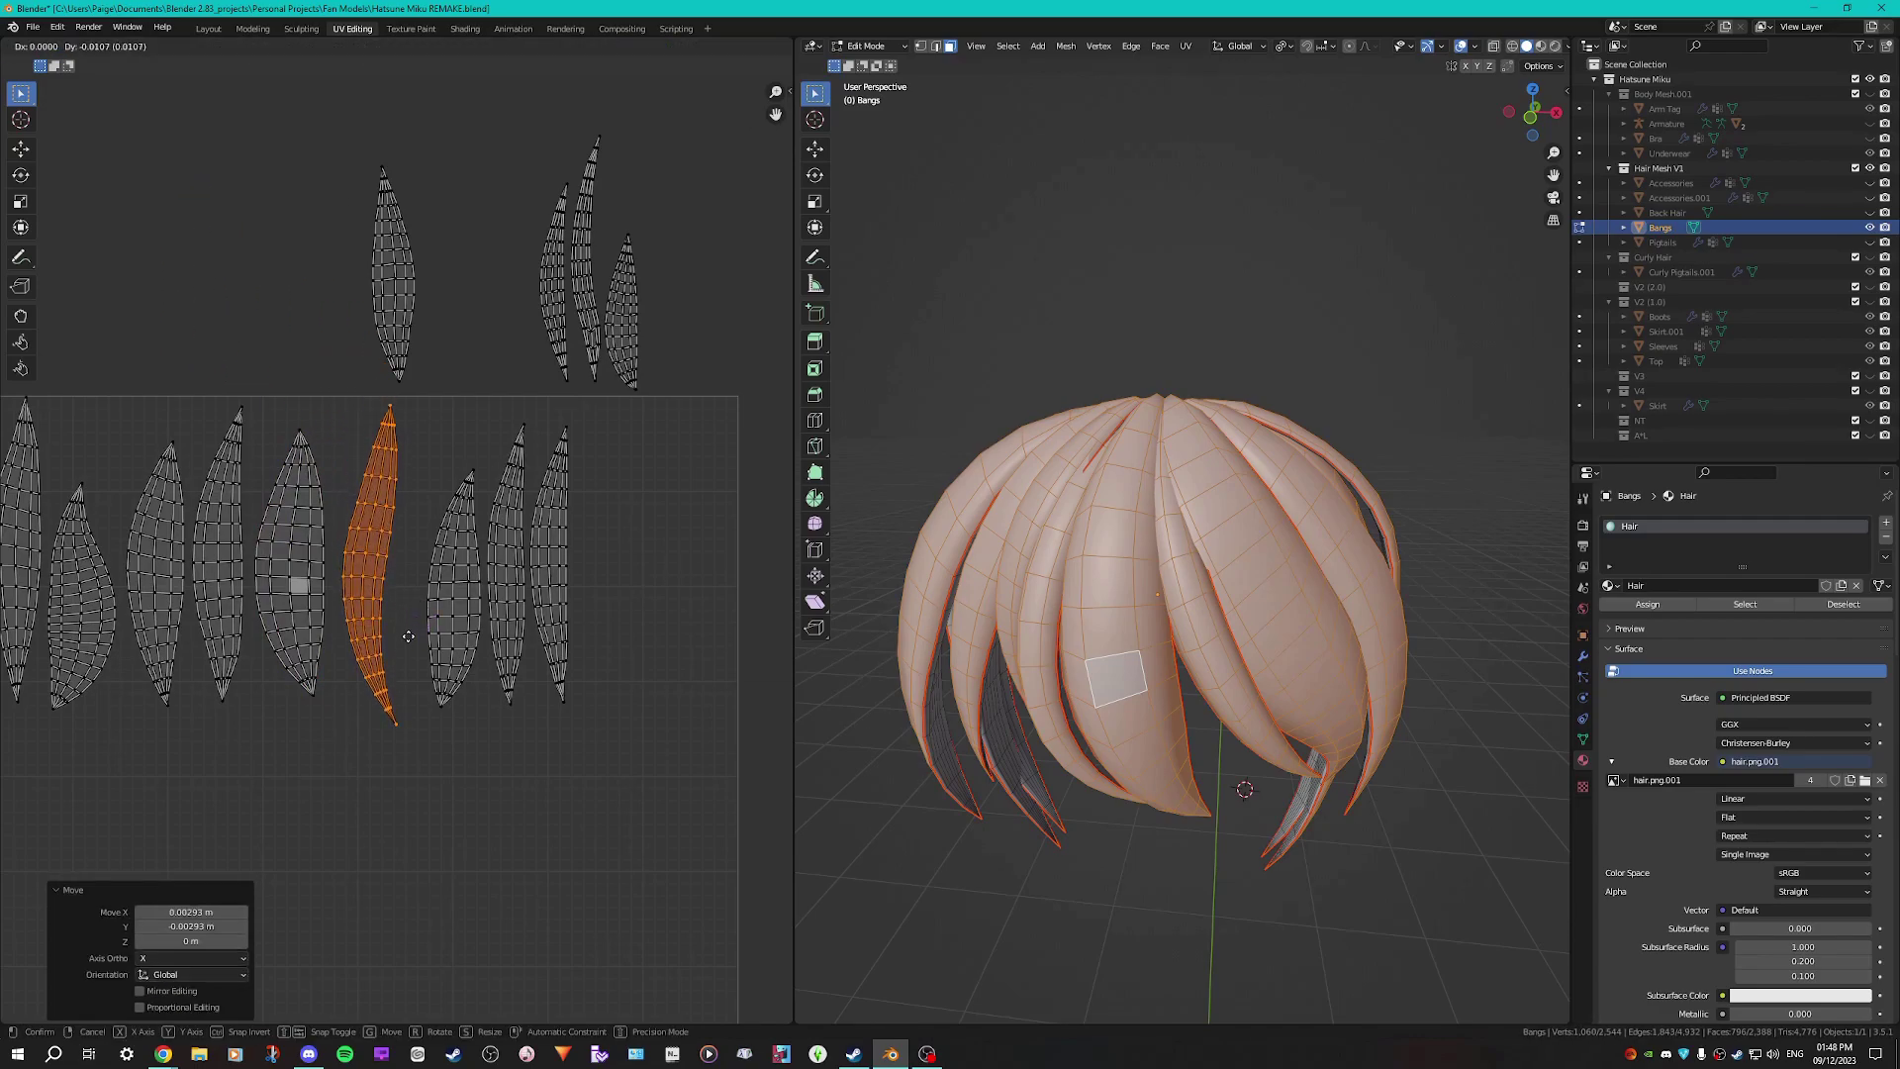
Scale the whole row of outer islands down slightly and shift it to fit within the UV square's width
key(l)
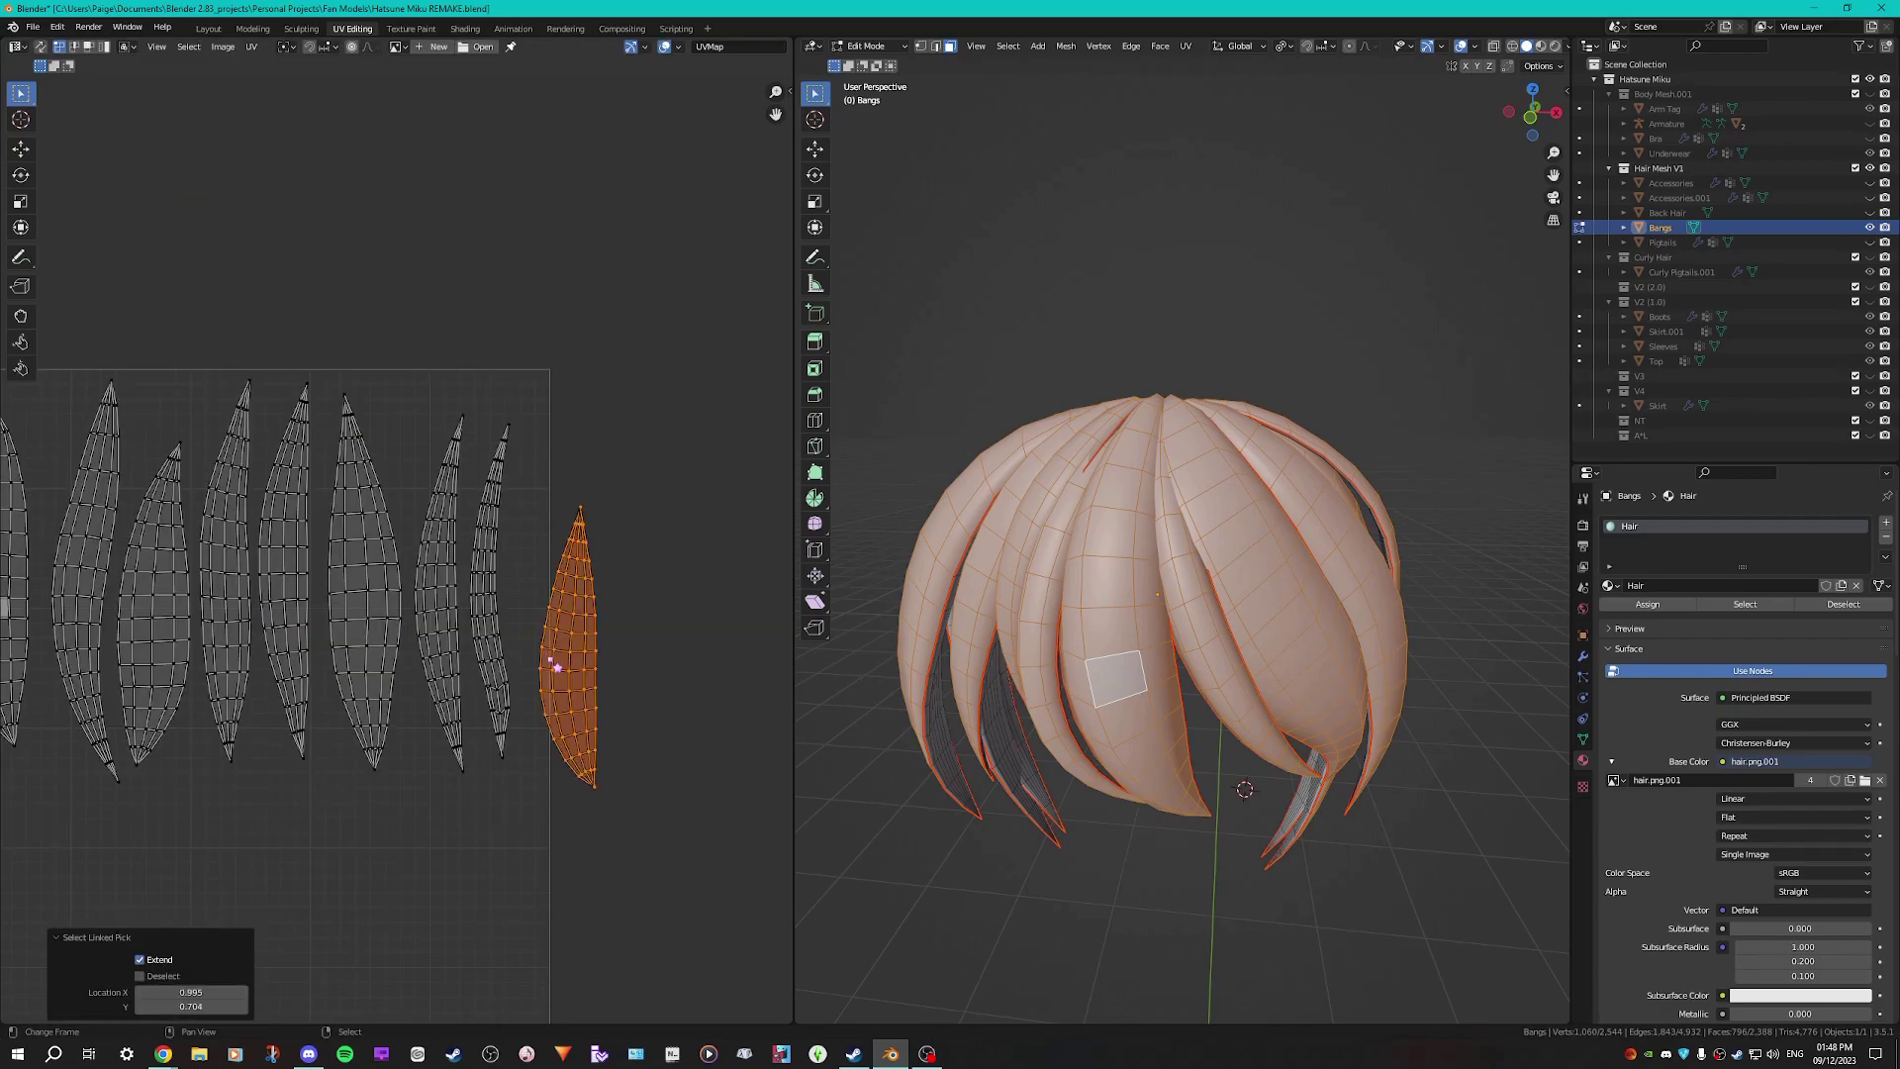
shift+middle_drag(533, 724, 735, 657)
scroll(492, 654, down, 2)
middle_drag(521, 658, 564, 650)
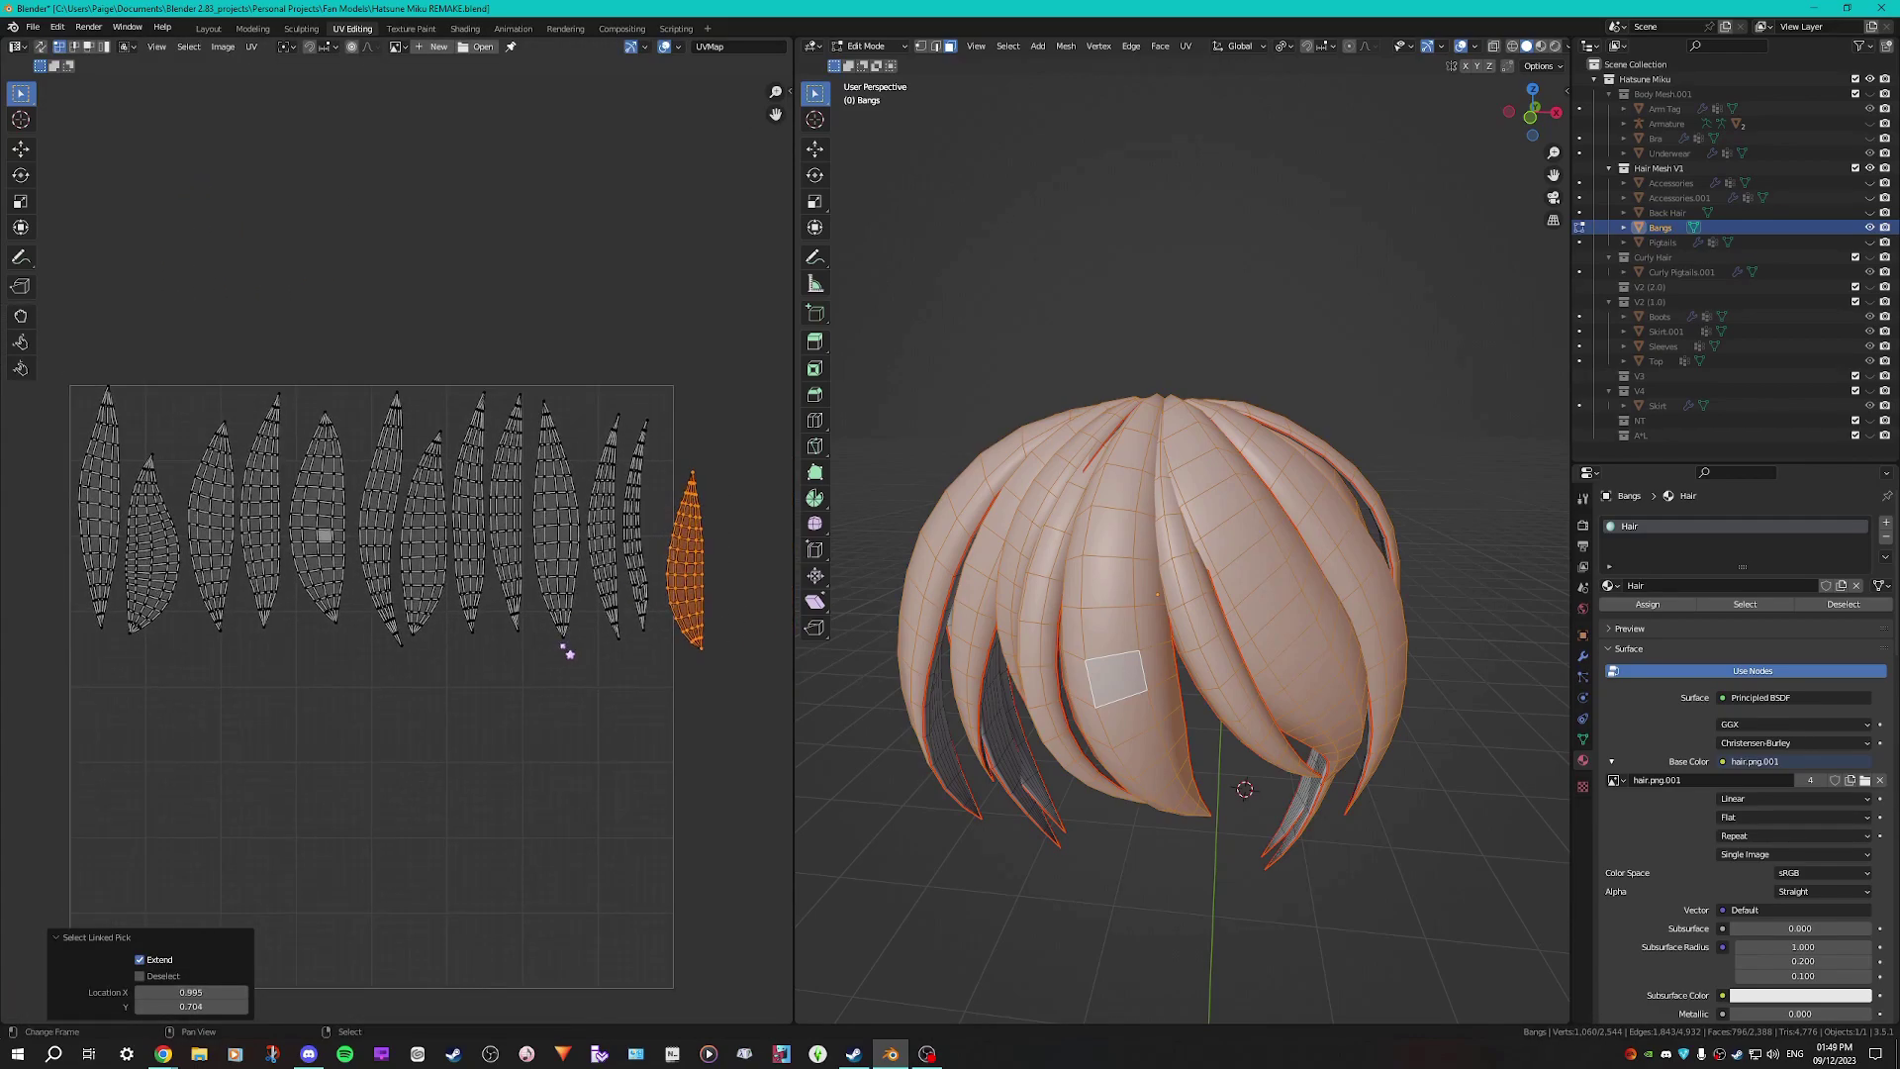
key(a)
key(s)
click(641, 693)
key(g)
click(615, 697)
key(alt+a)
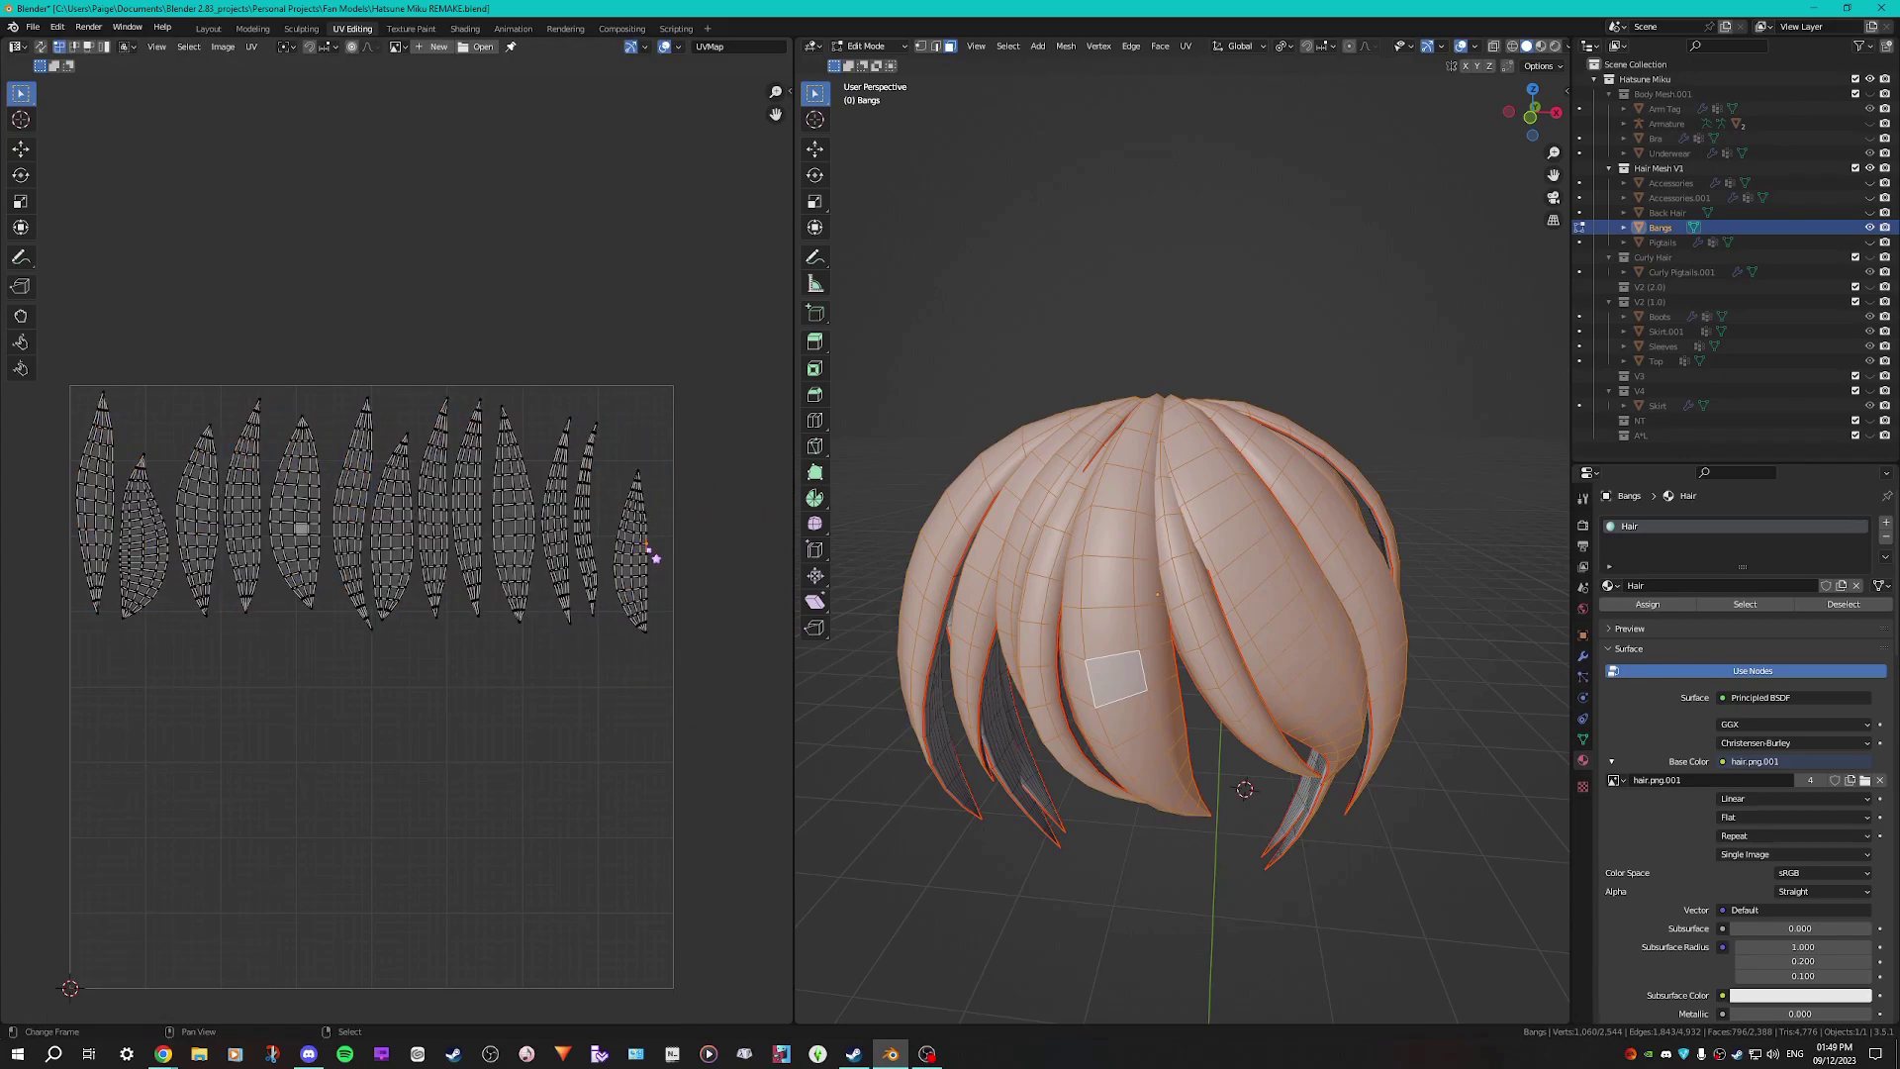
Move the last island of the outer row slightly up and enlarge it by about 1.29
key(l)
scroll(698, 634, up, 2)
key(g)
click(704, 593)
key(s)
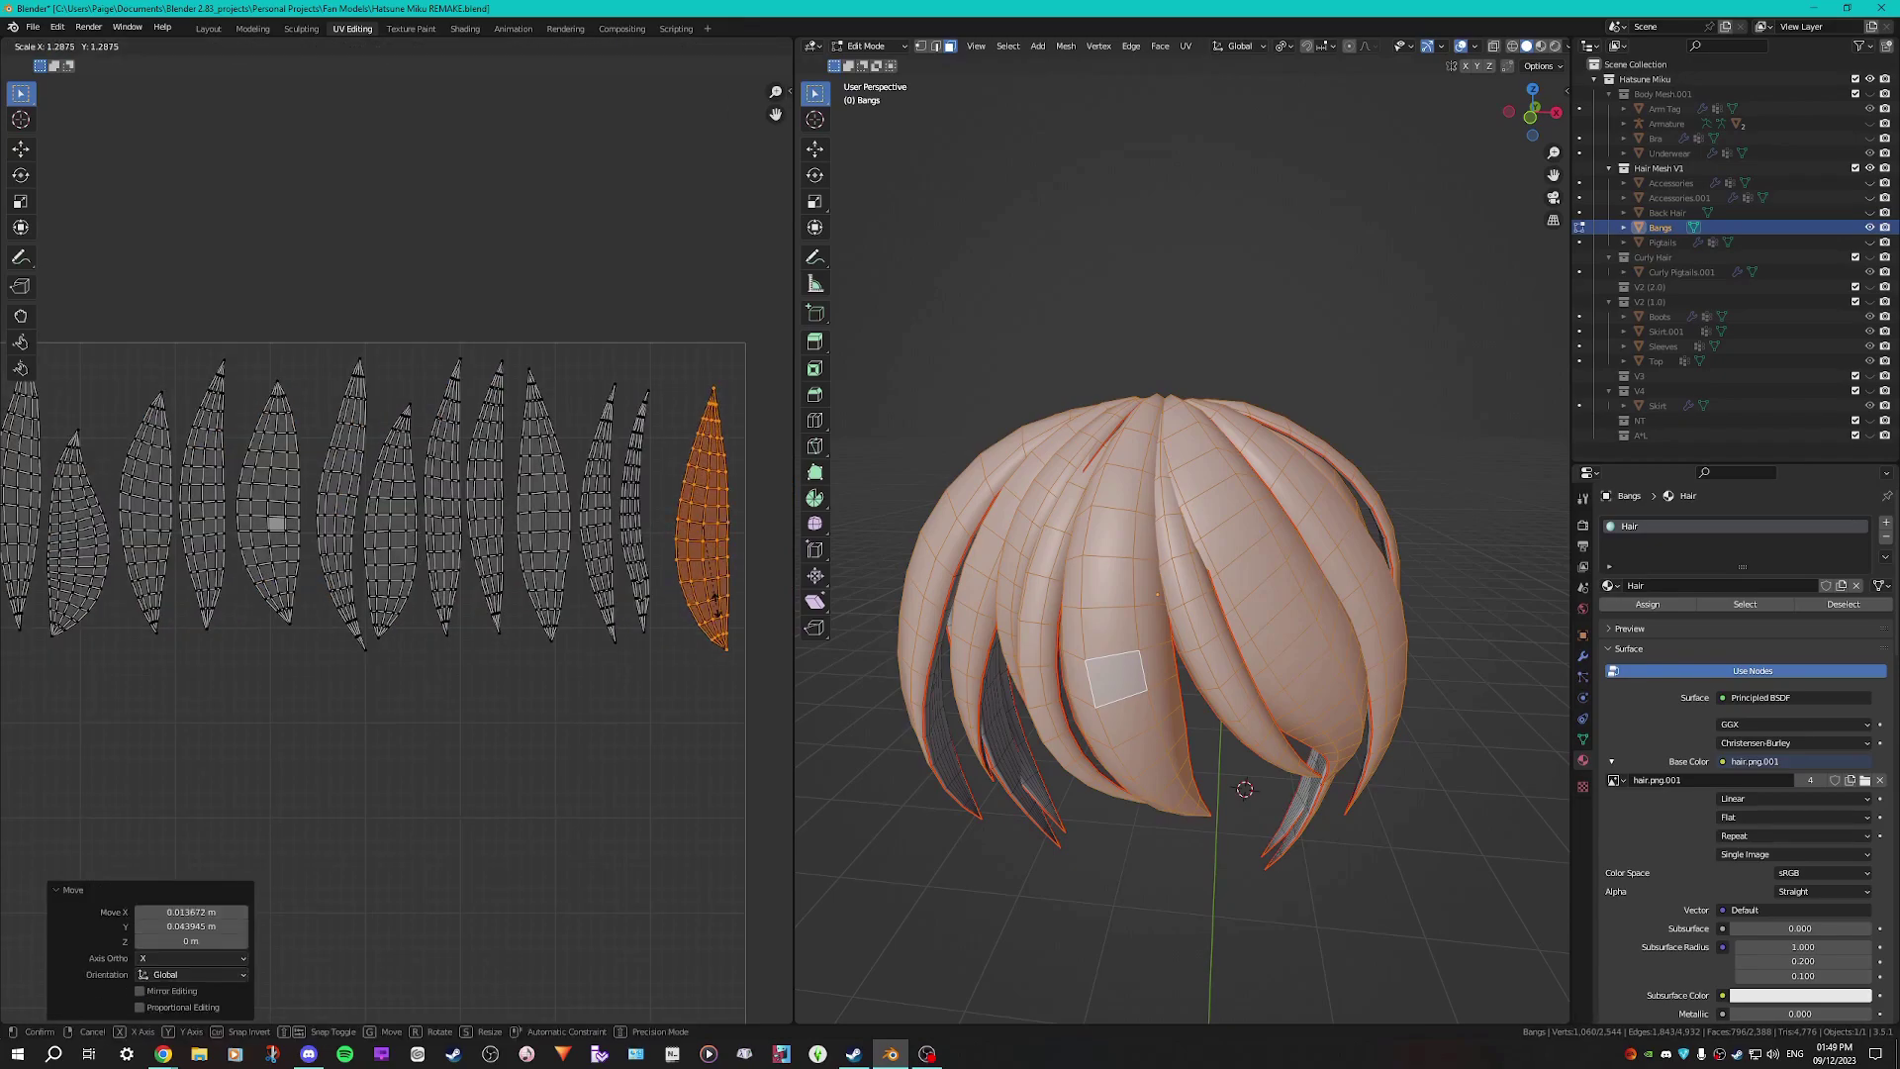
click(716, 616)
Scale the thin second-to-last outer island to 1.118, centre it between its neighbours and enlarge it a little more
key(alt+a)
key(l)
key(s)
click(719, 609)
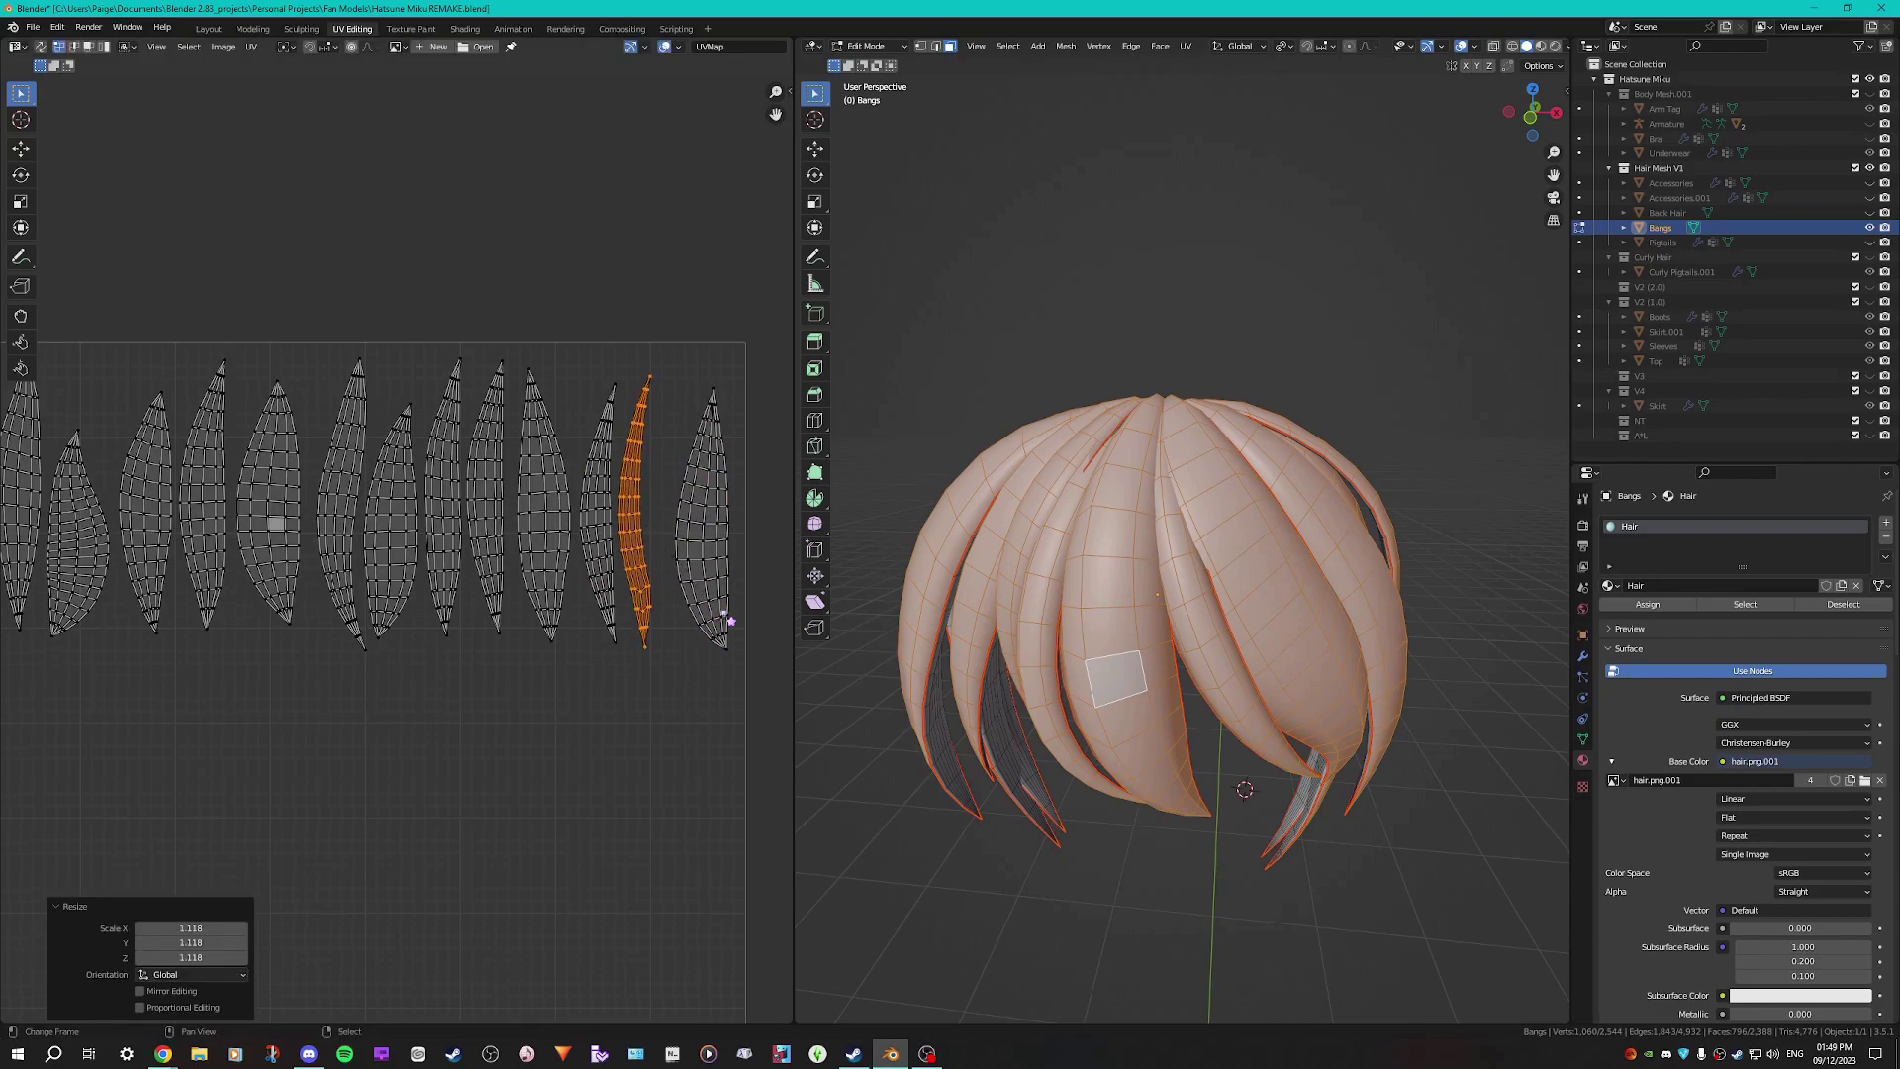
key(g)
click(679, 601)
key(s)
click(731, 596)
key(alt+a)
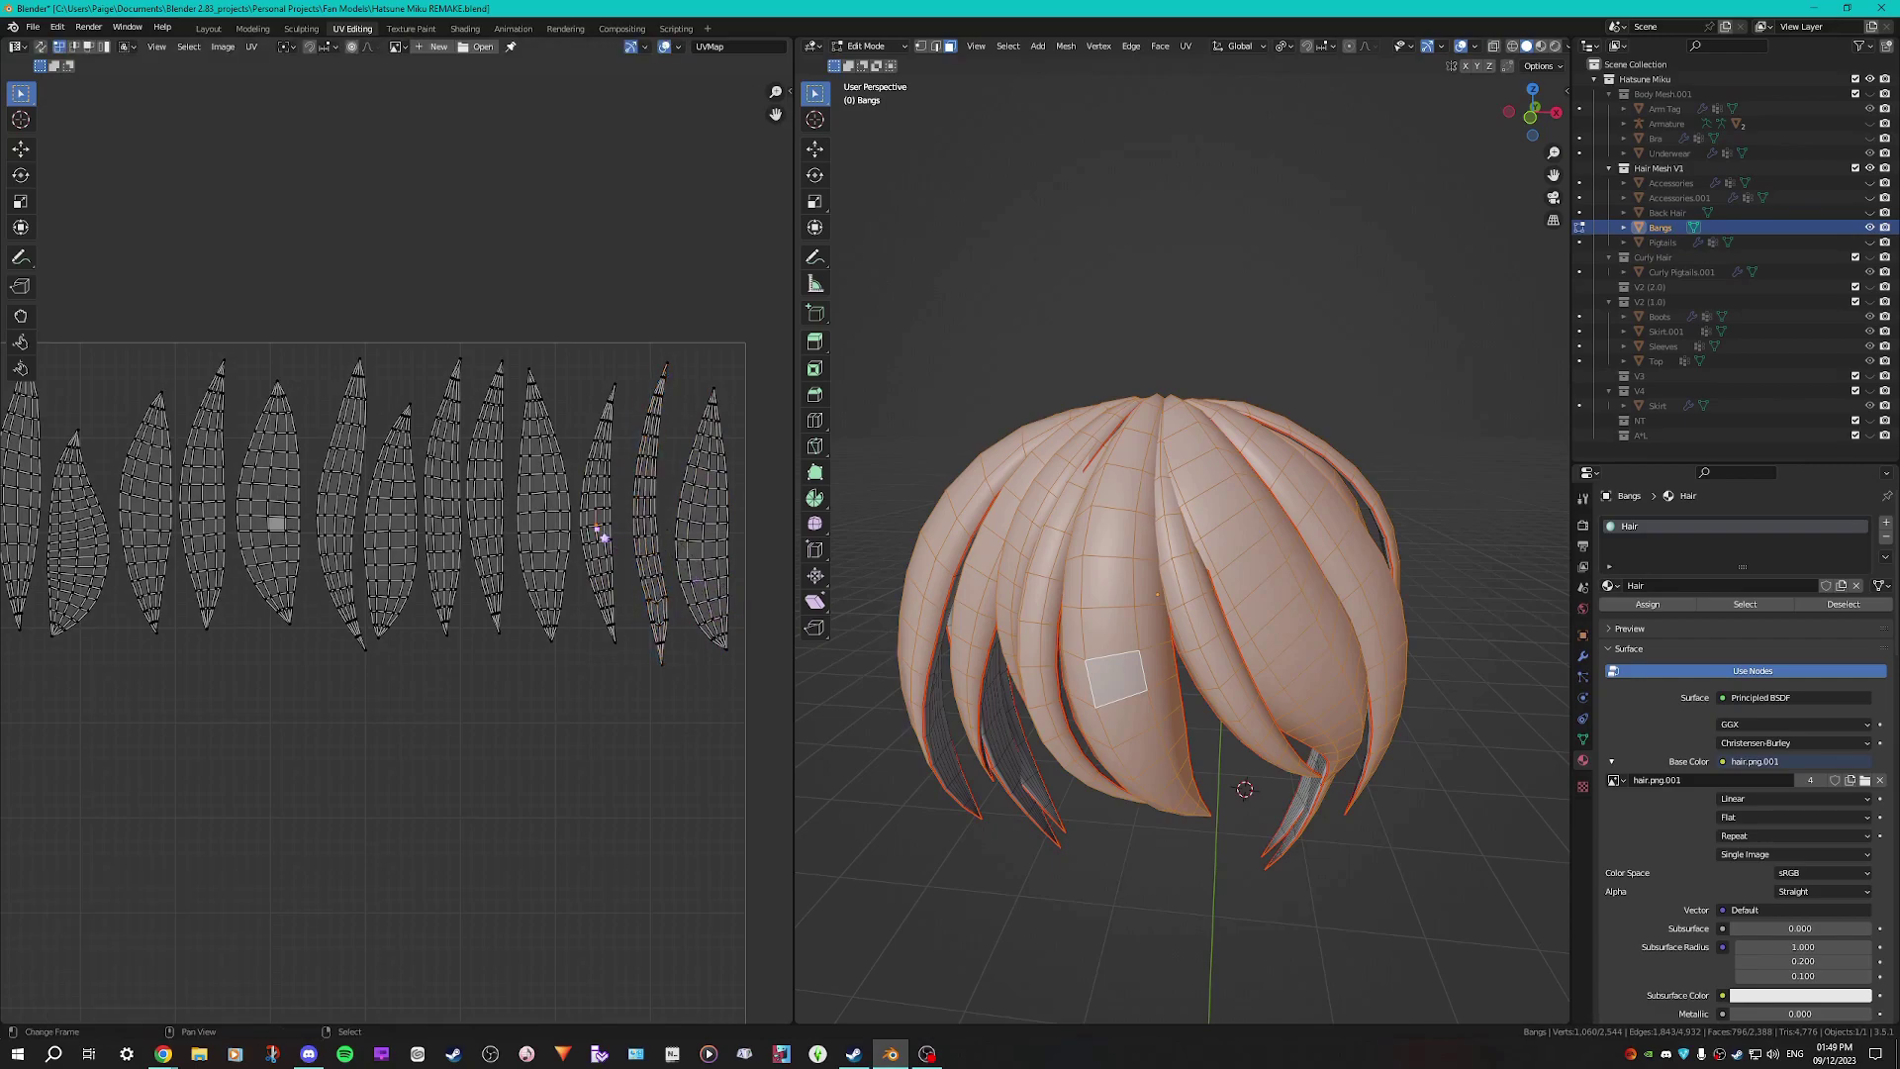
Enlarge the third-to-last outer island by about 1.21 and shift it about 0.006 along X
key(l)
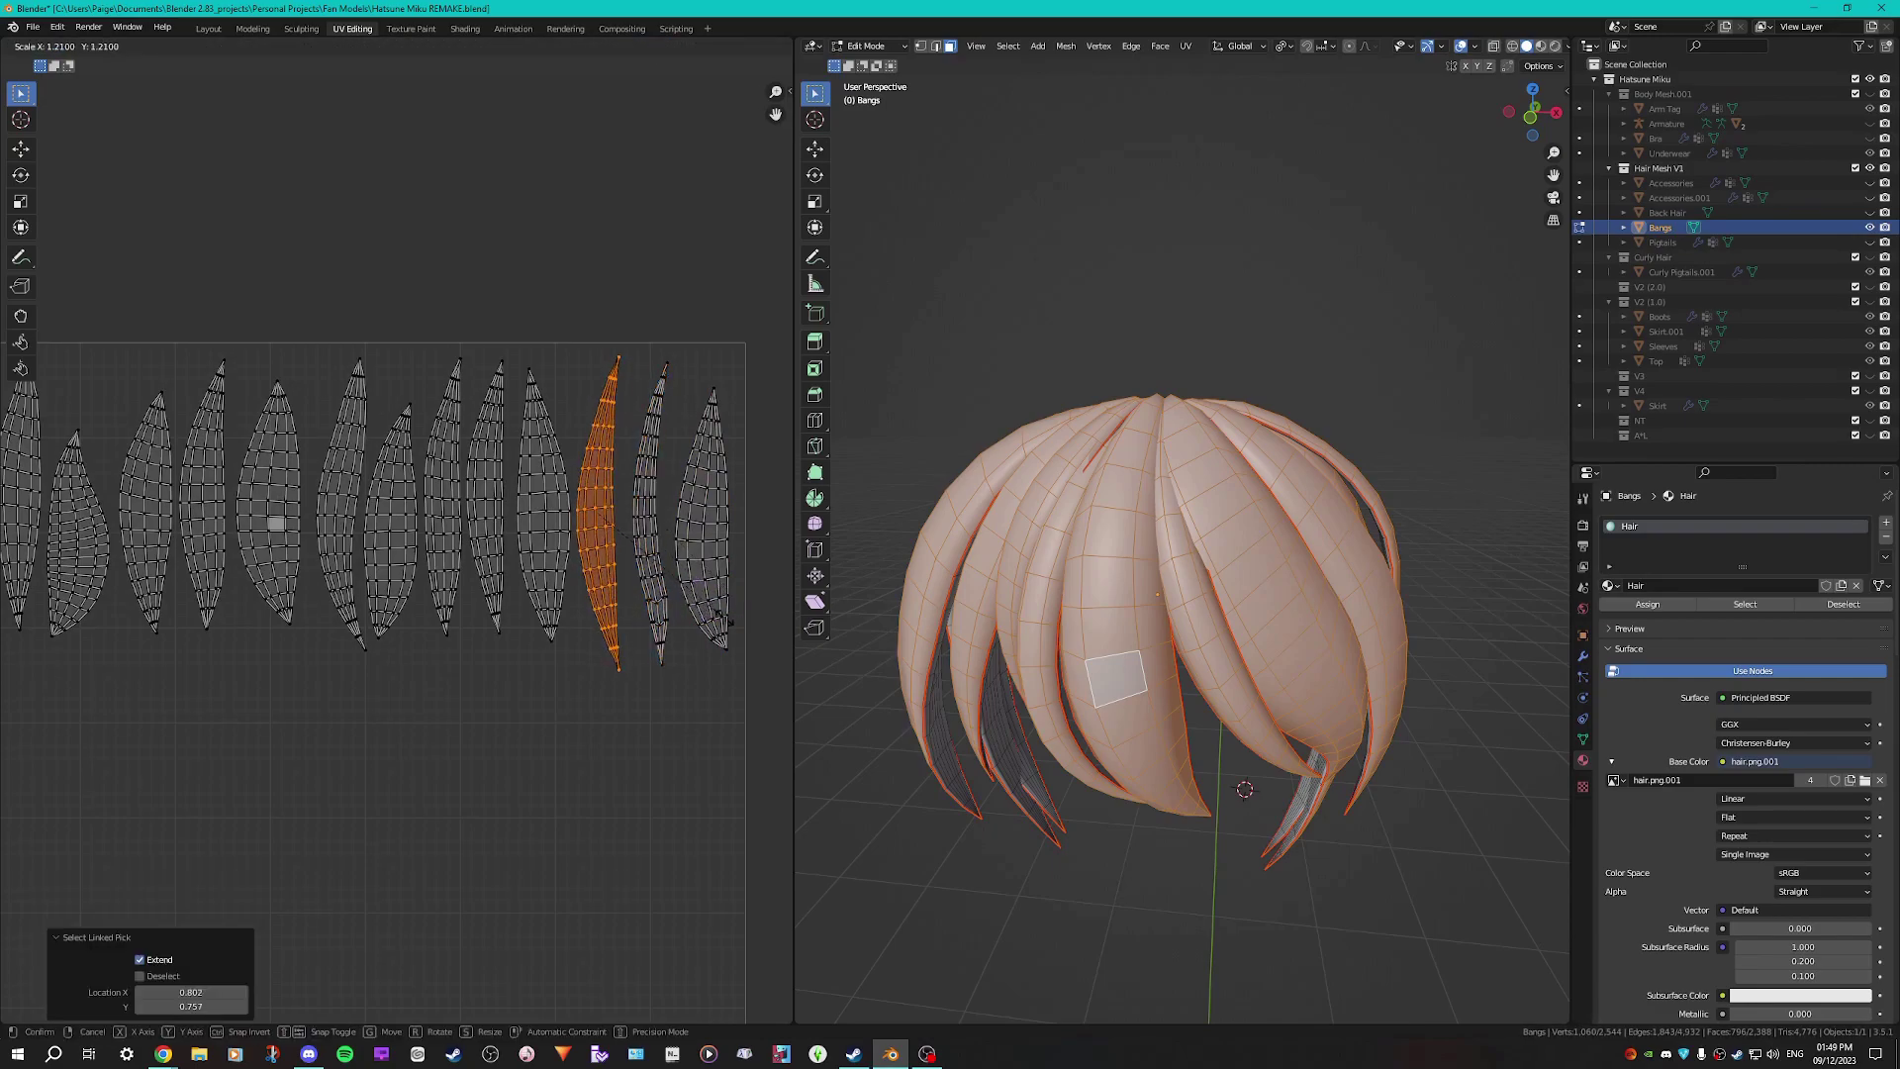
click(730, 621)
key(g)
key(x)
click(395, 590)
Invert the mesh selection so that the inner sides of the bangs strands are selected instead
scroll(395, 590, down, 2)
middle_drag(395, 590, 454, 541)
middle_drag(1338, 720, 1120, 683)
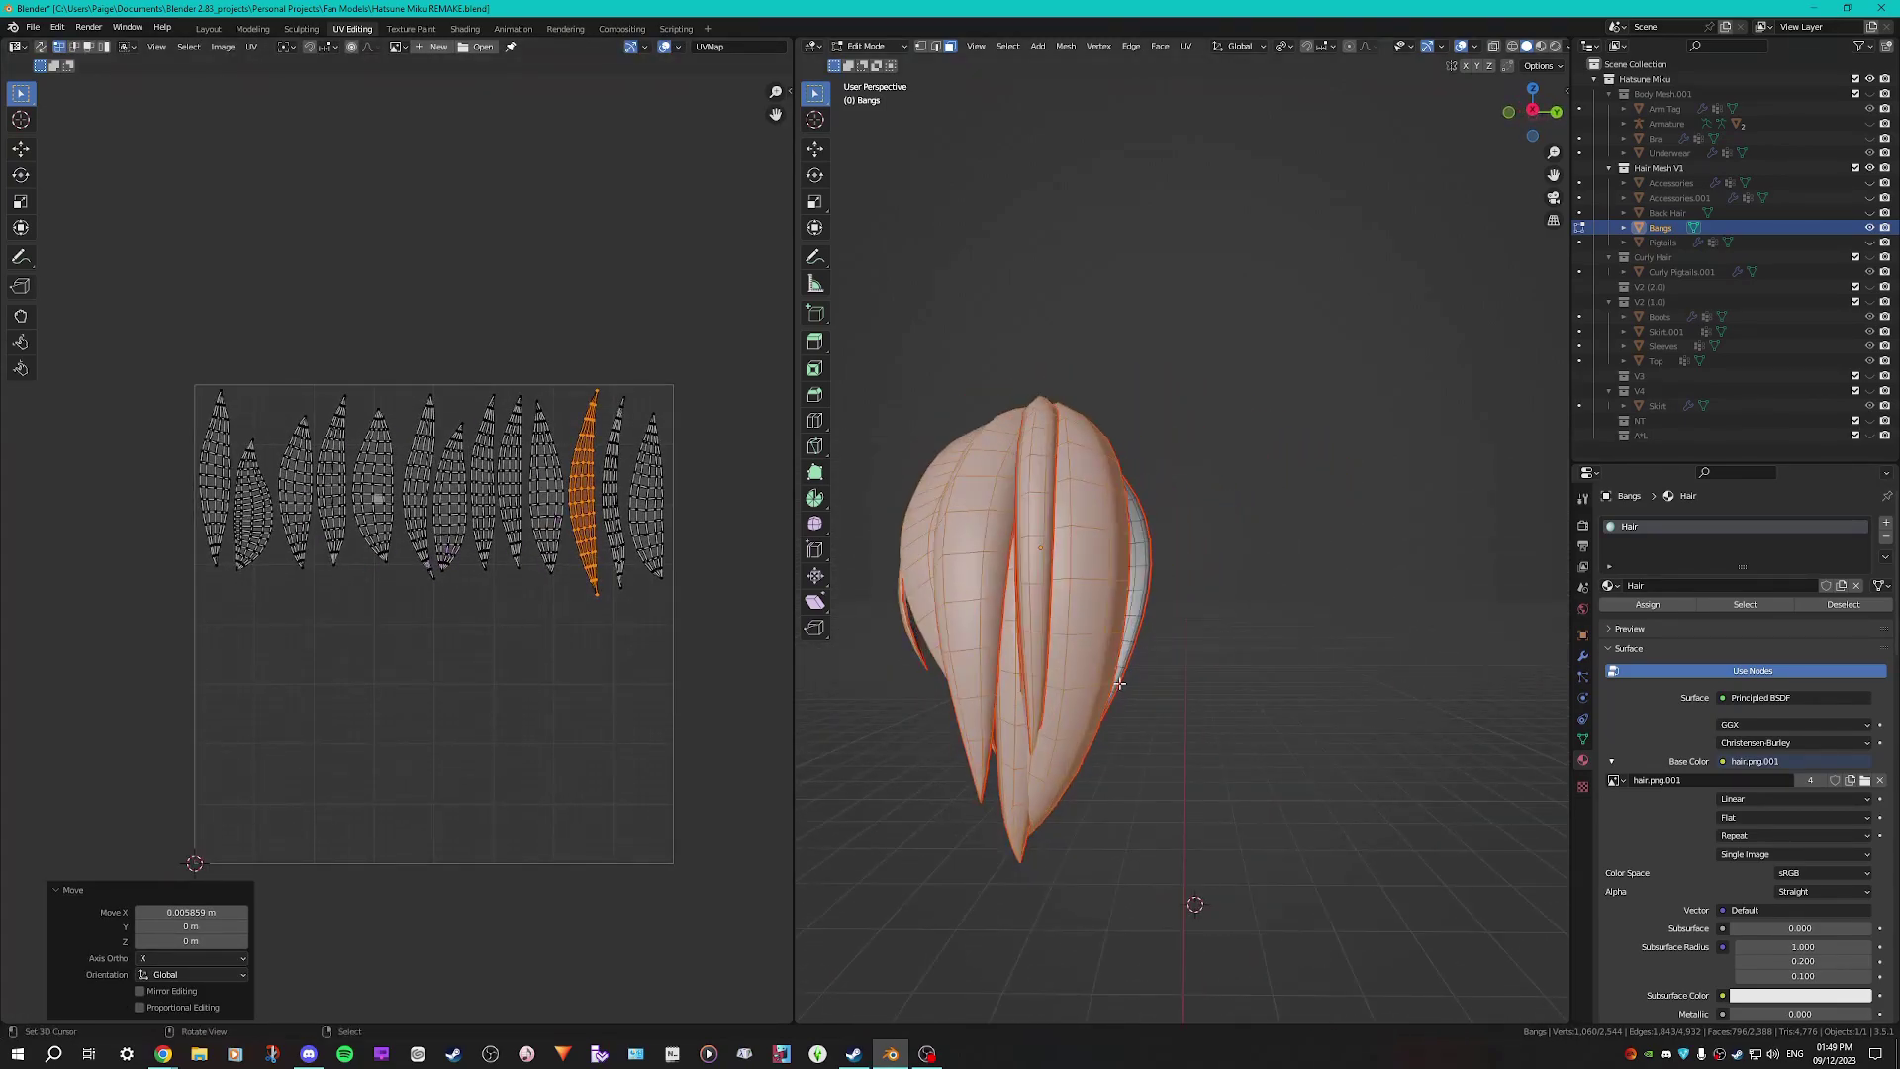
key(ctrl+i)
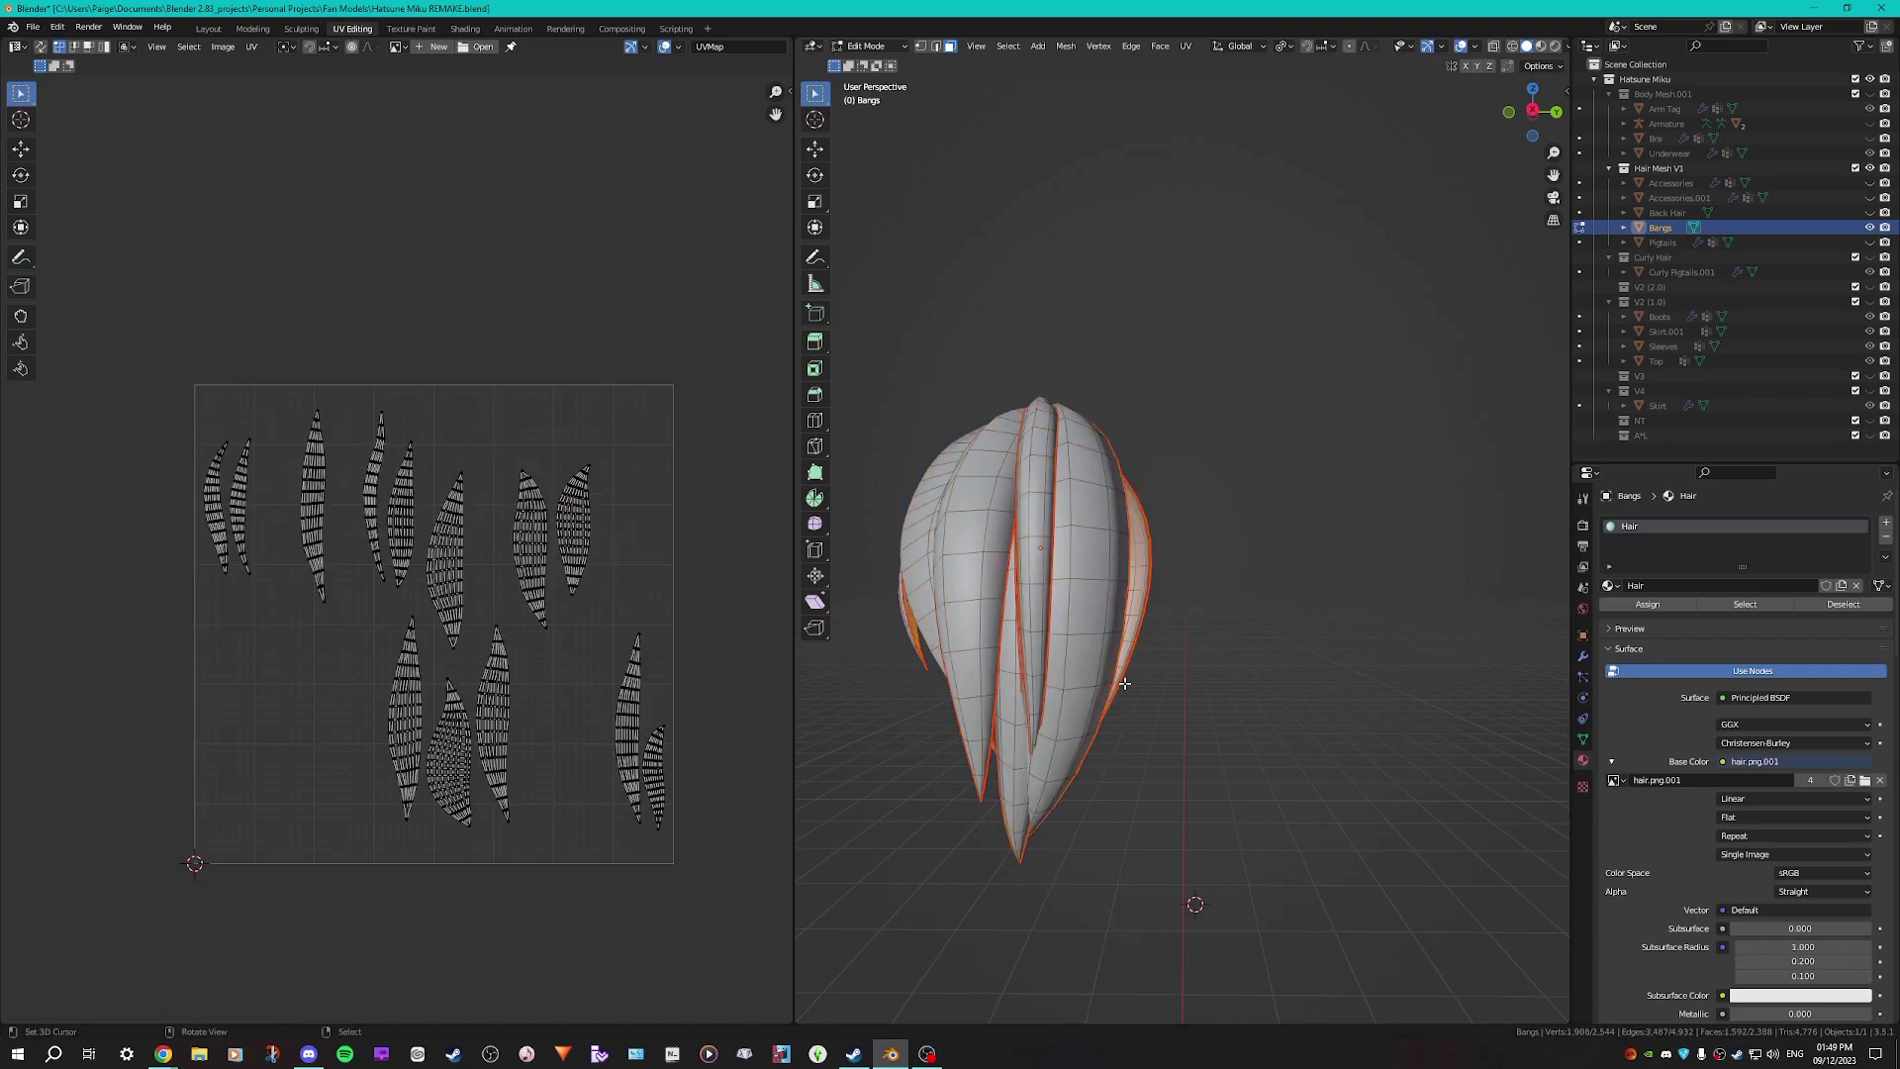
middle_drag(1111, 618, 802, 599)
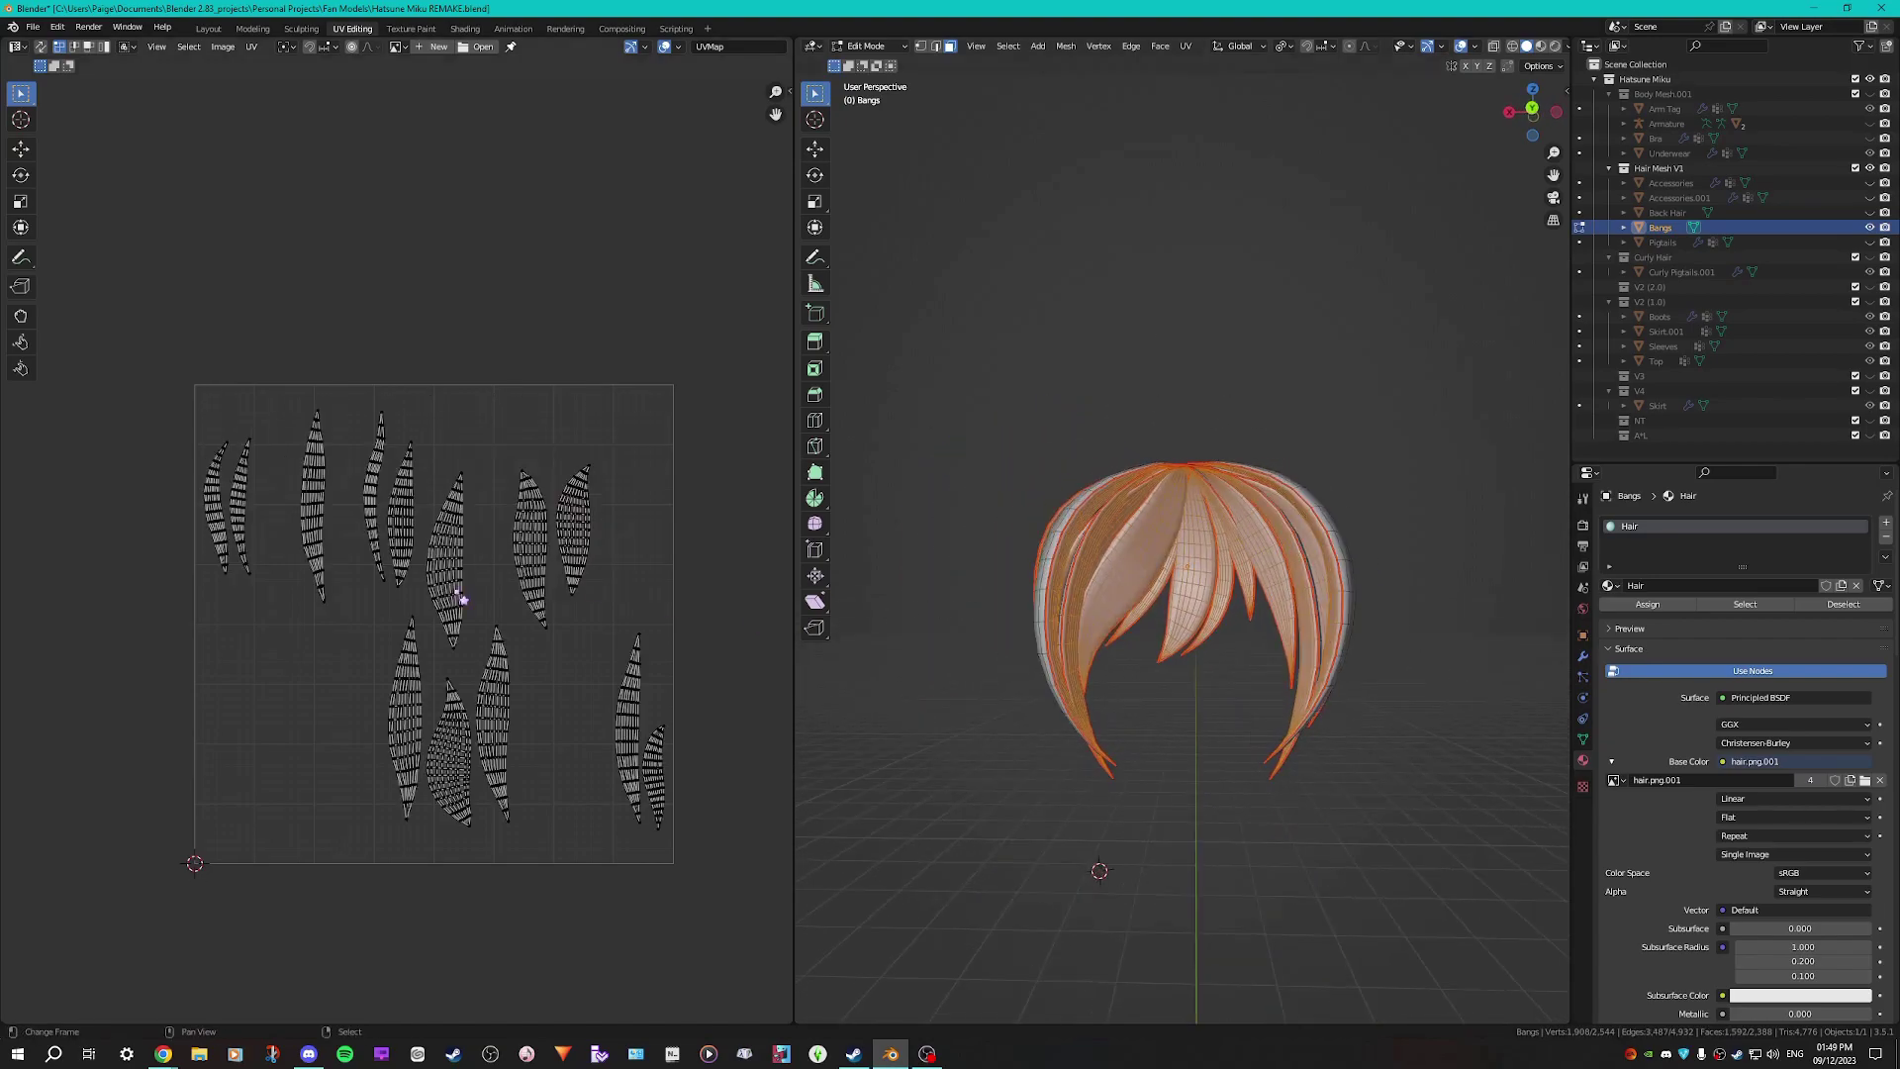
Select all inner-side islands and move them down so the upper group lies in the UV square's lower half
key(a)
scroll(390, 501, down, 2)
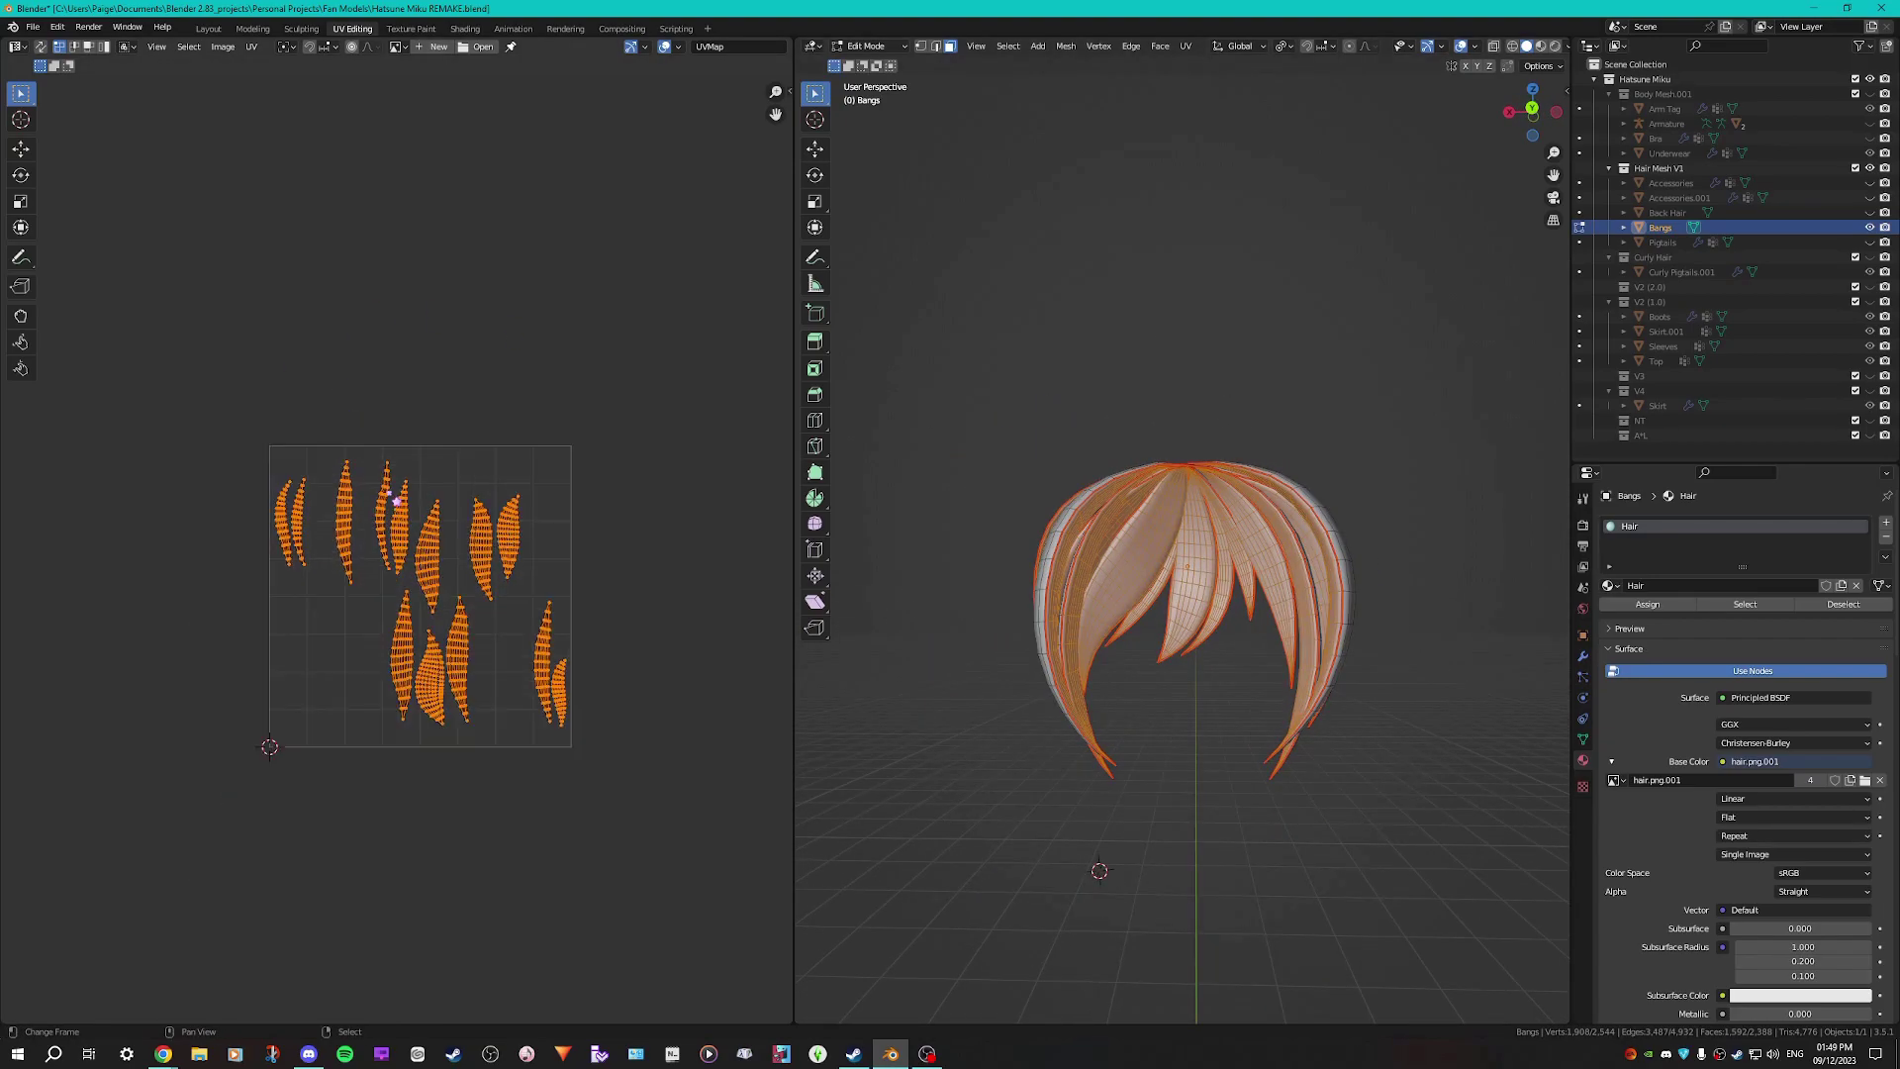
key(g)
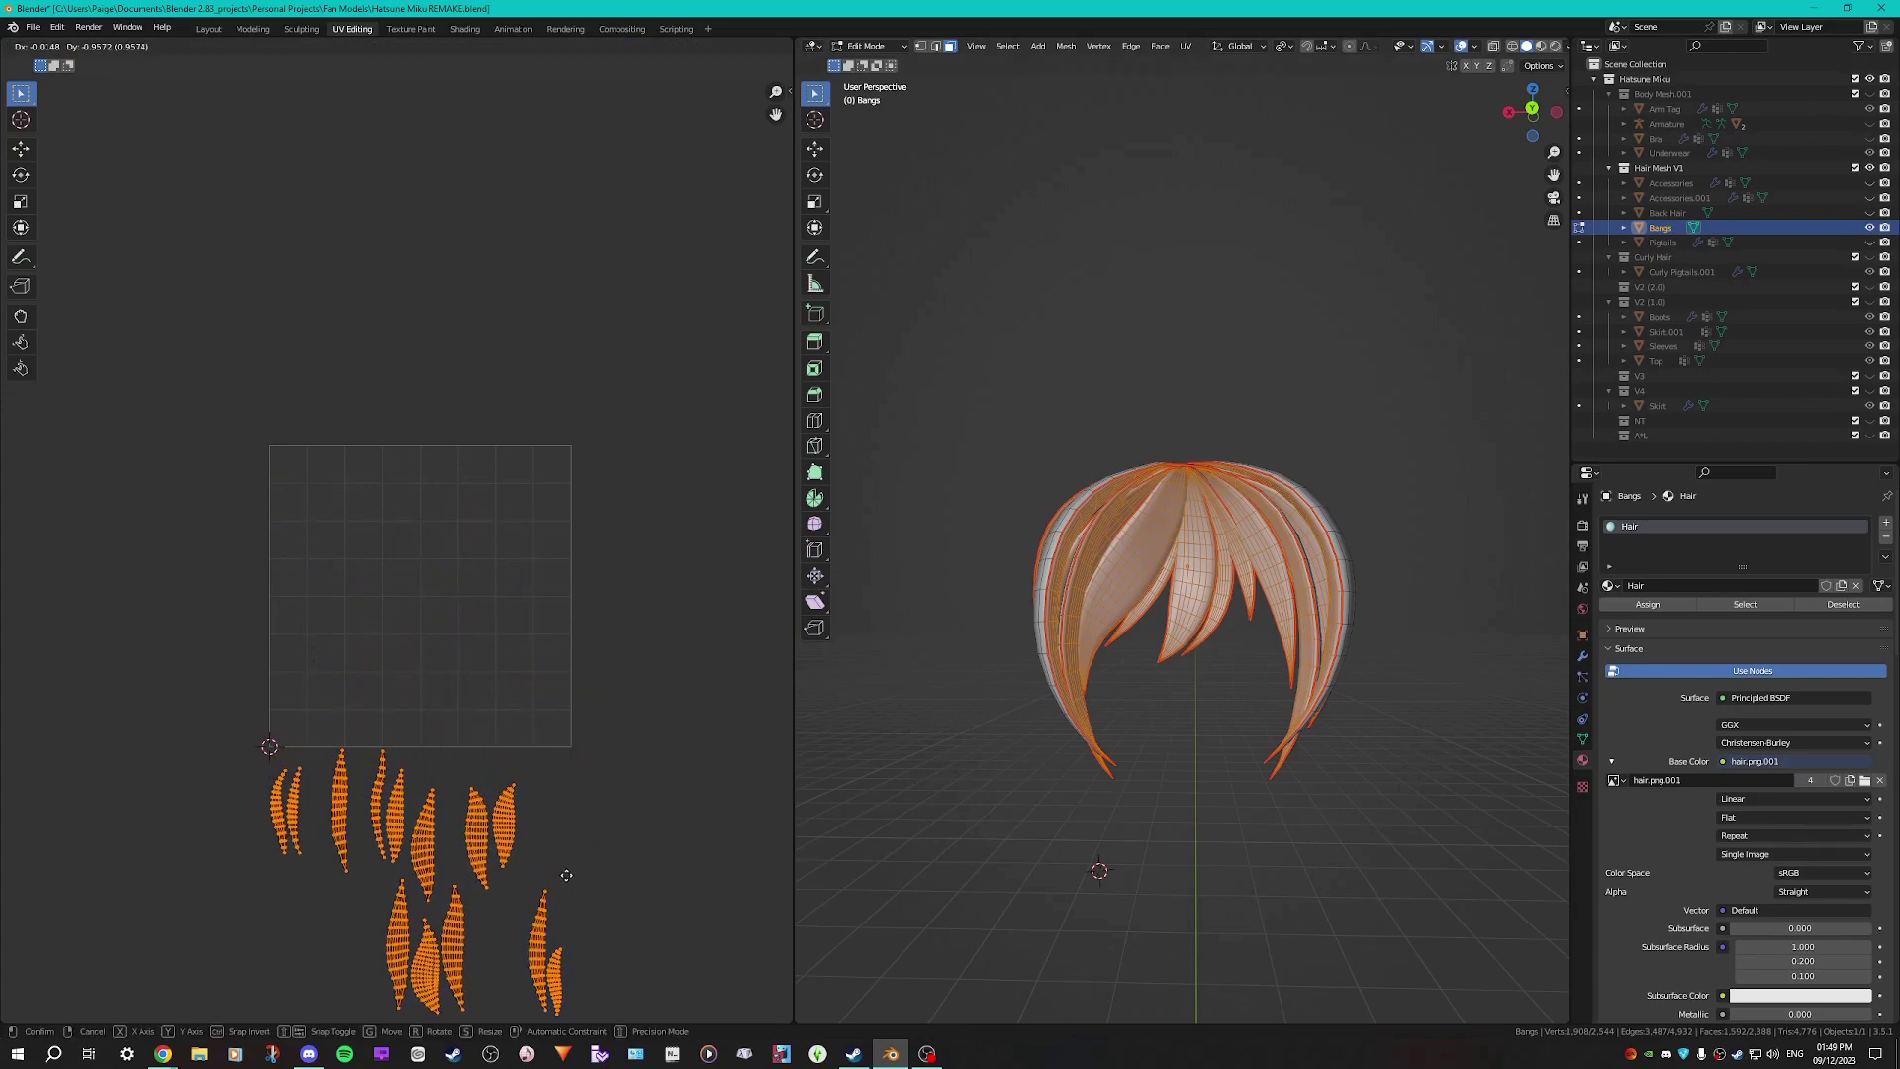
click(582, 759)
scroll(488, 555, up, 2)
key(alt+a)
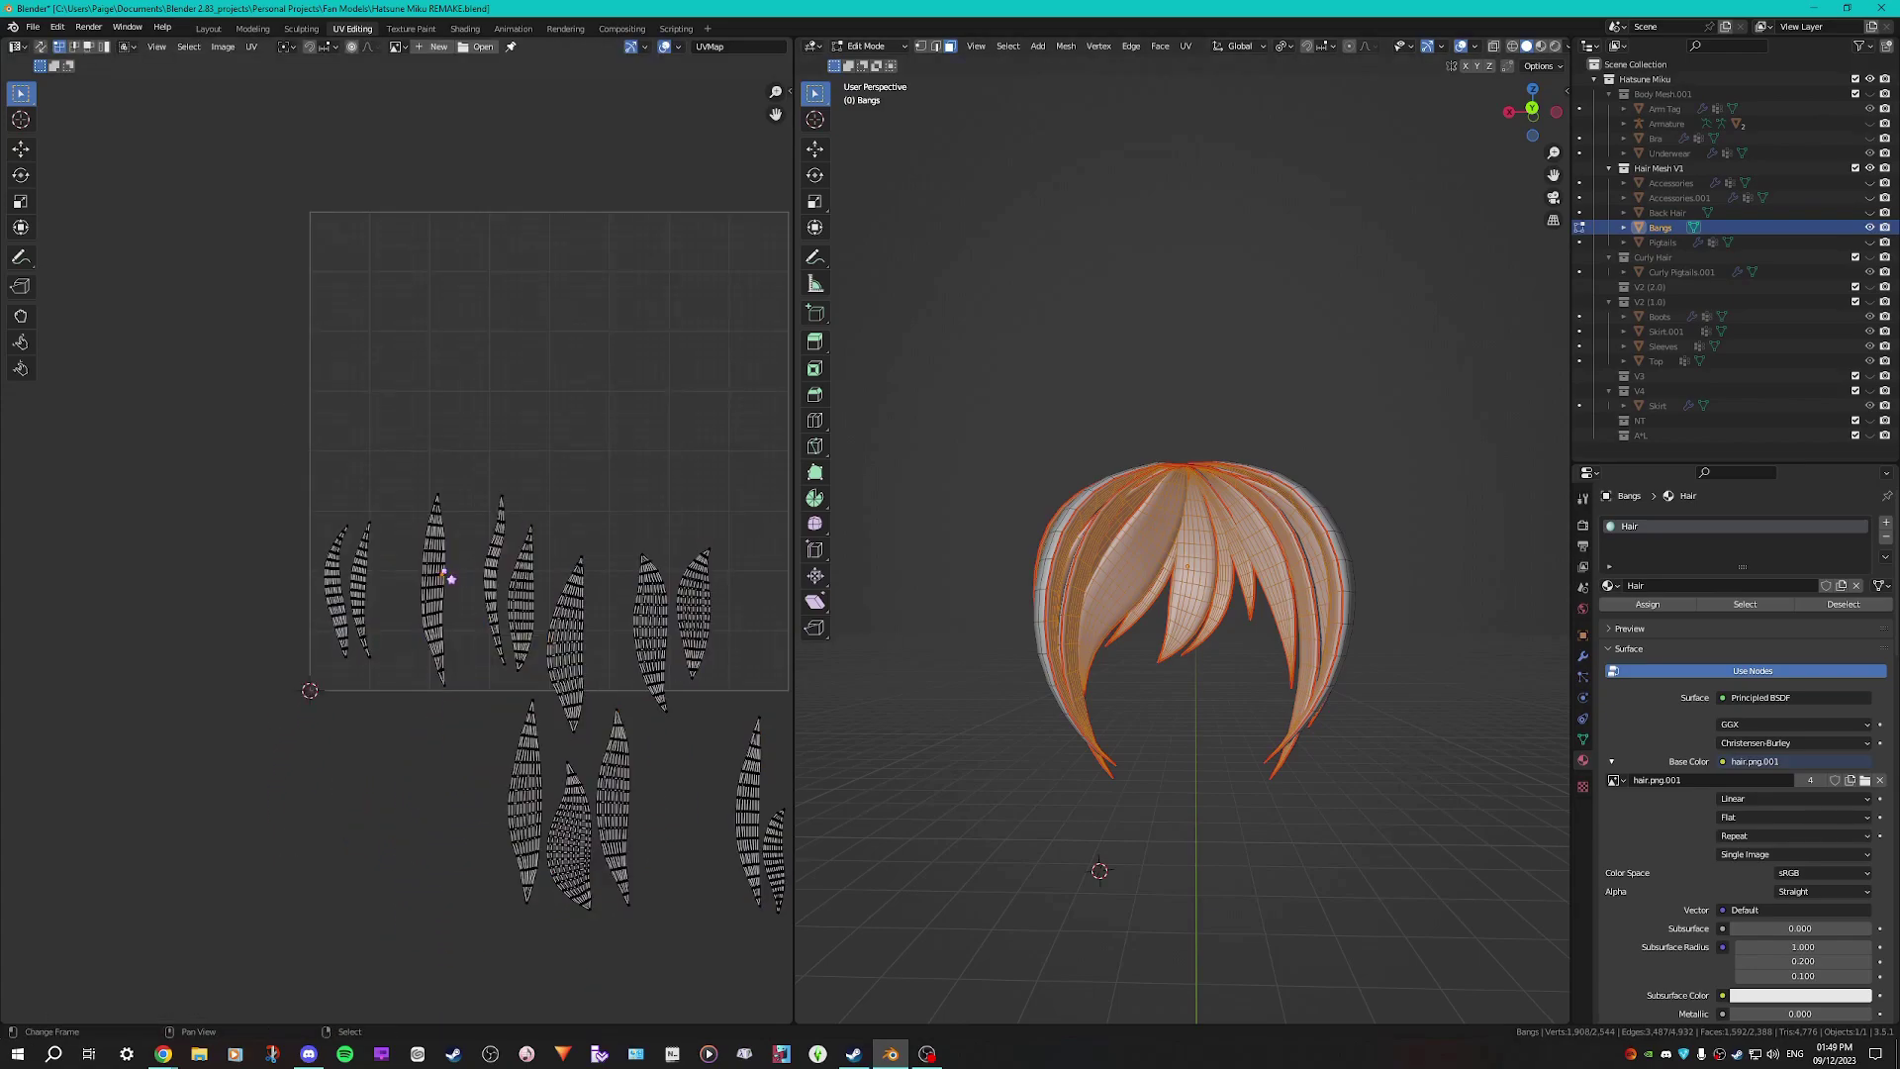
Circle-select the third inner island and move it beside the first two strands
scroll(445, 551, up, 2)
key(c)
drag(466, 477, 470, 766)
right_click(476, 779)
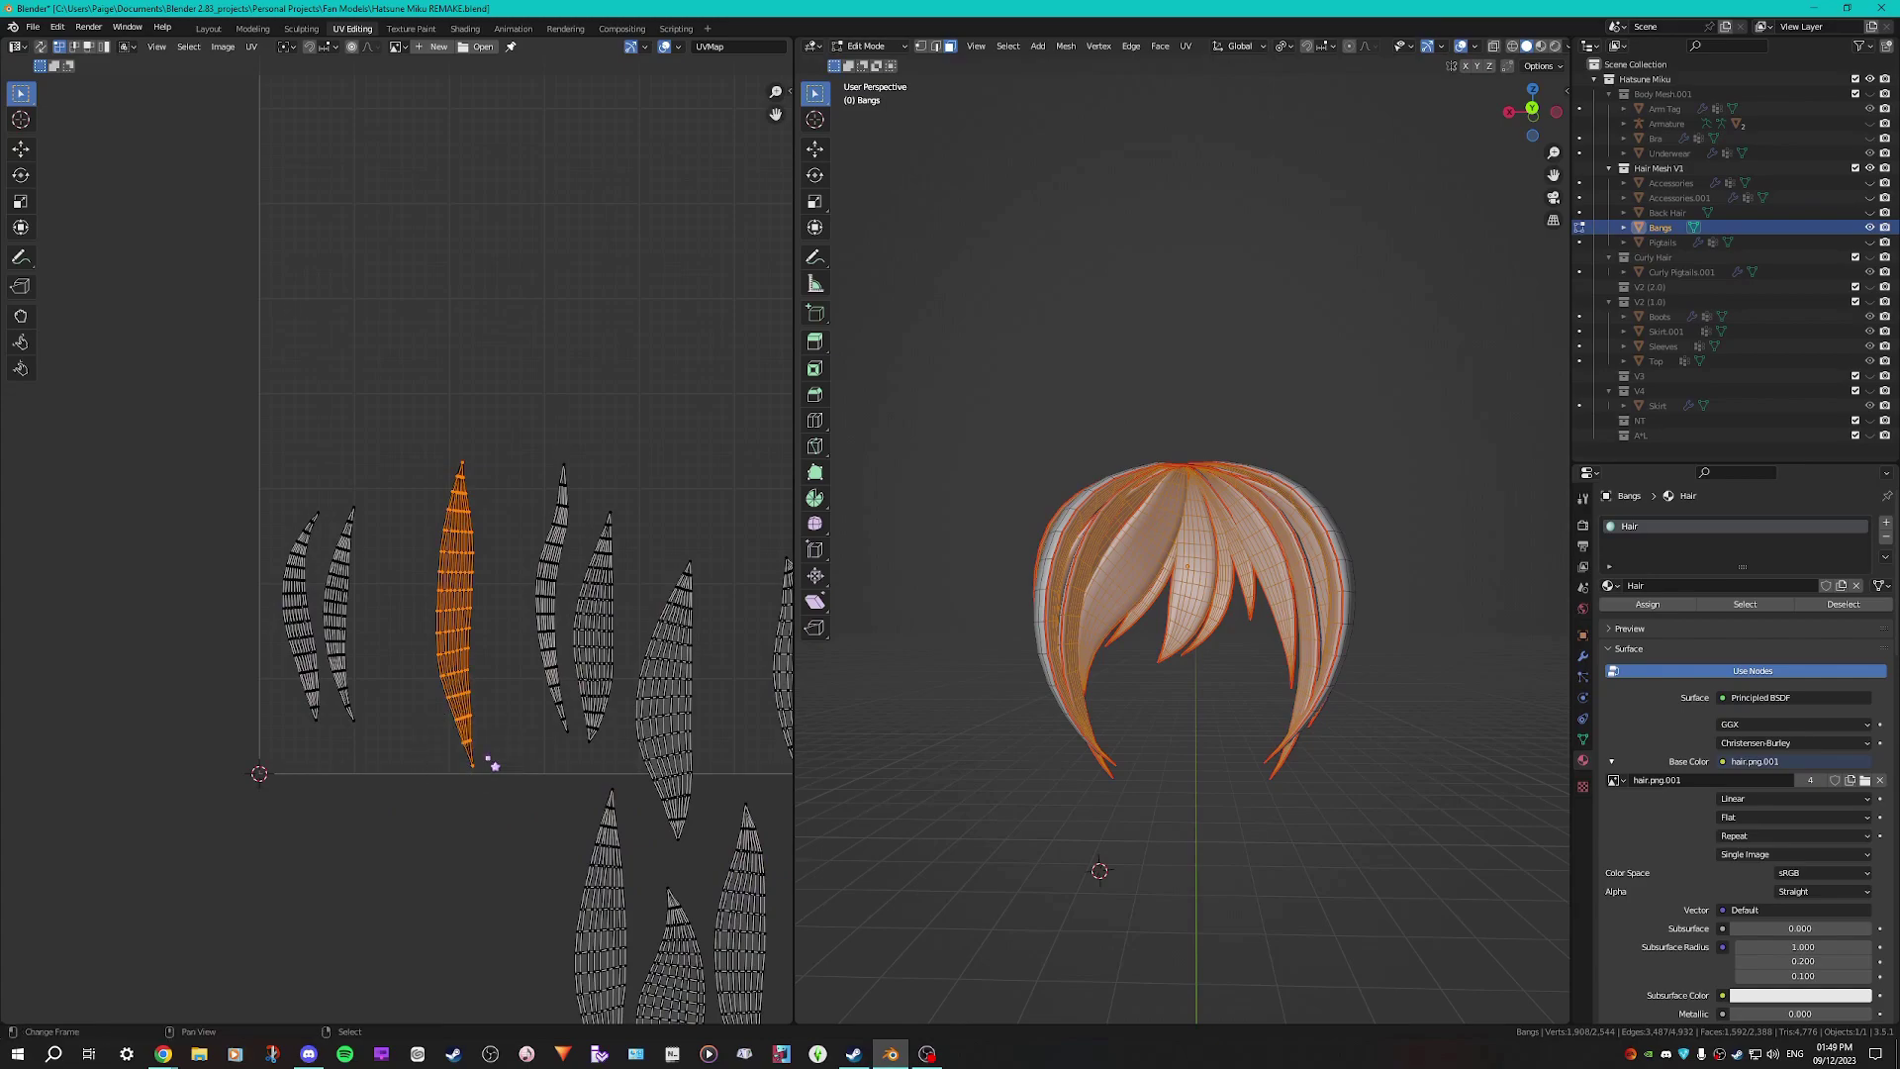
key(g)
click(446, 666)
Circle-select the thin wavy fourth inner island and move it beside the third strand
key(alt+a)
key(c)
drag(551, 466, 535, 727)
right_click(531, 663)
key(g)
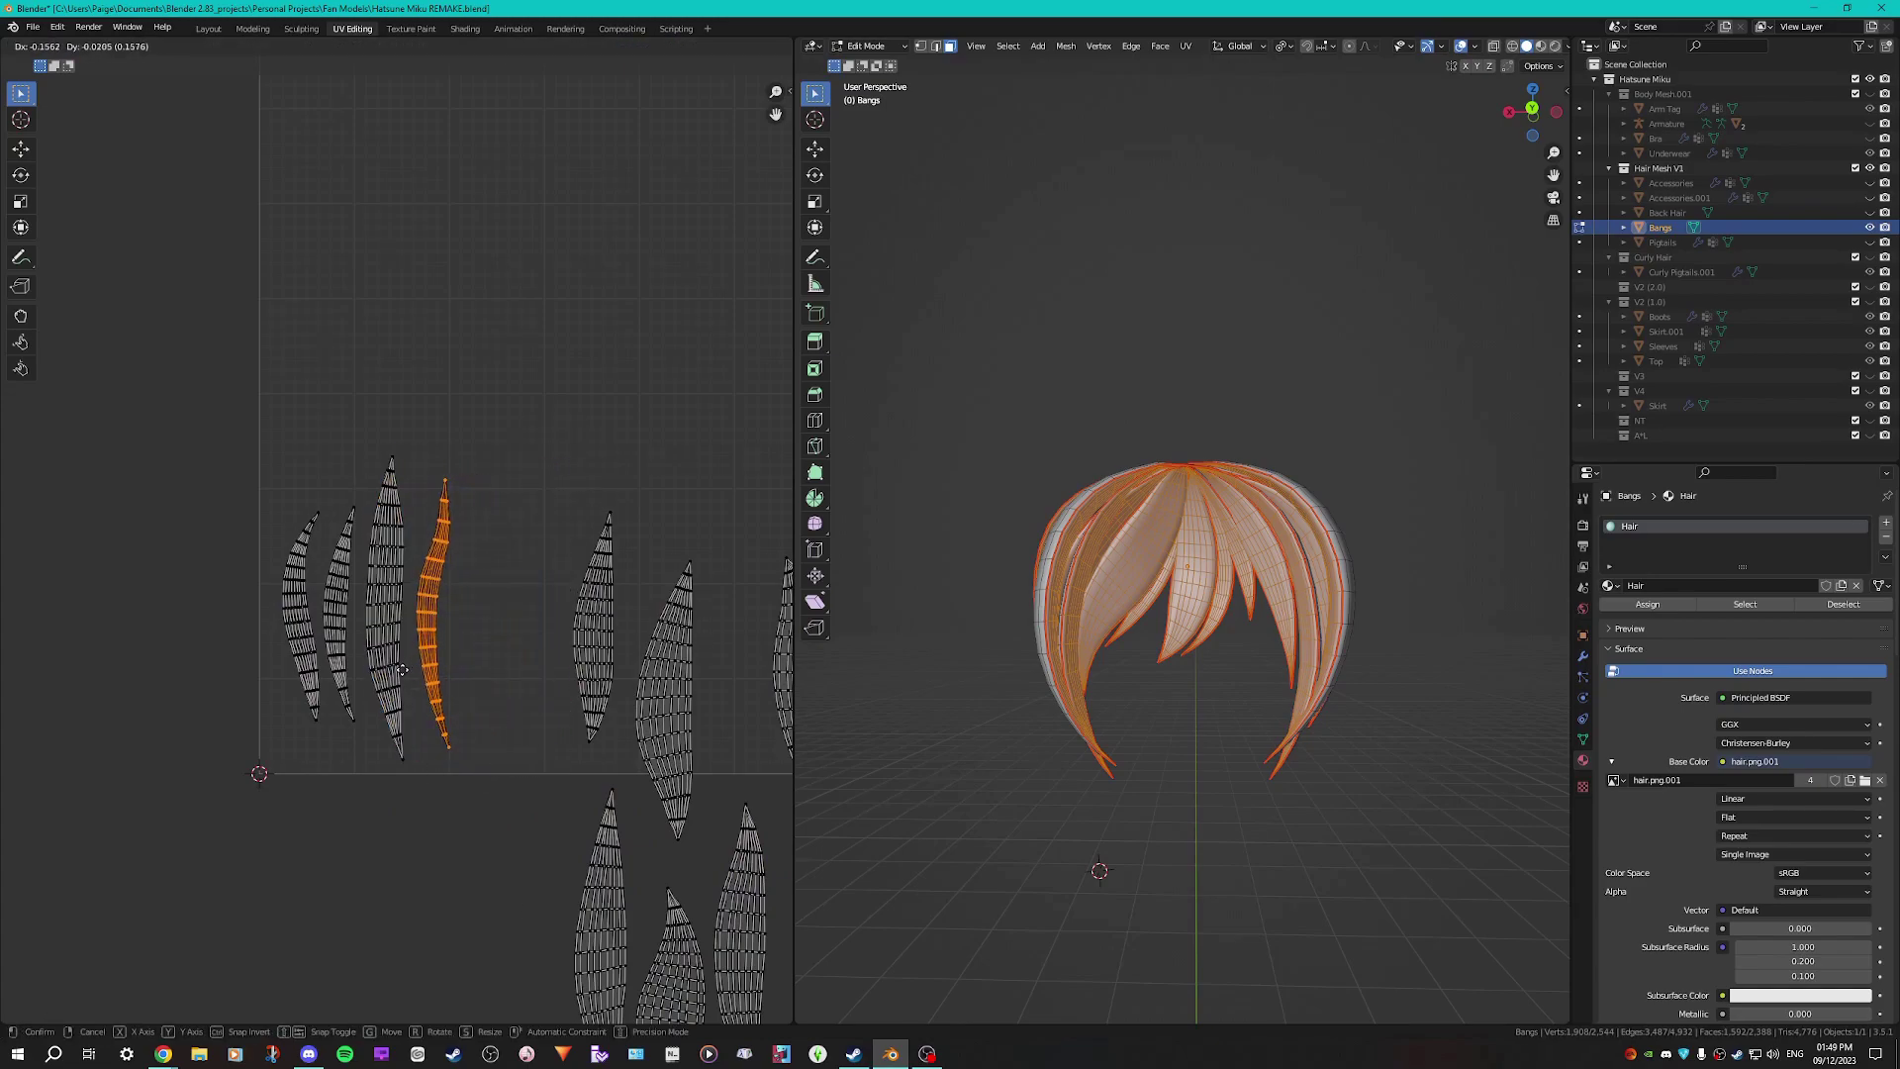
click(410, 661)
Circle-select the fifth inner island, move it beside the wavy strand and enlarge it by 1.21
key(alt+a)
key(c)
drag(594, 509, 571, 737)
right_click(571, 738)
key(g)
click(492, 693)
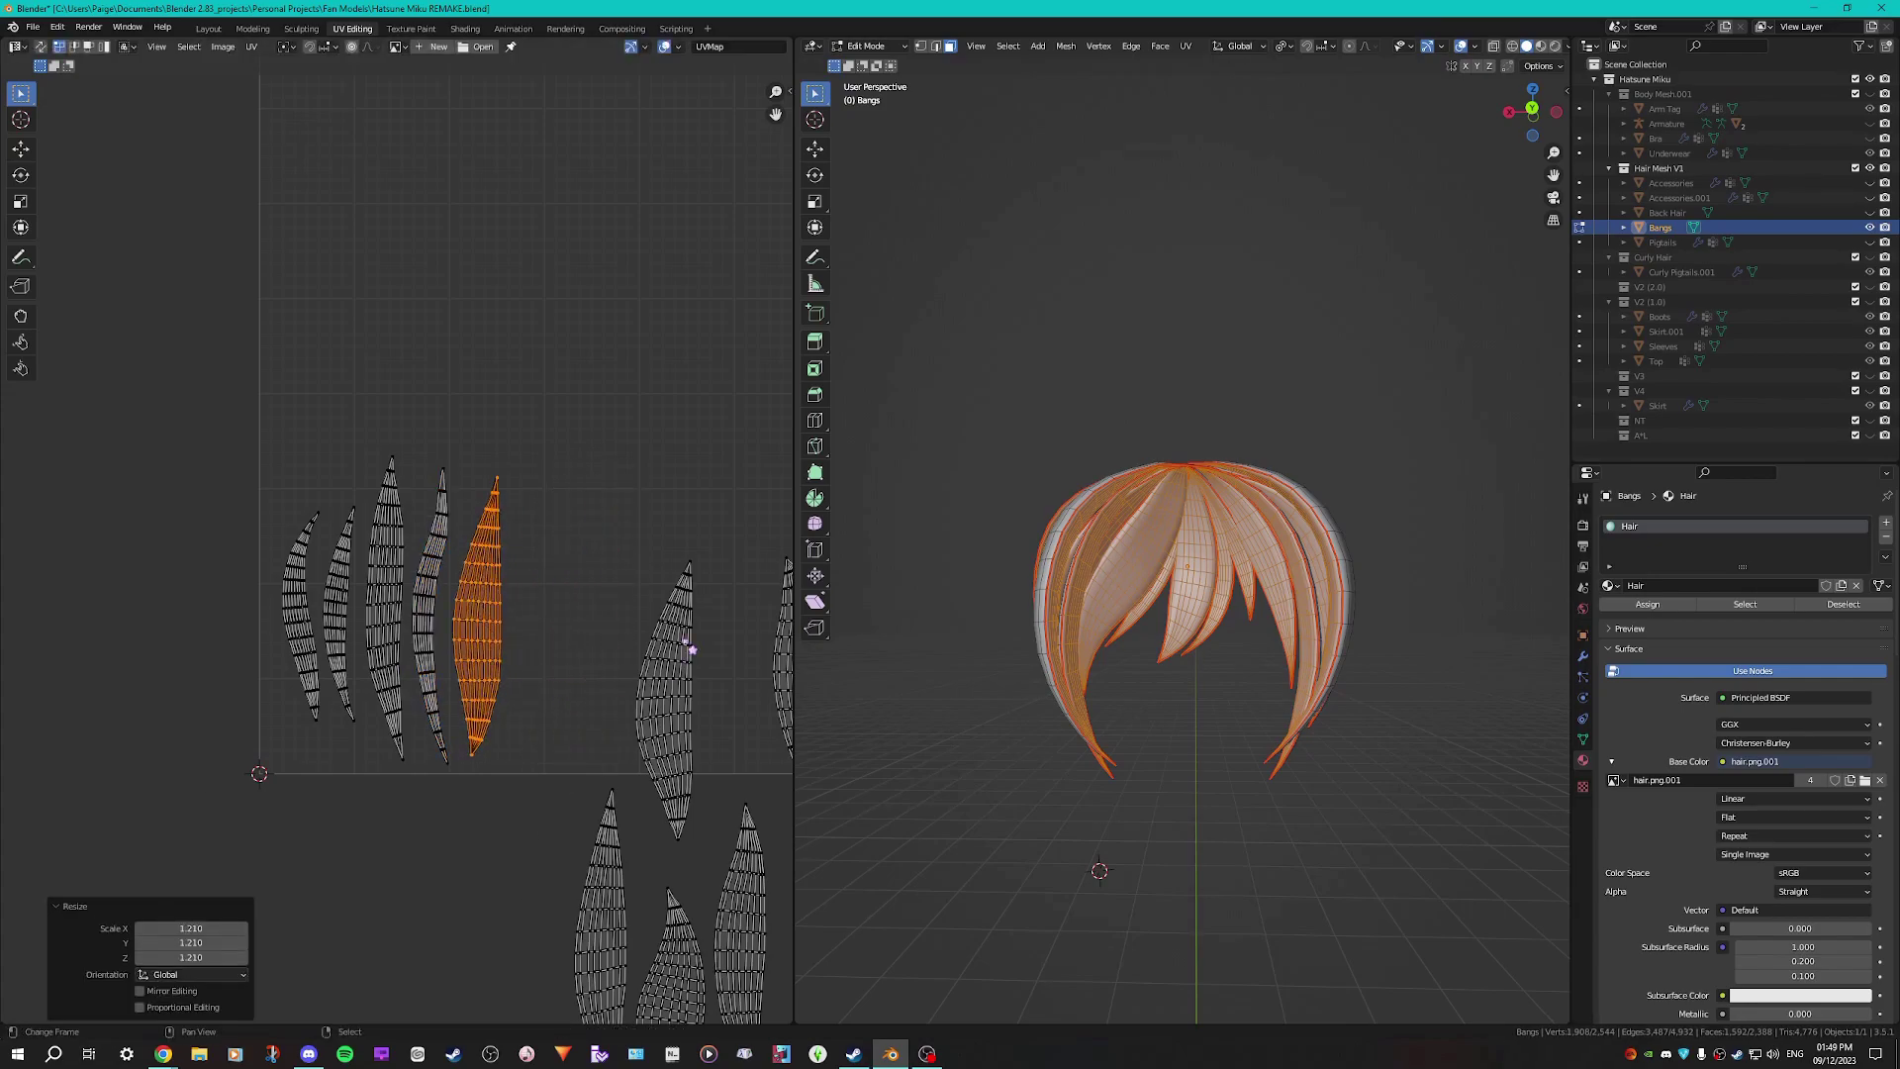
Move the sixth inner island beside the fifth, rotate it slightly to stand upright and adjust its position
key(alt+a)
middle_drag(555, 693, 406, 675)
key(c)
drag(538, 586, 535, 792)
right_click(535, 792)
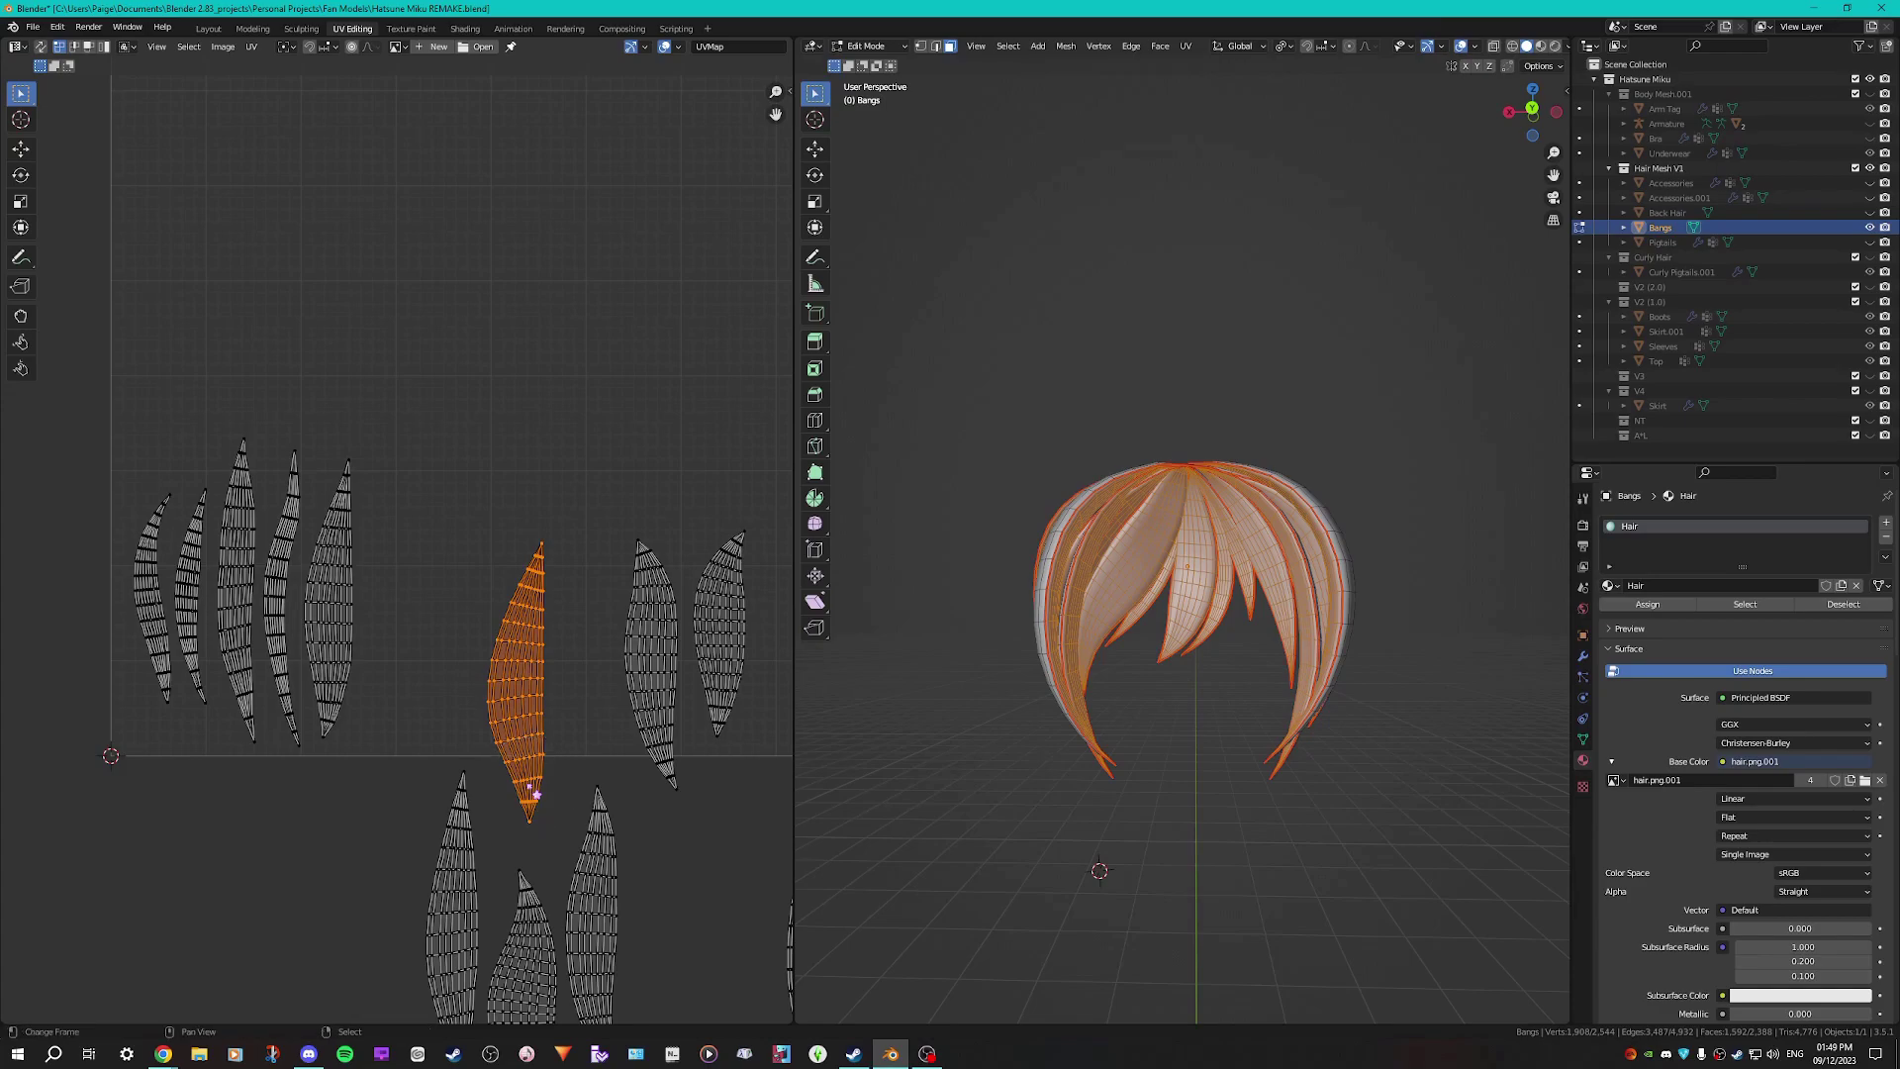
key(g)
click(522, 590)
key(r)
click(514, 566)
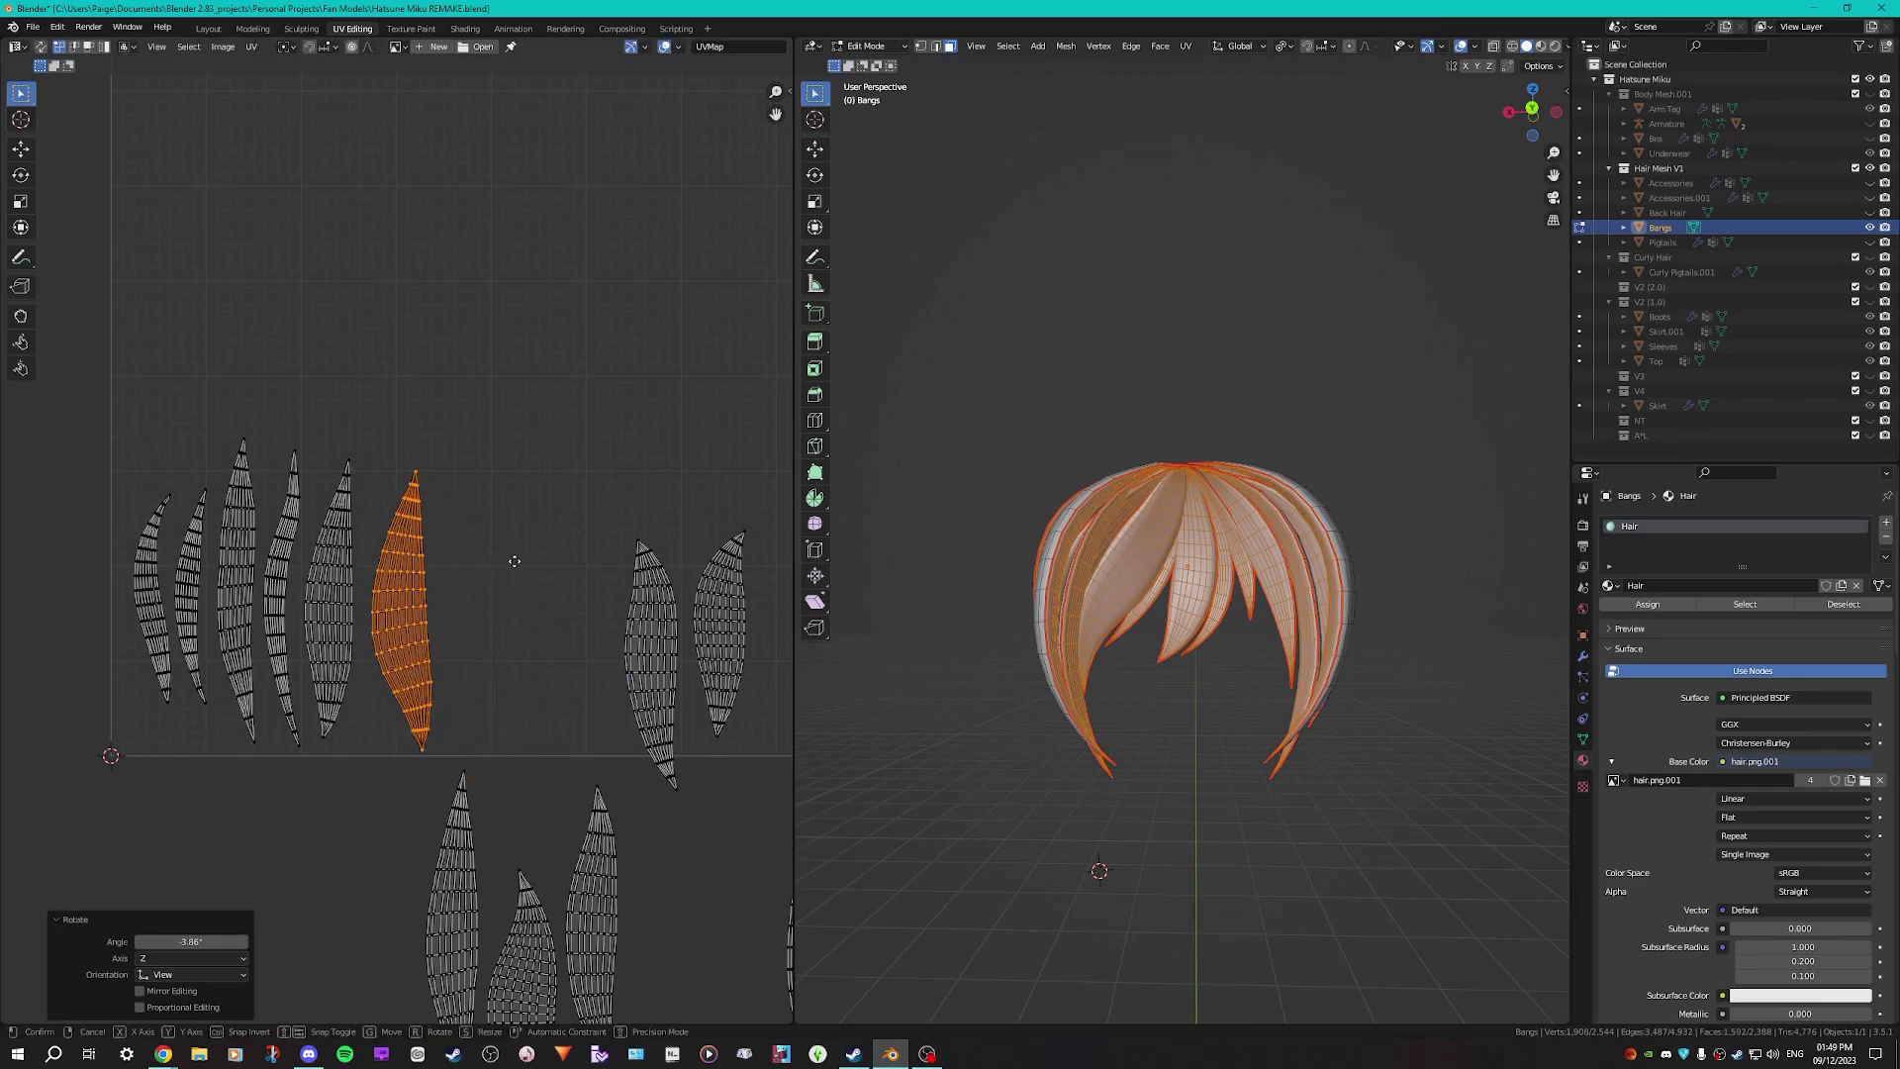
key(g)
click(508, 558)
Move the remaining inner islands into the row, placing the last two together at its far end inside the UV square
key(alt+a)
key(l)
key(g)
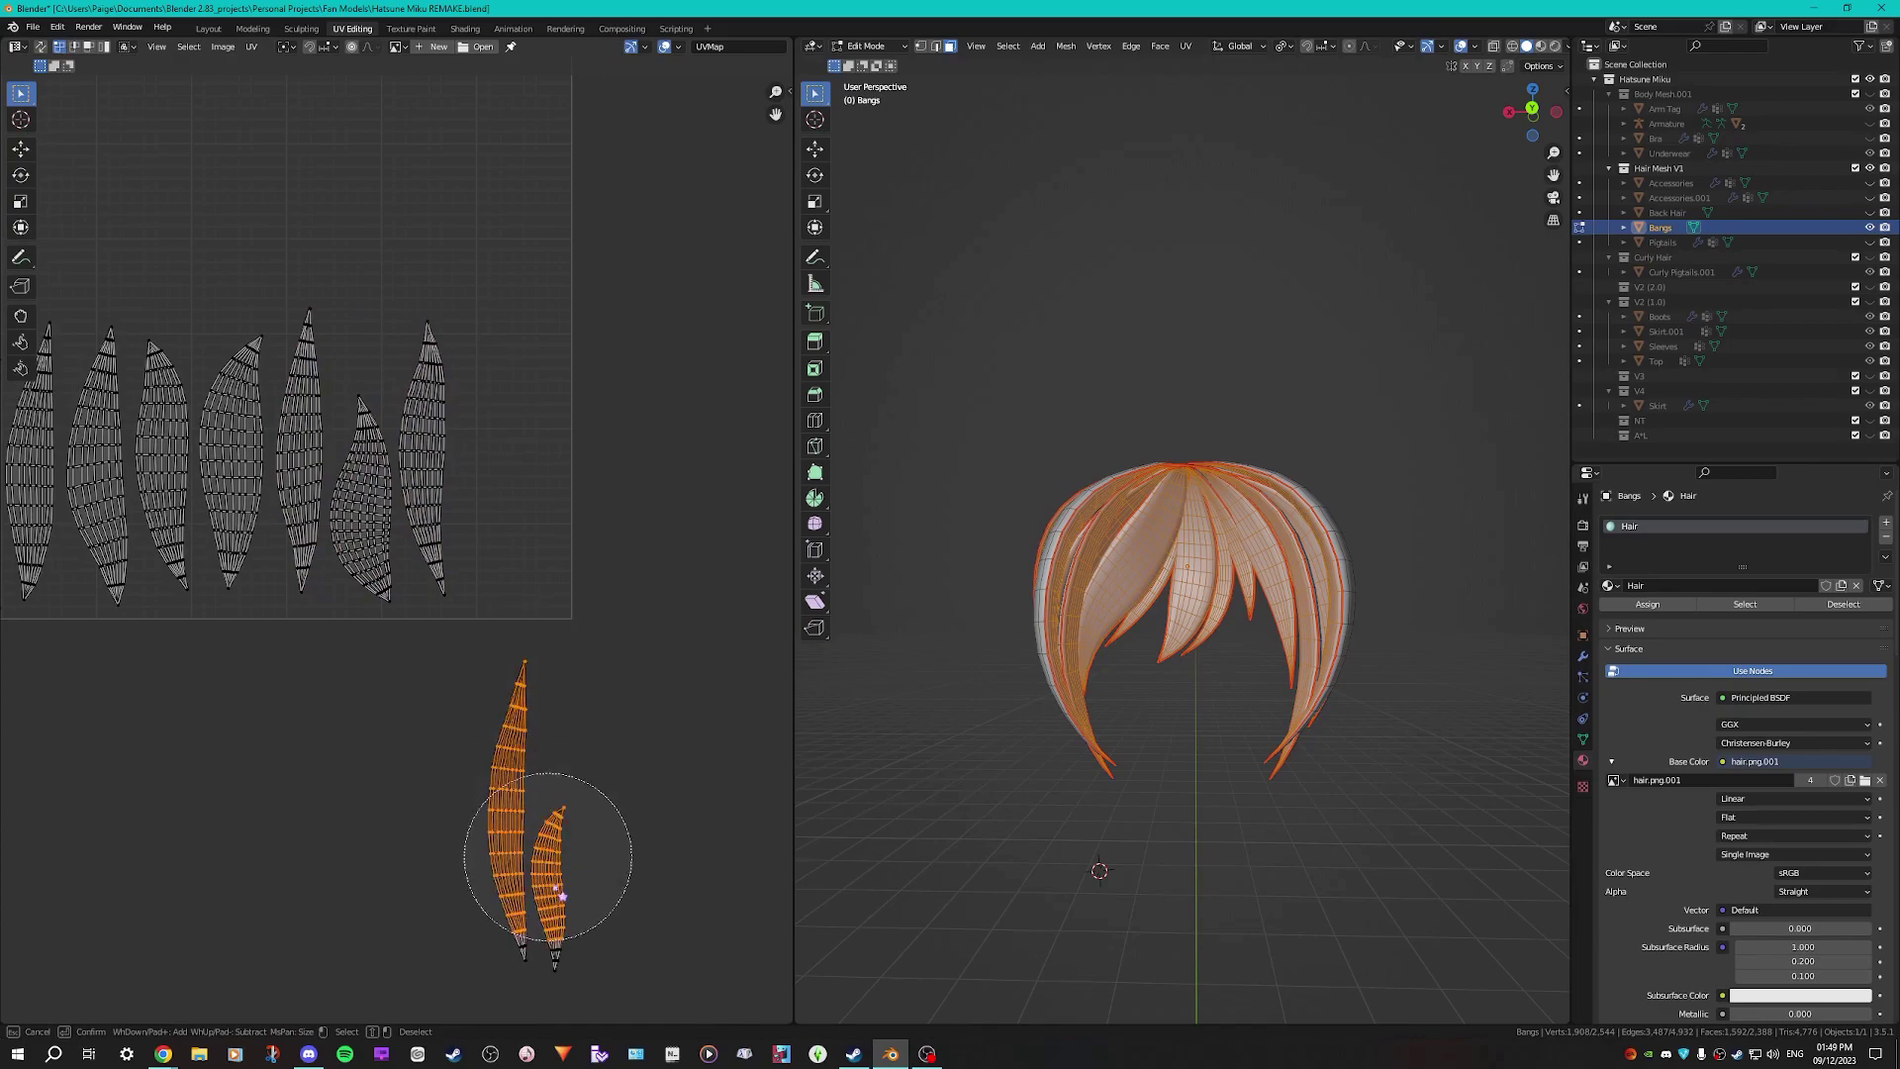
right_click(562, 896)
key(g)
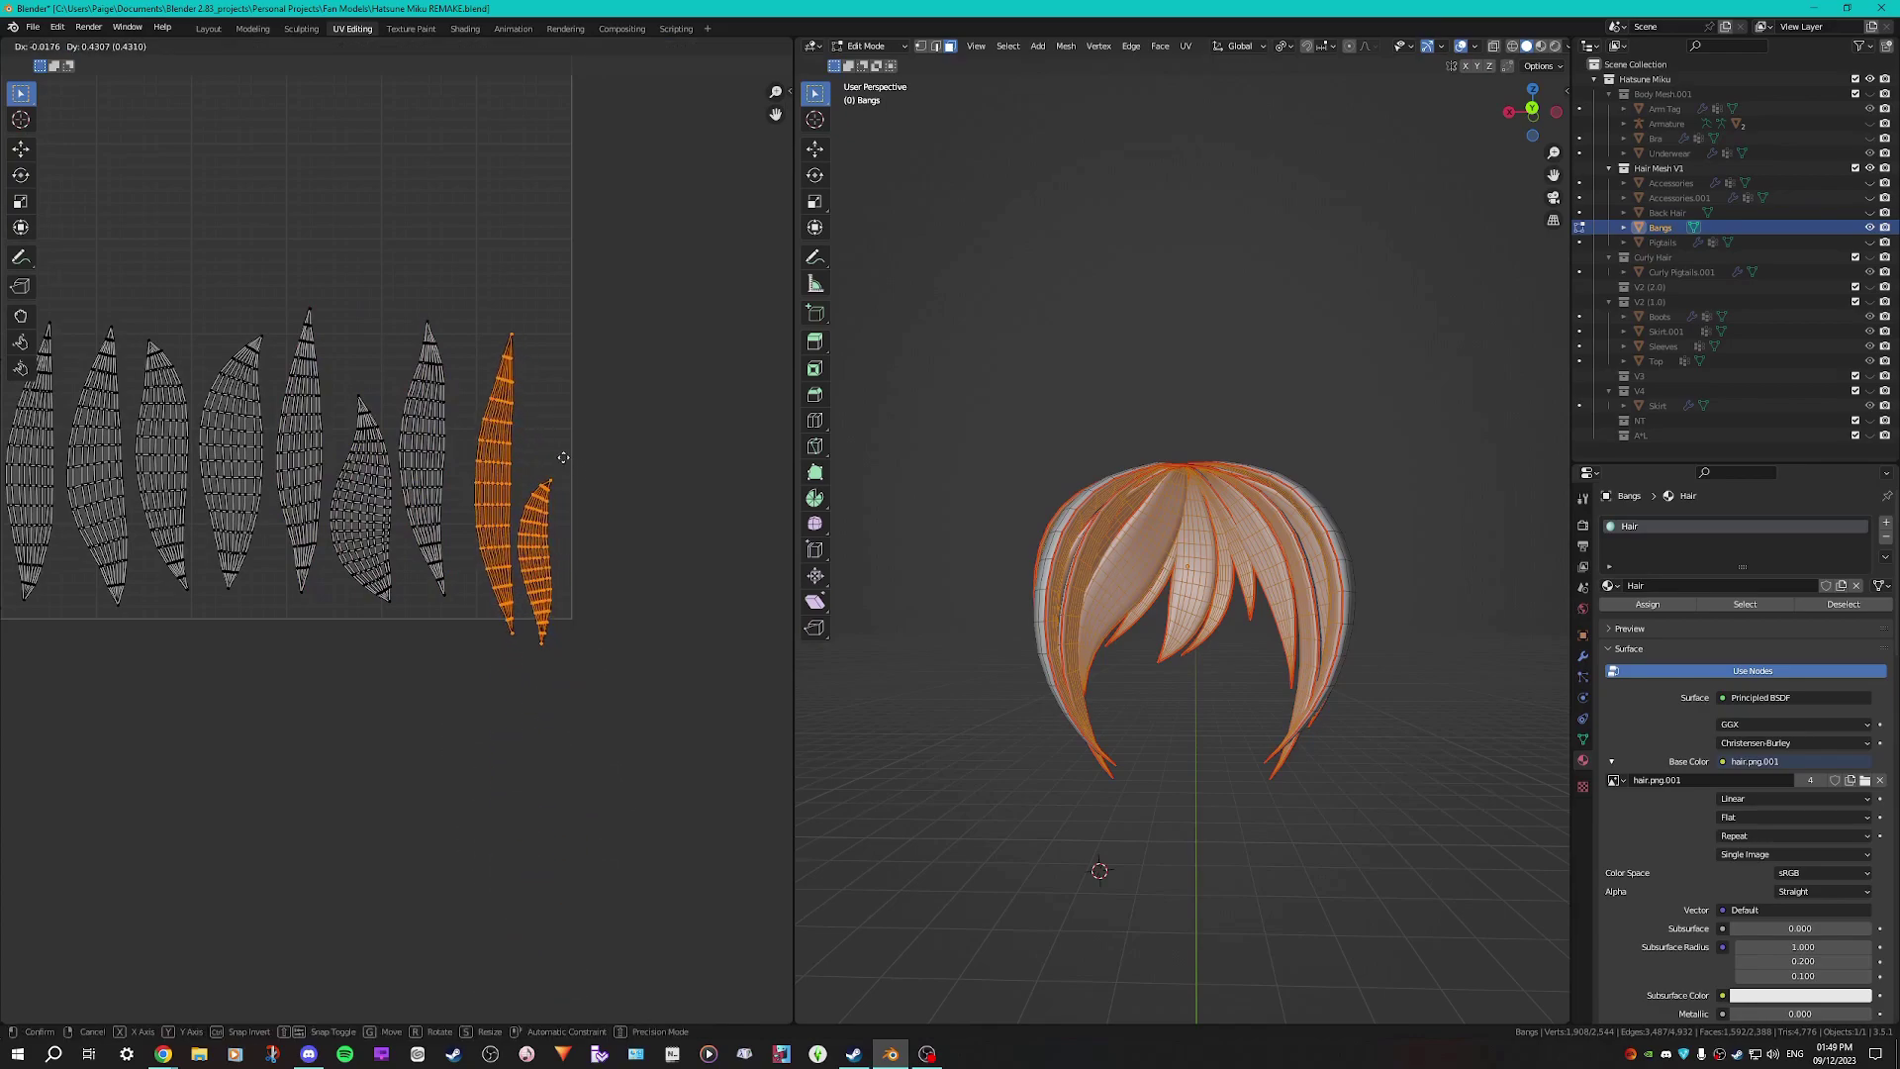
click(584, 463)
Select the whole bangs mesh to bring both island rows into the UV editor, with all islands deselected
scroll(584, 463, down, 4)
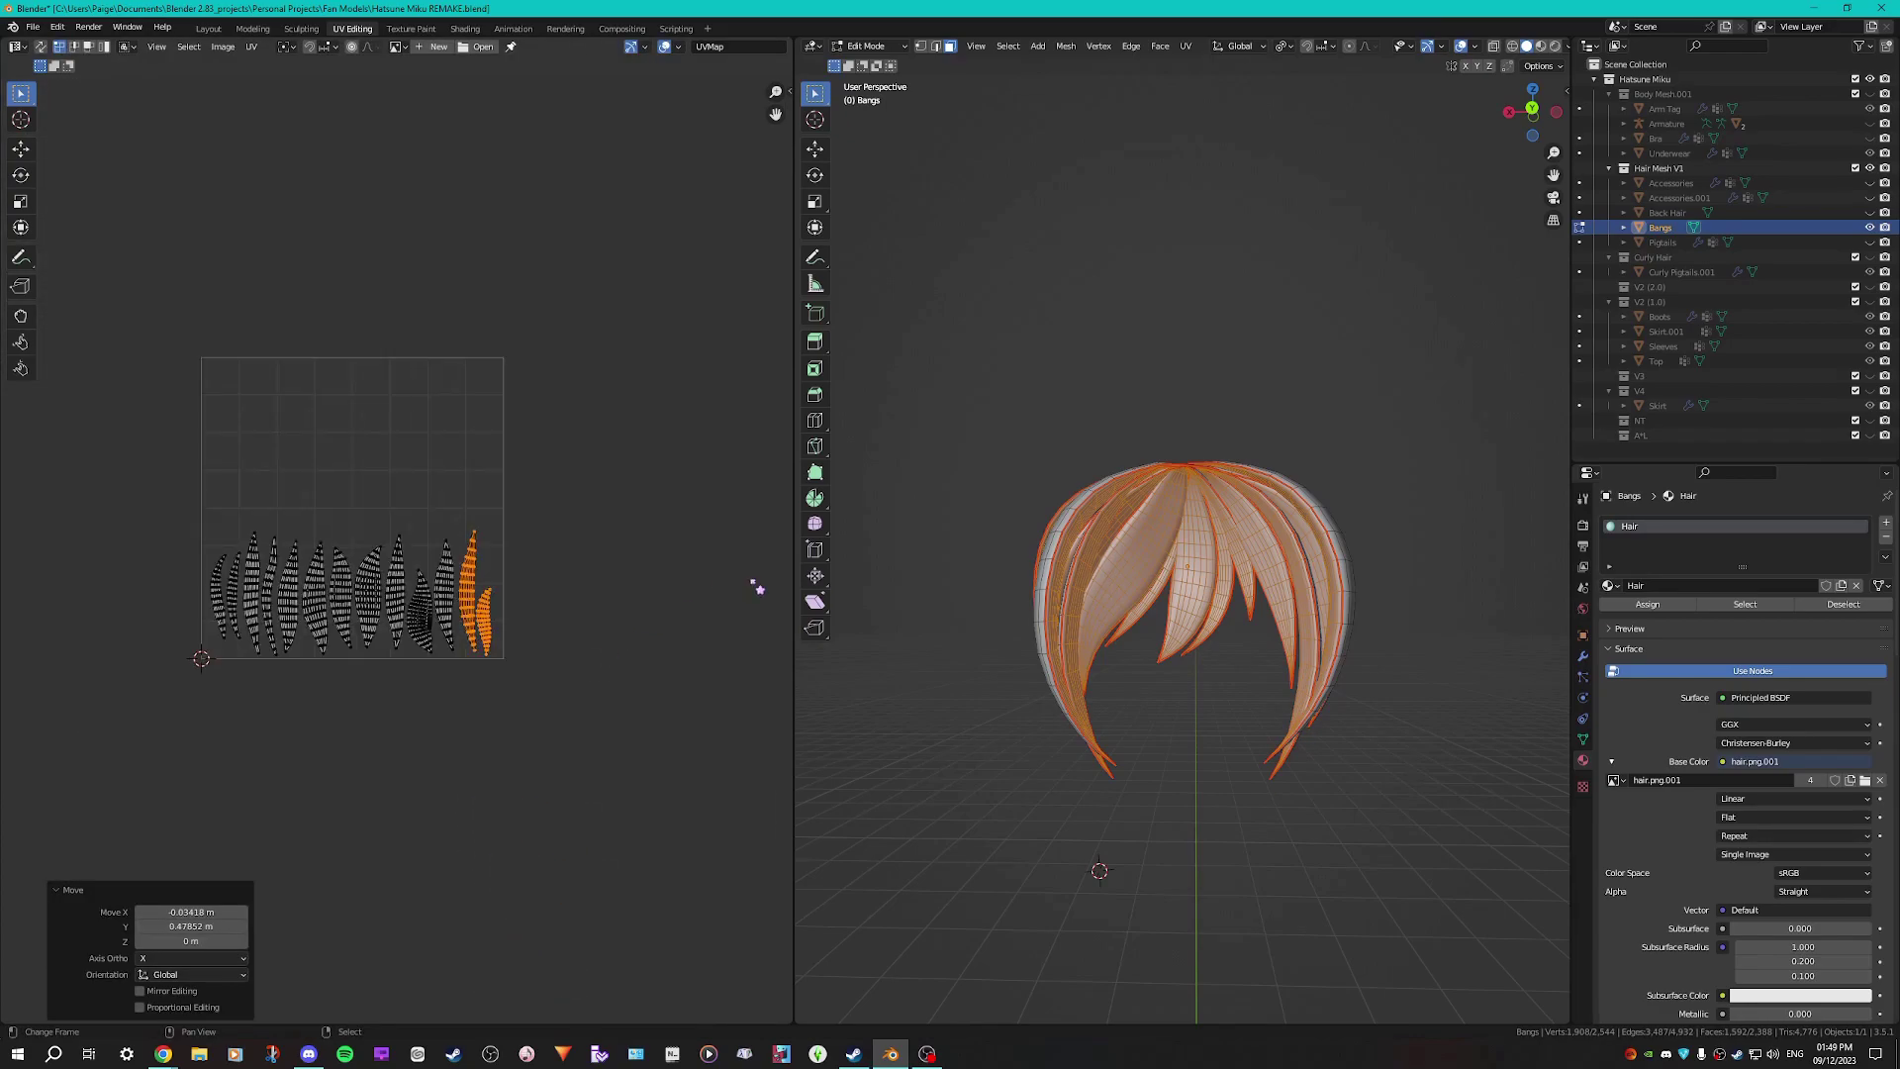
key(a)
key(alt+a)
Circle-select the inner-side row, stretch it along Y and move it up beneath the outer row
key(c)
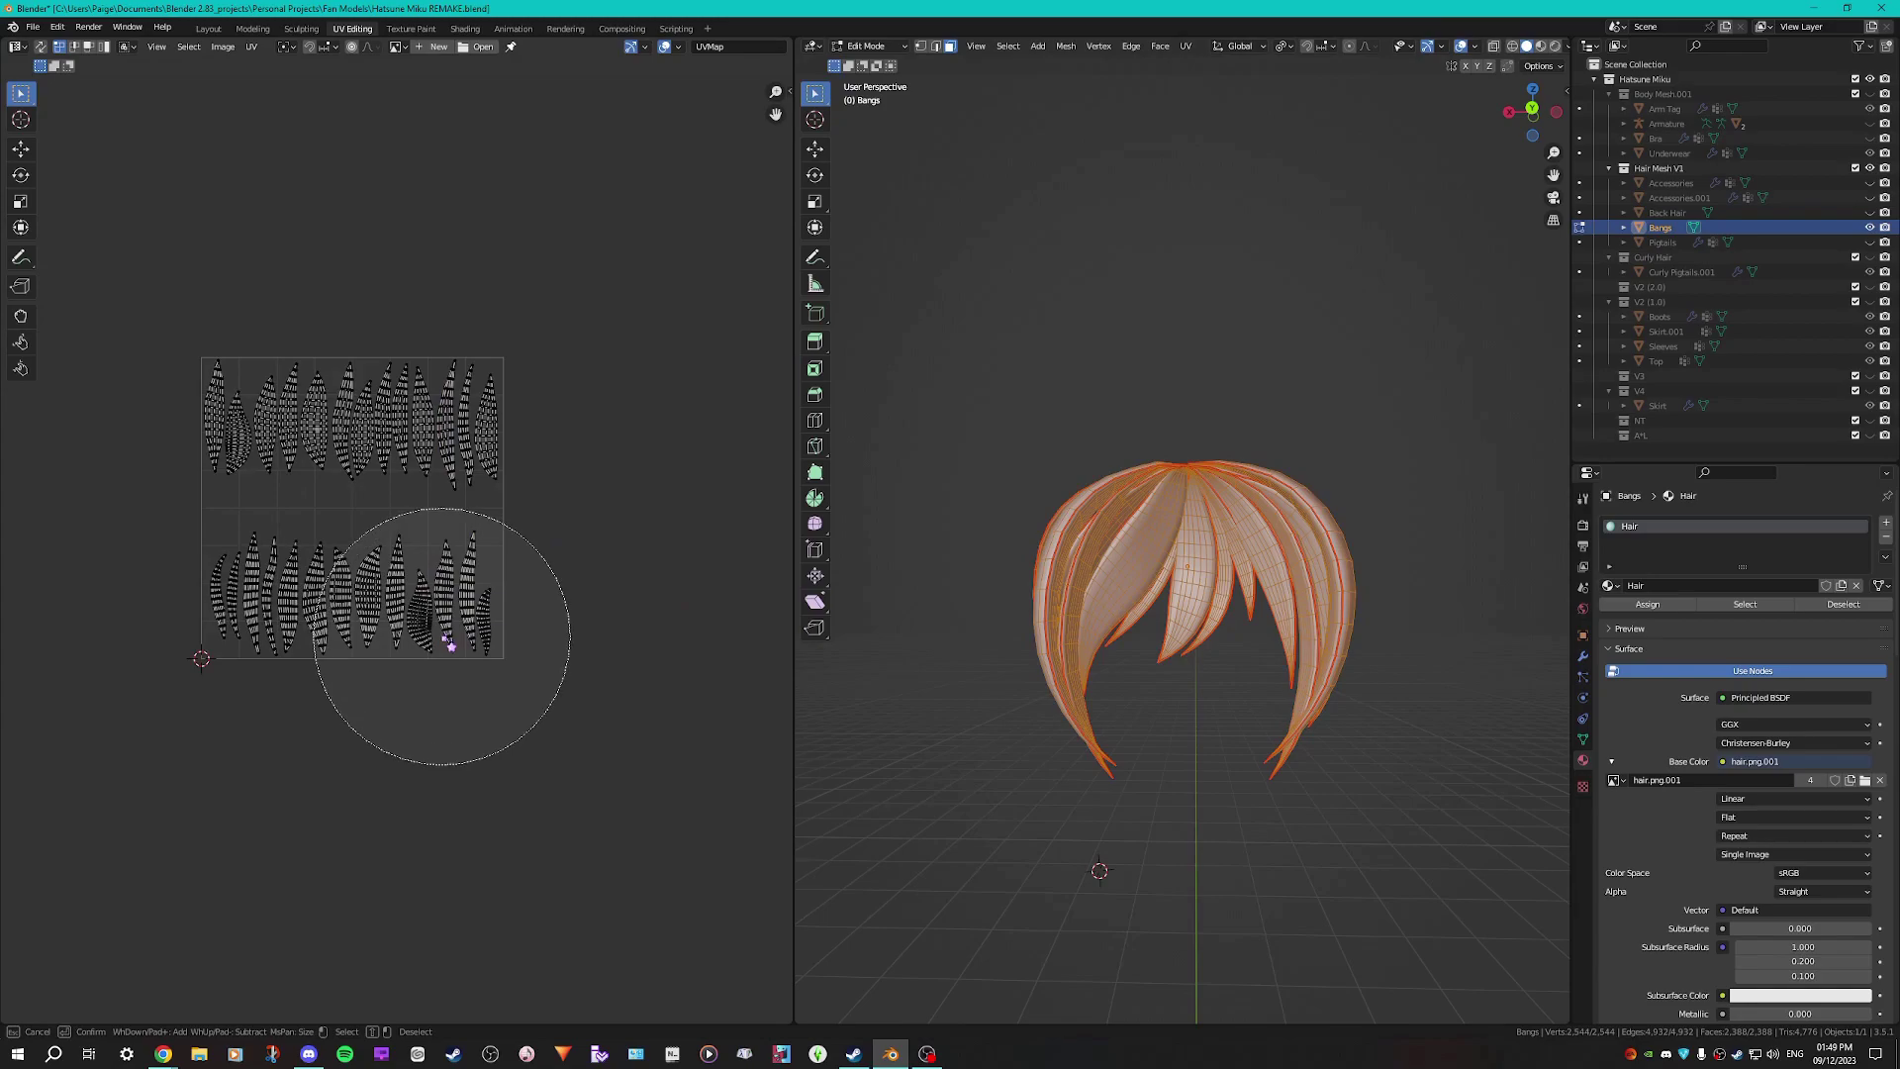
drag(446, 641, 254, 627)
right_click(562, 673)
scroll(562, 673, up, 2)
key(s)
key(y)
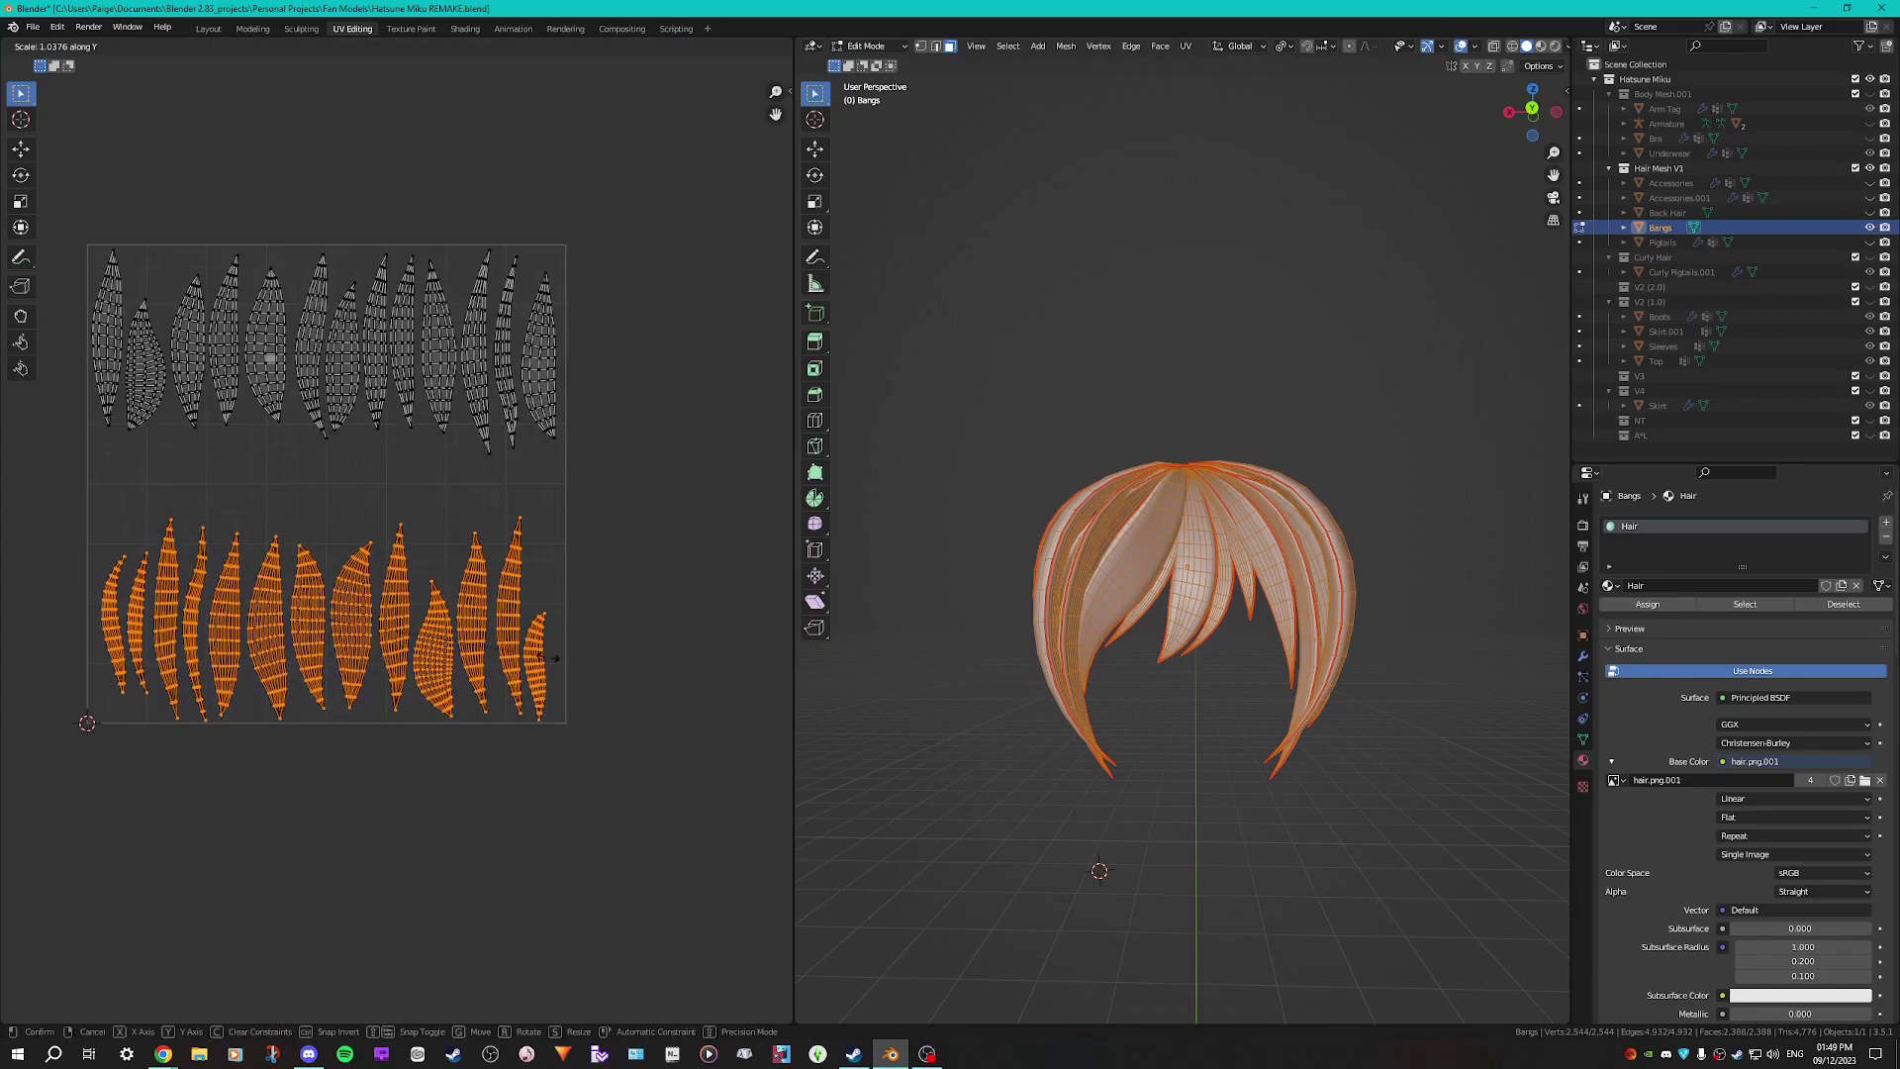
click(569, 672)
key(g)
click(571, 651)
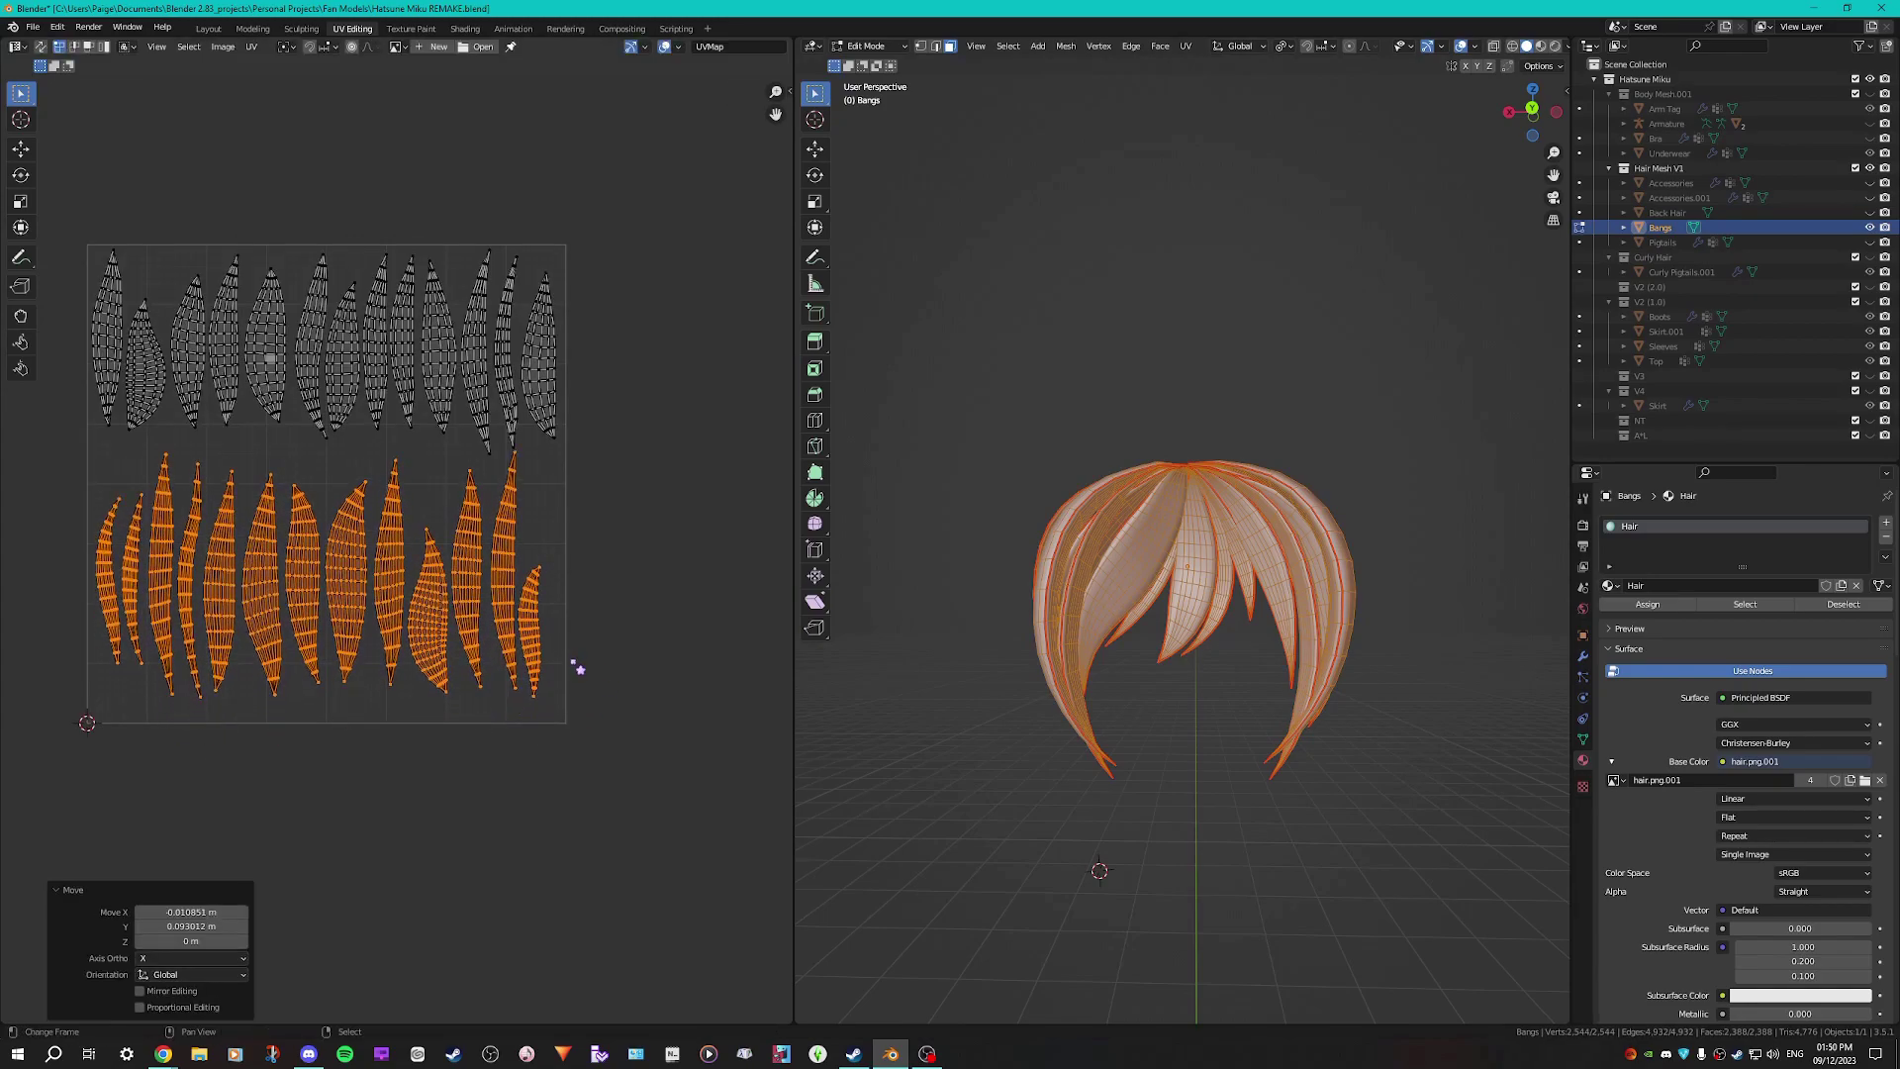
Scale the inner-side row by about 1.039 along X and shift it along X to center it in the UV square
key(s)
key(x)
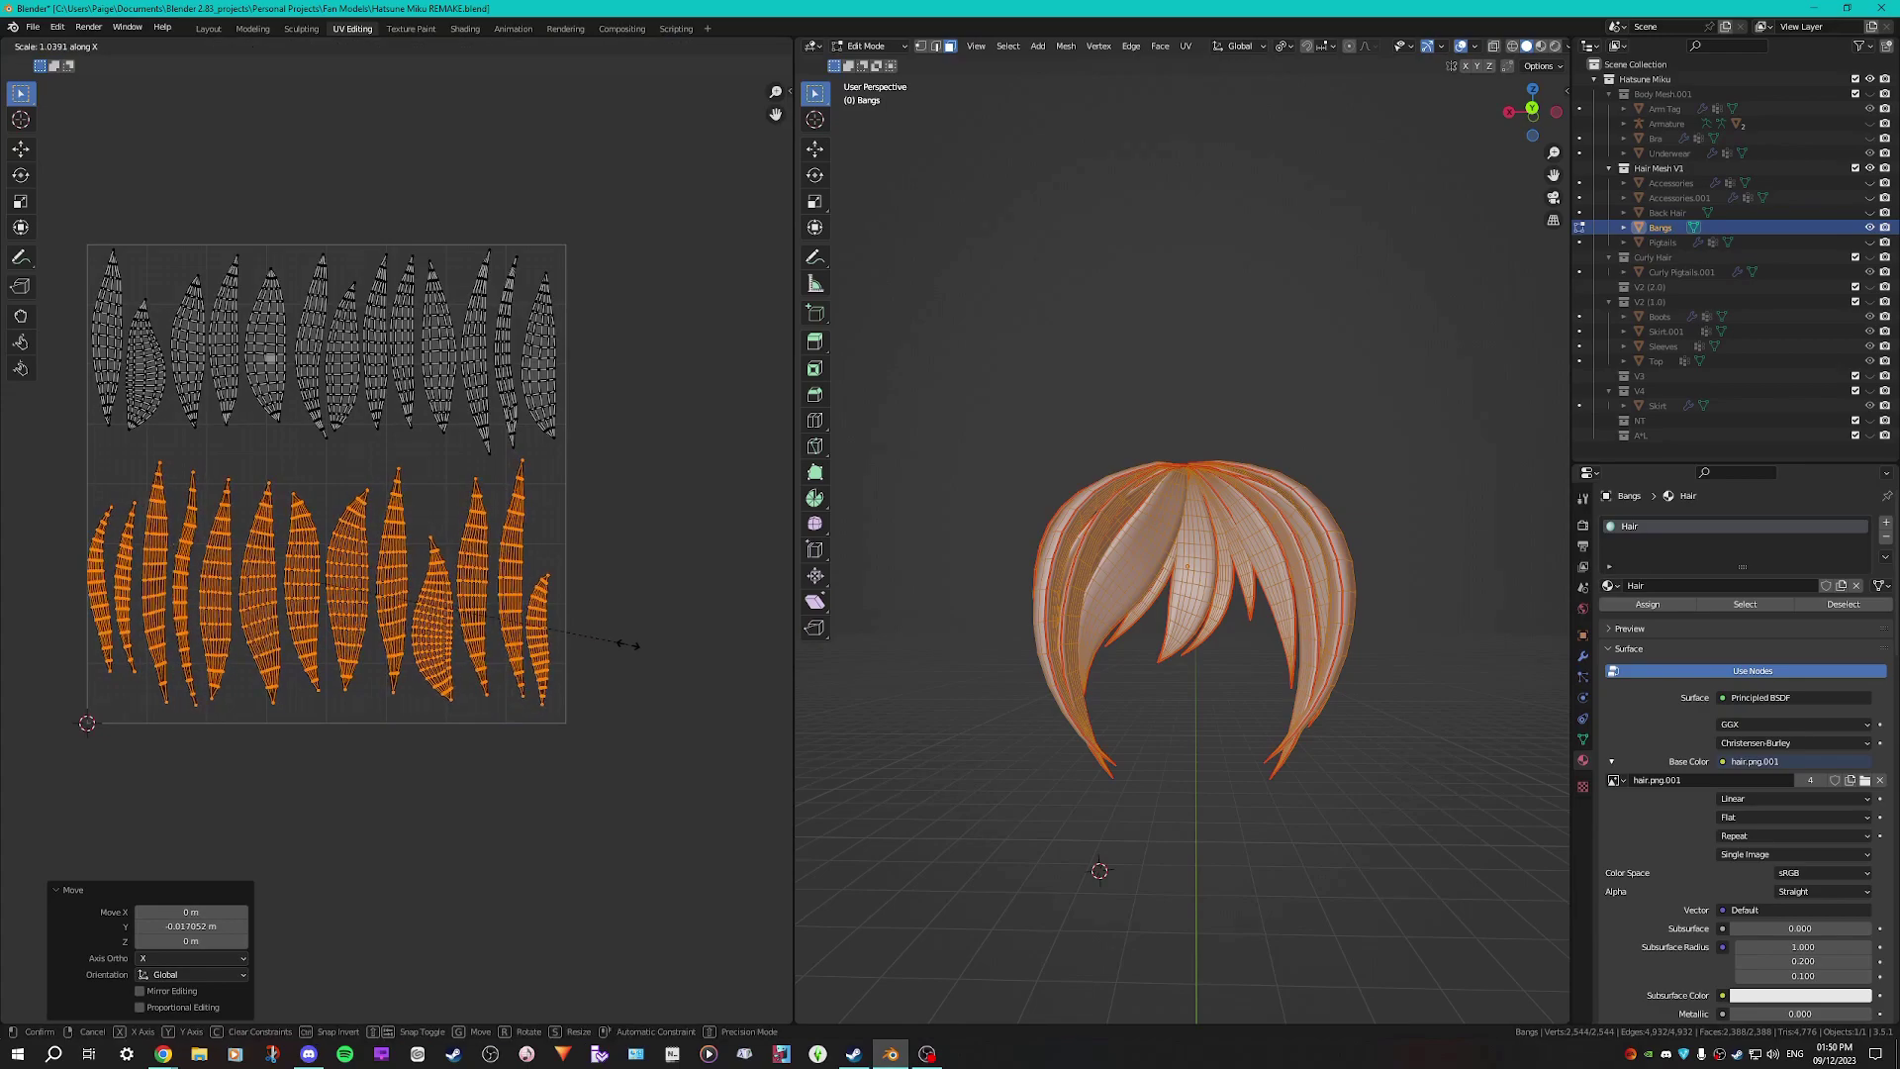
click(626, 645)
key(g)
key(x)
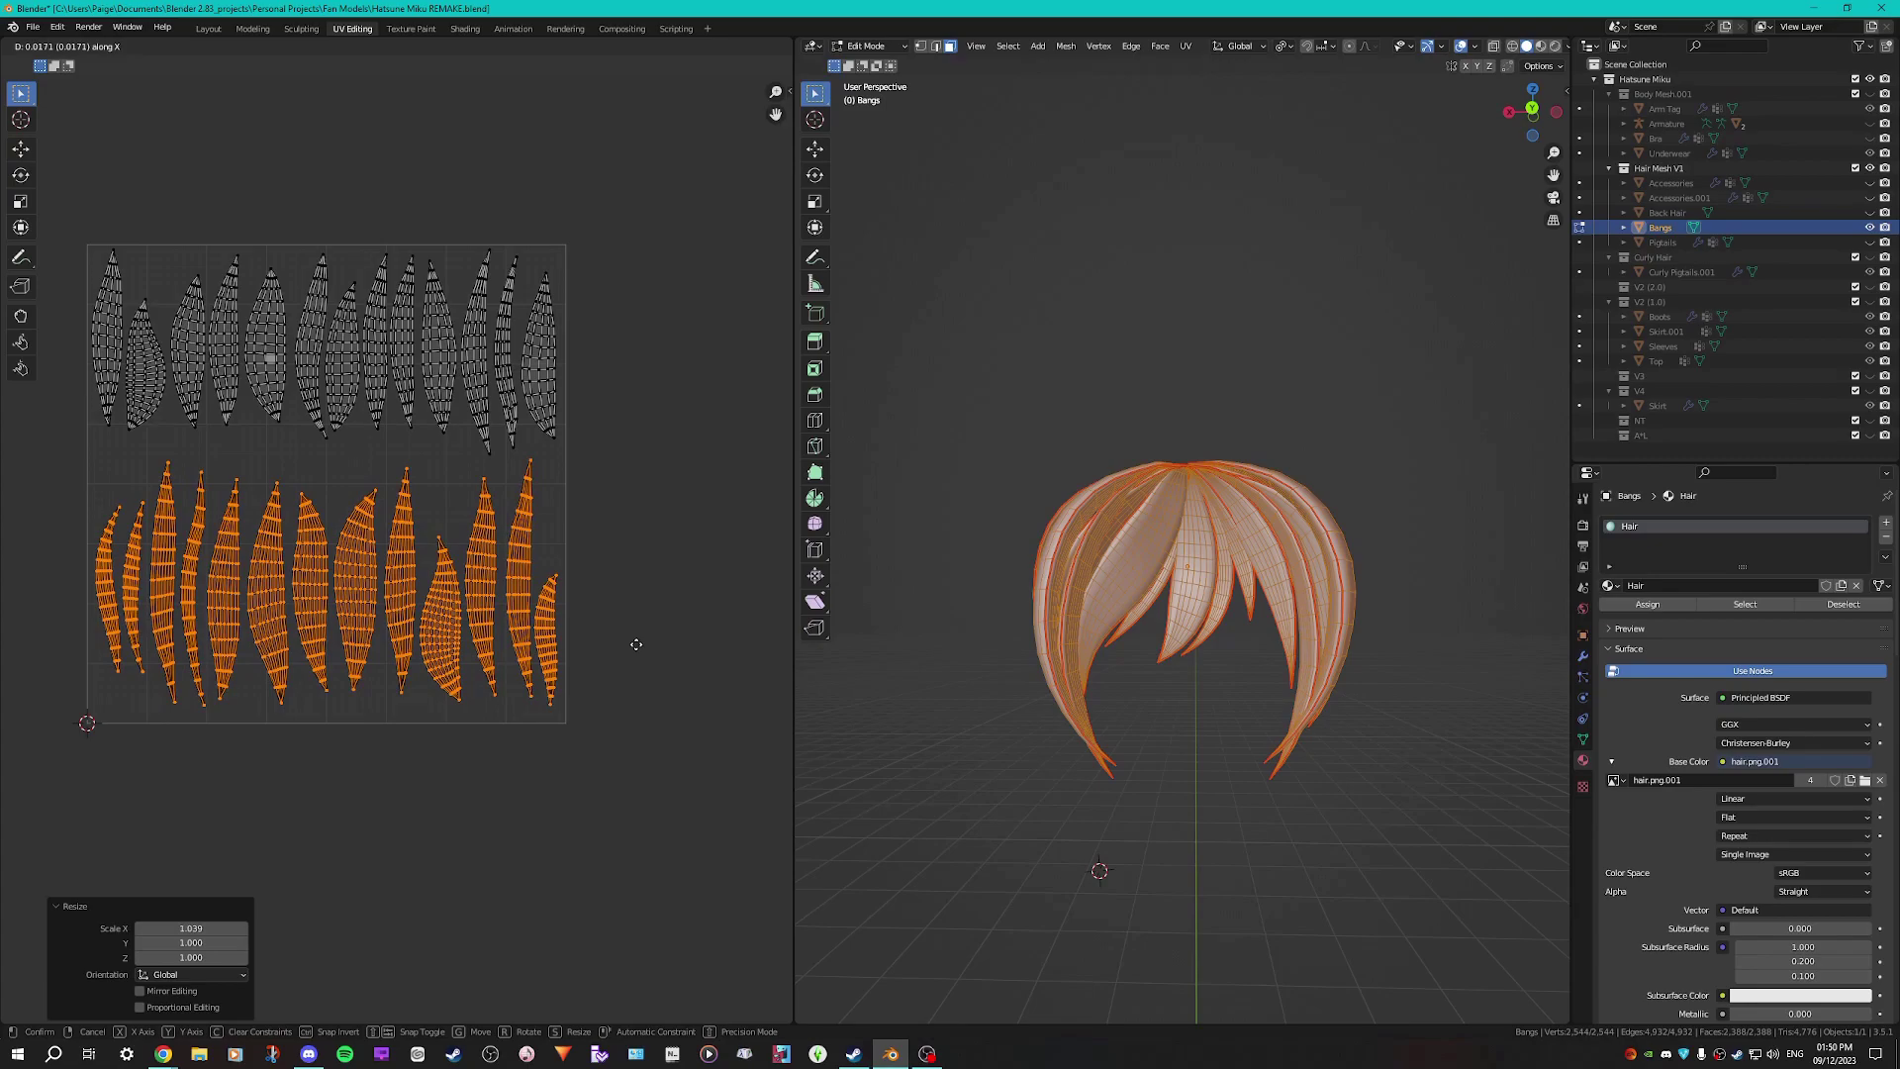
right_click(639, 648)
key(g)
key(x)
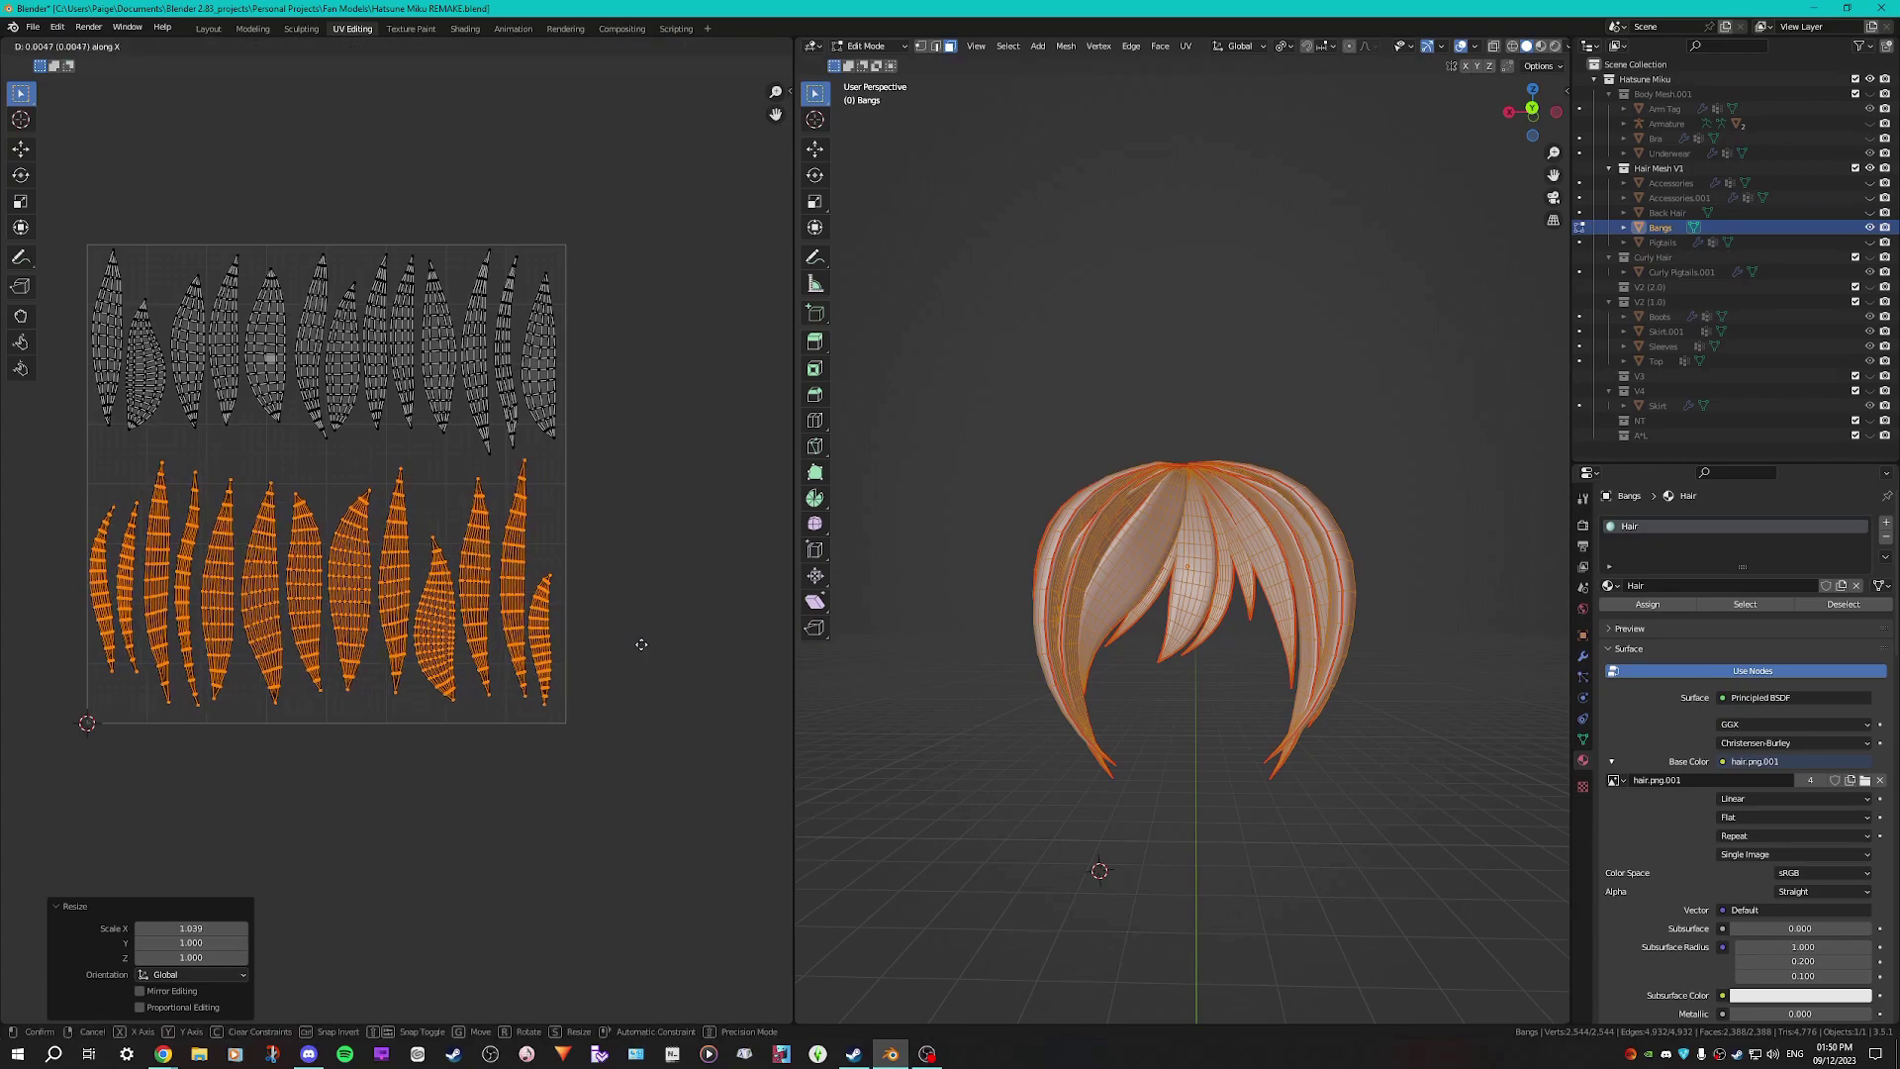
click(639, 646)
Circle-select the outer-side row, stretch it along Y by about 1.133 and move it down about 0.022 along Y into the UV square
middle_drag(469, 451, 496, 539)
scroll(500, 545, up, 1)
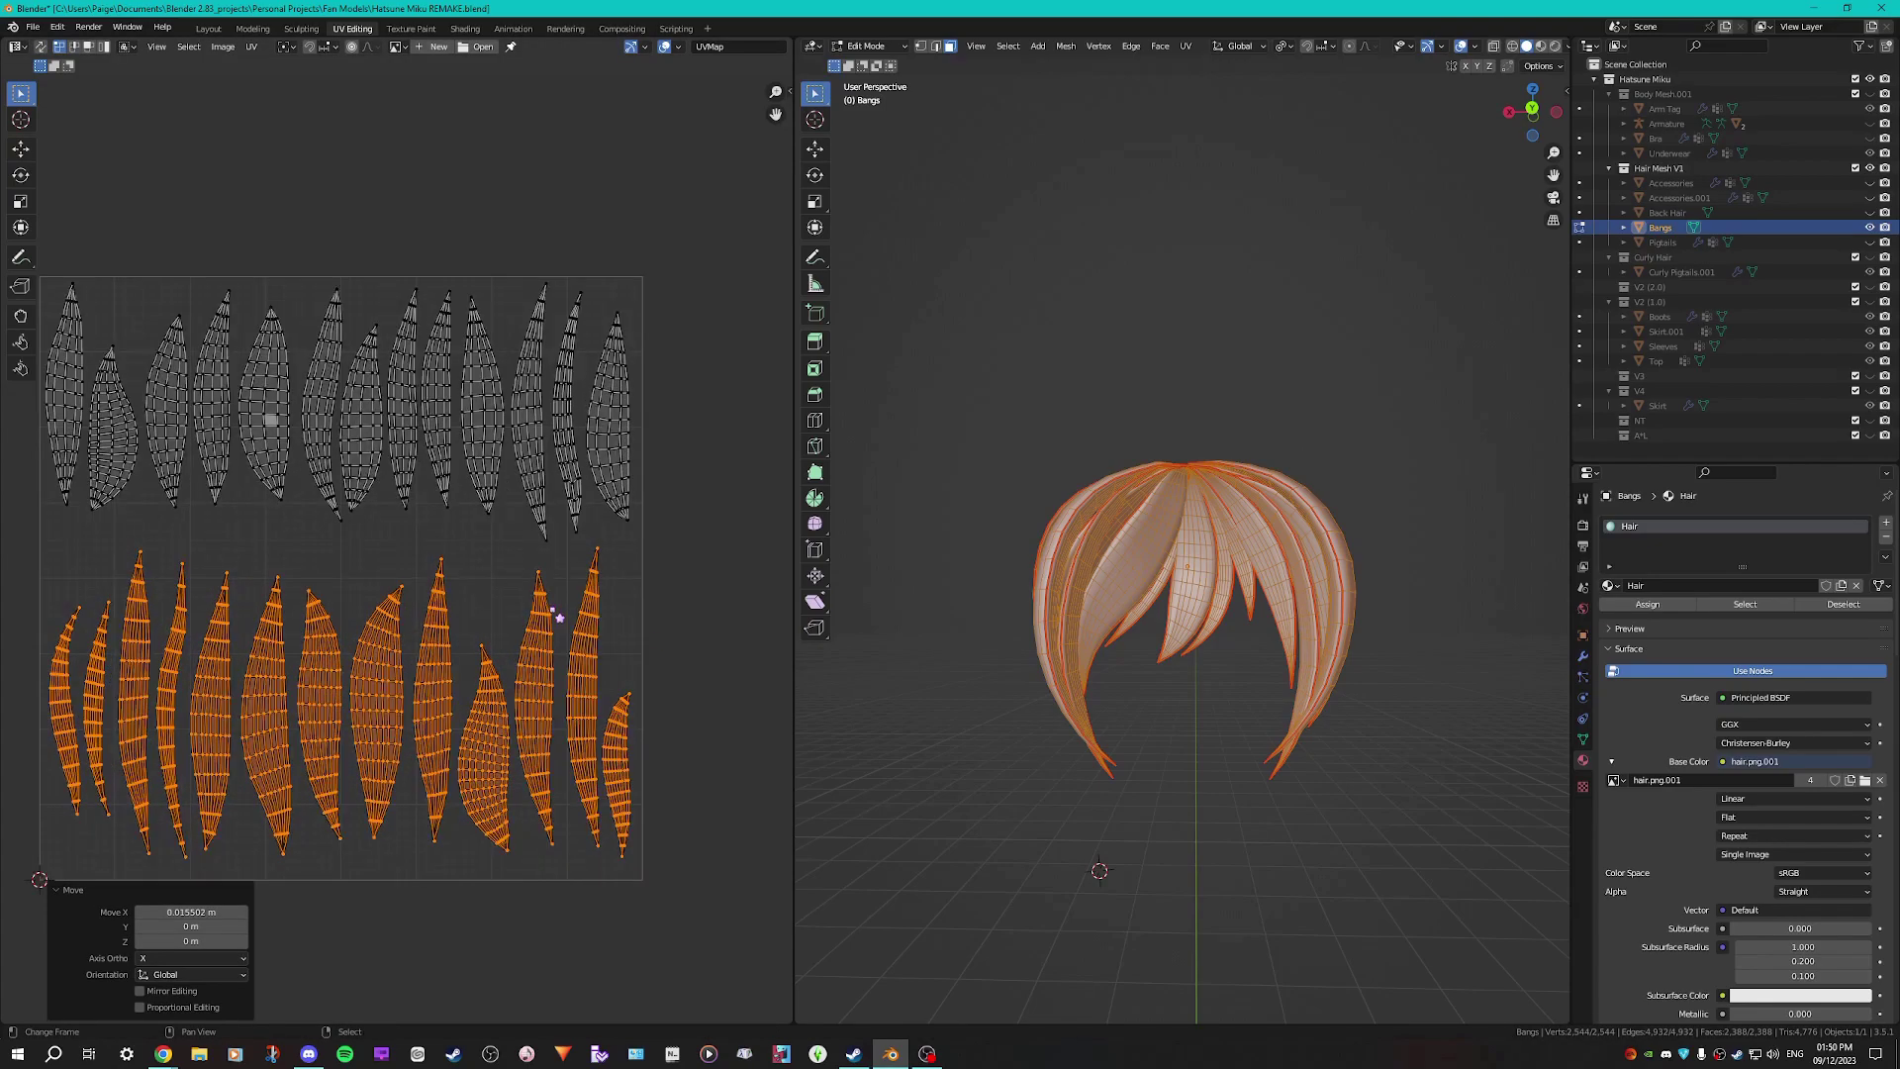
click(589, 417)
key(c)
mouse_move(585, 326)
mouse_down()
mouse_move(531, 396)
mouse_move(649, 412)
mouse_move(127, 395)
mouse_up()
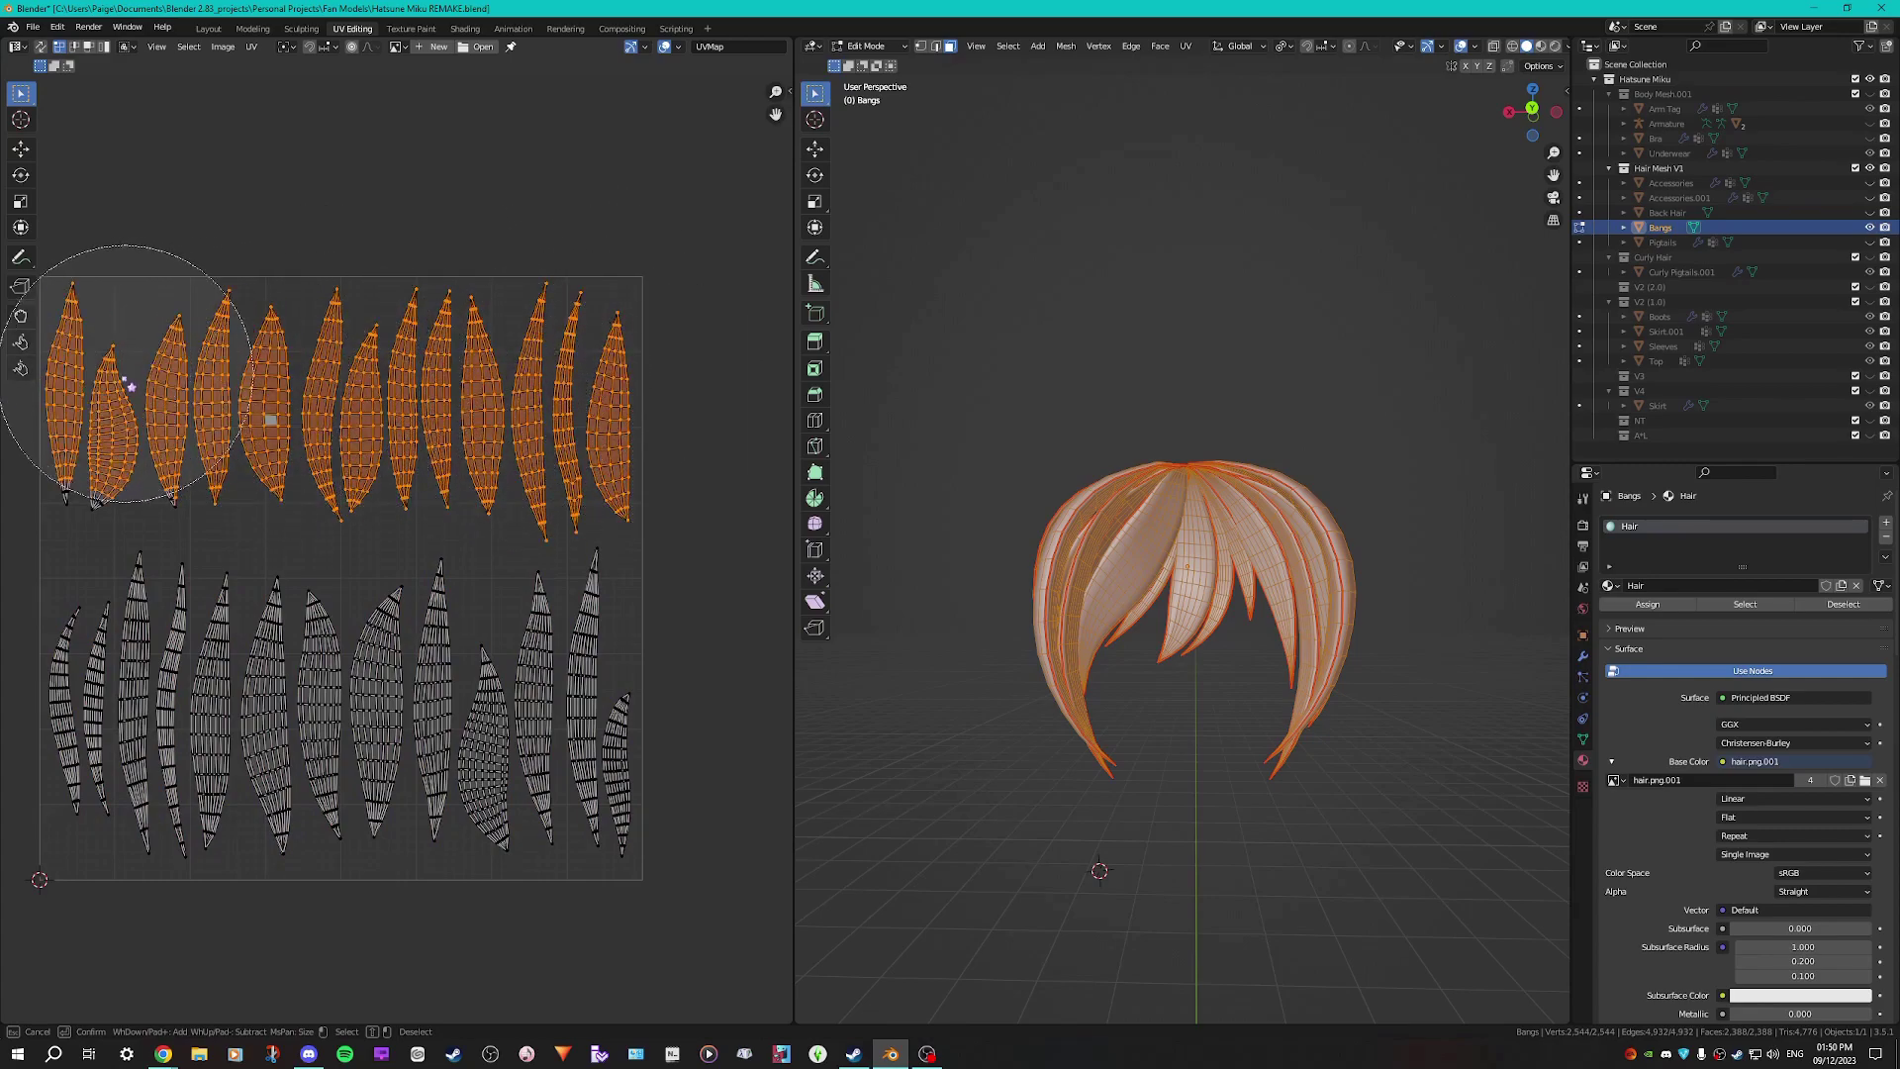
right_click(157, 424)
key(s)
key(y)
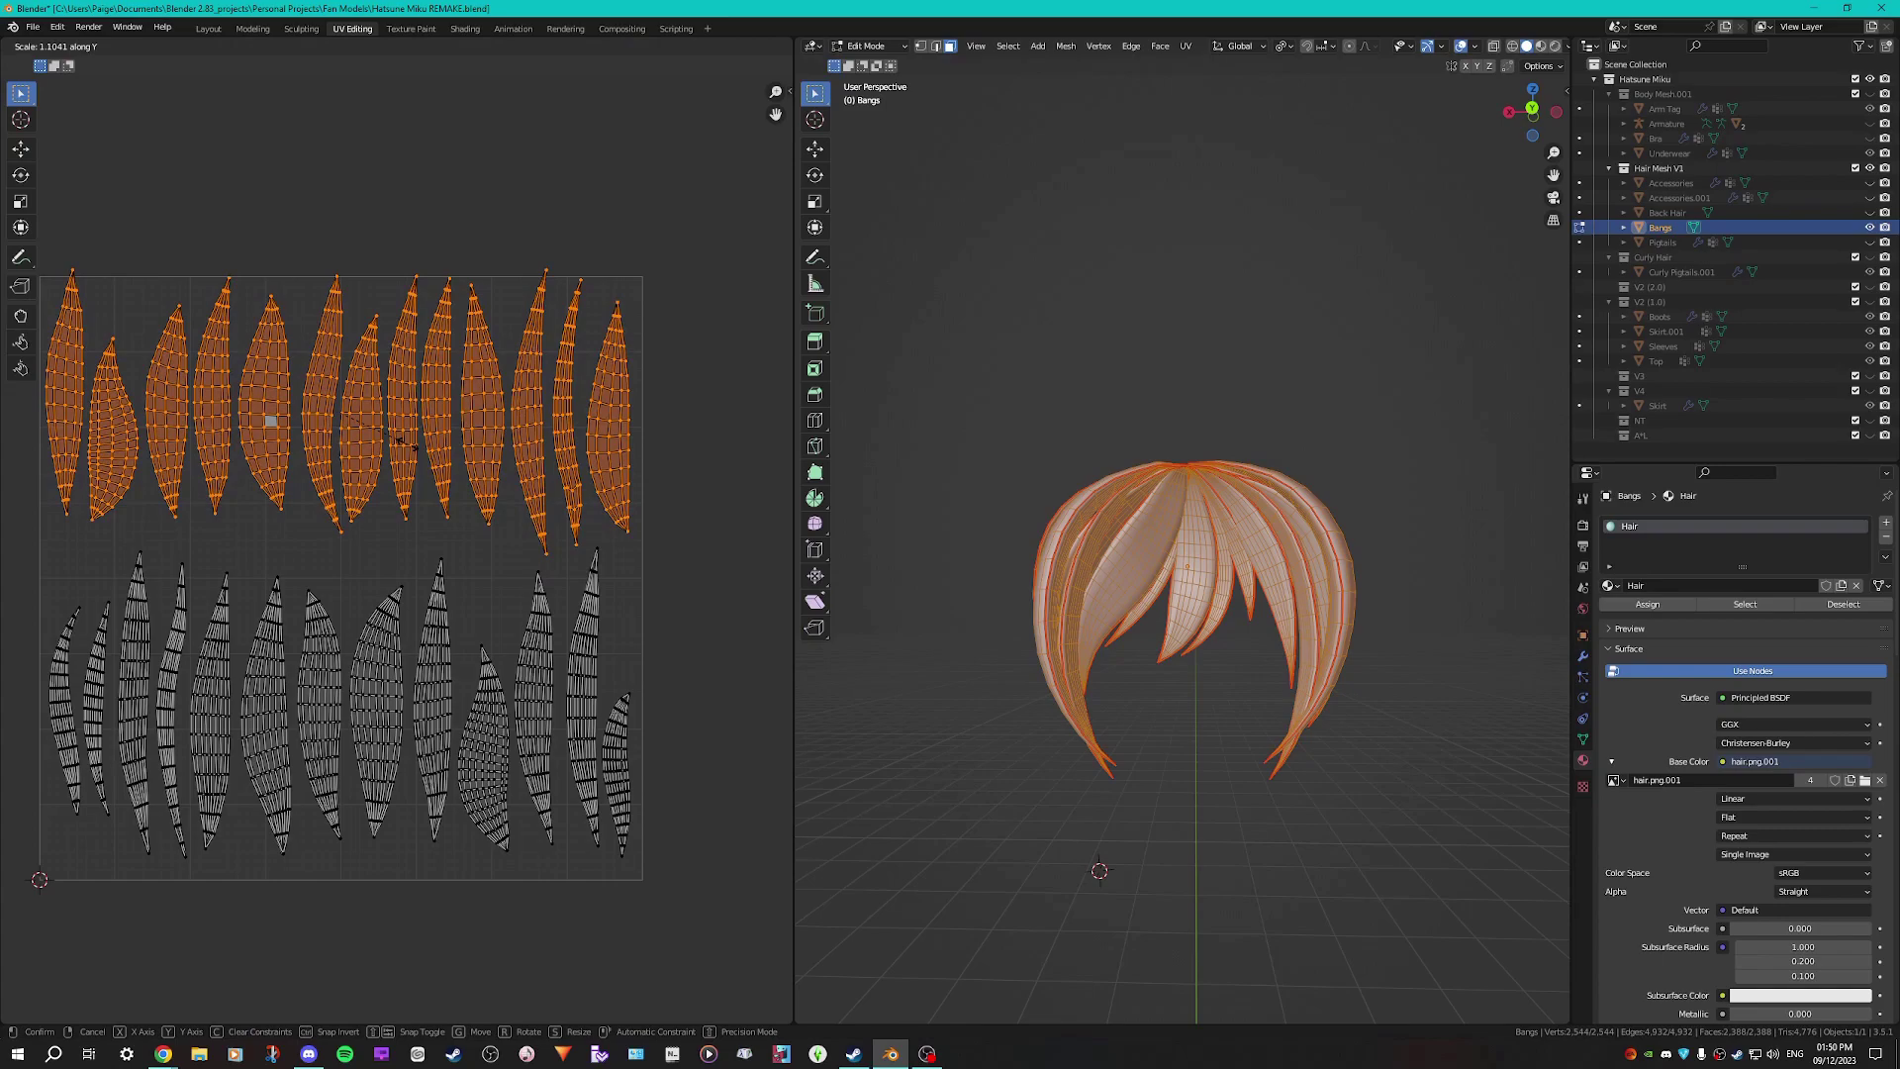
click(415, 451)
key(g)
key(y)
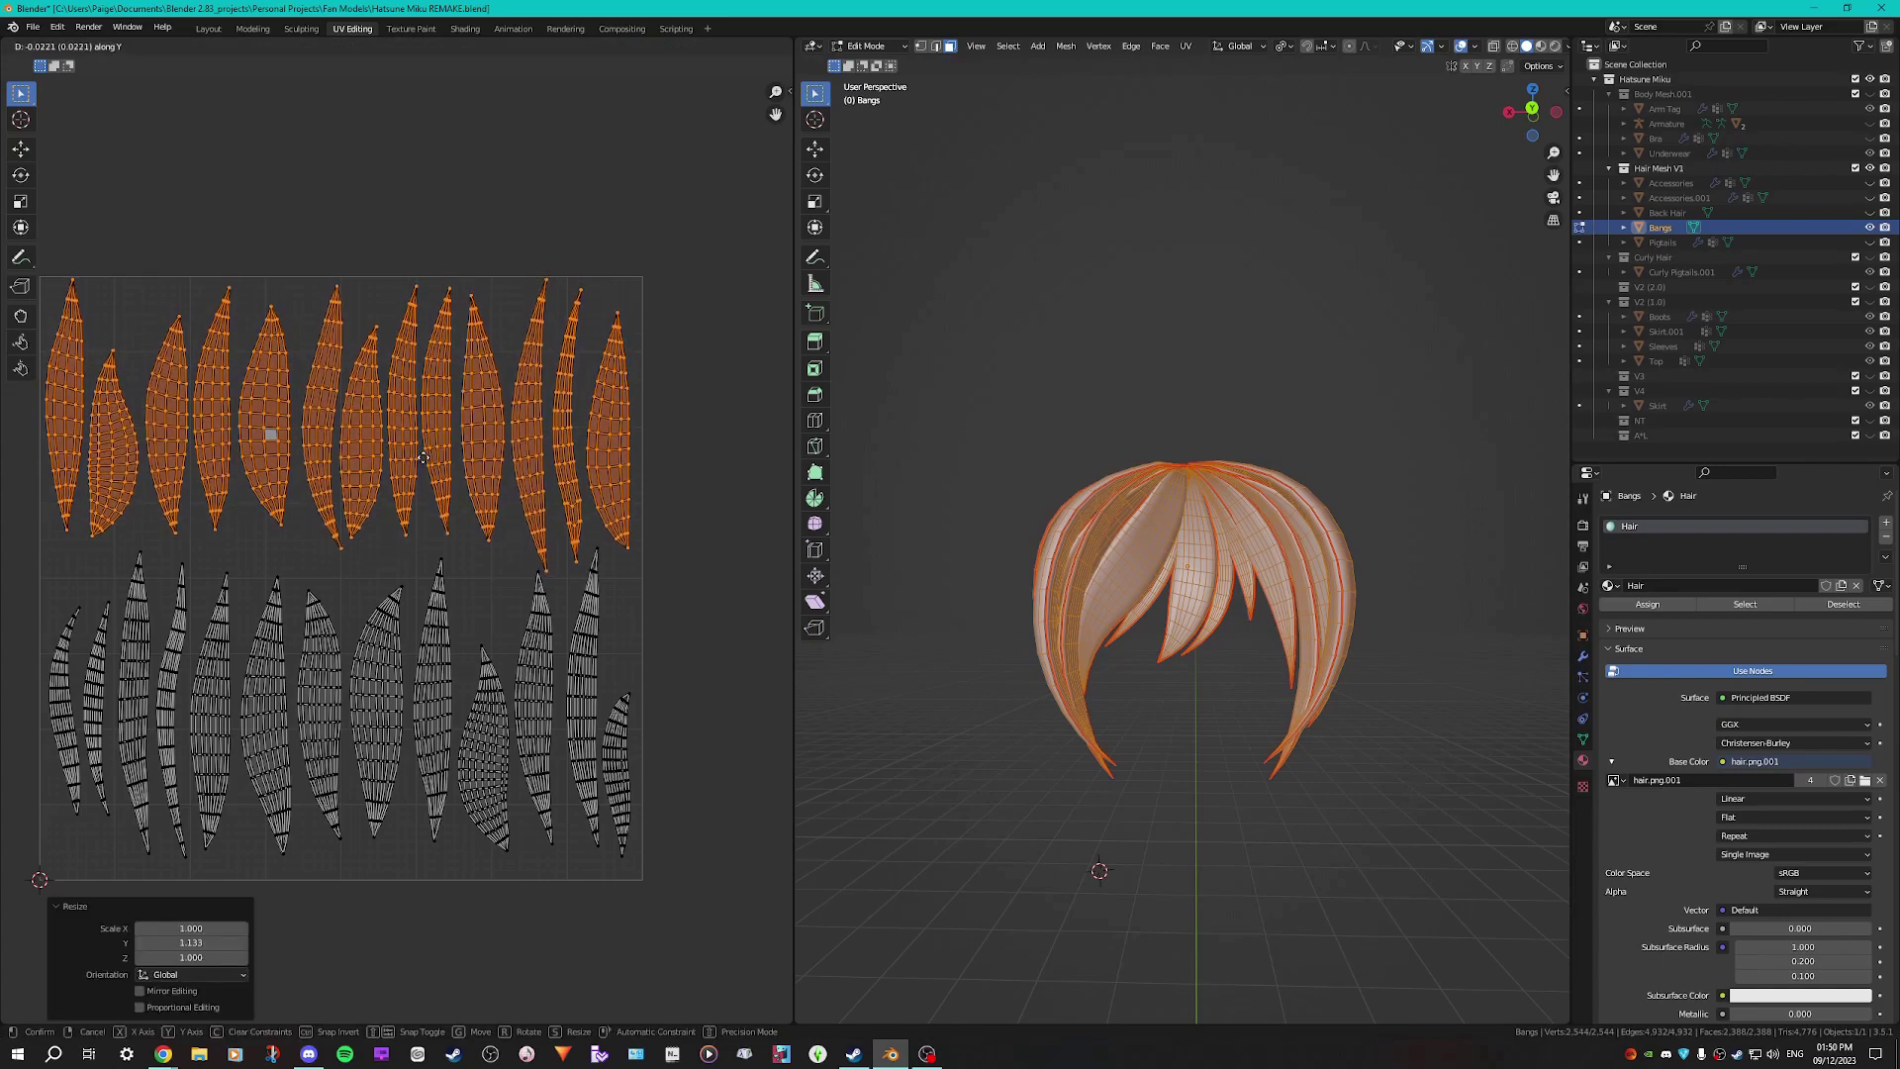
click(425, 458)
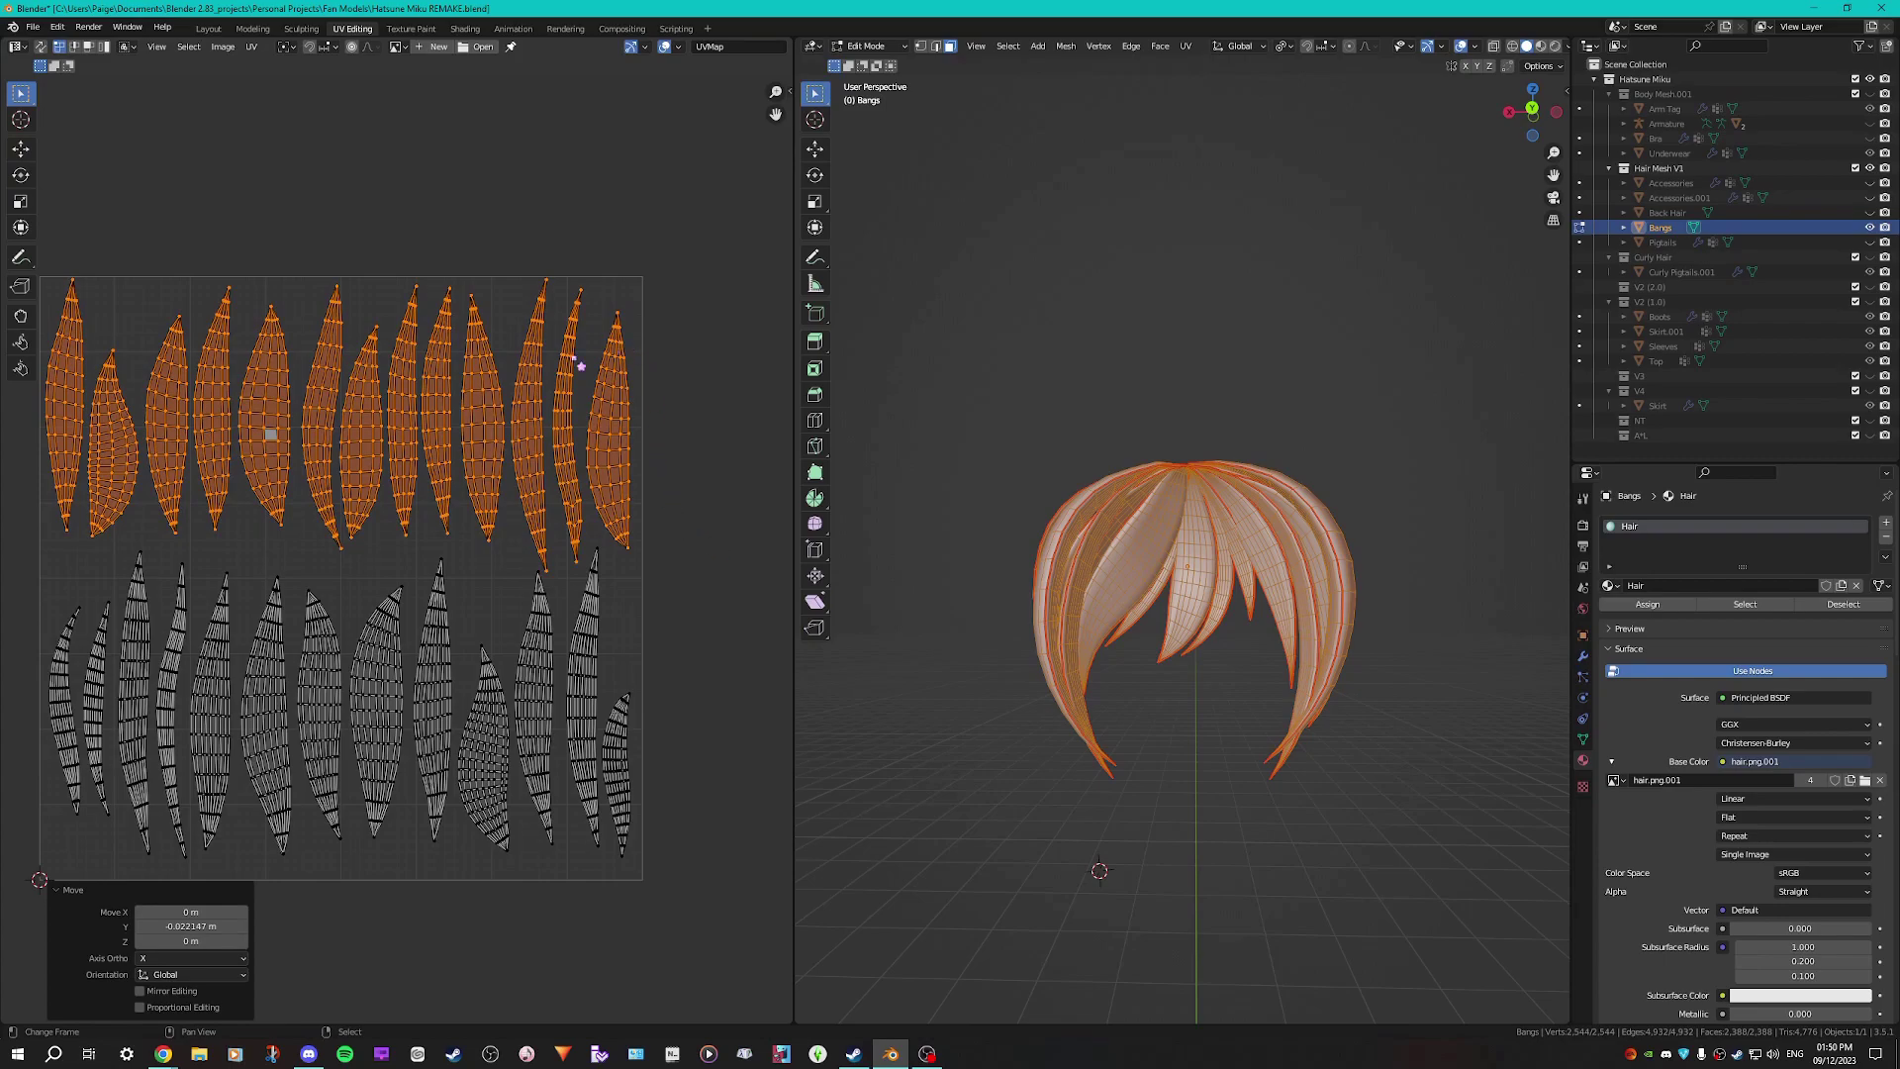
Widen the outer-side row slightly along X and shift it about 0.005 along X to spread it across the UV square
key(s)
key(x)
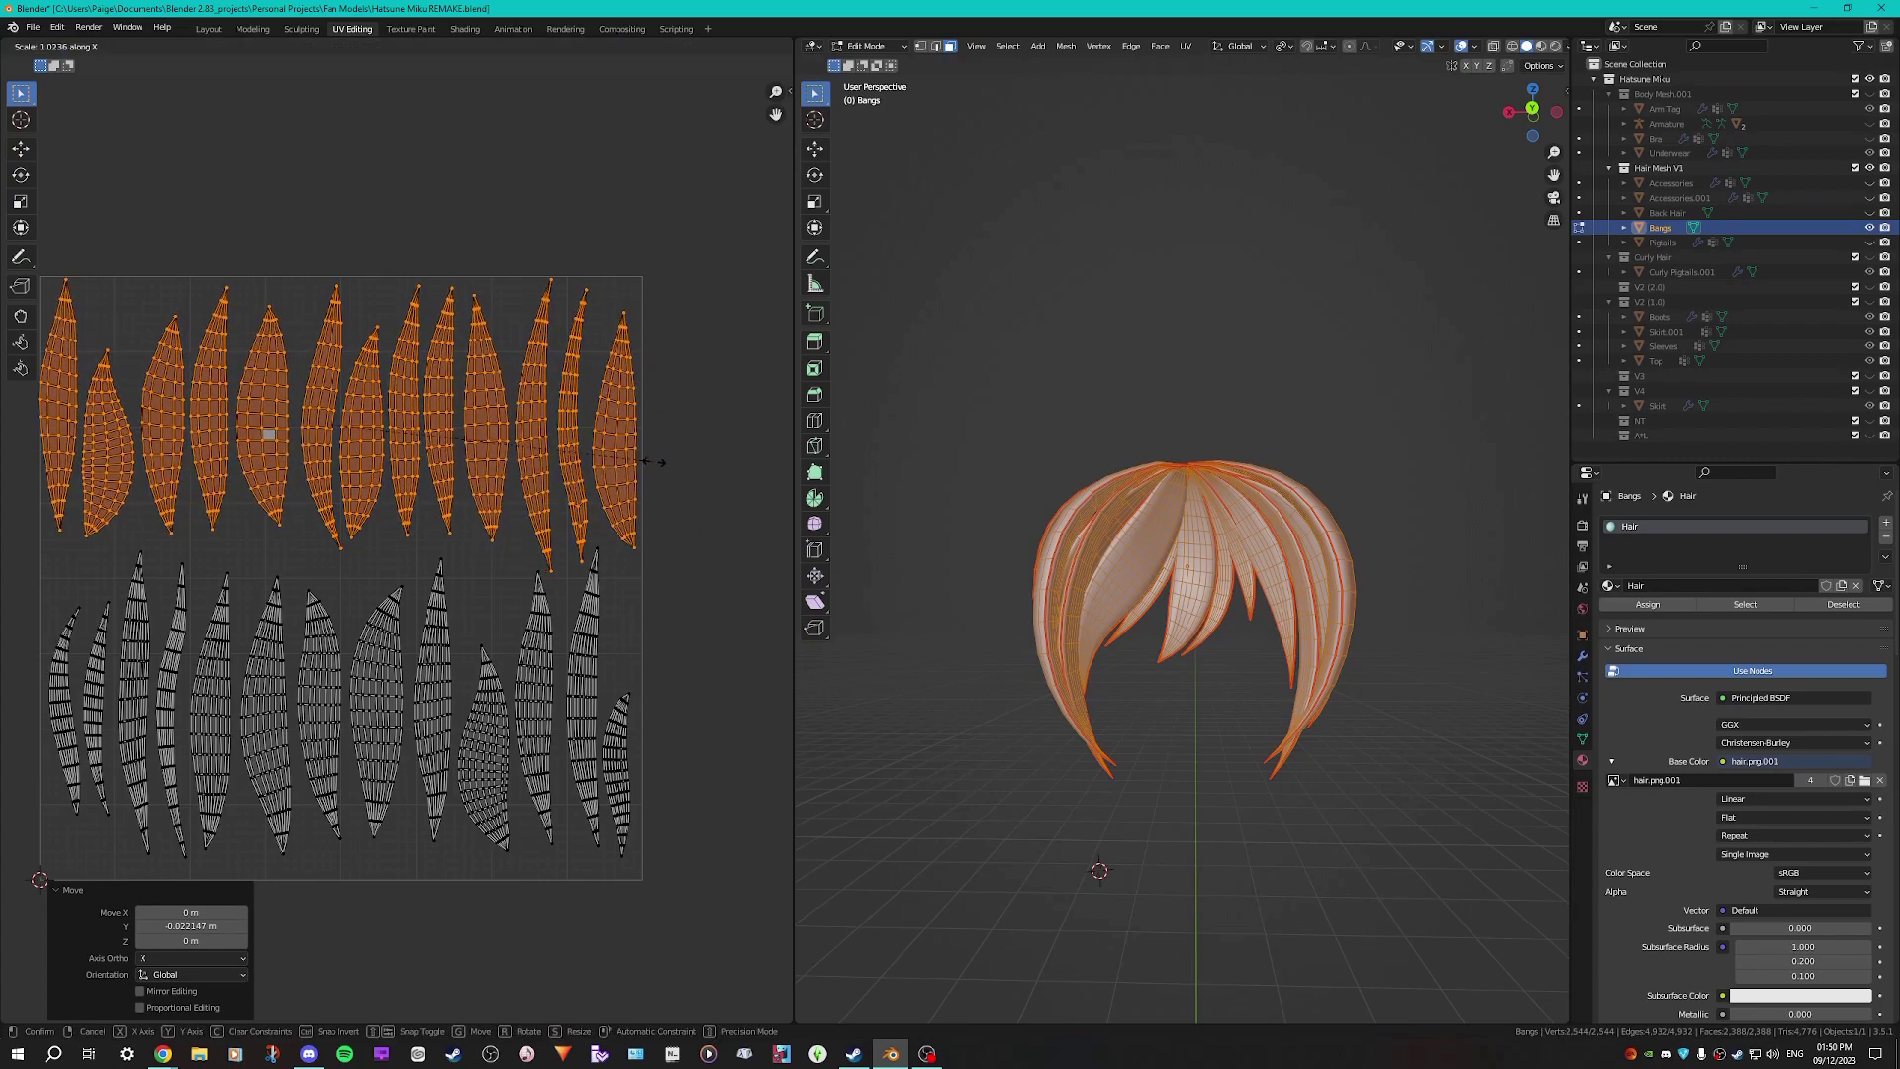
click(653, 462)
key(g)
key(x)
click(657, 463)
Narrow the outer-side row slightly along X in two passes to leave a small margin at the UV square's side edges
key(s)
key(x)
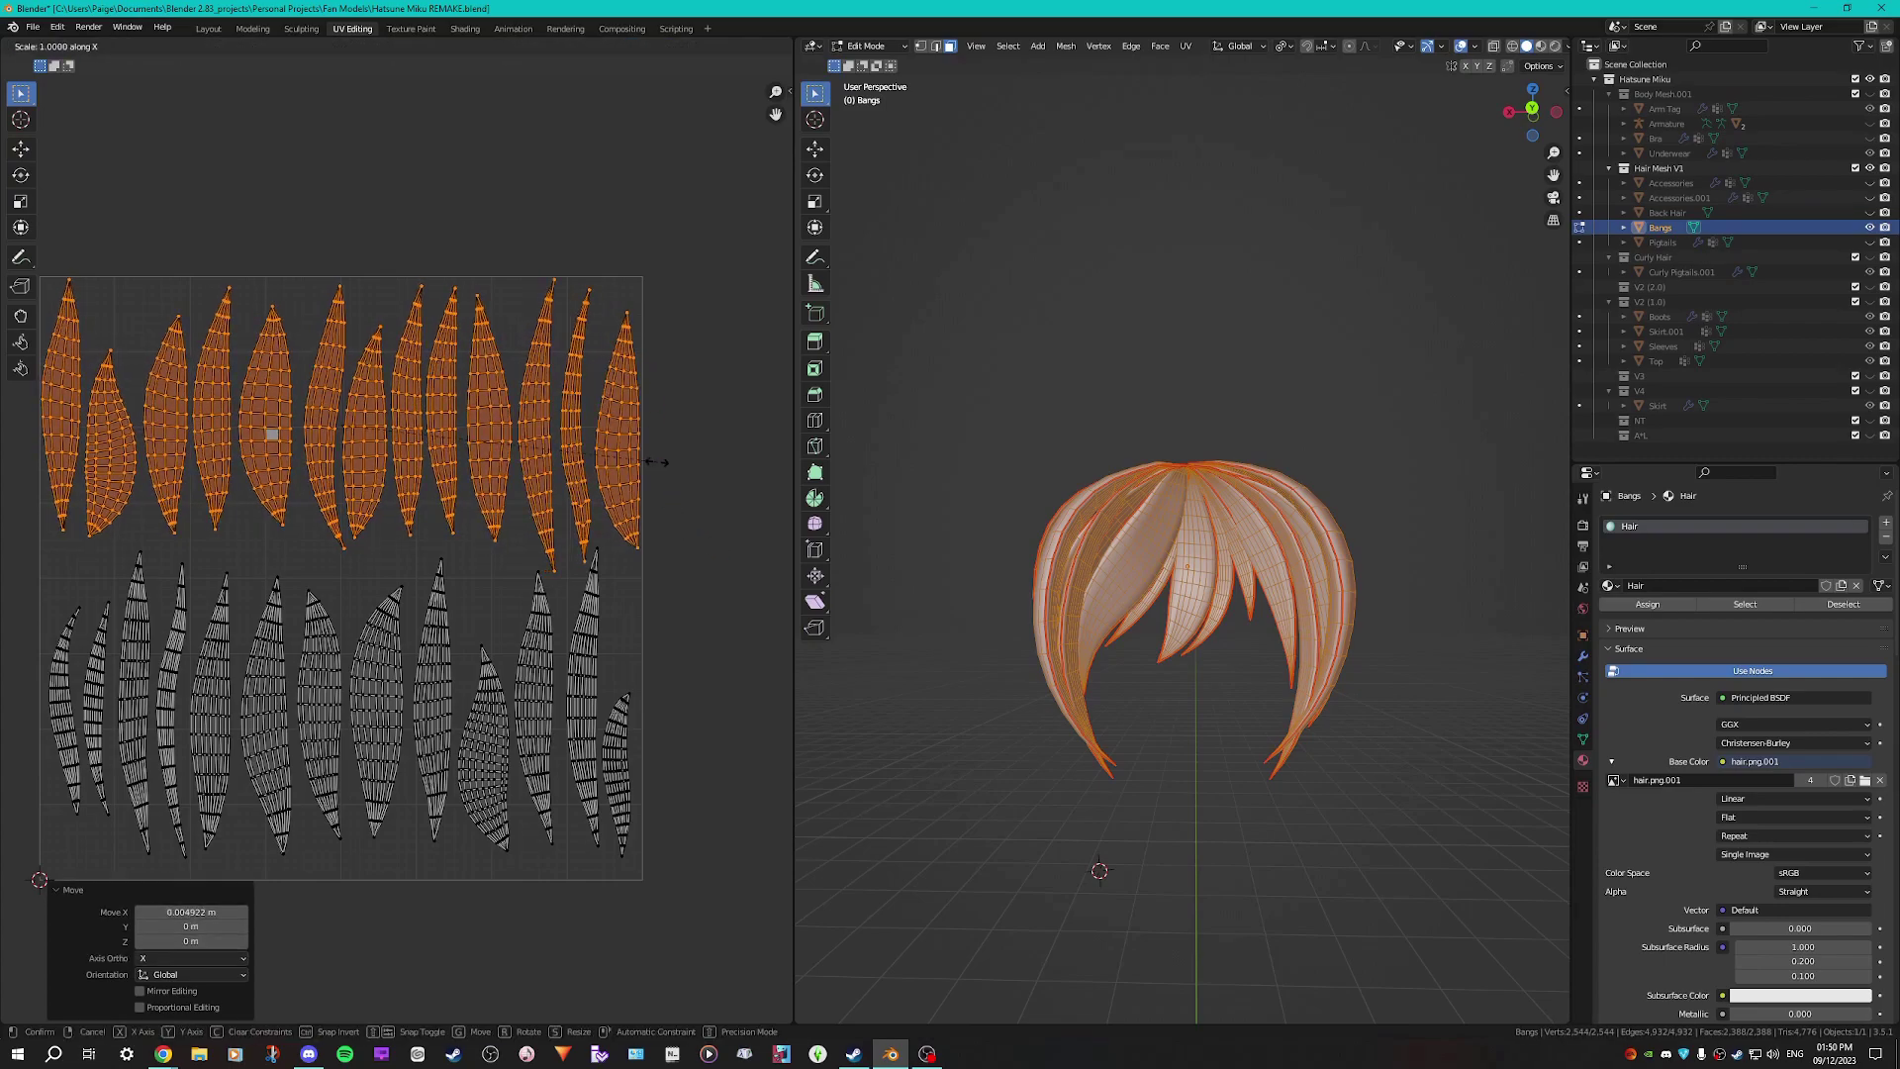
click(654, 462)
scroll(663, 374, up, 2)
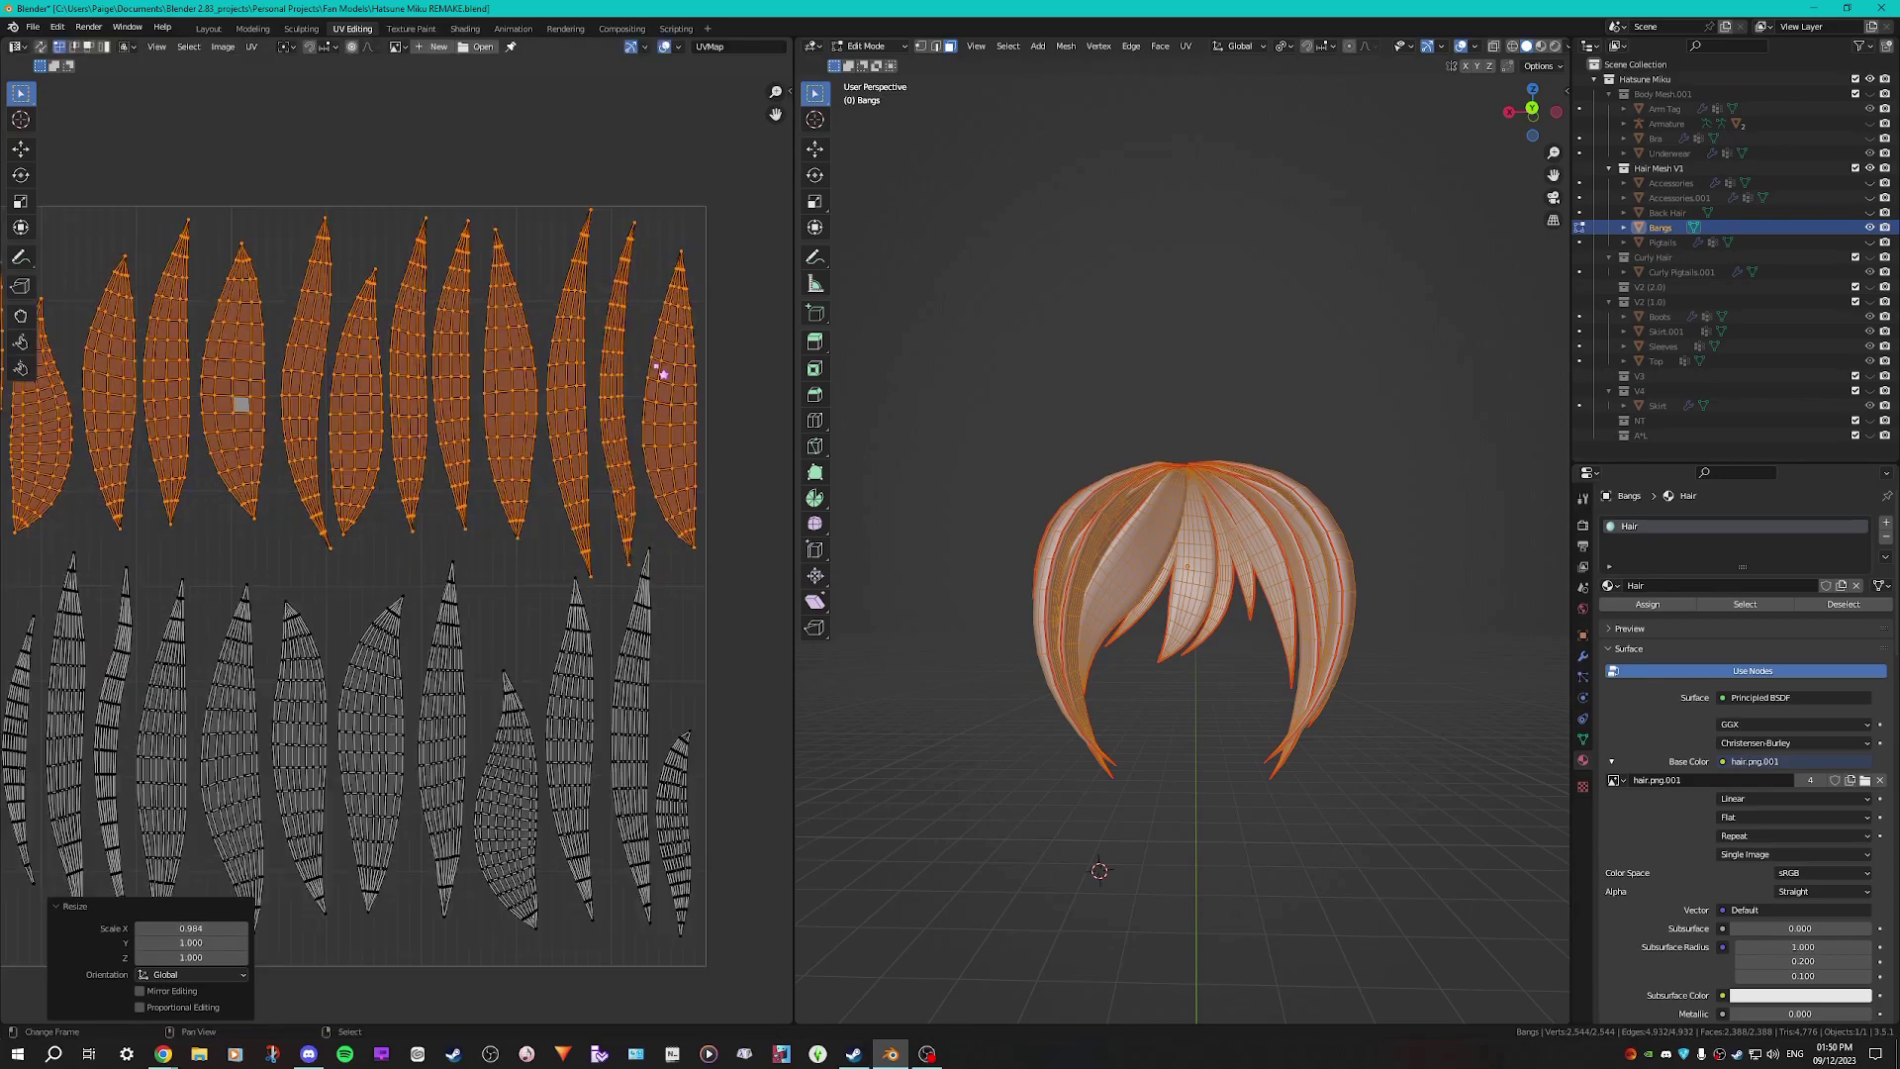
scroll(555, 475, up, 2)
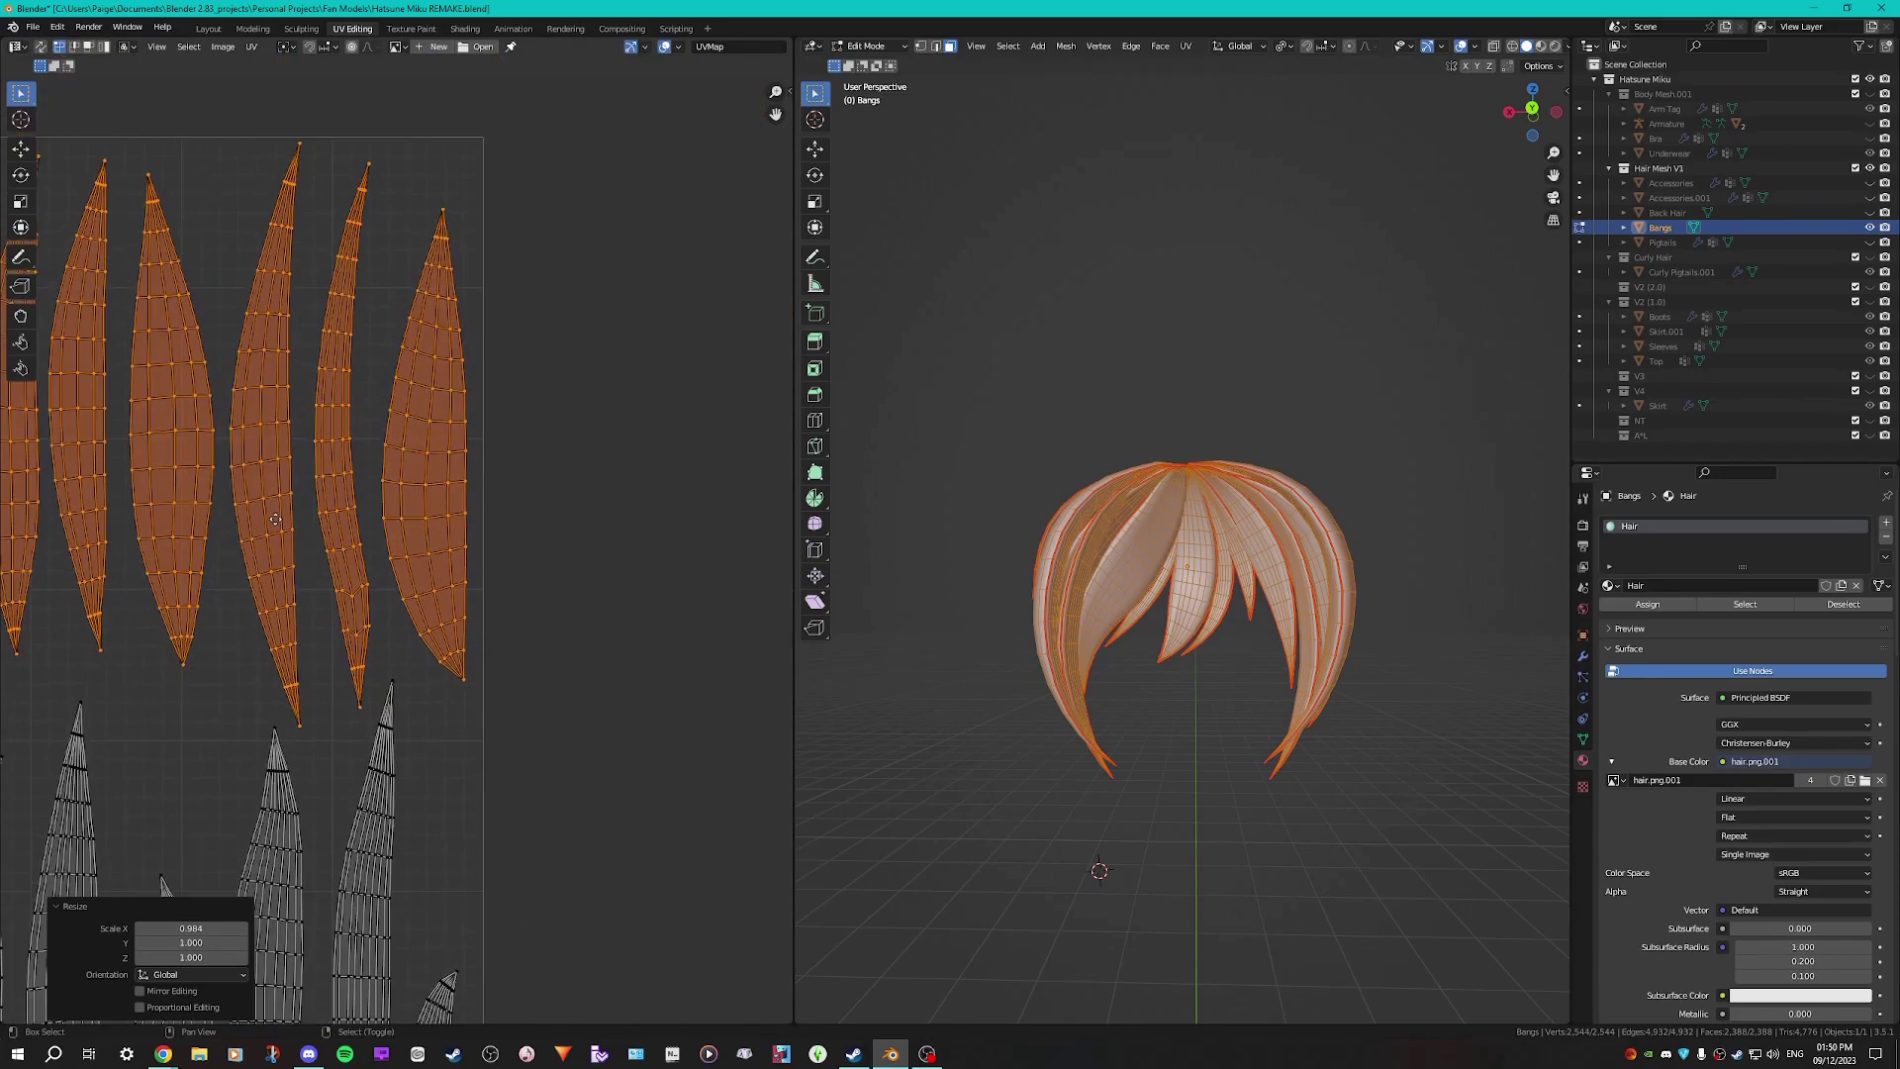
key(s)
key(x)
click(593, 586)
scroll(633, 586, down, 4)
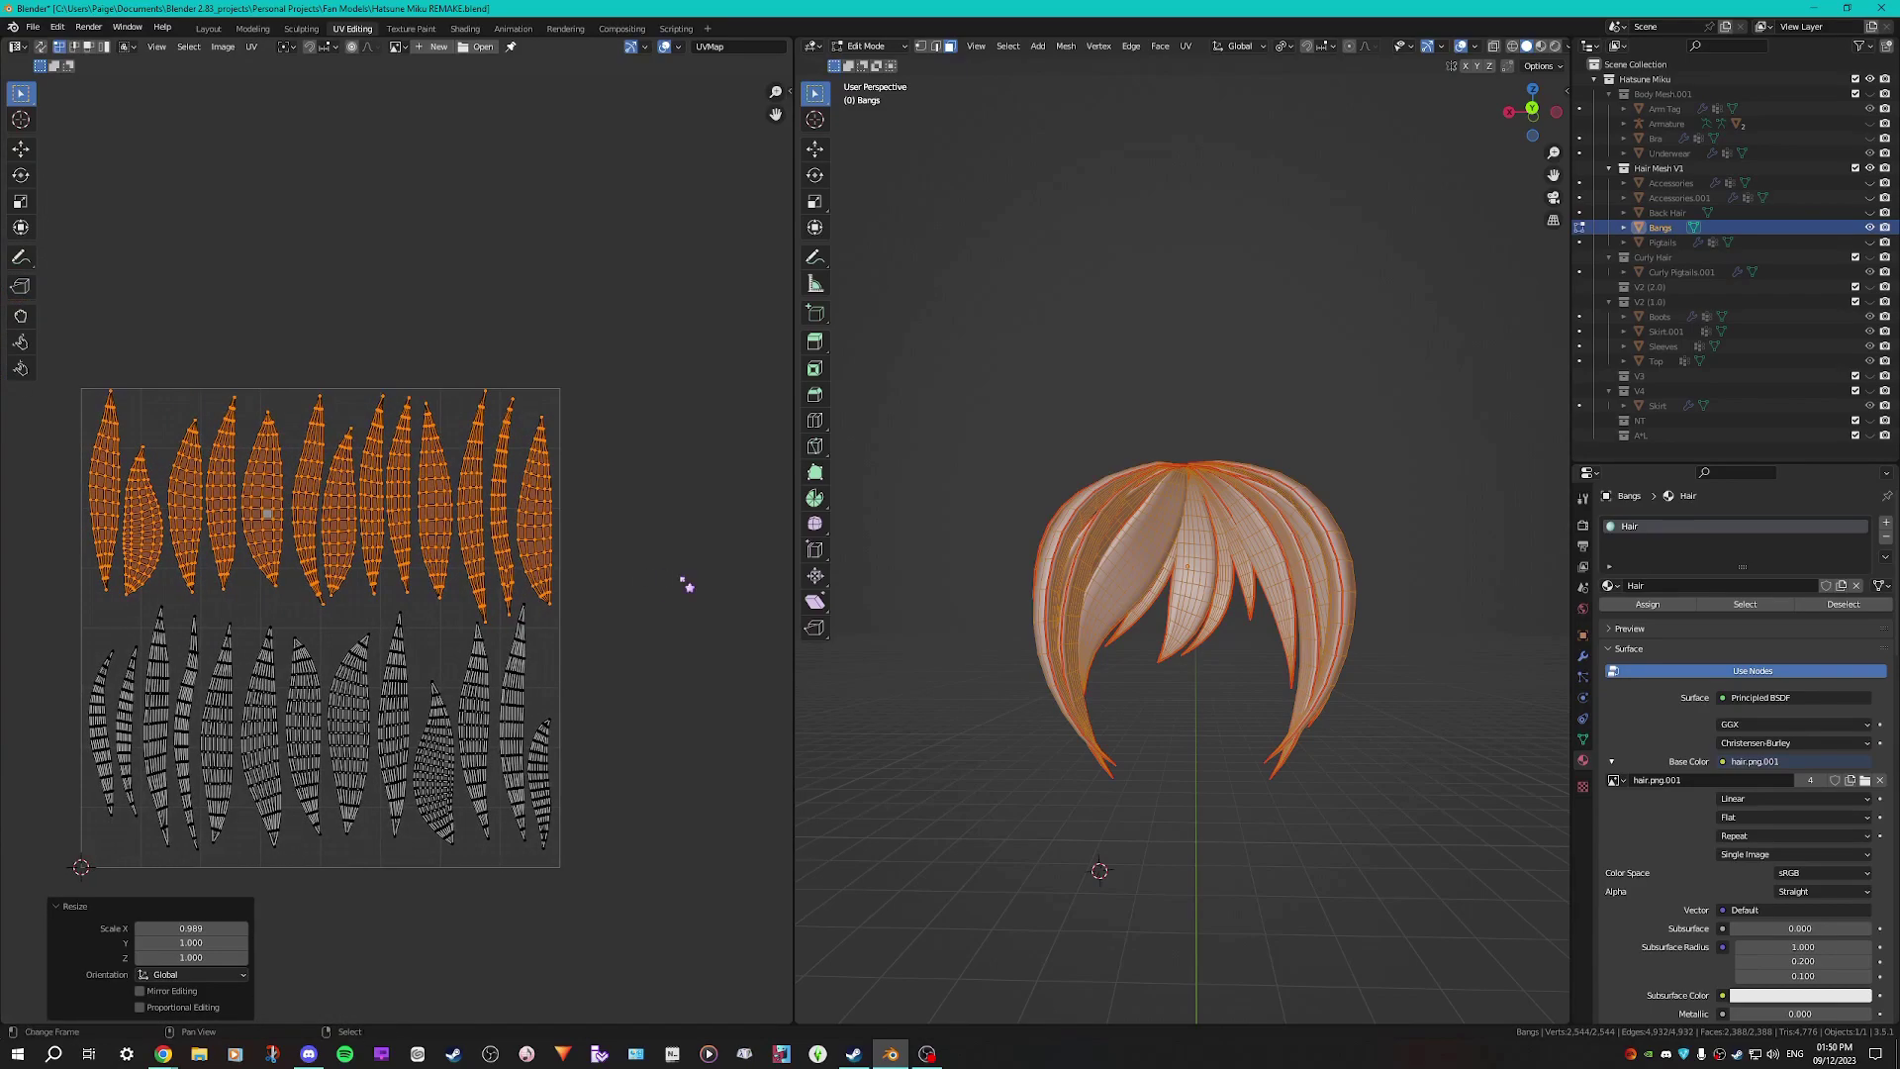
Inspect the bangs from the front in Object Mode, and return to Edit Mode
scroll(564, 594, down, 1)
scroll(550, 618, up, 1)
shift+middle_drag(471, 755, 526, 670)
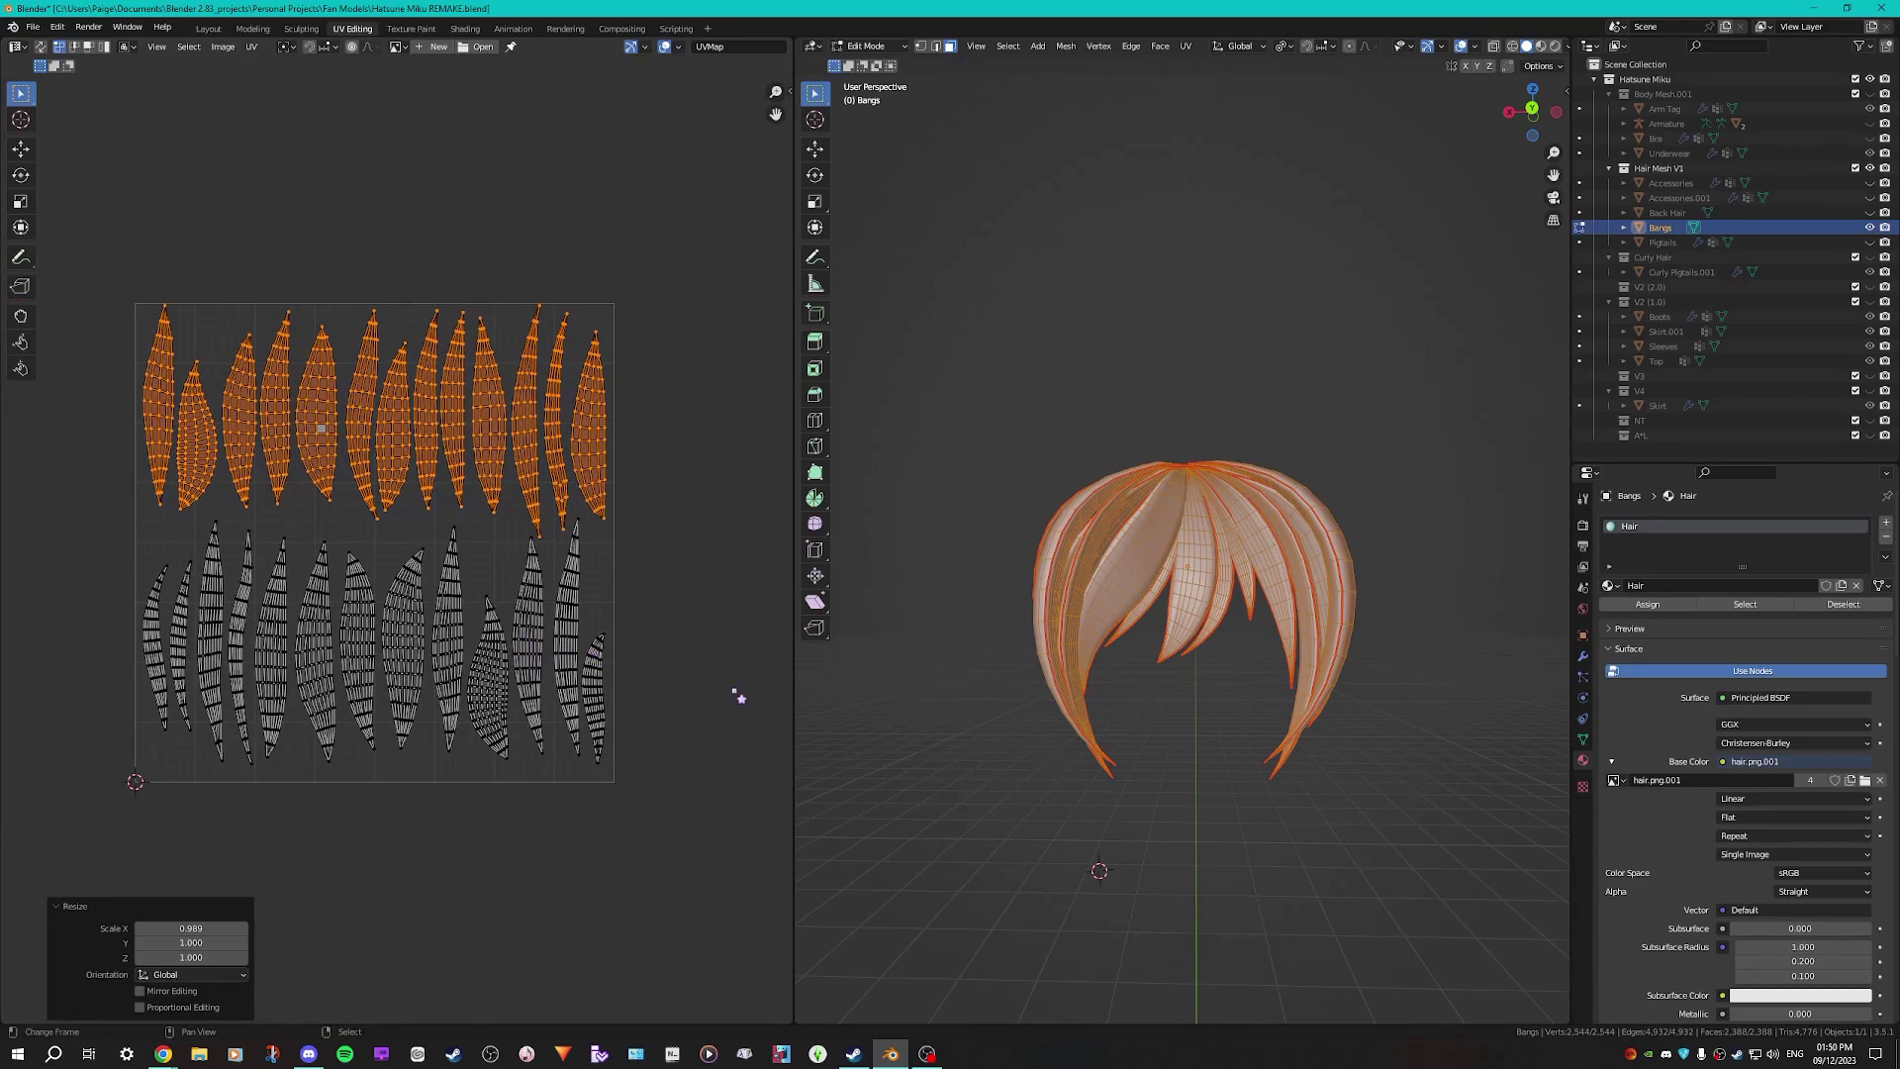
middle_drag(1069, 377, 1243, 390)
key(Tab)
key(alt+a)
key(KP_1)
right_click(1201, 526)
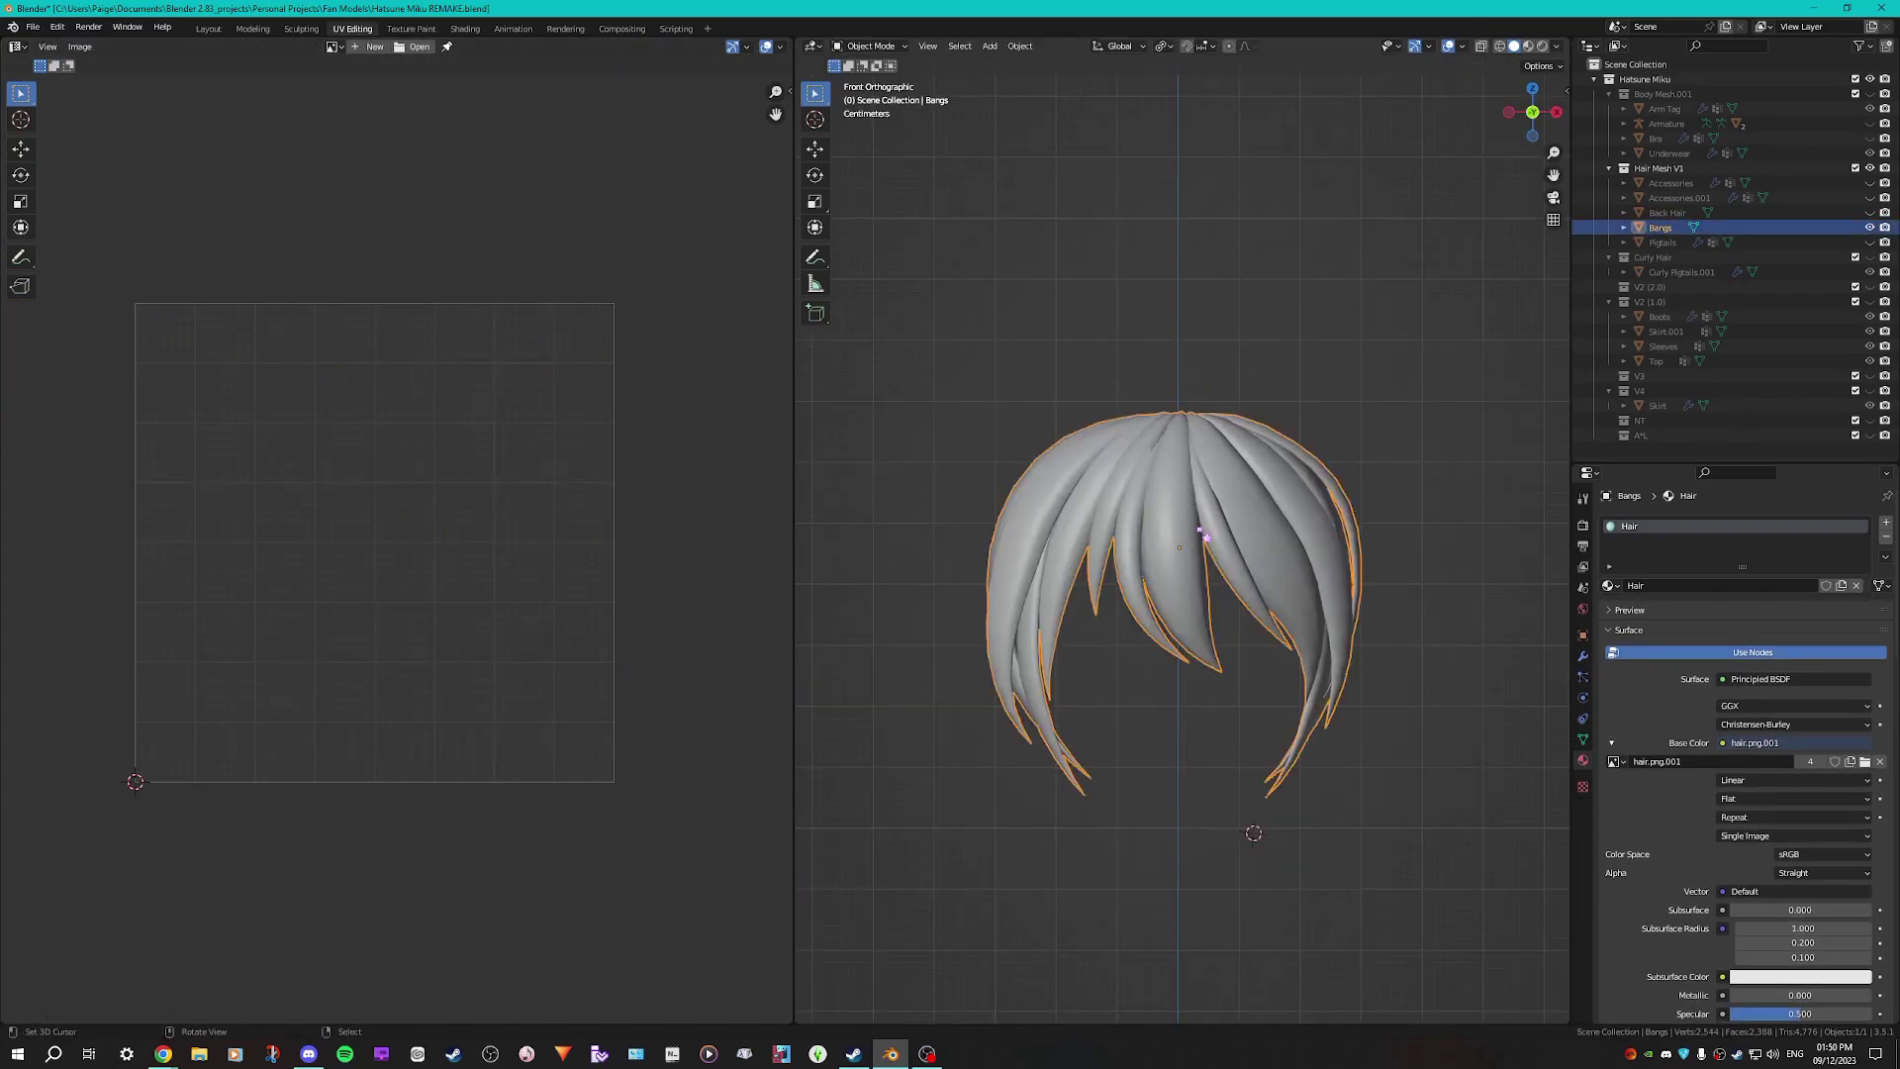
key(Tab)
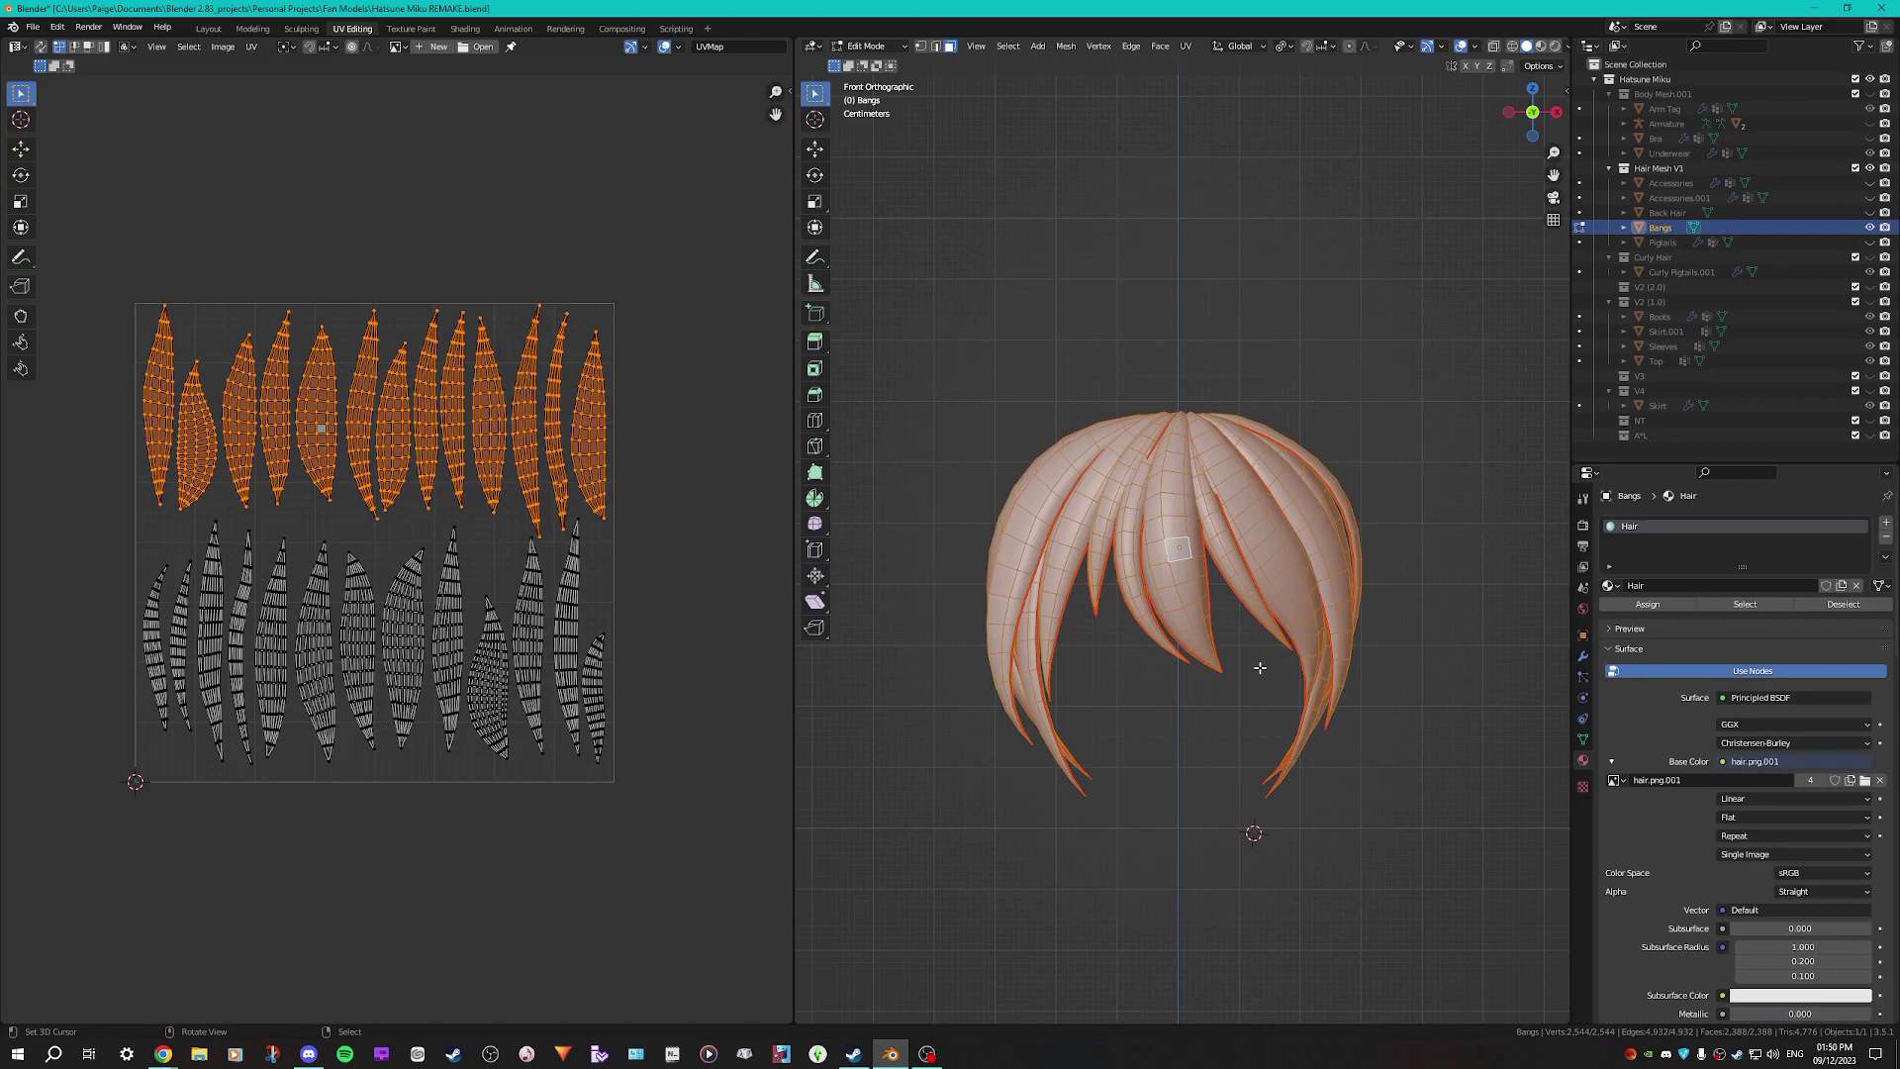